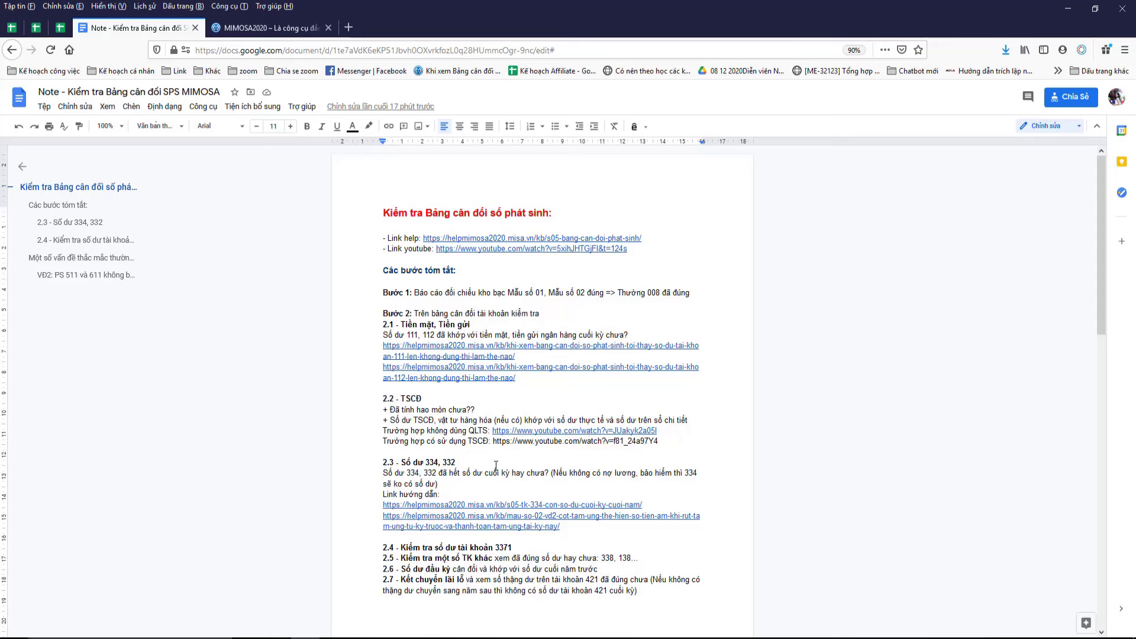
Step: On the MISA Mimosa help site, open the S05-H trial balance troubleshooting article under Sổ kế toán and review its question list
{"action": "key", "text": "ctrl+Tab"}
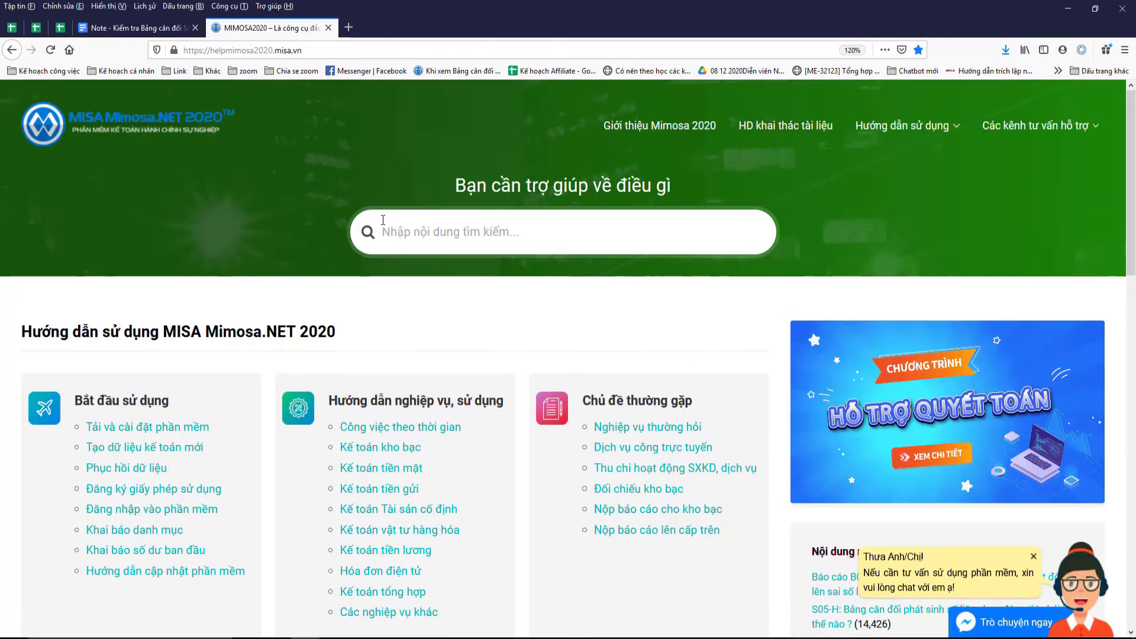
{"action": "scroll", "coordinate": [664, 400], "scroll_direction": "down", "scroll_amount": 6}
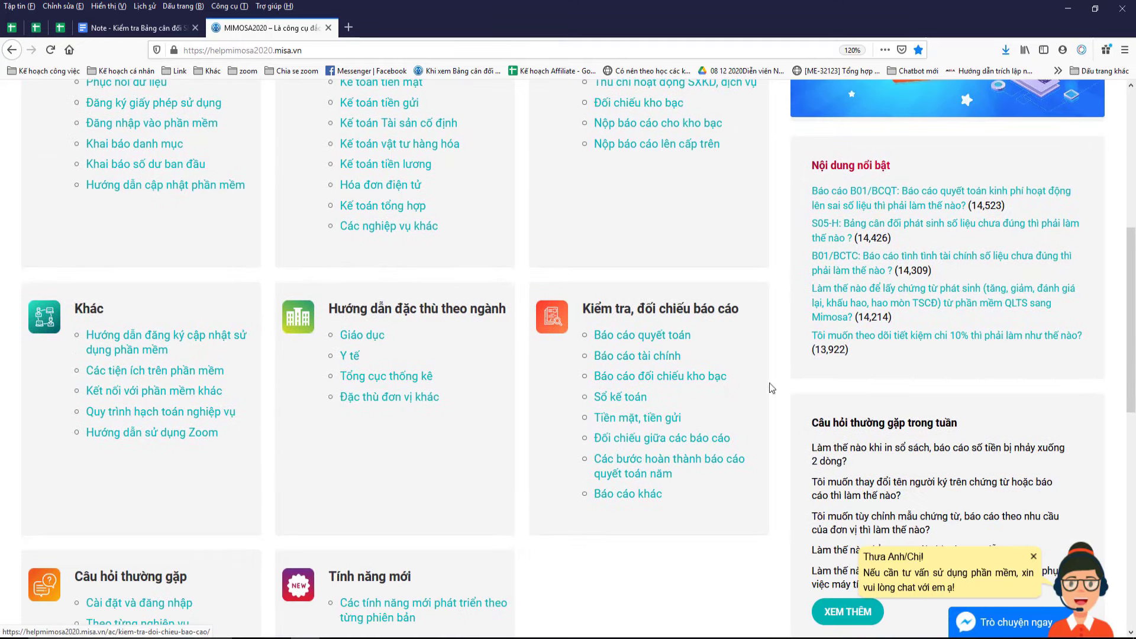
{"action": "left_click", "coordinate": [633, 398]}
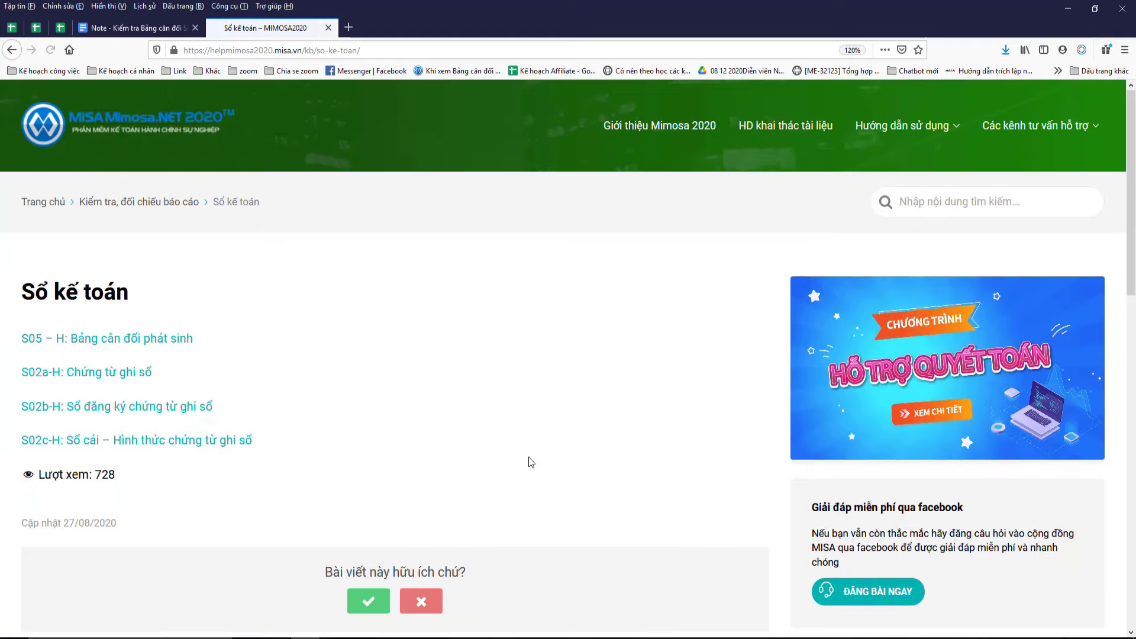
{"action": "left_click", "coordinate": [135, 346]}
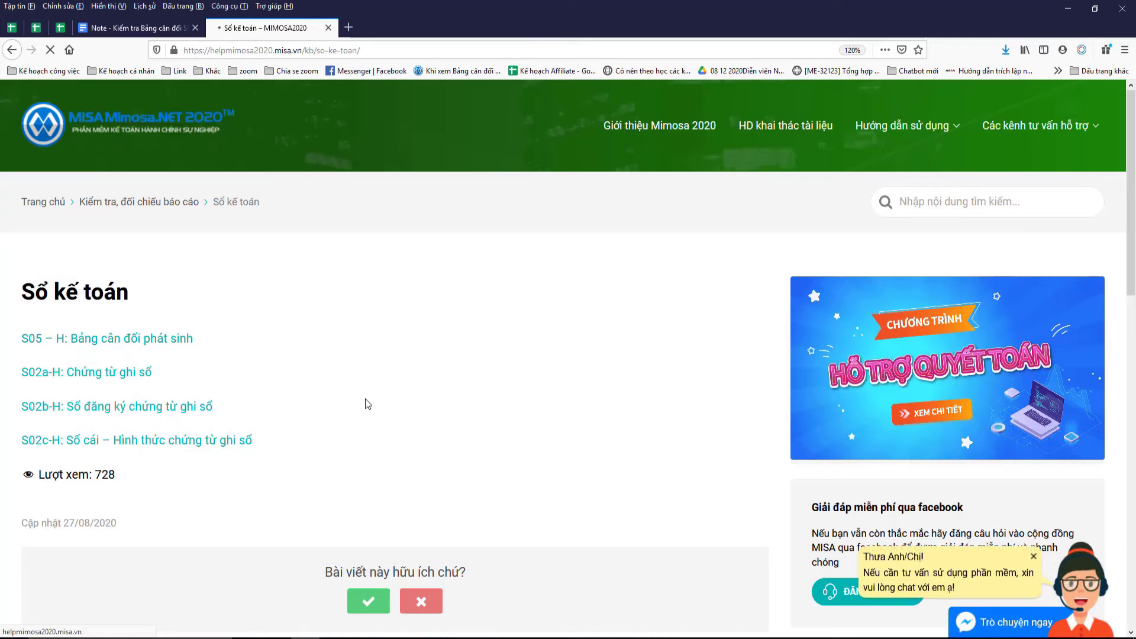
{"action": "scroll", "coordinate": [761, 454], "scroll_direction": "down", "scroll_amount": 2}
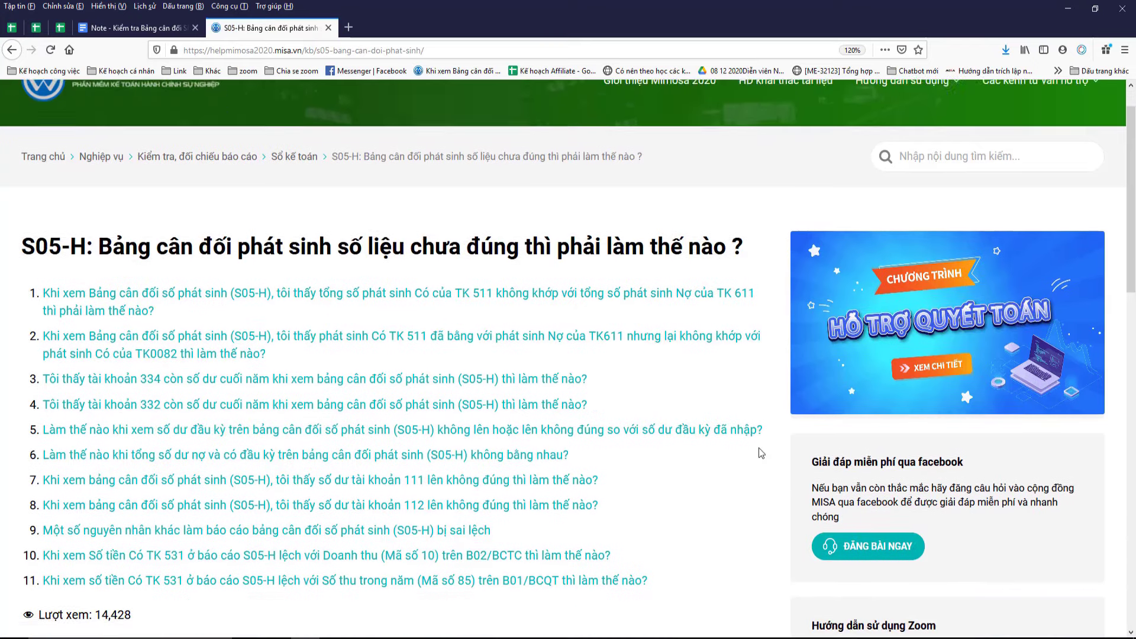
{"action": "scroll", "coordinate": [760, 453], "scroll_direction": "down", "scroll_amount": 2}
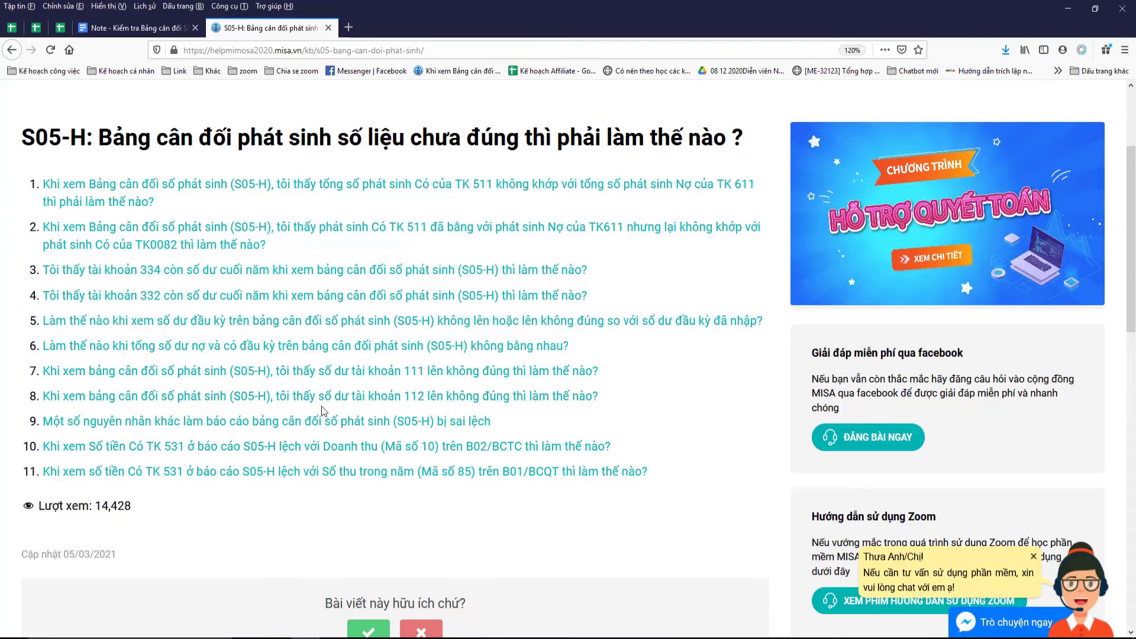
{"action": "left_click", "coordinate": [132, 26]}
{"action": "left_click", "coordinate": [262, 27]}
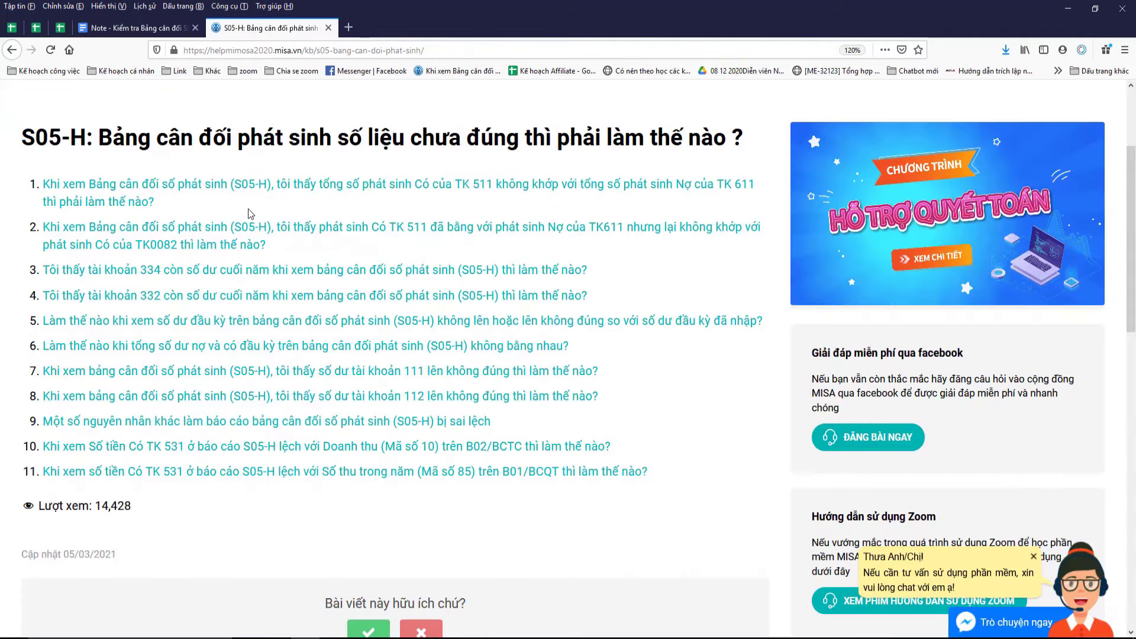
{"action": "key", "text": "ctrl+minus"}
{"action": "key", "text": "ctrl+minus"}
{"action": "key", "text": "ctrl+minus"}
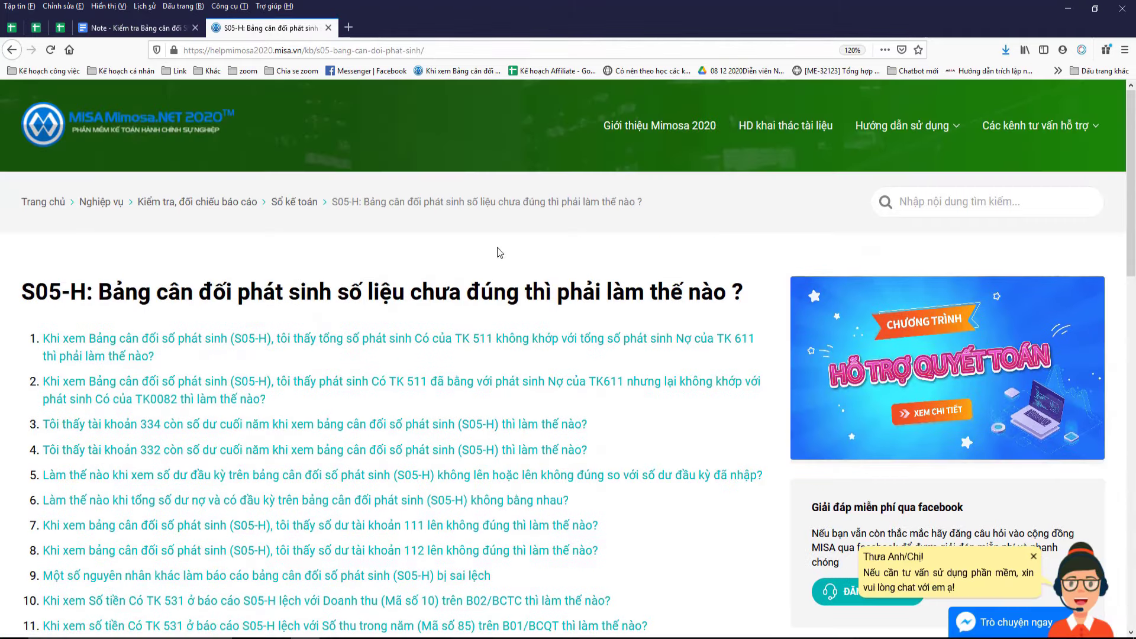
{"action": "key", "text": "ctrl+plus"}
{"action": "key", "text": "ctrl+plus"}
{"action": "key", "text": "ctrl+plus"}
Step: Check the year-end balances of accounts 111 and 112 on the S05-H report, and consult section 2.2 - TSCĐ of the checklist notes
{"action": "key", "text": "alt+Tab"}
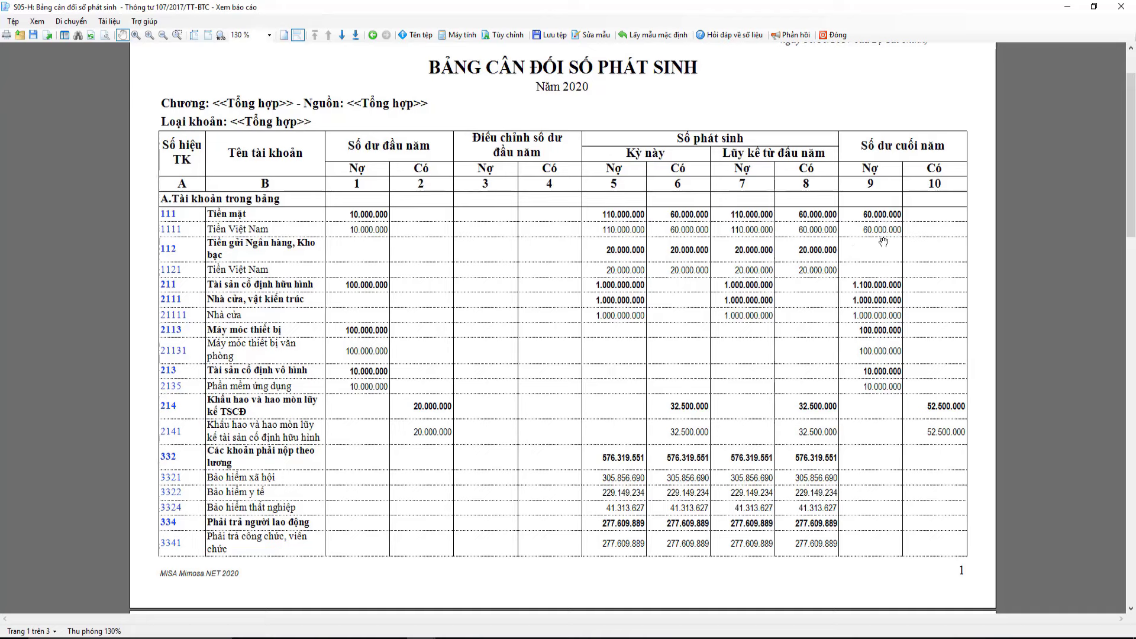
{"action": "key", "text": "alt+Tab"}
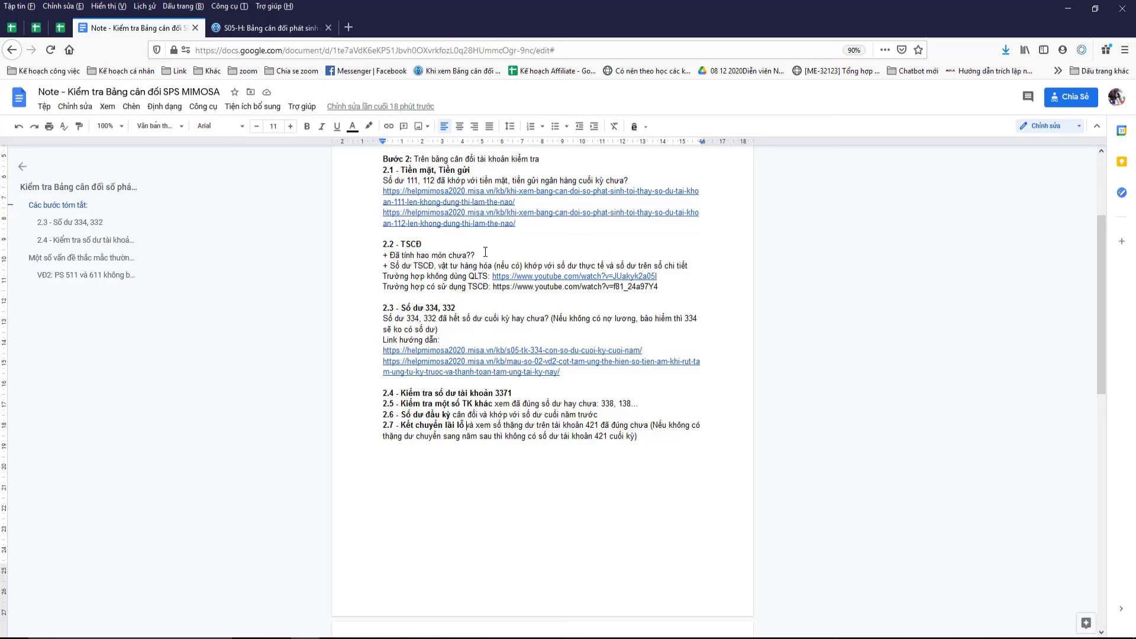
{"action": "left_click_drag", "start_coordinate": [485, 252], "coordinate": [480, 253]}
{"action": "key", "text": "BackSpace"}
Step: Switch to MISA Mimosa and open the 2020 fixed asset depreciation voucher HM00002 in the Tài sản cố định module
{"action": "mouse_move", "coordinate": [421, 636]}
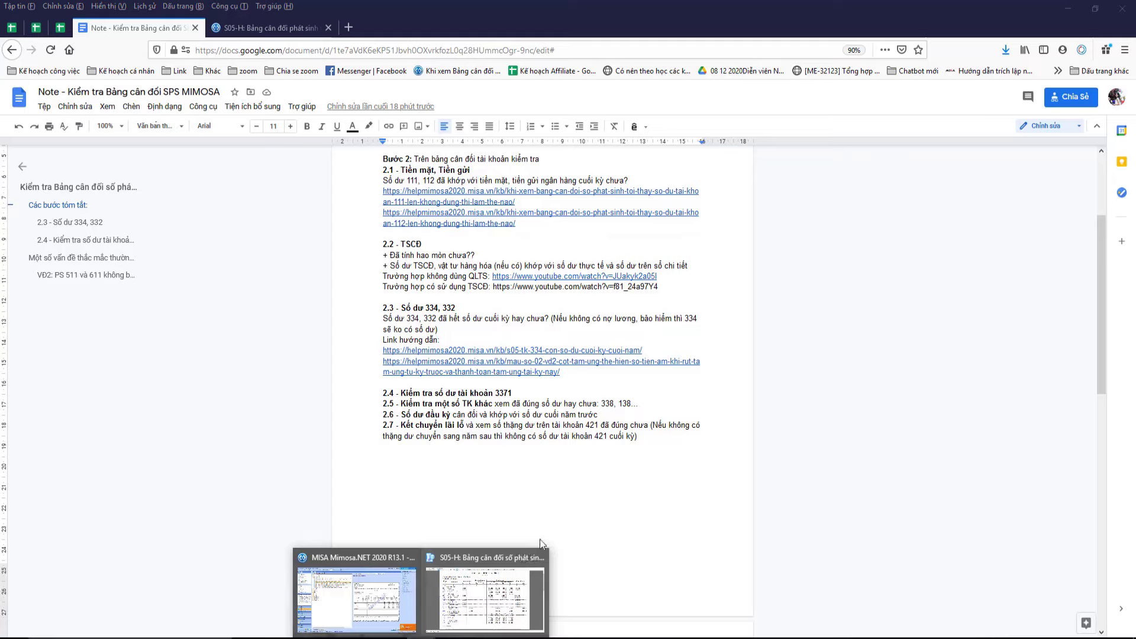
{"action": "left_click", "coordinate": [362, 603]}
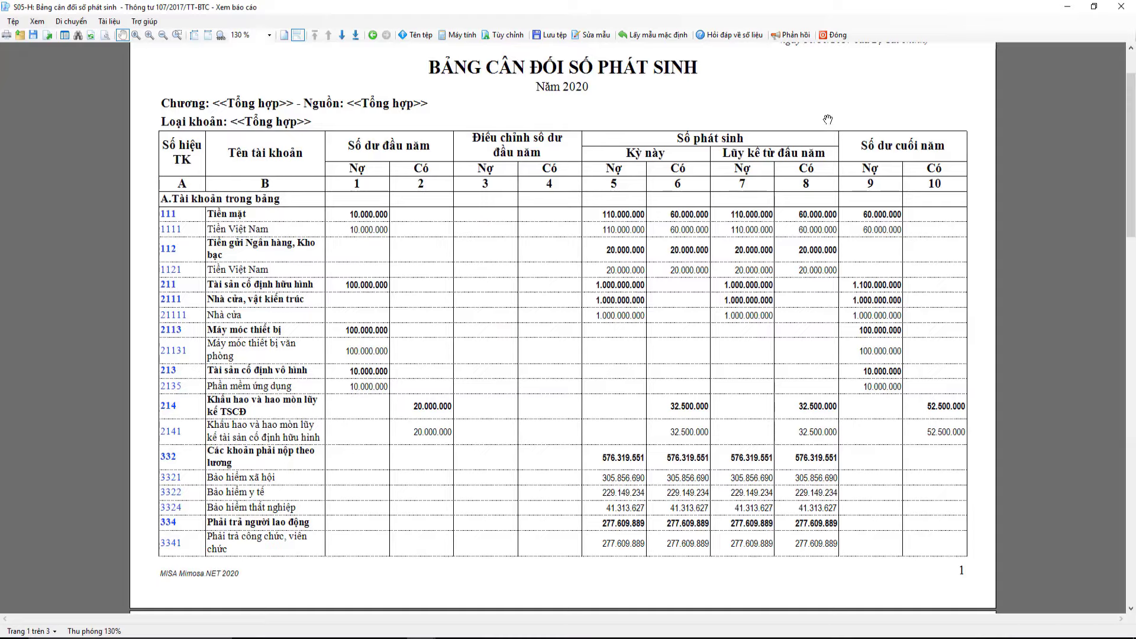
{"action": "left_click", "coordinate": [1067, 8]}
{"action": "left_click", "coordinate": [56, 510]}
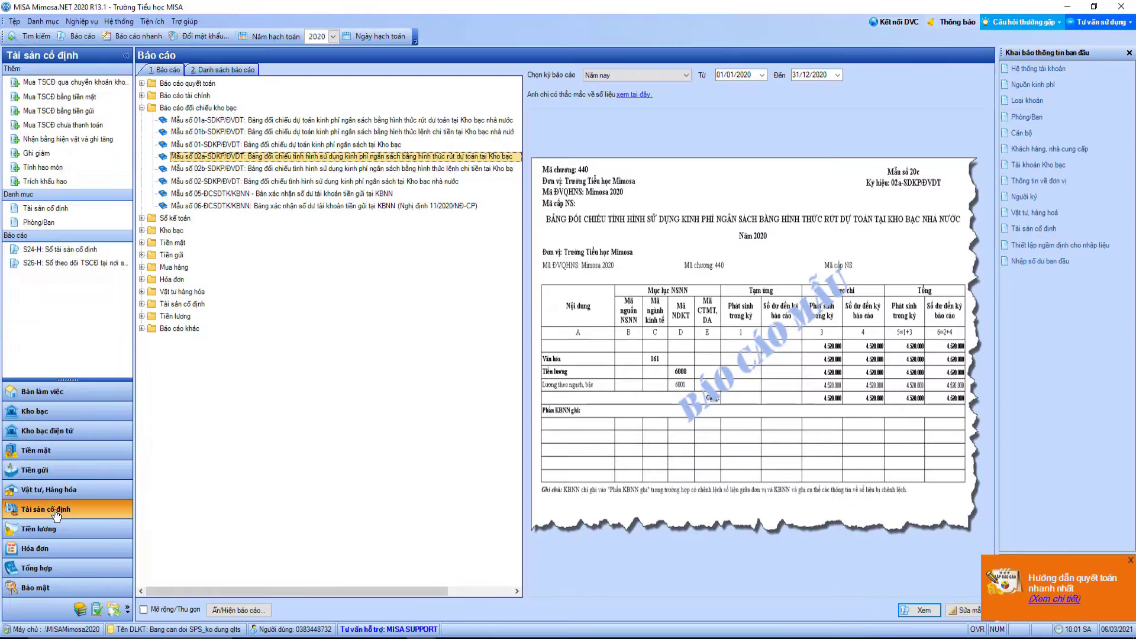
{"action": "left_click", "coordinate": [672, 234]}
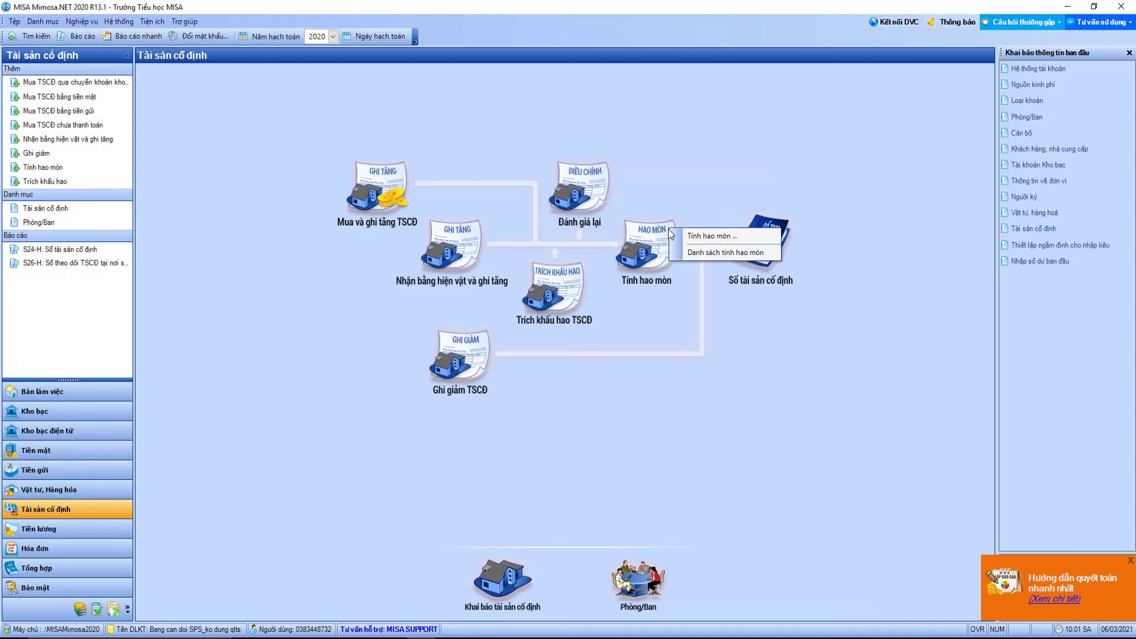
{"action": "left_click", "coordinate": [729, 237]}
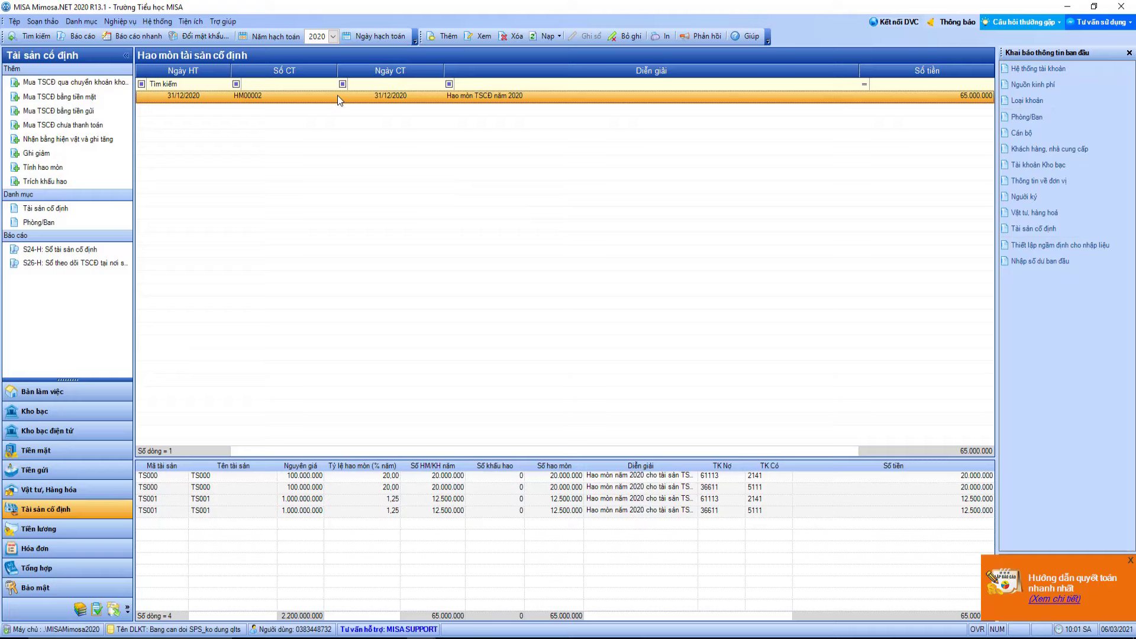
{"action": "double_click", "coordinate": [337, 94]}
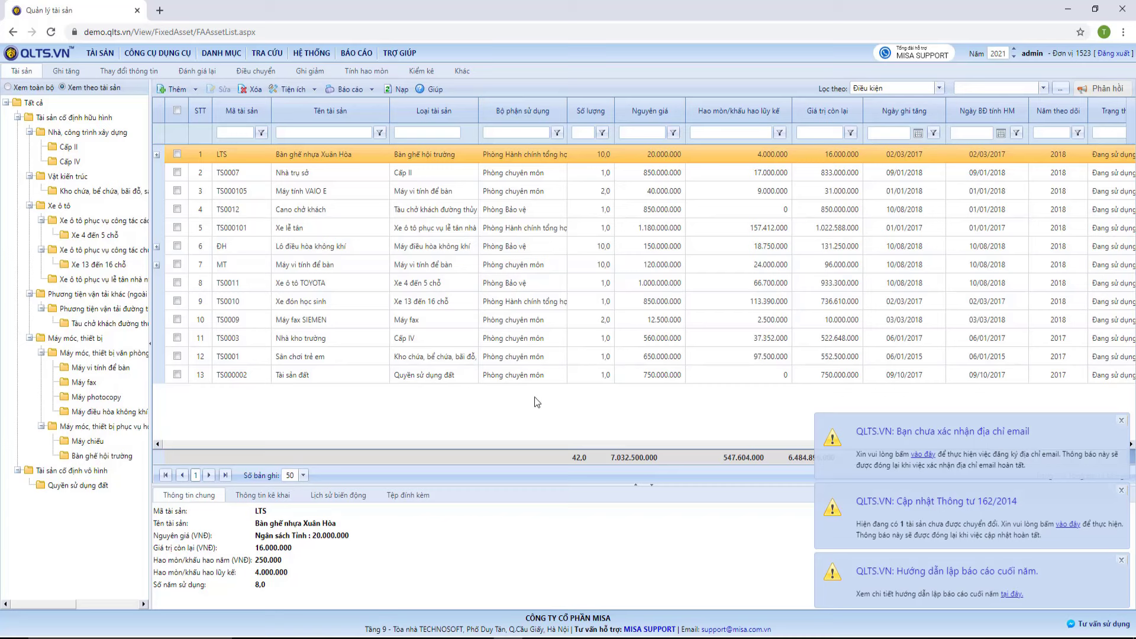
Step: In QLTS.VN, set the working year to 2020 and save a new depreciation voucher despite the missing 2019 one
{"action": "left_click", "coordinate": [1014, 57]}
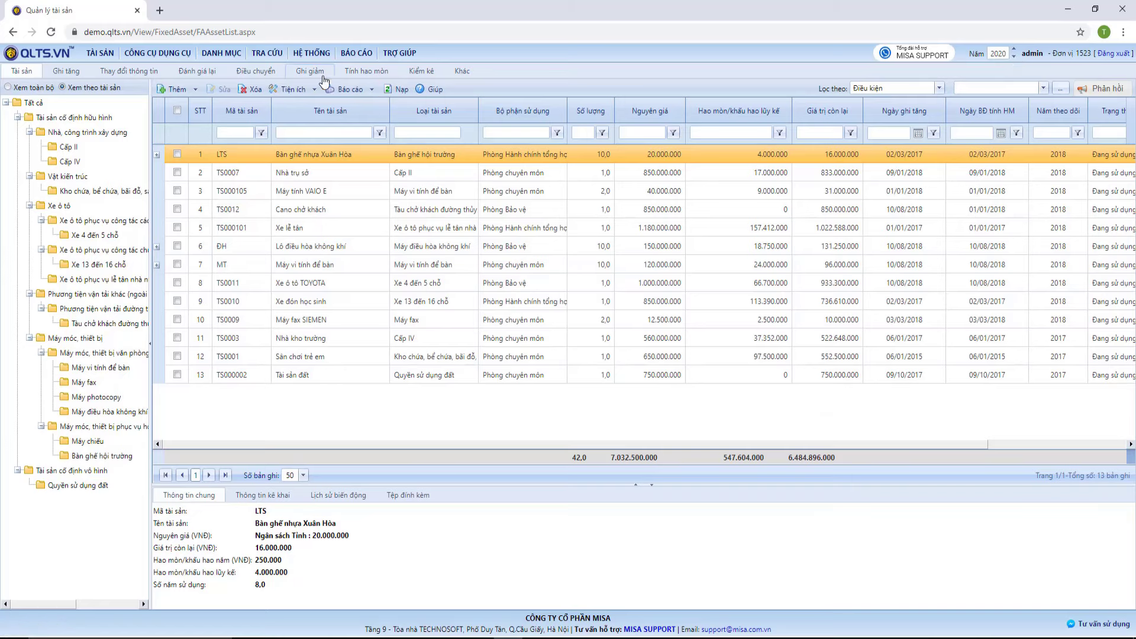
{"action": "left_click", "coordinate": [354, 76]}
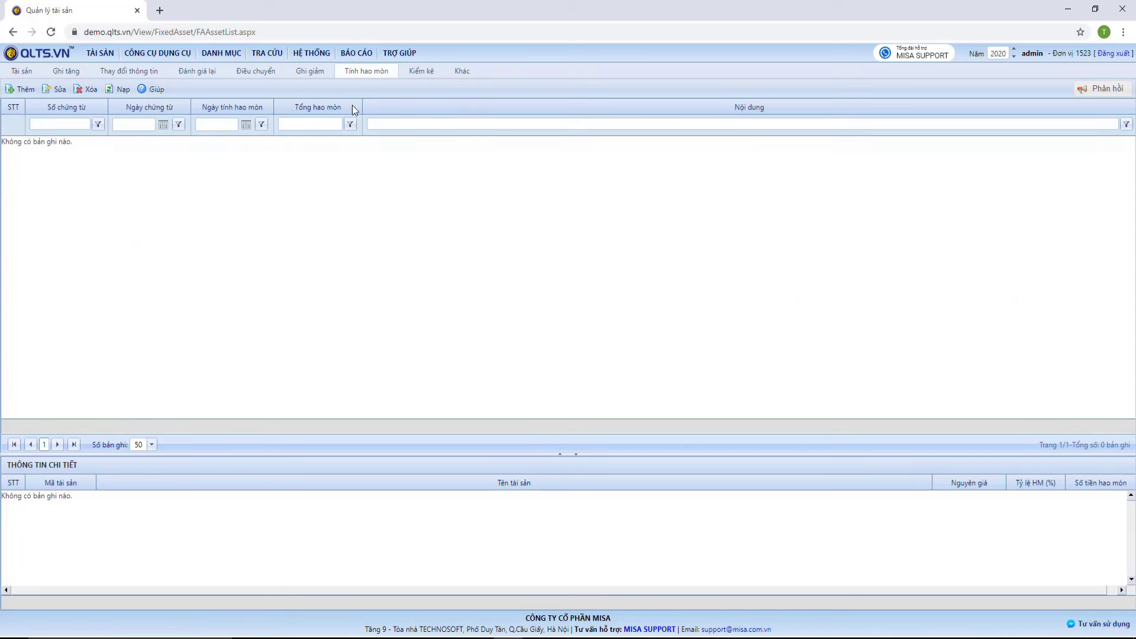
{"action": "left_click", "coordinate": [22, 89]}
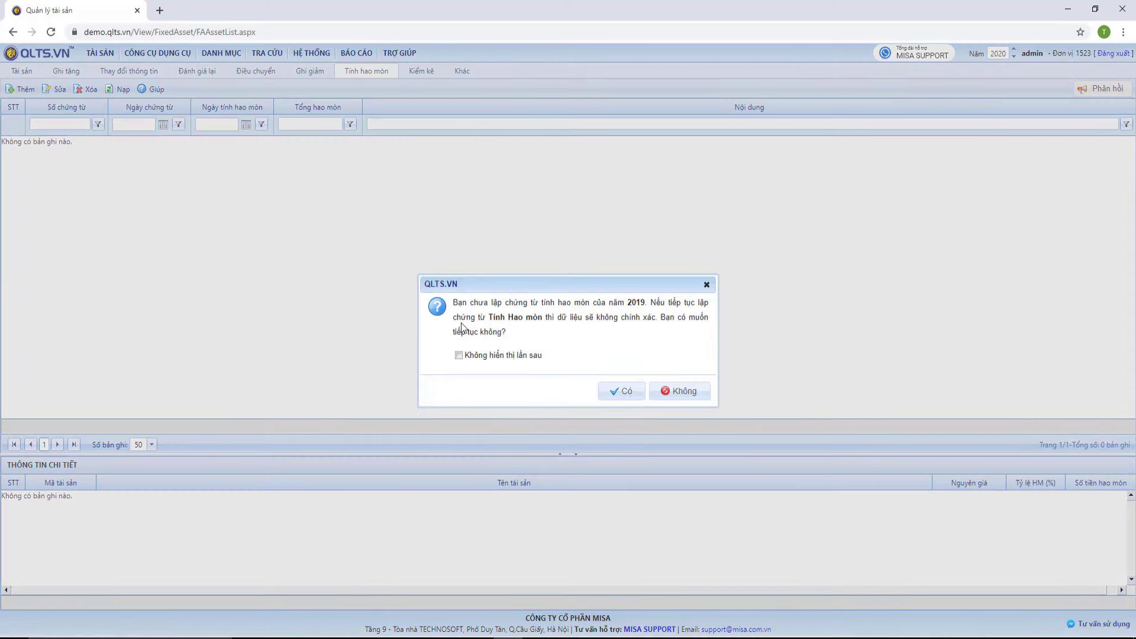
{"action": "left_click", "coordinate": [620, 391]}
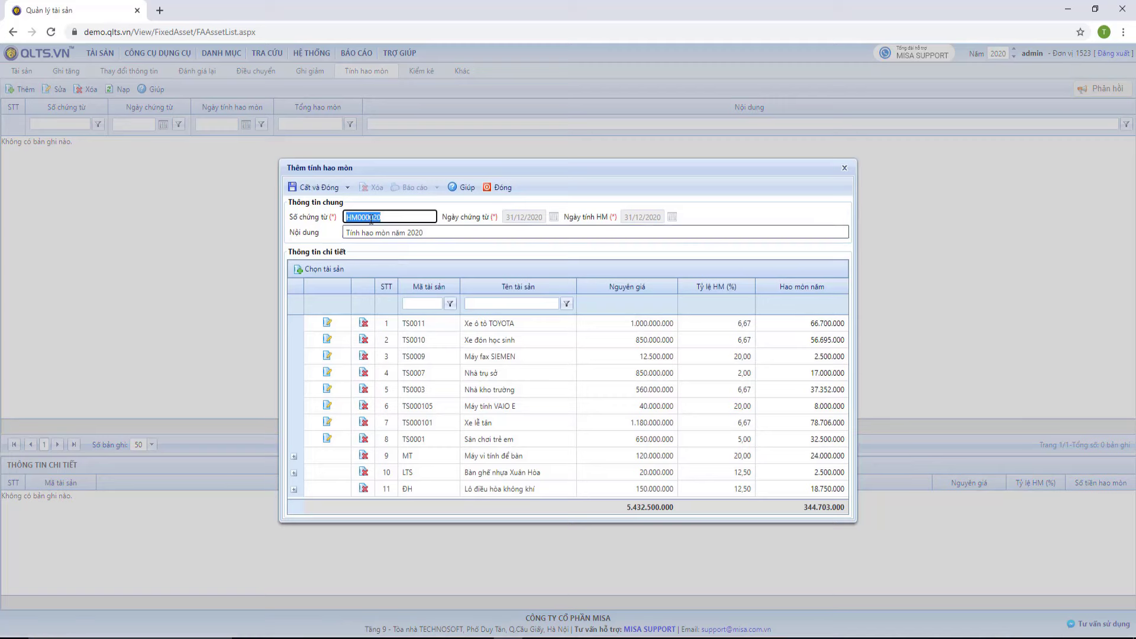
{"action": "left_click", "coordinate": [312, 191]}
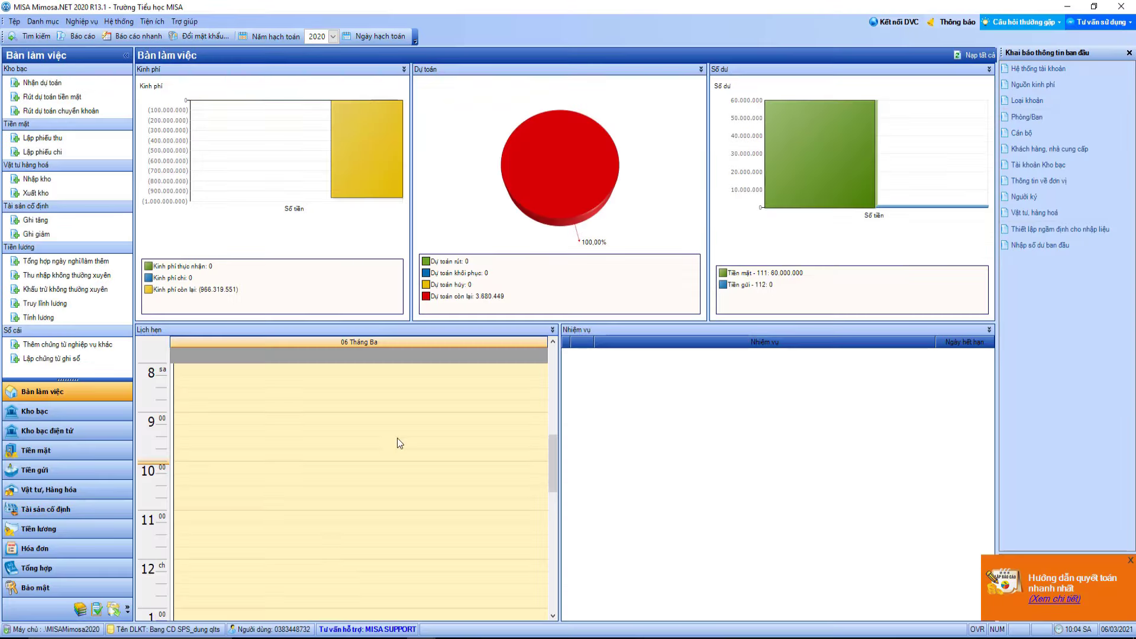
Step: In MISA Mimosa, retrieve all assets of depreciation voucher HM000020 from QLTS.VN, generate the depreciation entries, and save the voucher
{"action": "left_click", "coordinate": [90, 516]}
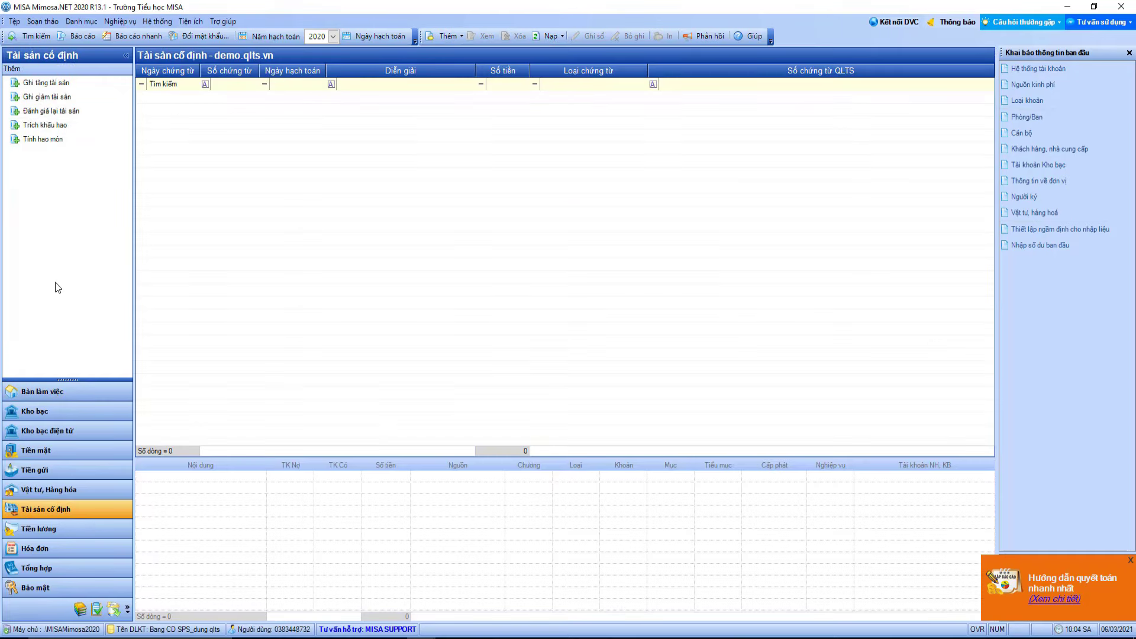
{"action": "left_click", "coordinate": [47, 140]}
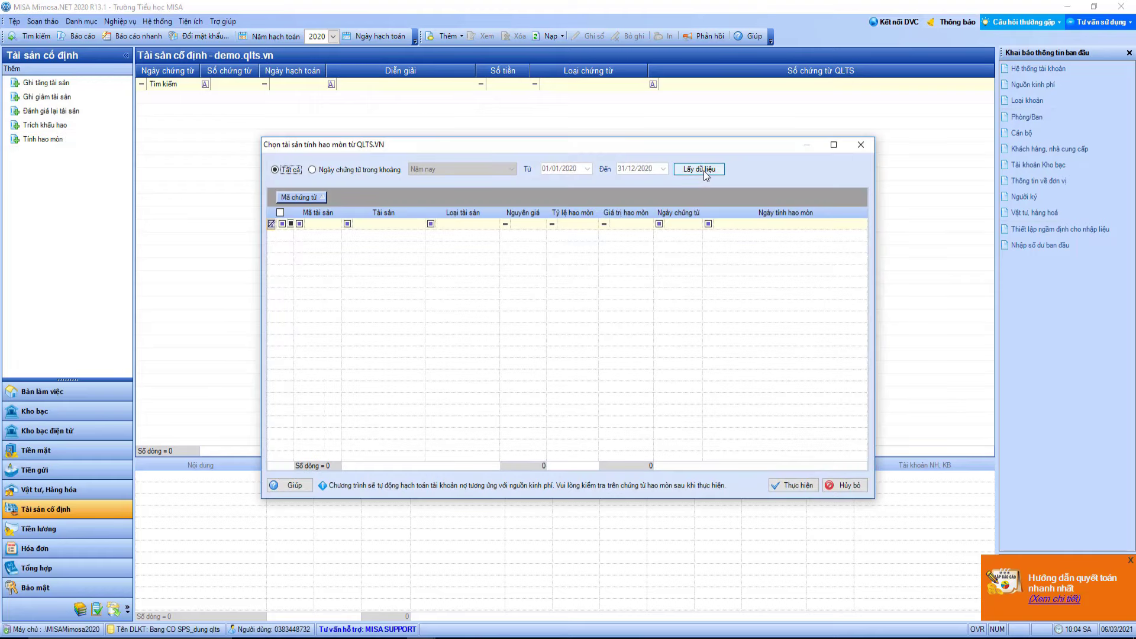
{"action": "left_click", "coordinate": [699, 169]}
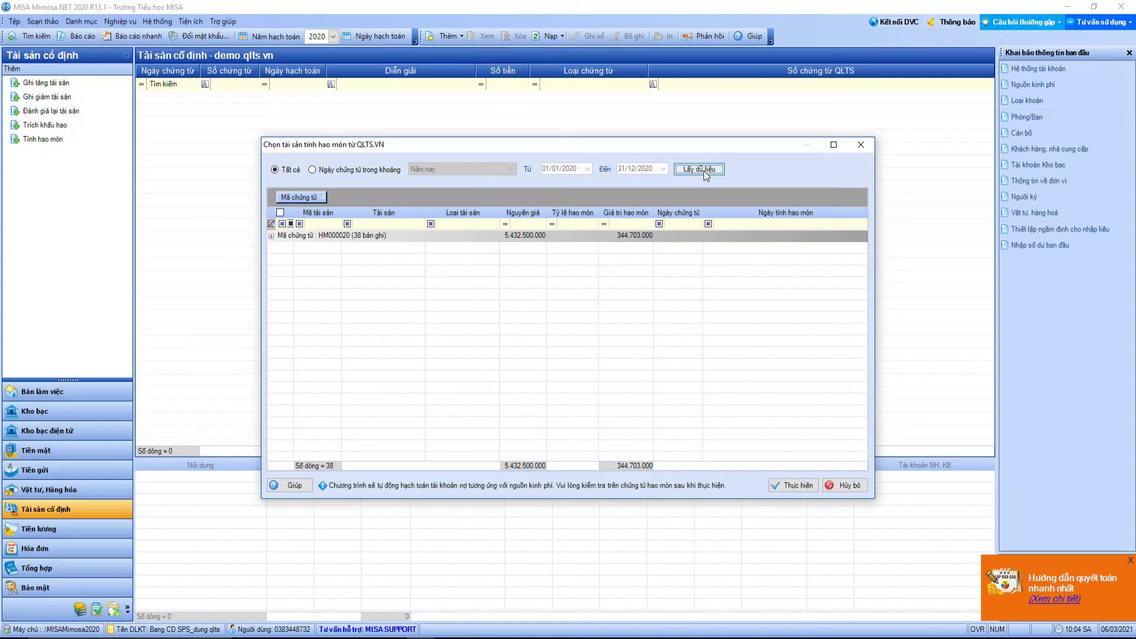
{"action": "left_click", "coordinate": [272, 236]}
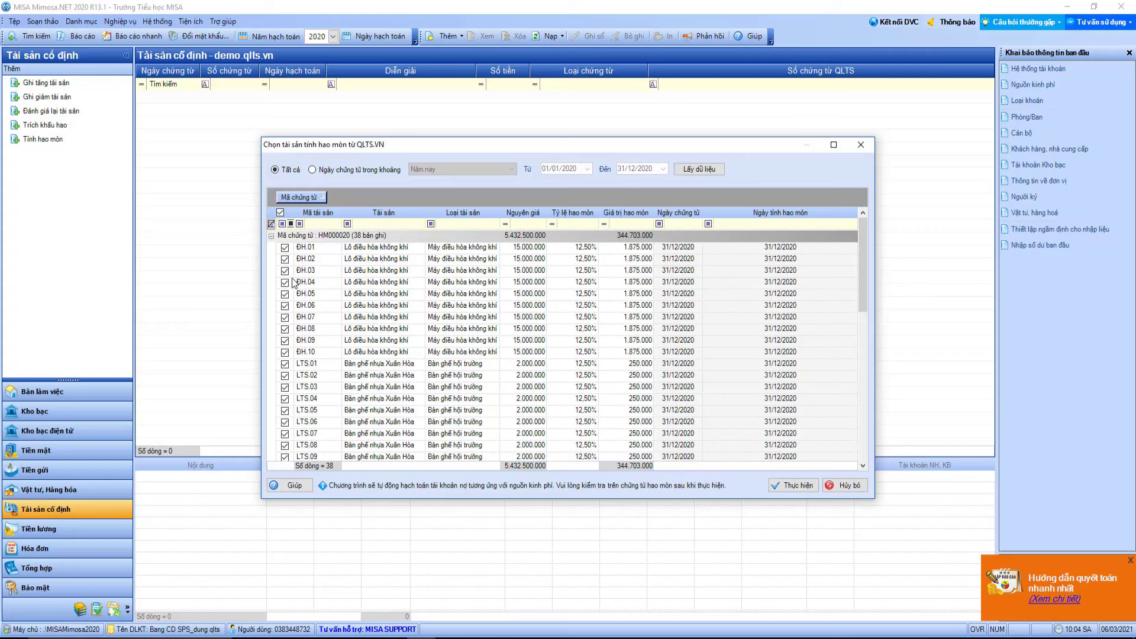
{"action": "left_click", "coordinate": [799, 486]}
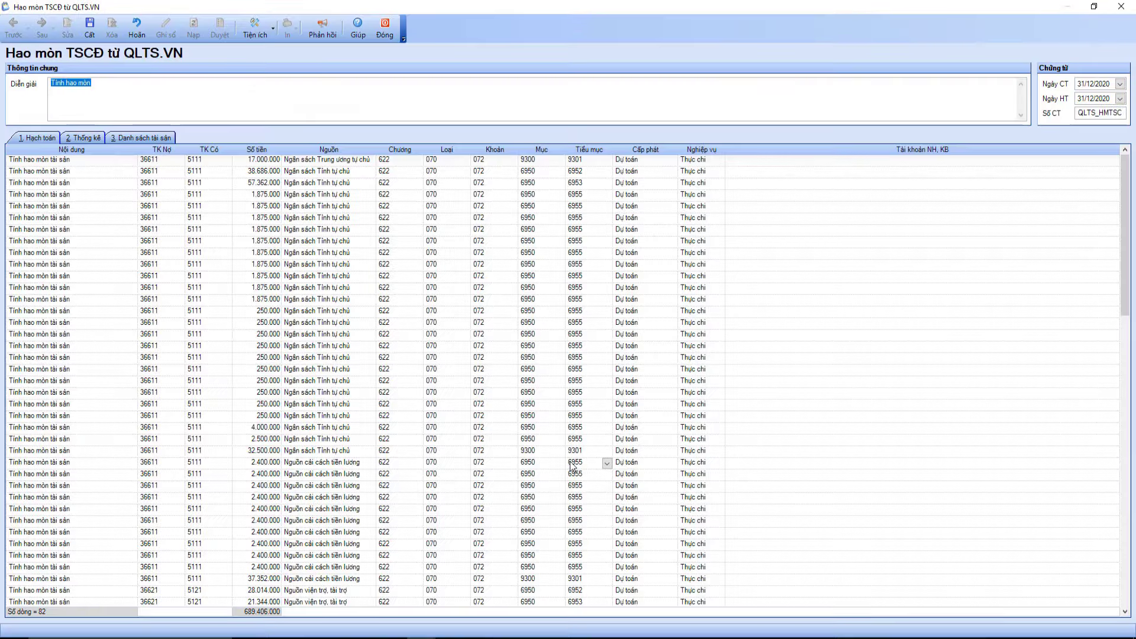
{"action": "left_click", "coordinate": [95, 31]}
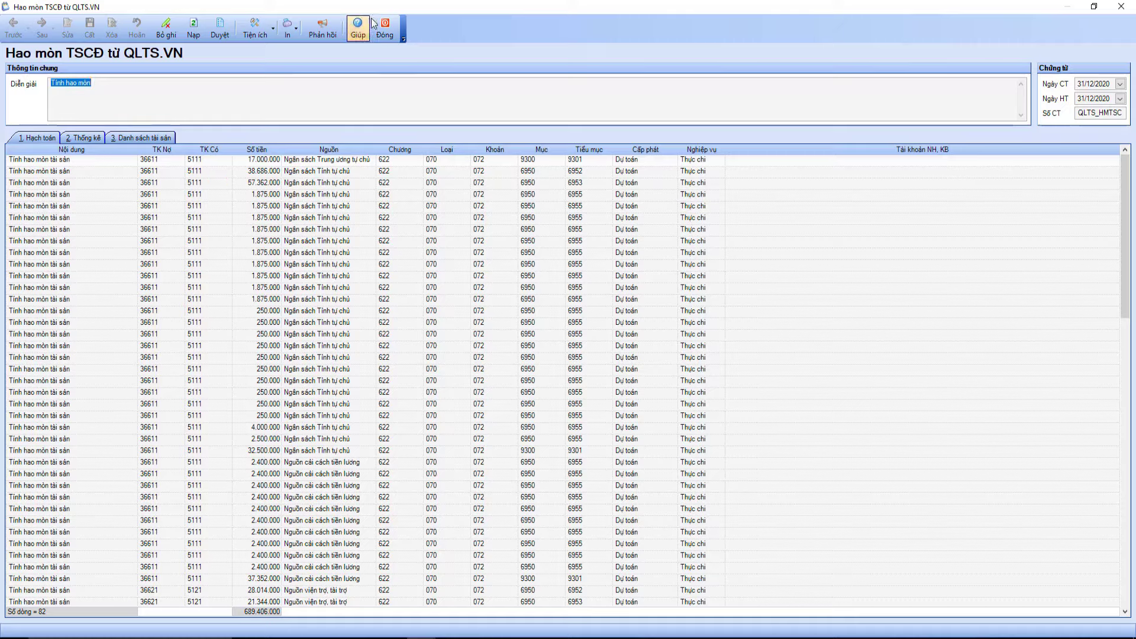
{"action": "left_click", "coordinate": [385, 28]}
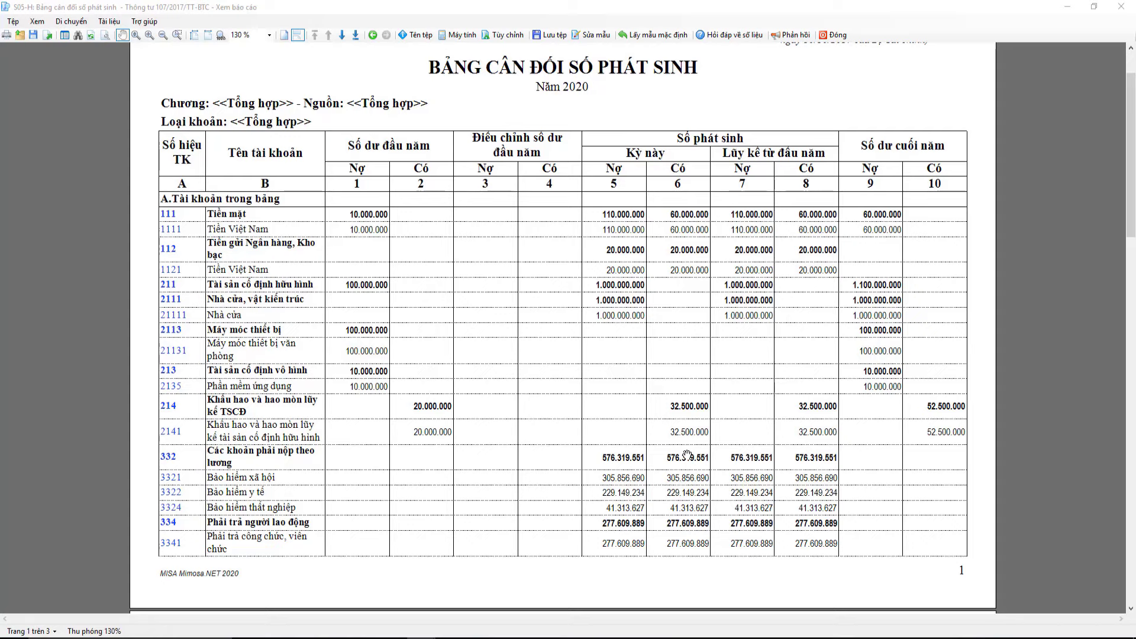
Step: Examine the year-end balances of accounts 211, 213, 214 and 36611 on the S05-H trial balance
{"action": "left_click", "coordinate": [319, 627]}
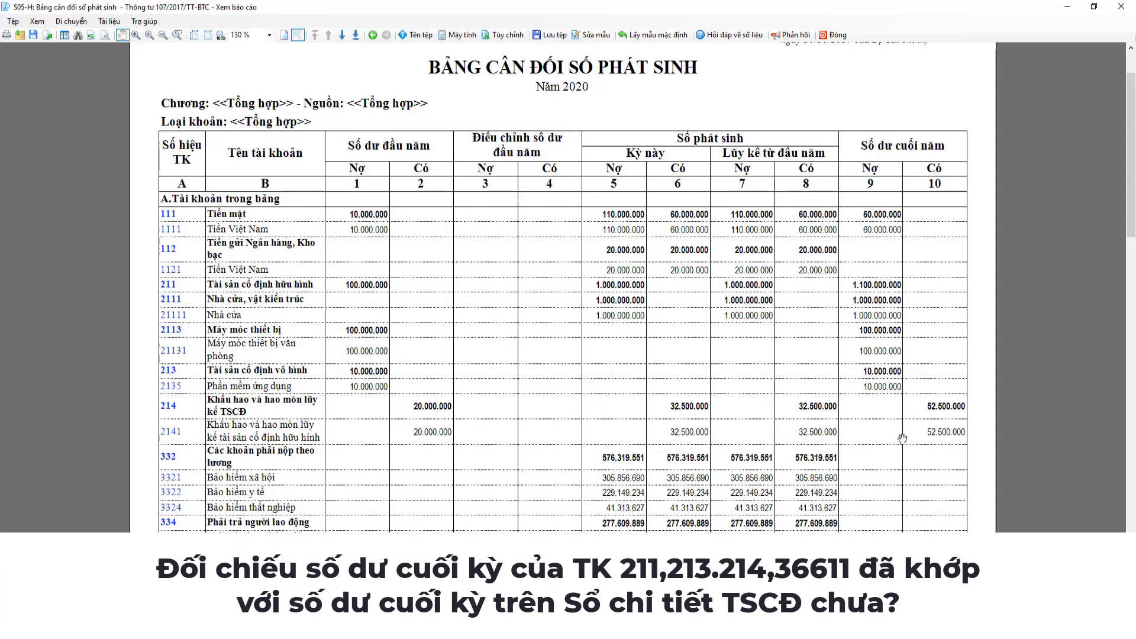
{"action": "scroll", "coordinate": [979, 454], "scroll_direction": "down", "scroll_amount": 6}
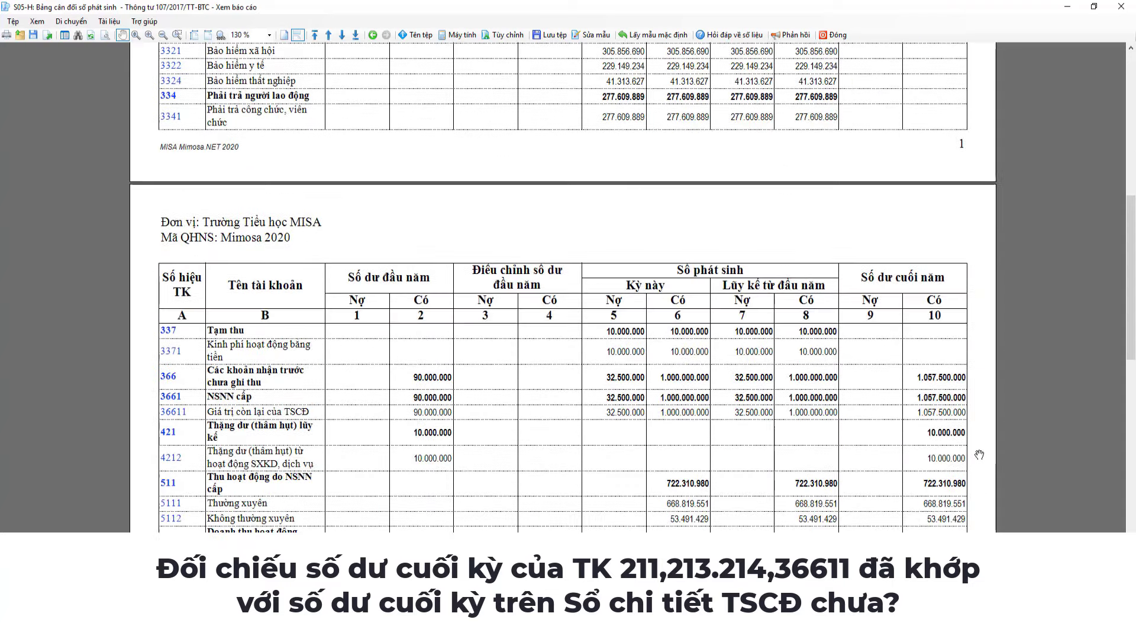
{"action": "scroll", "coordinate": [979, 455], "scroll_direction": "down", "scroll_amount": 1}
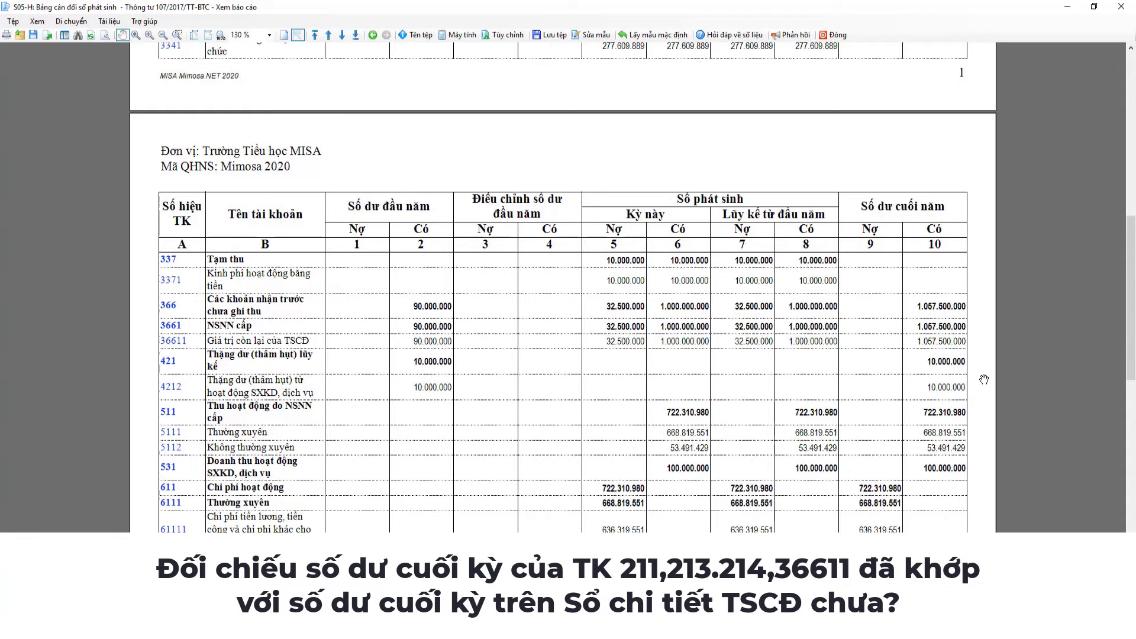
{"action": "scroll", "coordinate": [999, 395], "scroll_direction": "up", "scroll_amount": 5}
{"action": "scroll", "coordinate": [1000, 397], "scroll_direction": "up", "scroll_amount": 2}
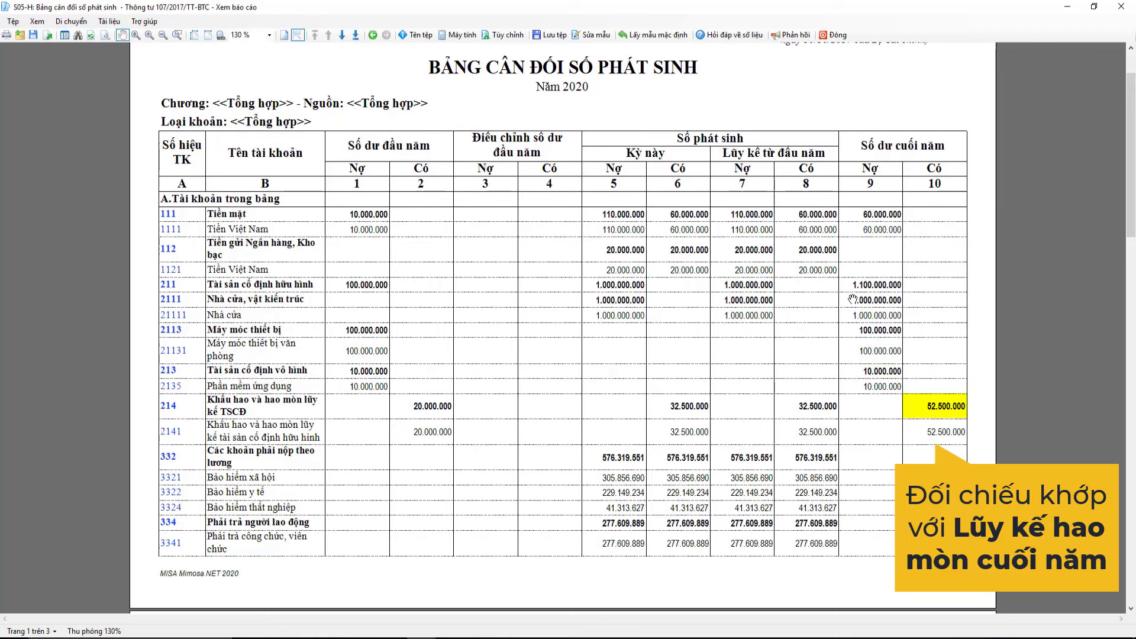
{"action": "scroll", "coordinate": [943, 450], "scroll_direction": "down", "scroll_amount": 8}
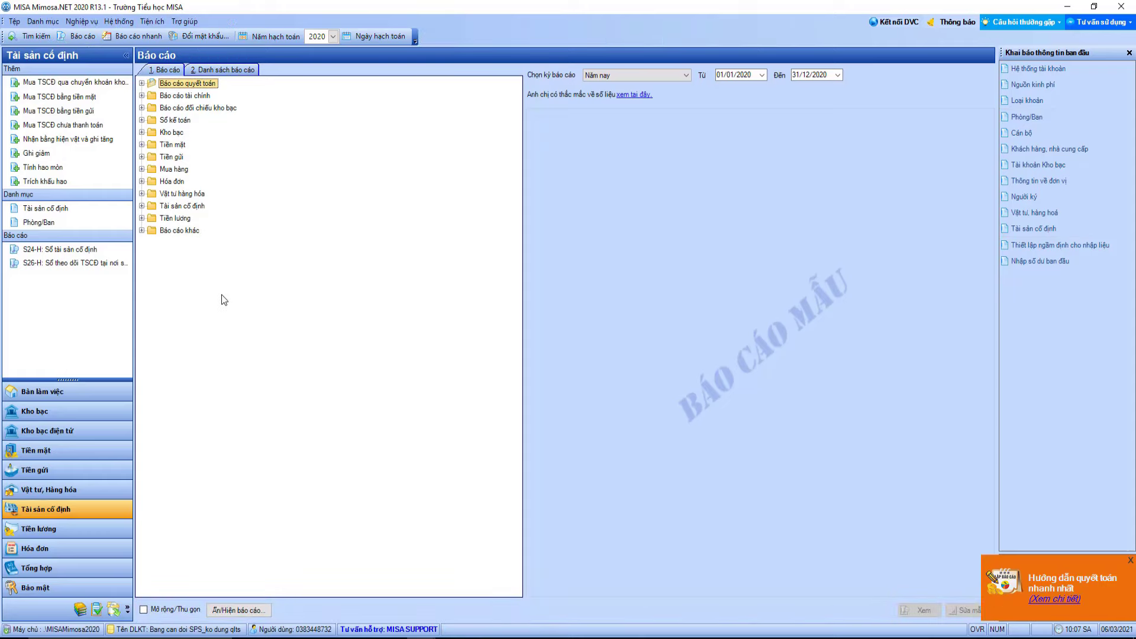
Step: View the 2020 S24-H fixed asset ledger in the Tài sản cố định reports with its default parameters, and close it
{"action": "double_click", "coordinate": [182, 206]}
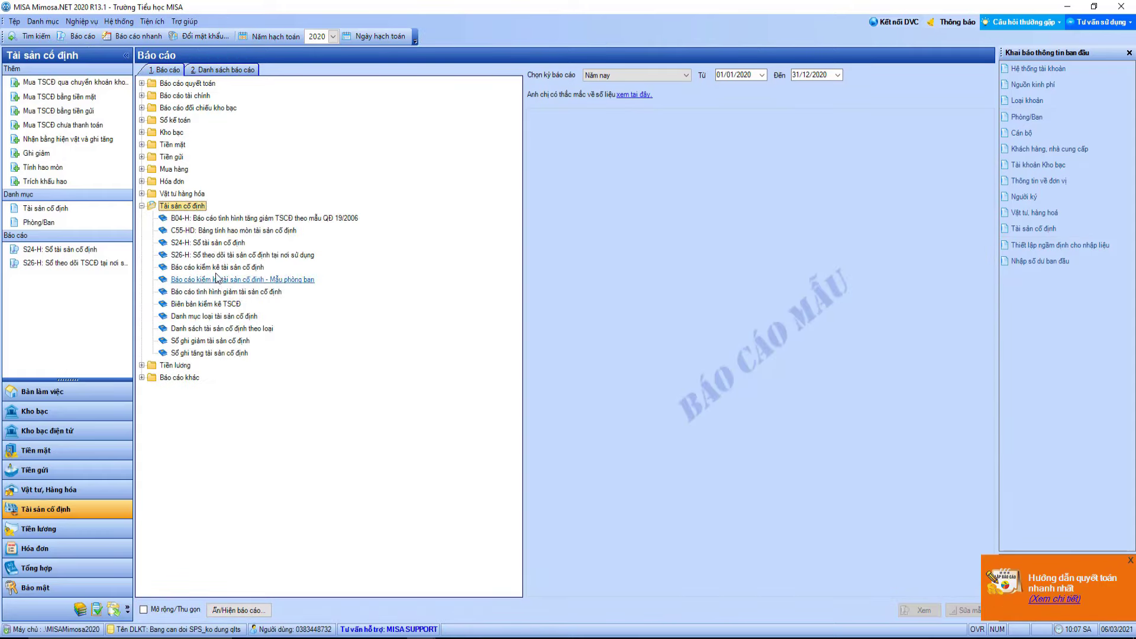
{"action": "double_click", "coordinate": [219, 242]}
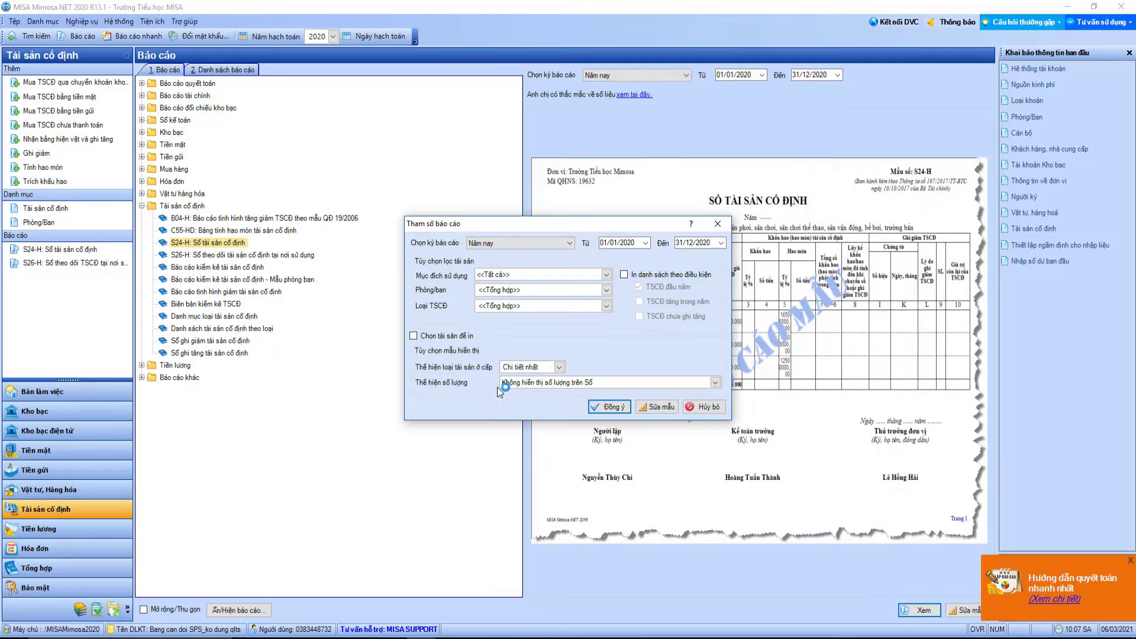
{"action": "left_click", "coordinate": [607, 407]}
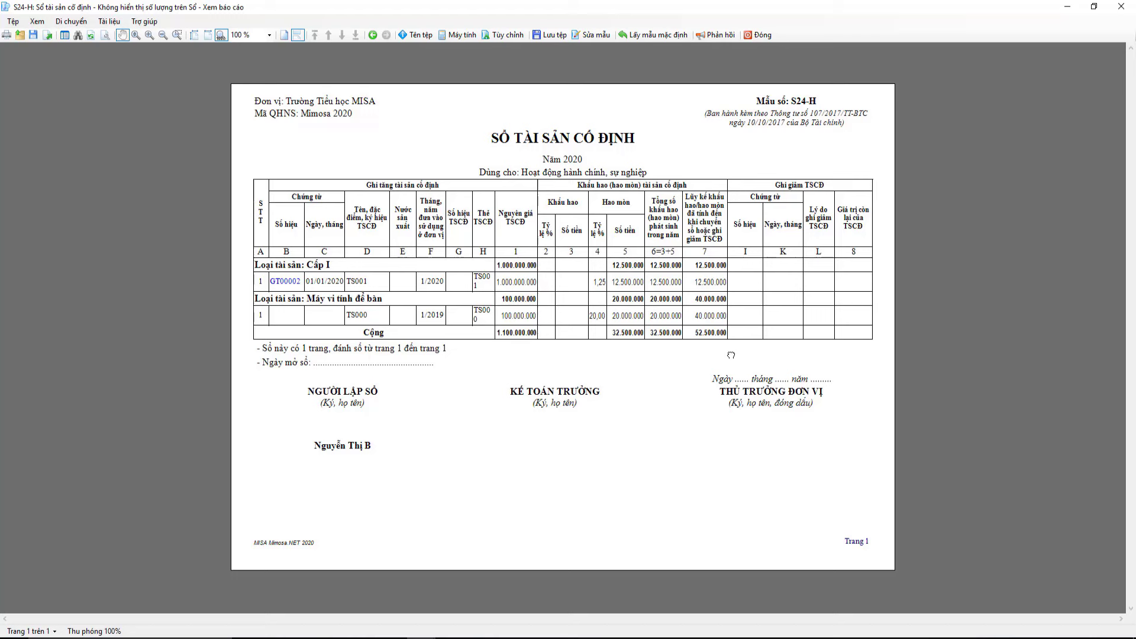
{"action": "left_click", "coordinate": [758, 35]}
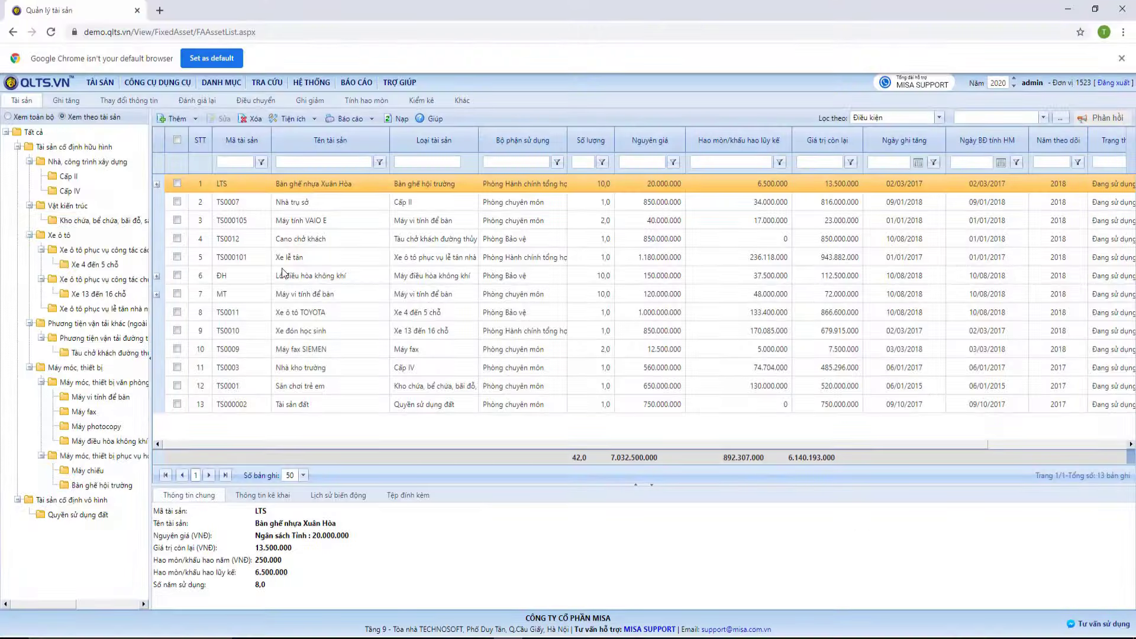
Step: In QLTS.VN, generate the 2020 S24-H fixed asset ledger for all asset types and examine its totals row
{"action": "left_click", "coordinate": [367, 96]}
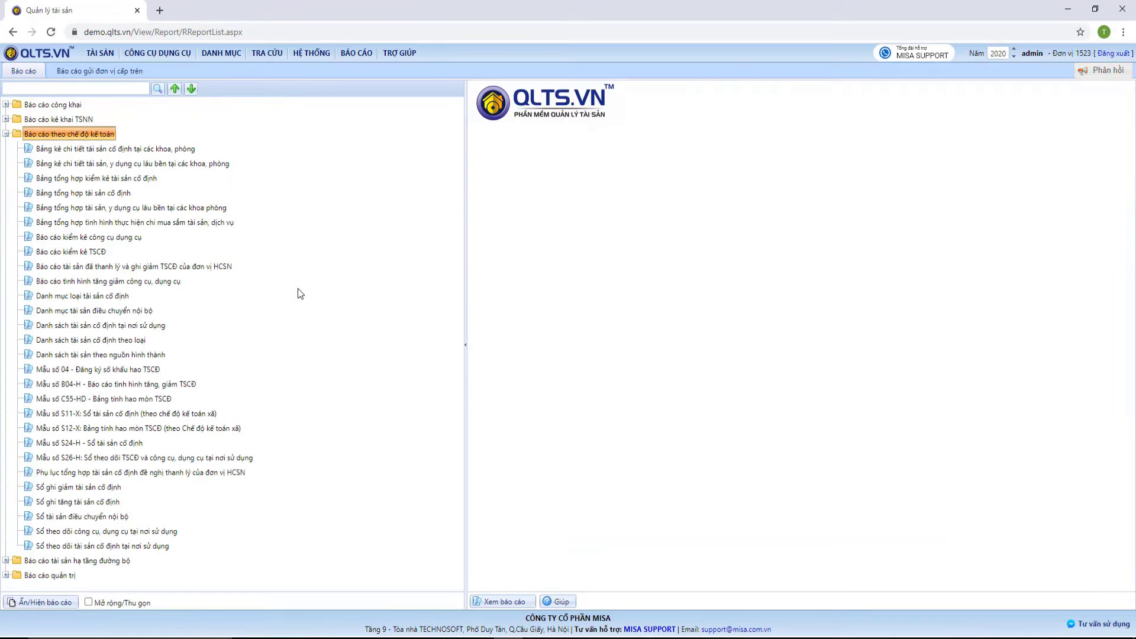
{"action": "left_click", "coordinate": [118, 442]}
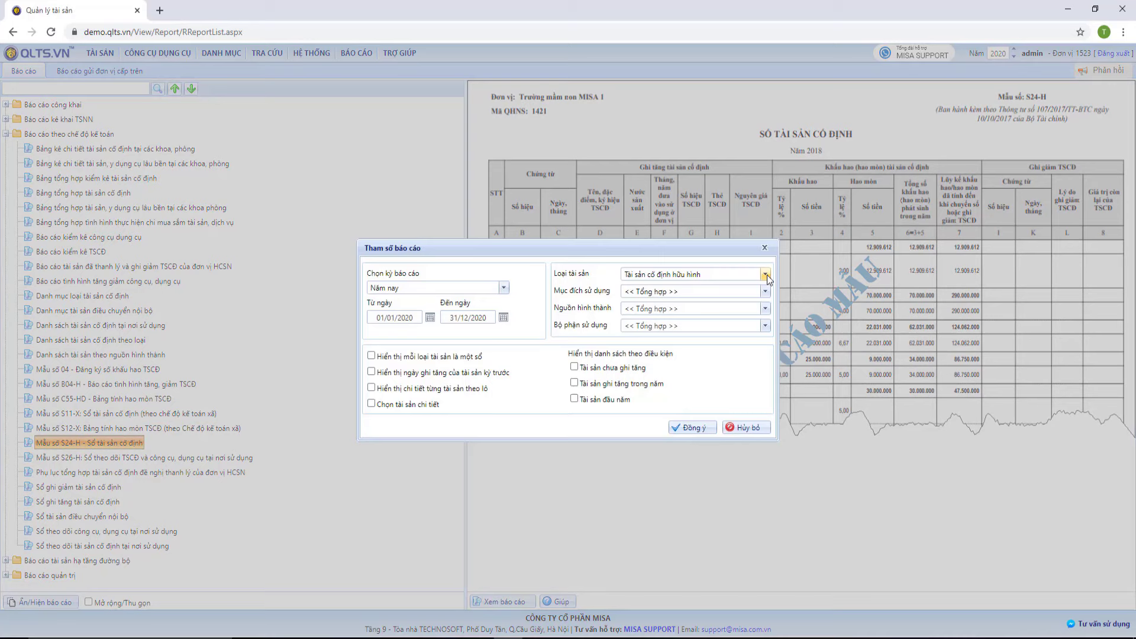
{"action": "left_click", "coordinate": [765, 274]}
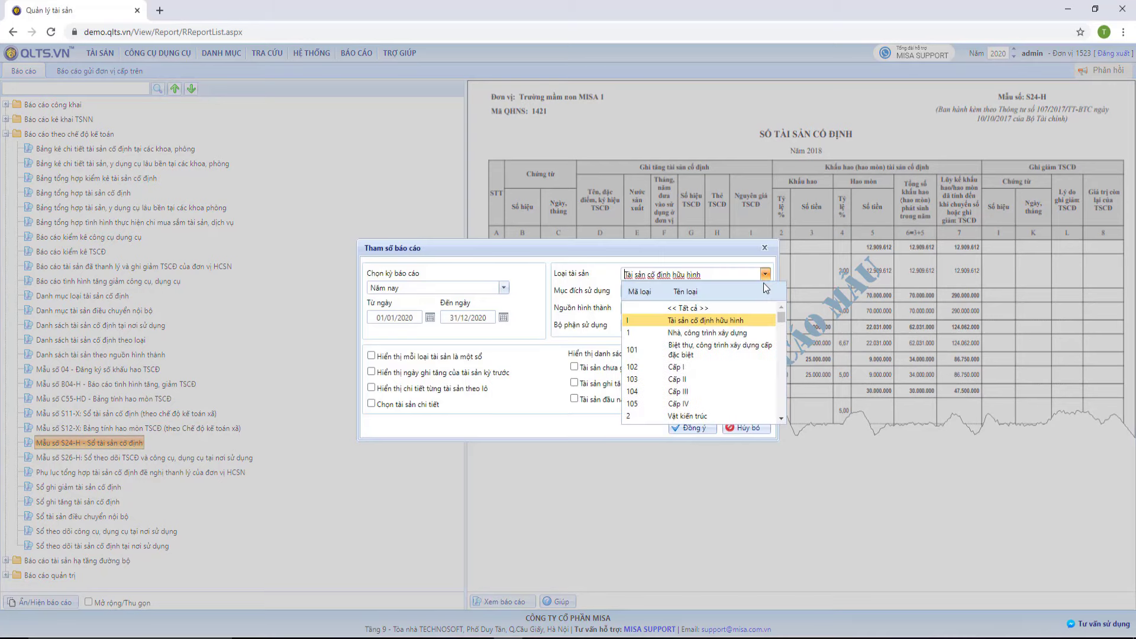
{"action": "left_click", "coordinate": [738, 307]}
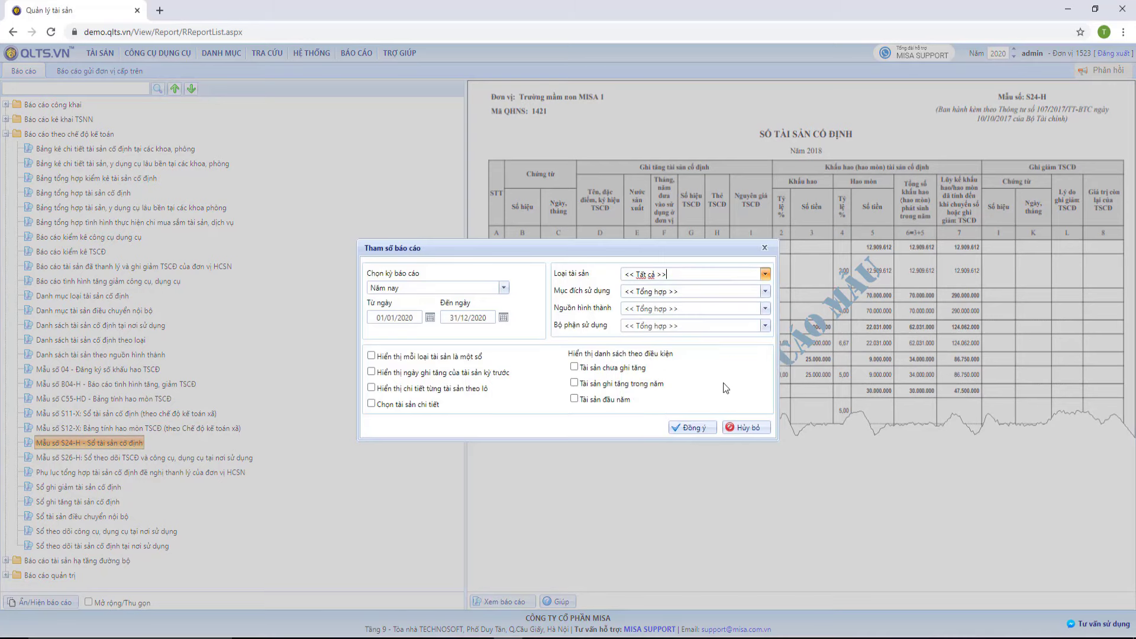
{"action": "left_click", "coordinate": [698, 429]}
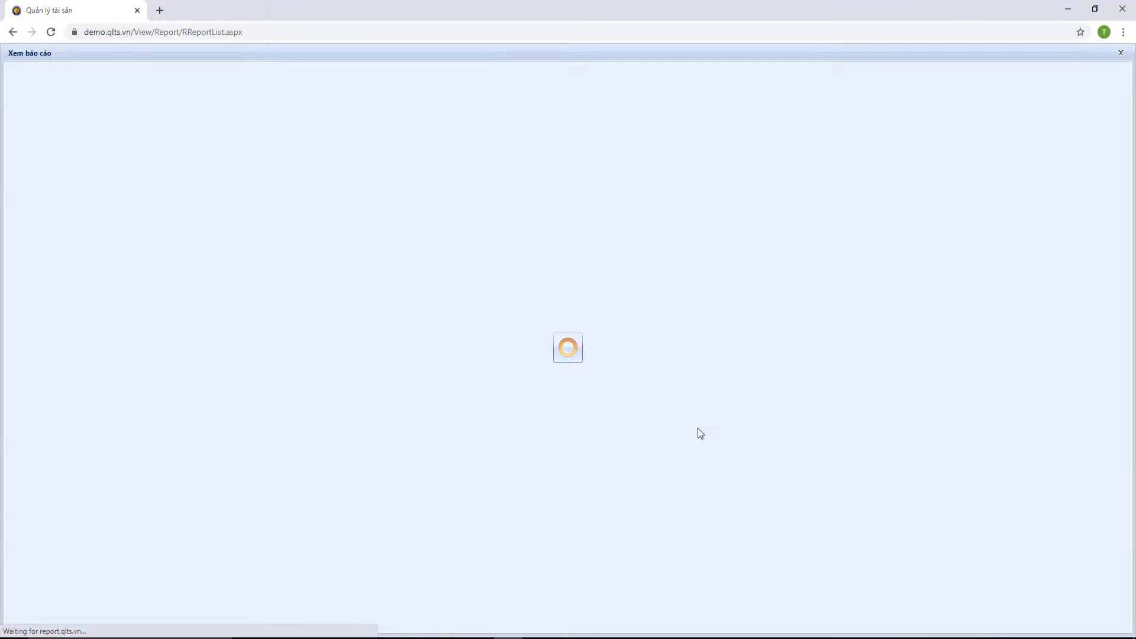
{"action": "scroll", "coordinate": [850, 428], "scroll_direction": "down", "scroll_amount": 8}
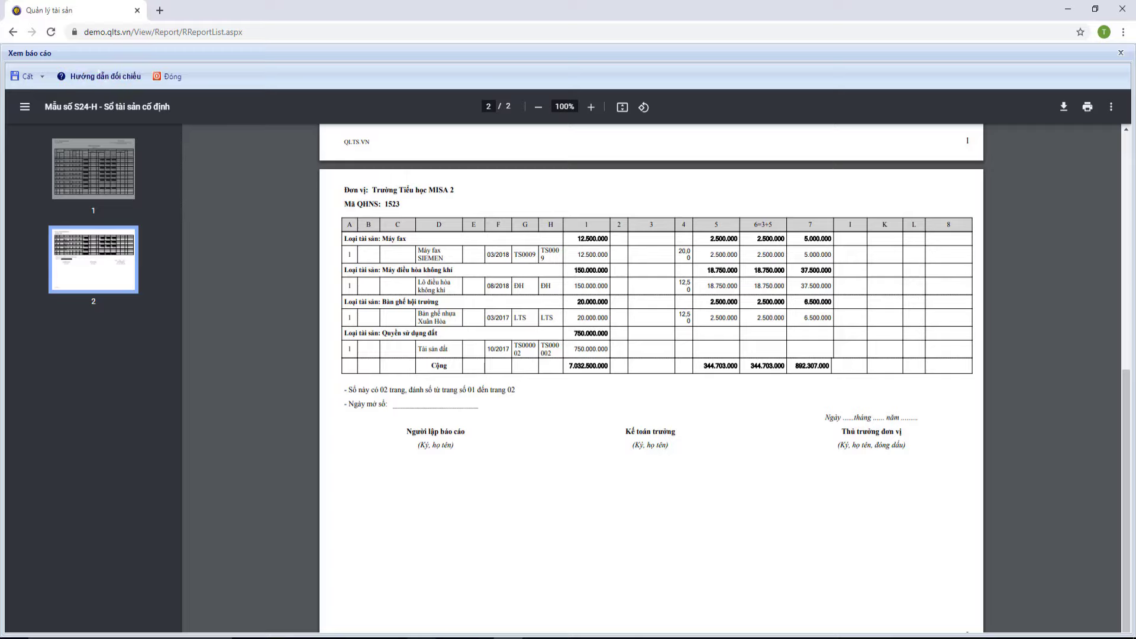
Step: Switch to the S05-H trial balance in MISA Mimosa and examine accounts 211, 213, 214 and 366 against the asset ledger
{"action": "left_click", "coordinate": [421, 636]}
{"action": "left_click", "coordinate": [477, 612]}
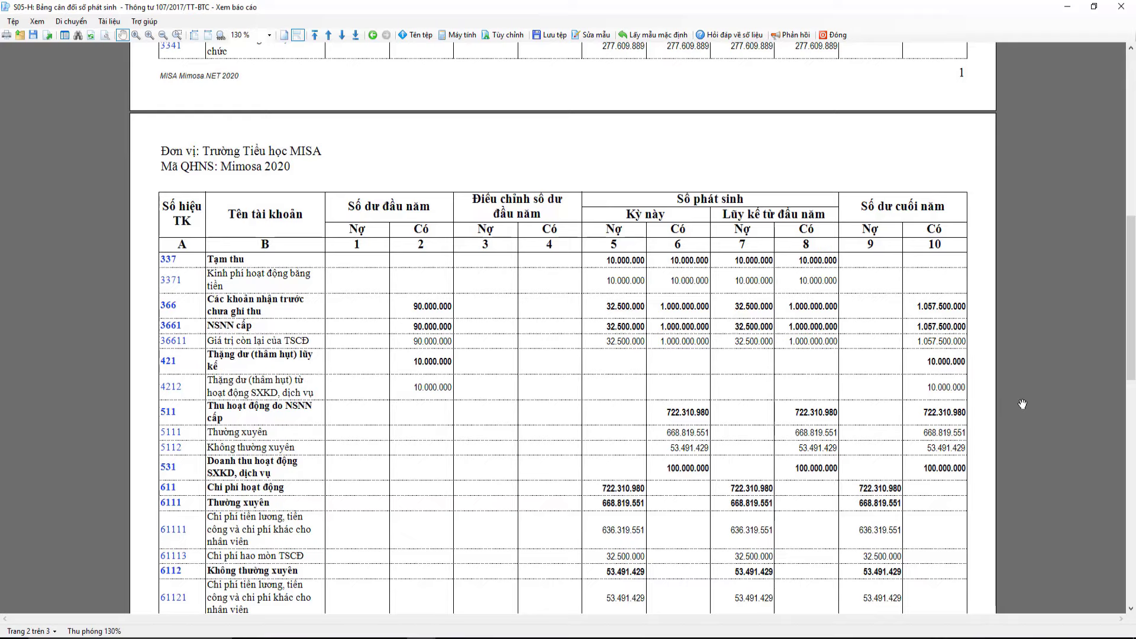
{"action": "scroll", "coordinate": [1023, 405], "scroll_direction": "up", "scroll_amount": 6}
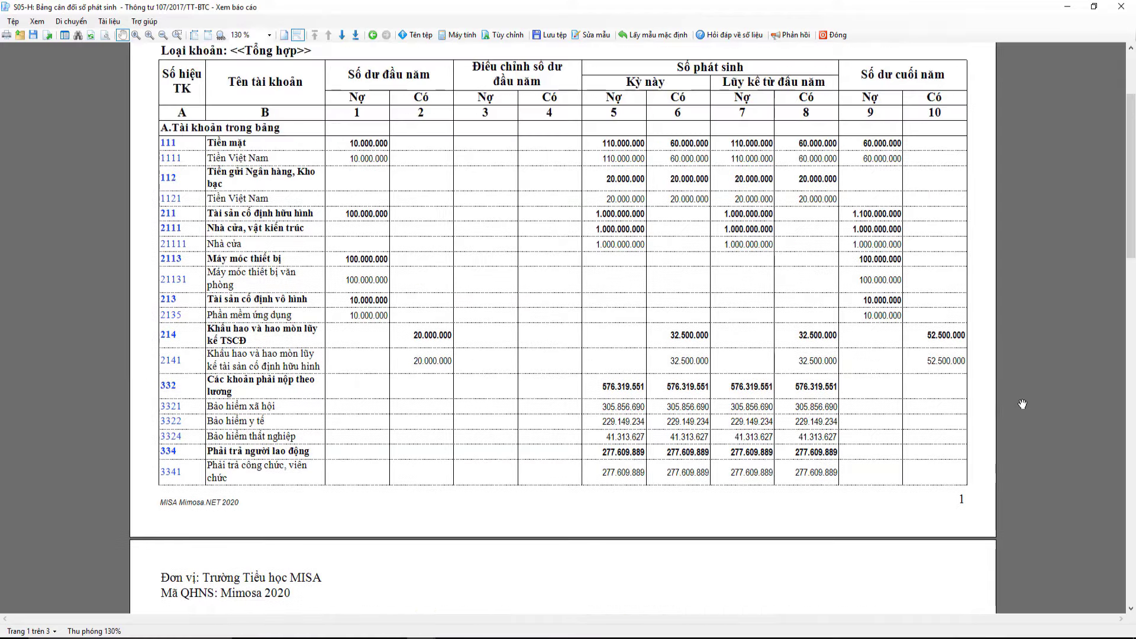
{"action": "scroll", "coordinate": [1023, 404], "scroll_direction": "down", "scroll_amount": 4}
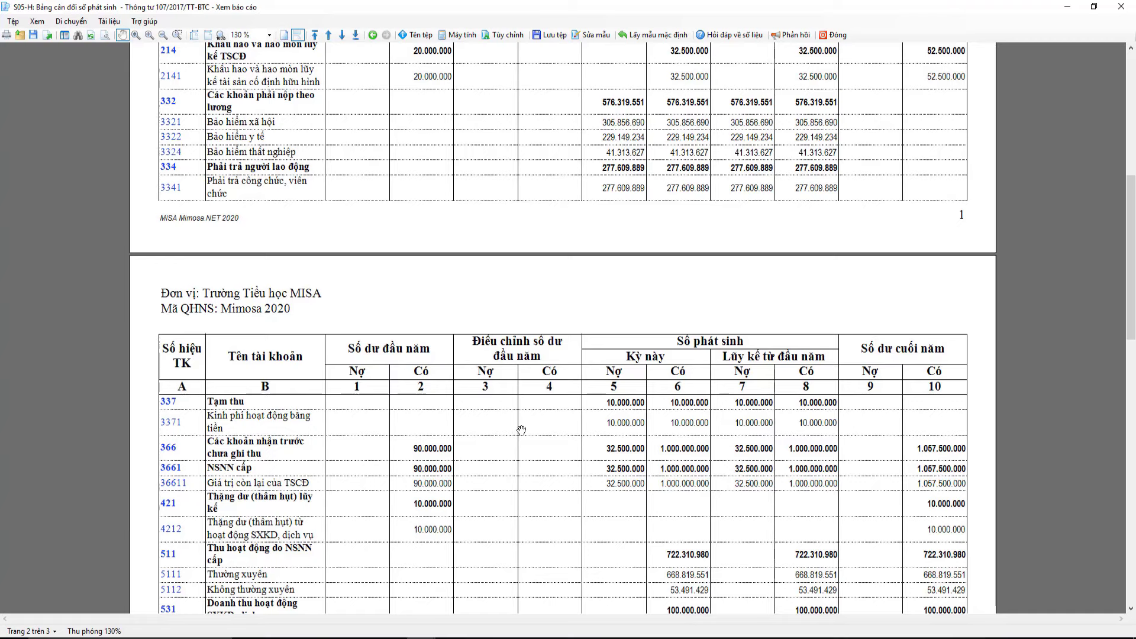
{"action": "scroll", "coordinate": [522, 430], "scroll_direction": "up", "scroll_amount": 3}
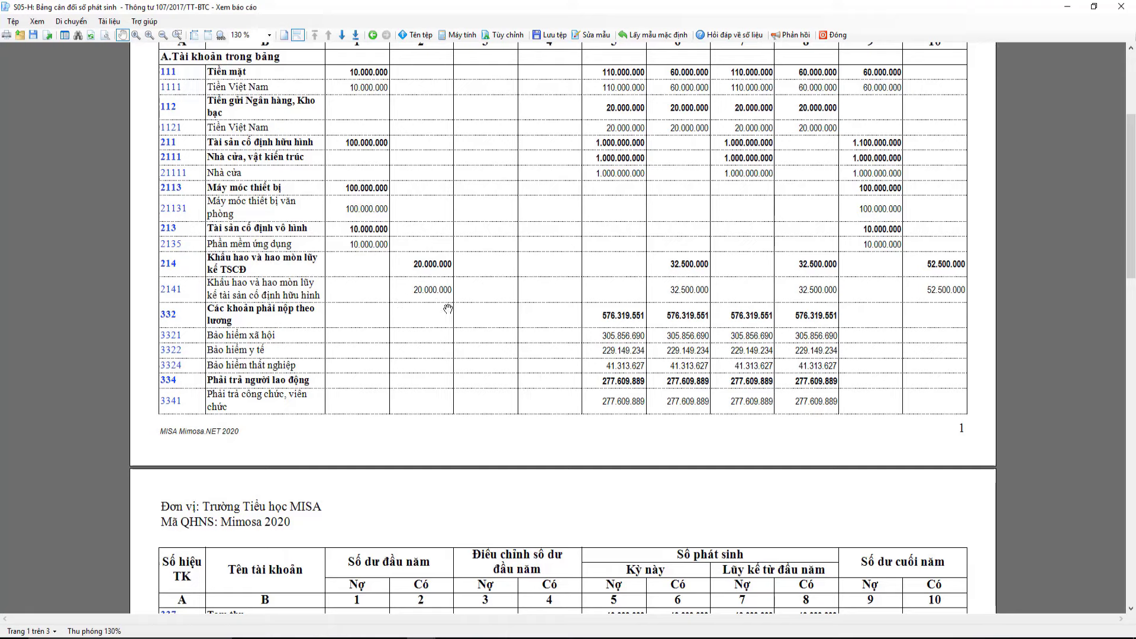
{"action": "scroll", "coordinate": [448, 308], "scroll_direction": "down", "scroll_amount": 3}
{"action": "scroll", "coordinate": [453, 314], "scroll_direction": "up", "scroll_amount": 9}
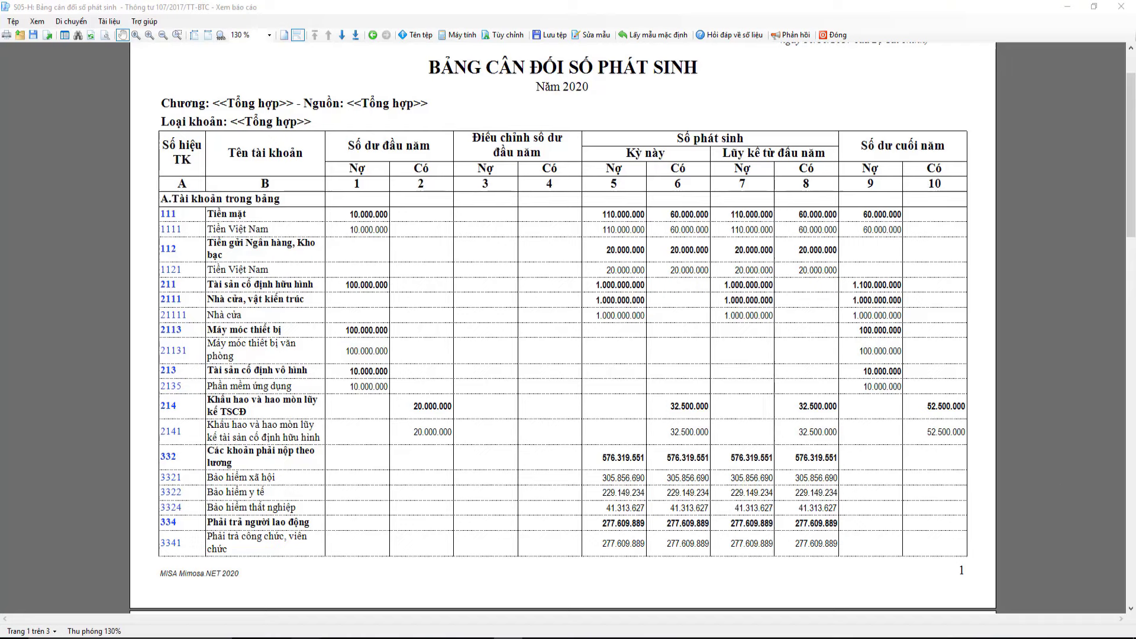
Step: Check accounts 332 and 334 on the trial balance and examine the January and February entries in the account 3341 ledger
{"action": "key", "text": "alt+Tab"}
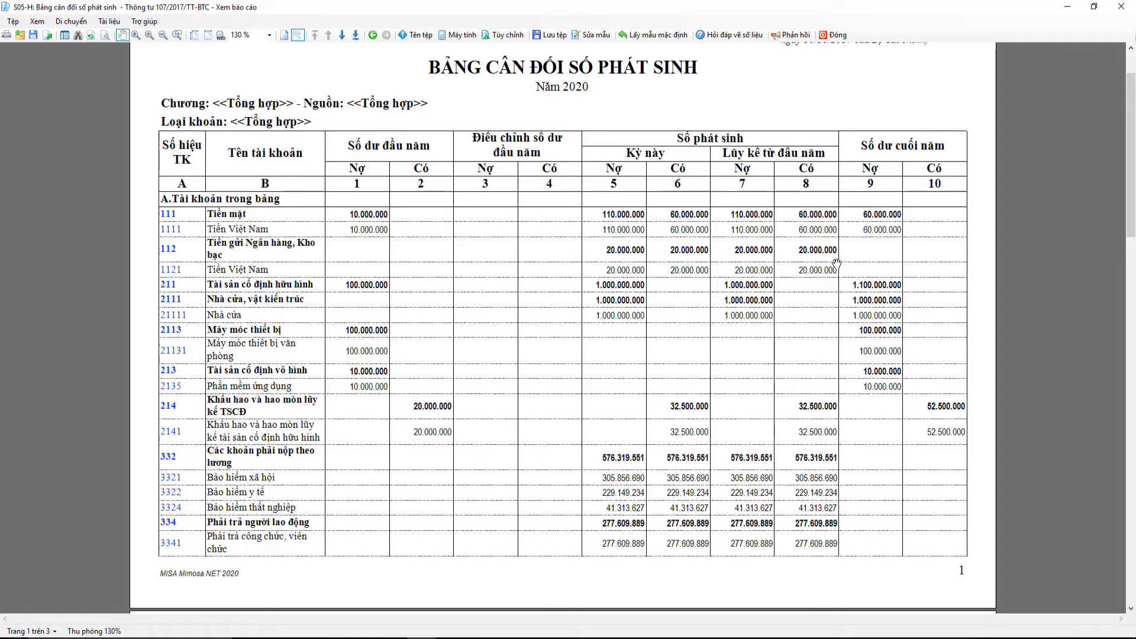
{"action": "key", "text": "alt+Tab"}
{"action": "scroll", "coordinate": [954, 450], "scroll_direction": "down", "scroll_amount": 3}
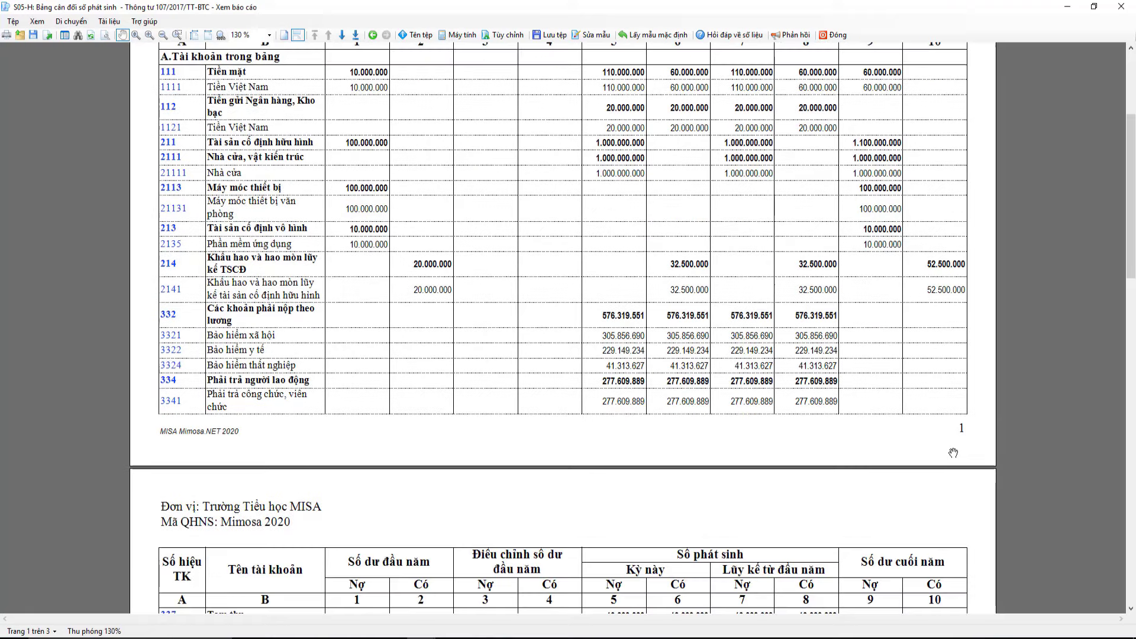
{"action": "scroll", "coordinate": [953, 452], "scroll_direction": "down", "scroll_amount": 2}
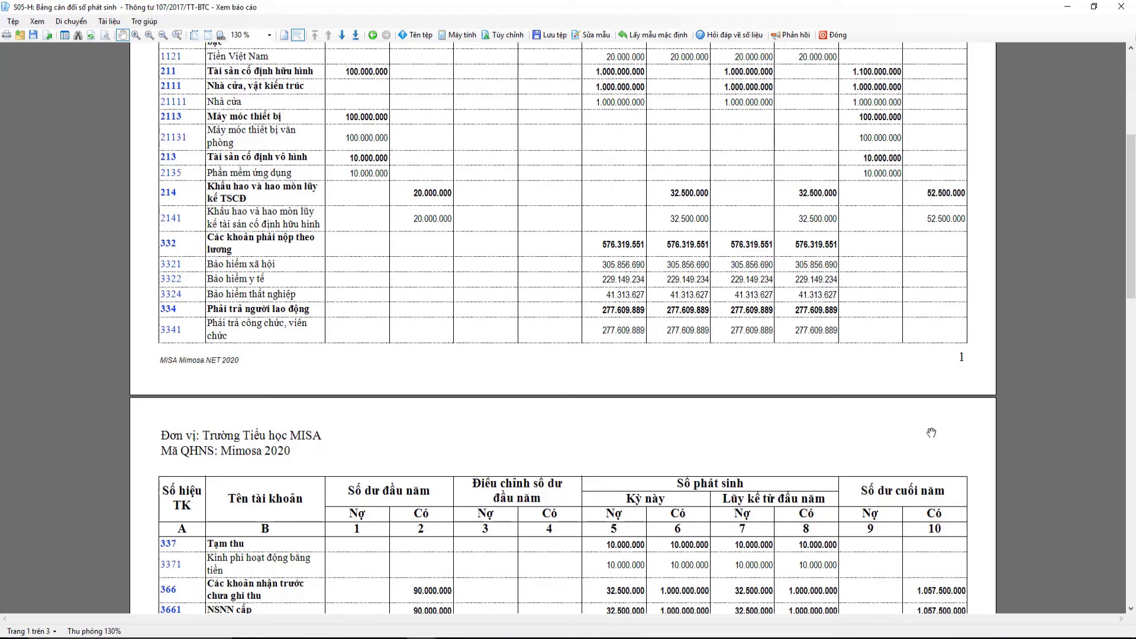
{"action": "scroll", "coordinate": [931, 433], "scroll_direction": "up", "scroll_amount": 2}
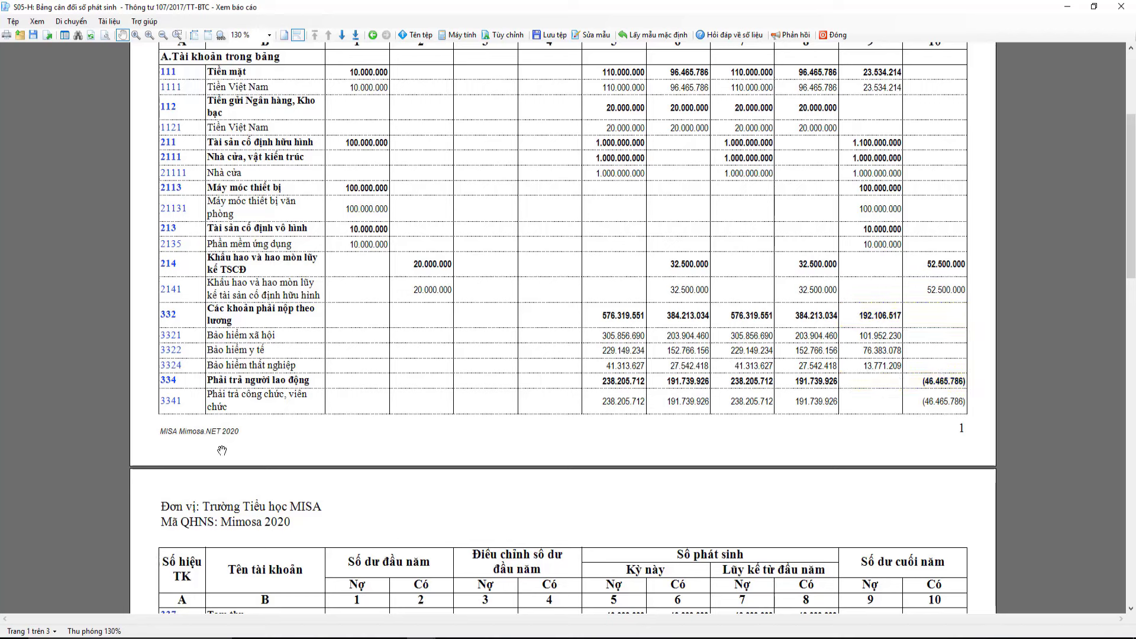
{"action": "left_click", "coordinate": [172, 402]}
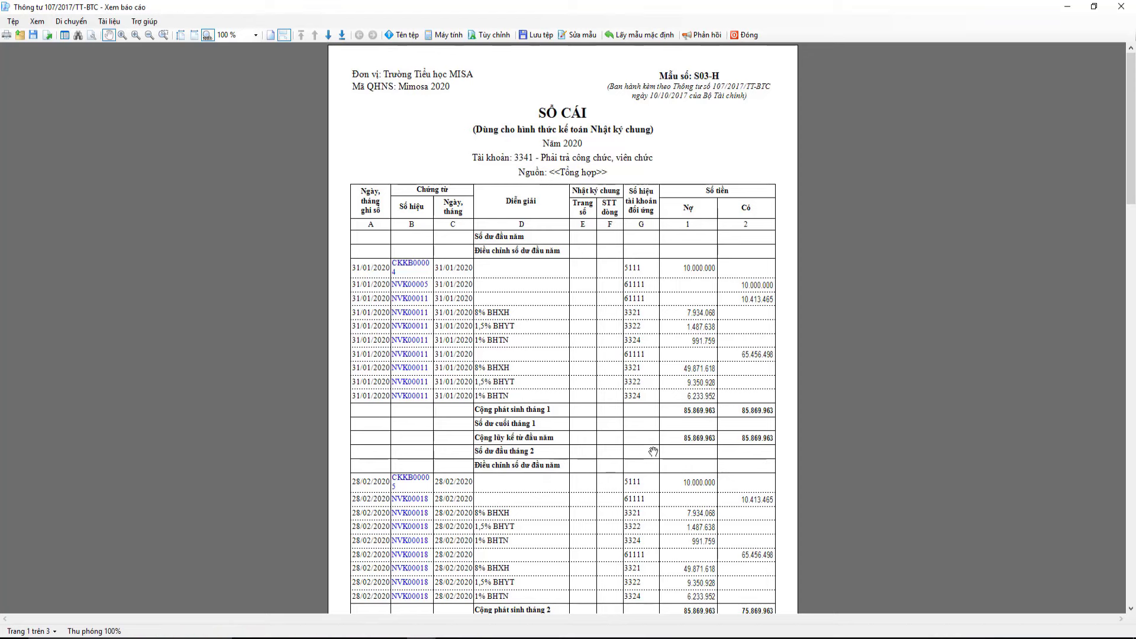
{"action": "scroll", "coordinate": [685, 427], "scroll_direction": "down", "scroll_amount": 2}
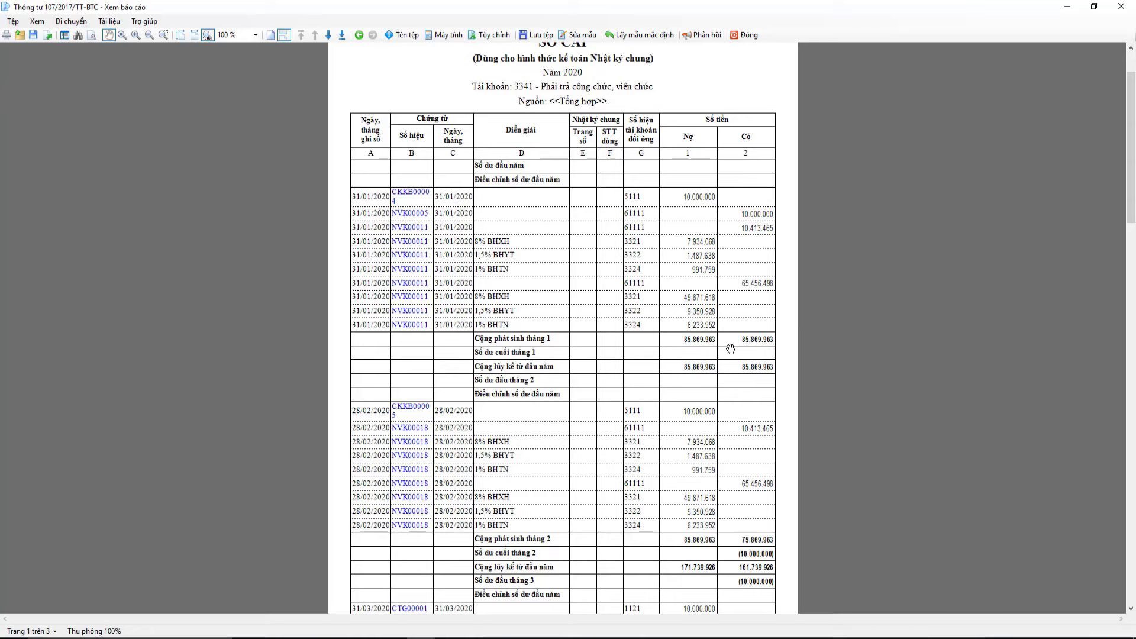
{"action": "scroll", "coordinate": [730, 349], "scroll_direction": "down", "scroll_amount": 2}
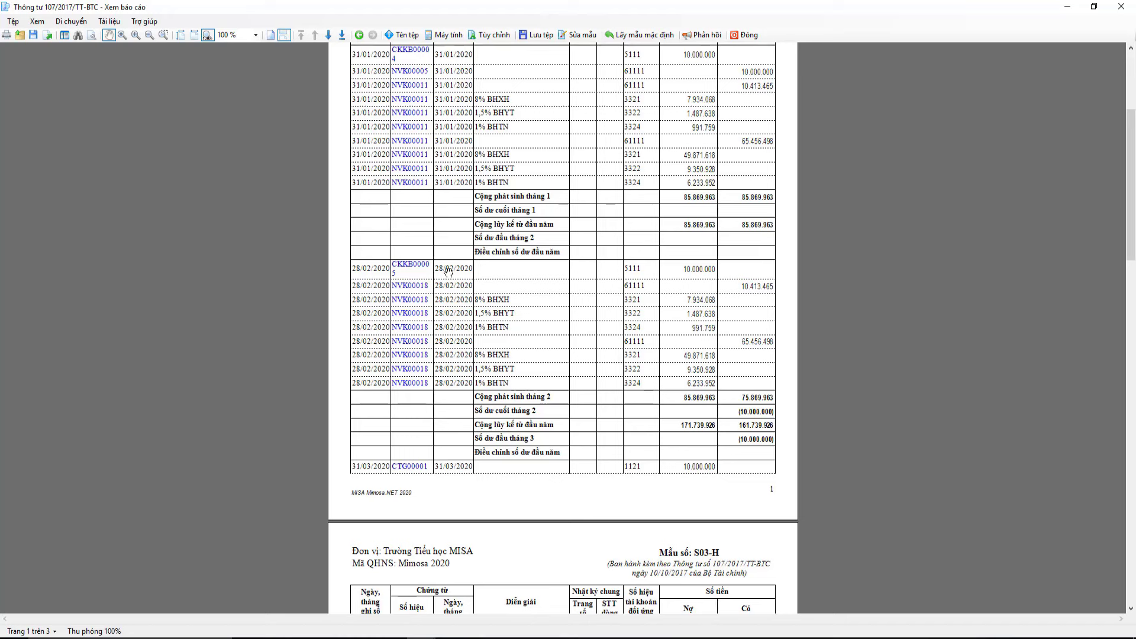
Step: Generate and save the salary expense voucher from salary transfer CKKB00005 dated 28/02/2020, and close both vouchers
{"action": "left_click", "coordinate": [417, 266]}
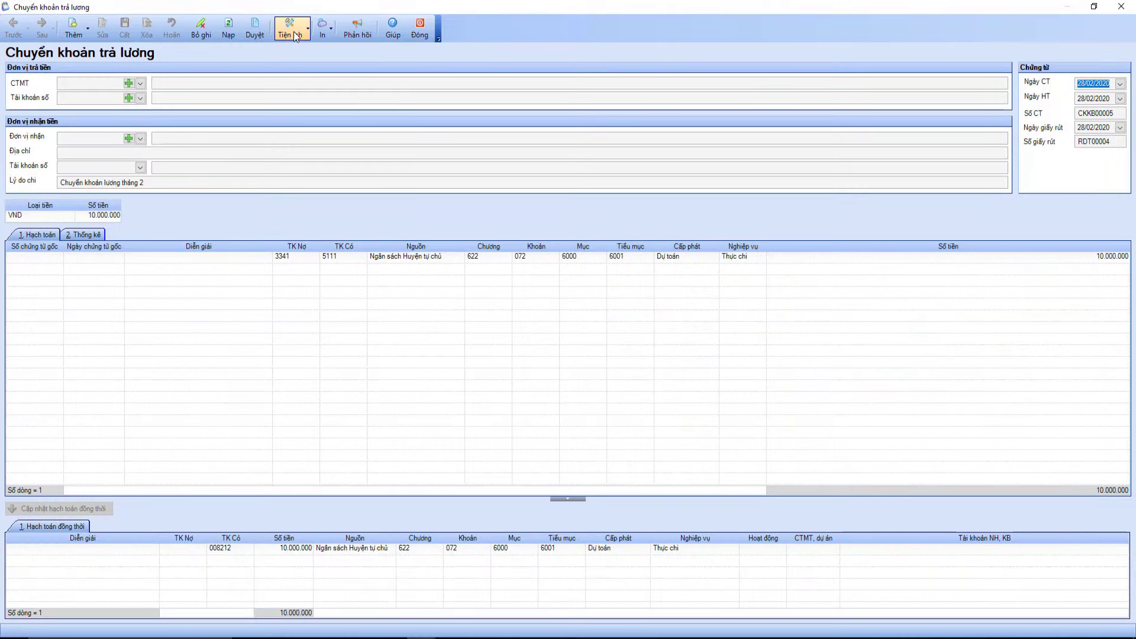
{"action": "left_click", "coordinate": [297, 36]}
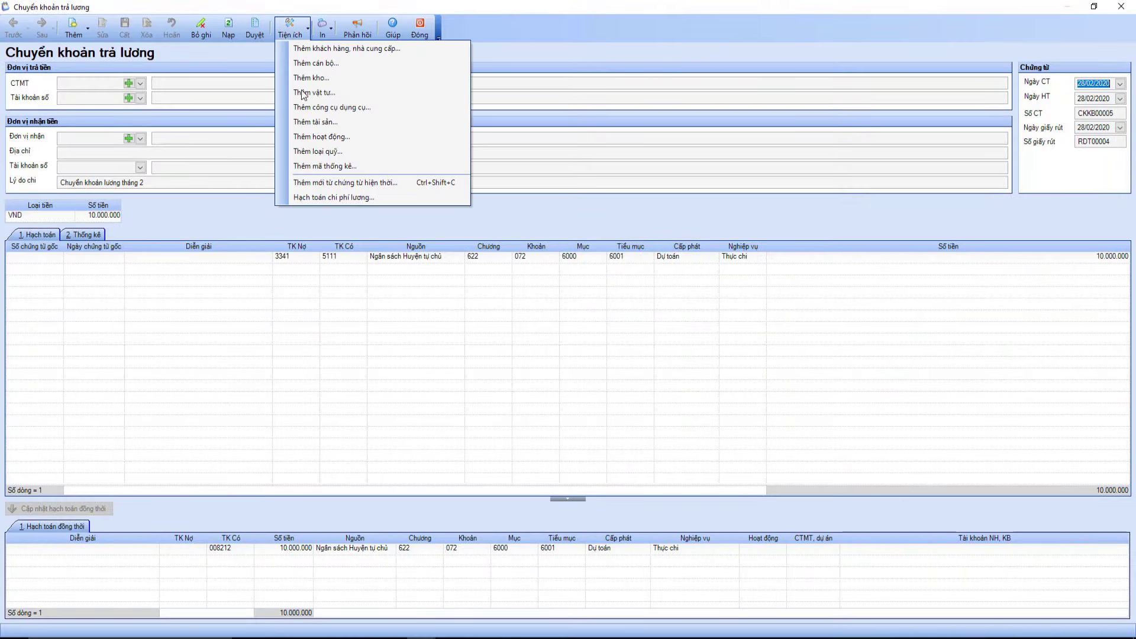
{"action": "left_click", "coordinate": [329, 197]}
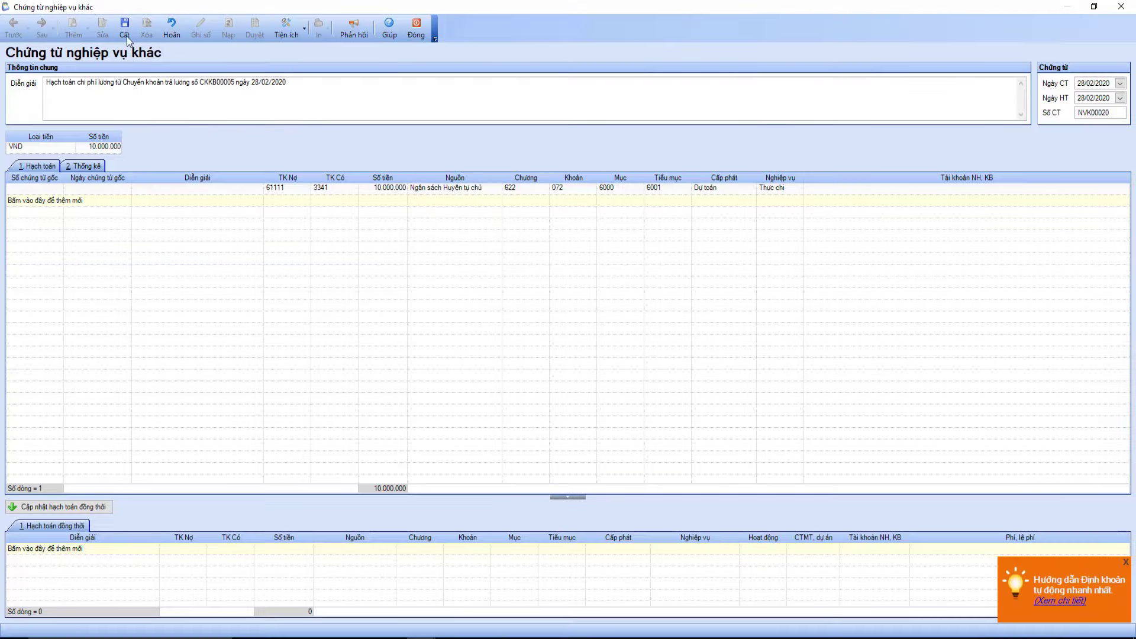
{"action": "left_click", "coordinate": [124, 28]}
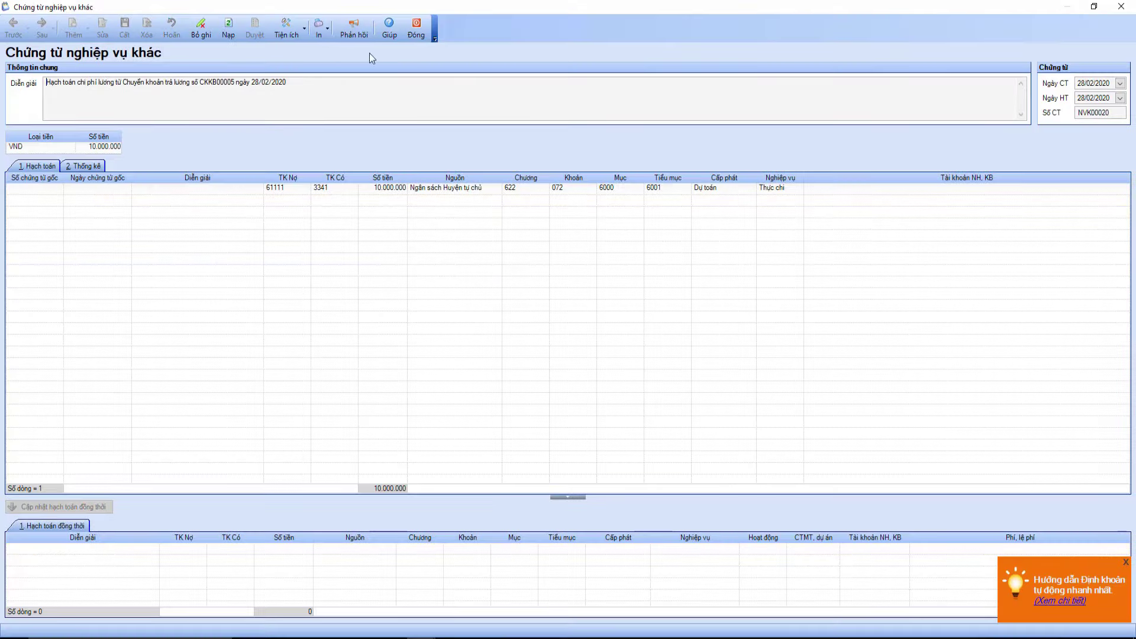
{"action": "left_click", "coordinate": [408, 30]}
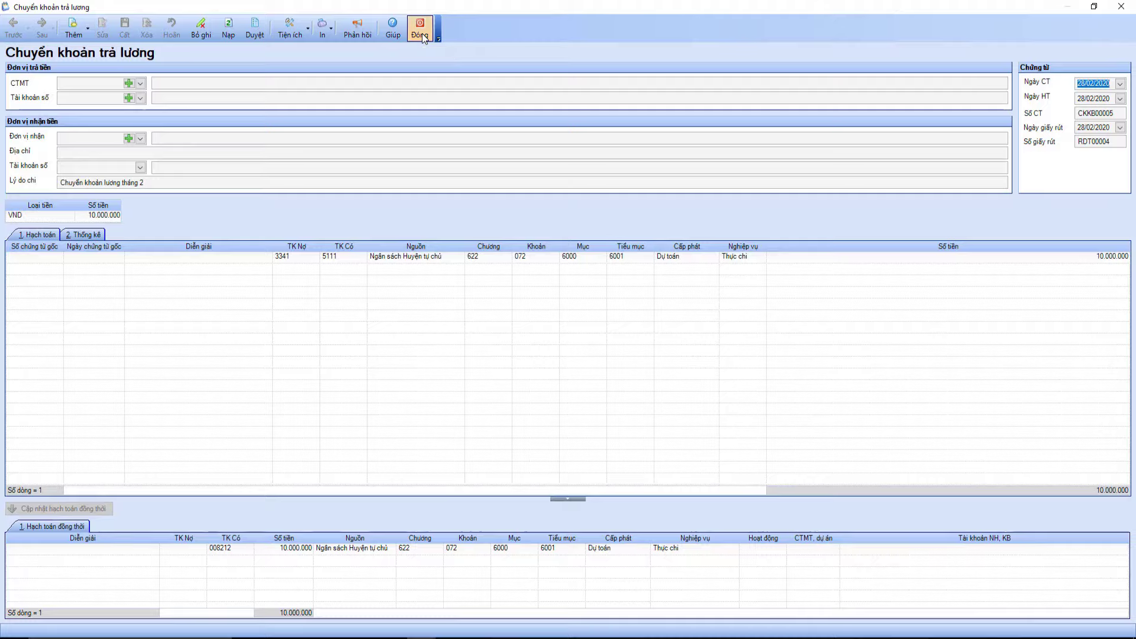
{"action": "left_click", "coordinate": [421, 33]}
Step: Reload the report data and examine the February to April entries in the account 3341 ledger
{"action": "left_click", "coordinate": [105, 35]}
{"action": "left_click", "coordinate": [632, 402]}
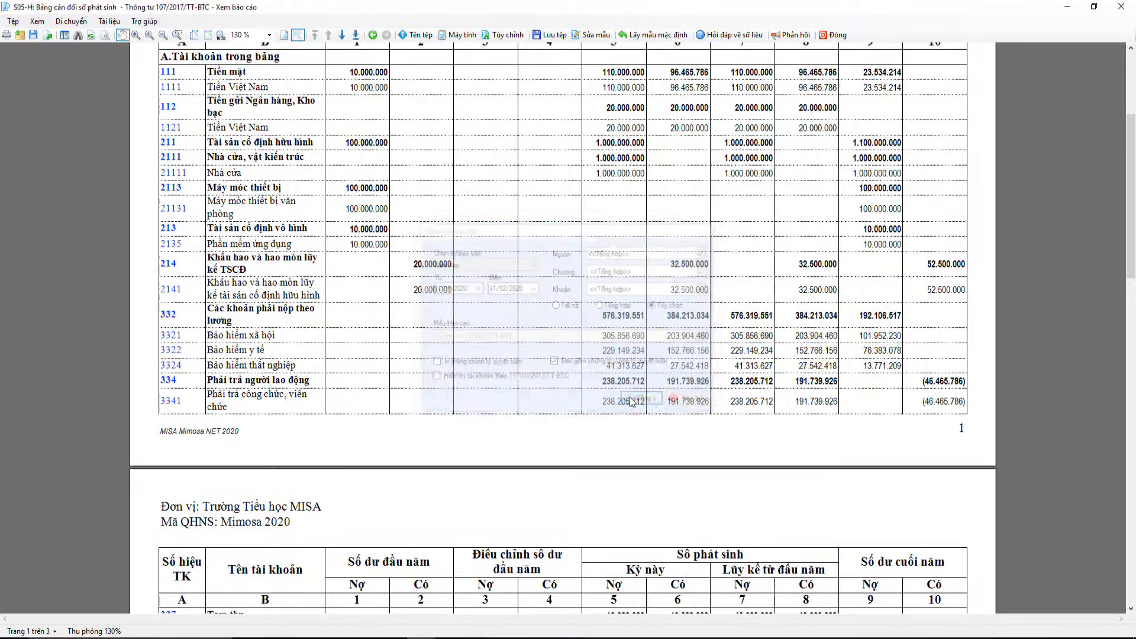
{"action": "scroll", "coordinate": [630, 399], "scroll_direction": "down", "scroll_amount": 5}
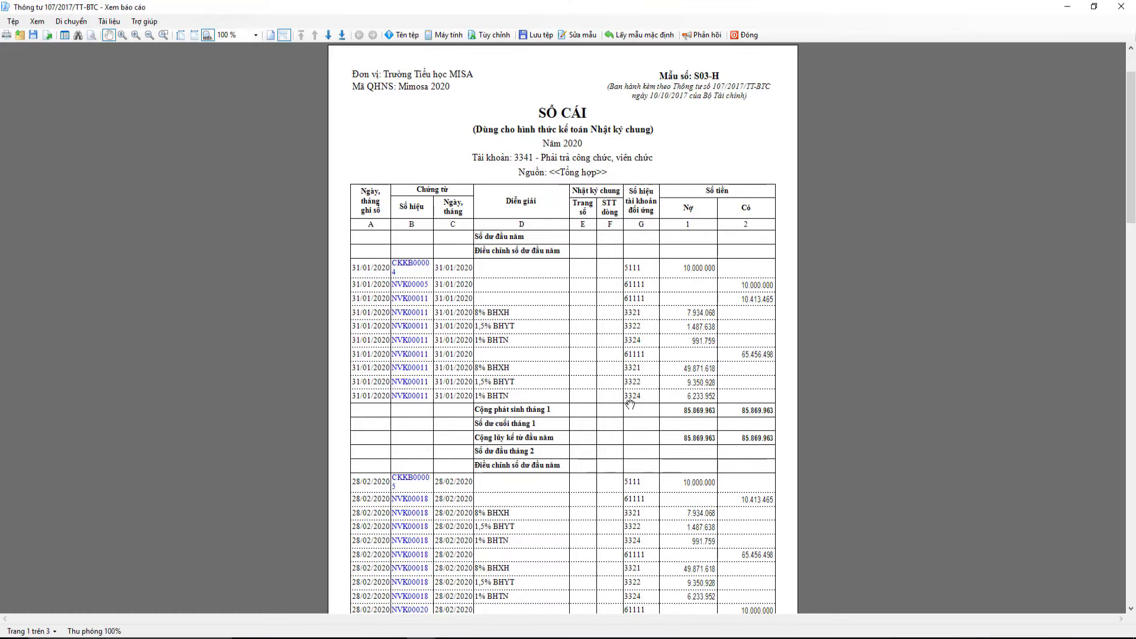
{"action": "scroll", "coordinate": [630, 405], "scroll_direction": "down", "scroll_amount": 10}
{"action": "scroll", "coordinate": [630, 405], "scroll_direction": "down", "scroll_amount": 5}
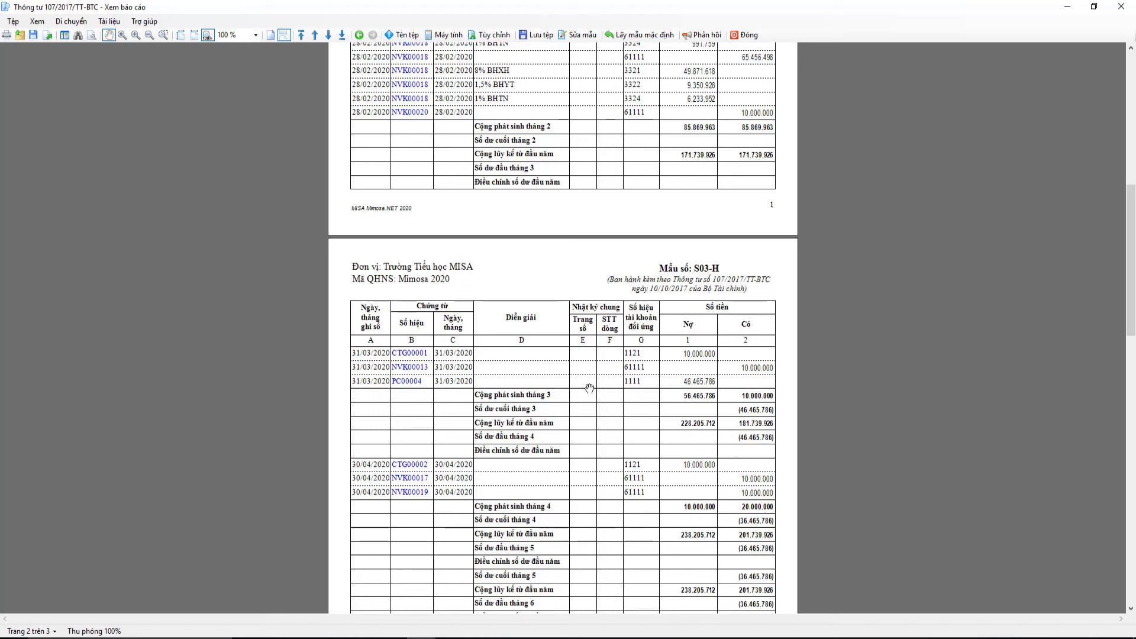
Step: Generate and save the salary expense voucher from payment voucher PC00004 dated 31/03/2020, and return to the account 3341 ledger
{"action": "left_click", "coordinate": [402, 383]}
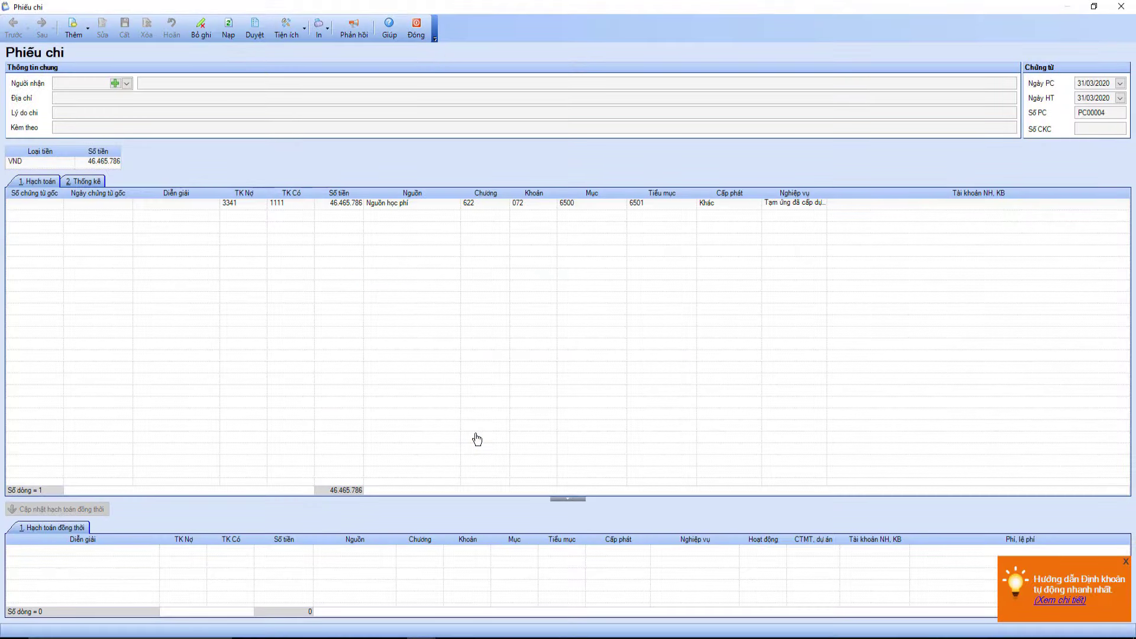
{"action": "left_click", "coordinate": [286, 28]}
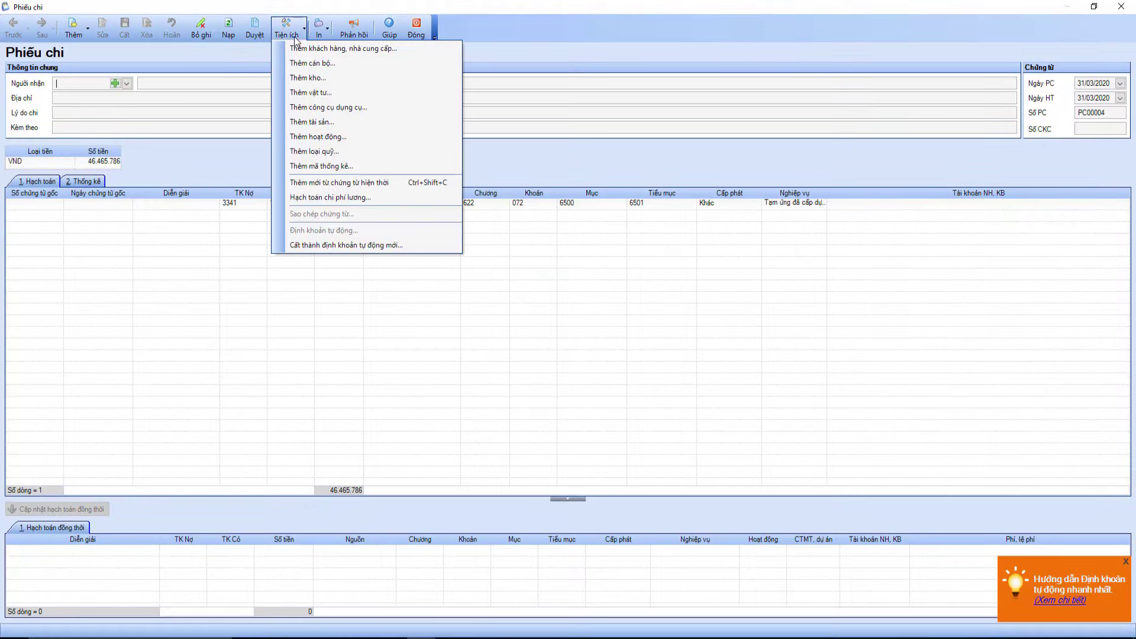
{"action": "left_click", "coordinate": [327, 201]}
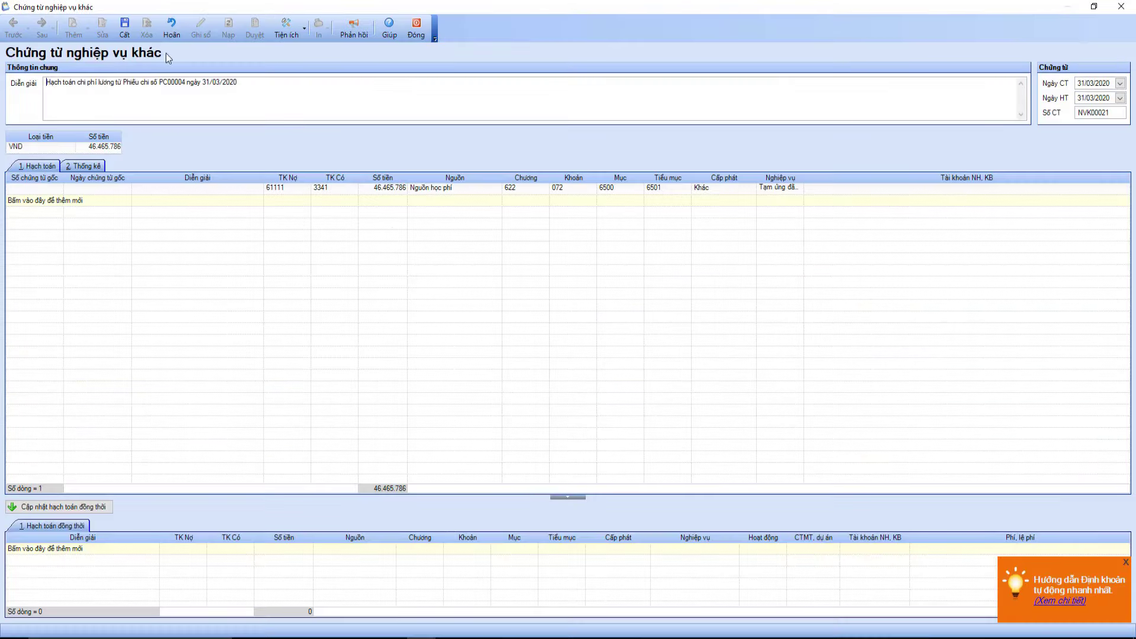
{"action": "left_click", "coordinate": [130, 35]}
{"action": "left_click", "coordinate": [418, 33]}
{"action": "left_click", "coordinate": [419, 33]}
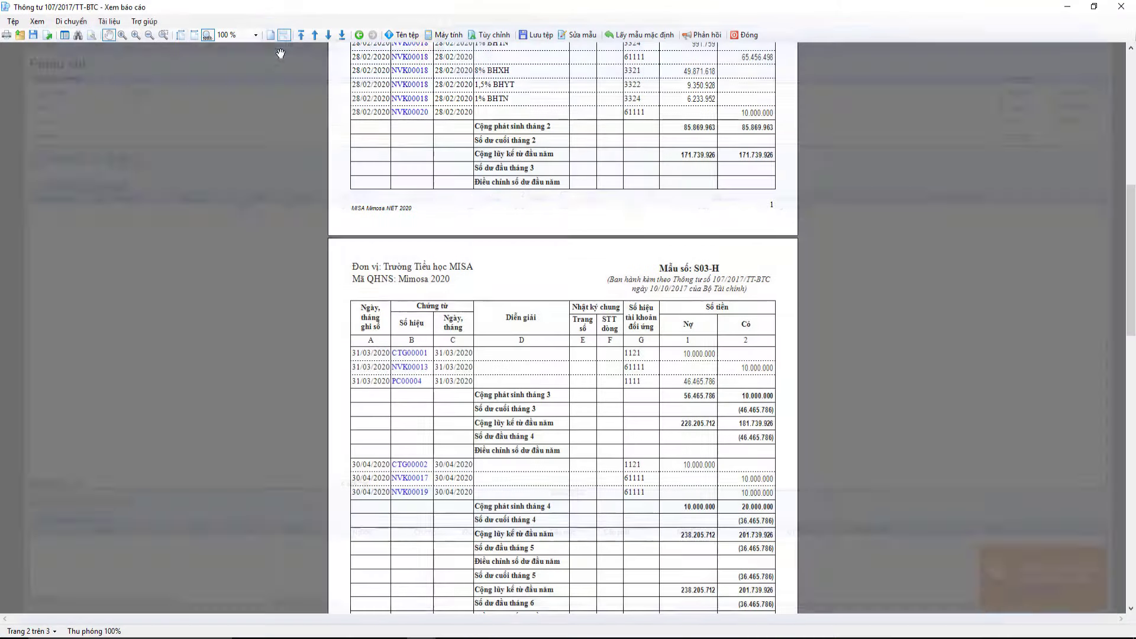
{"action": "scroll", "coordinate": [771, 180], "scroll_direction": "down", "scroll_amount": 2}
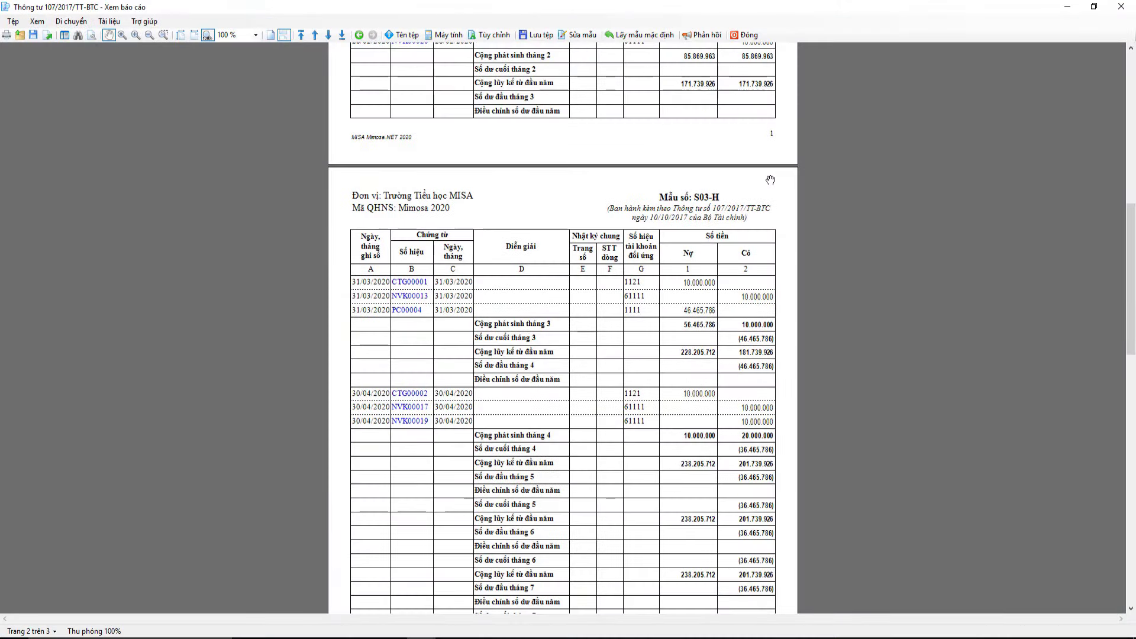
Step: Compare April salary expense vouchers NVK00017 and NVK00019 from the account 3341 ledger, and unpost and delete the duplicate NVK00019
{"action": "scroll", "coordinate": [767, 179], "scroll_direction": "down", "scroll_amount": 2}
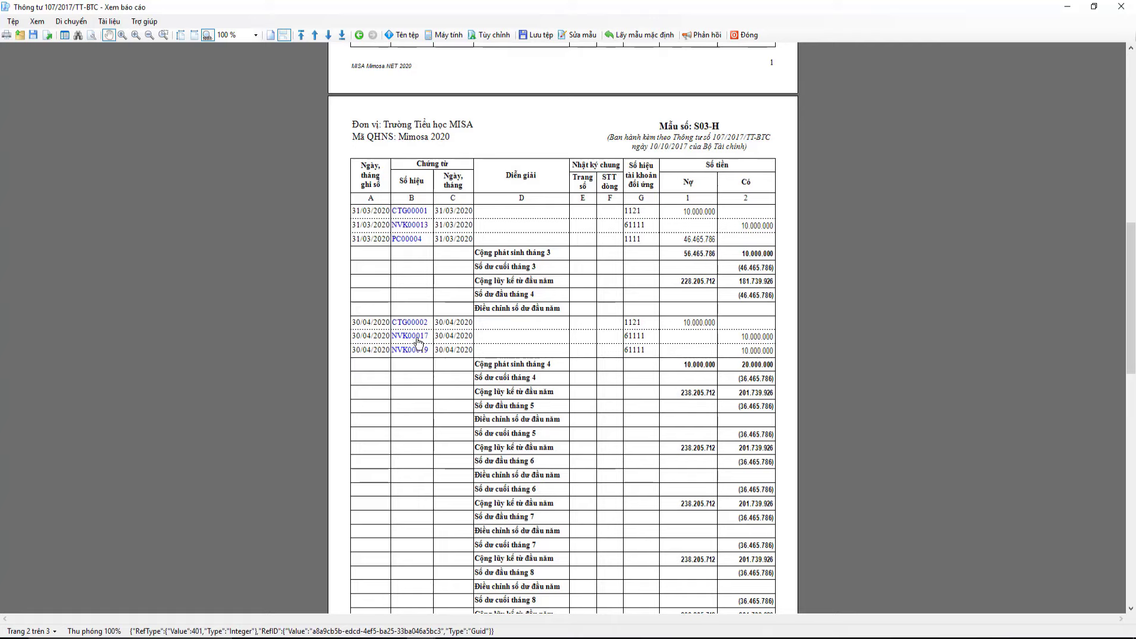
{"action": "left_click", "coordinate": [518, 423]}
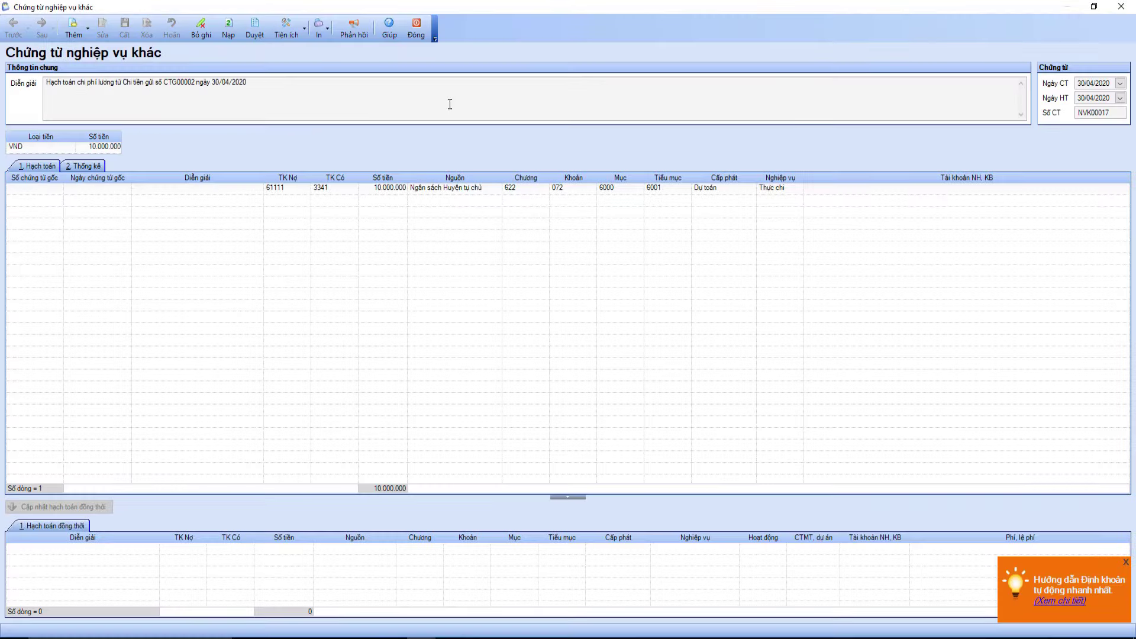
{"action": "left_click", "coordinate": [417, 36]}
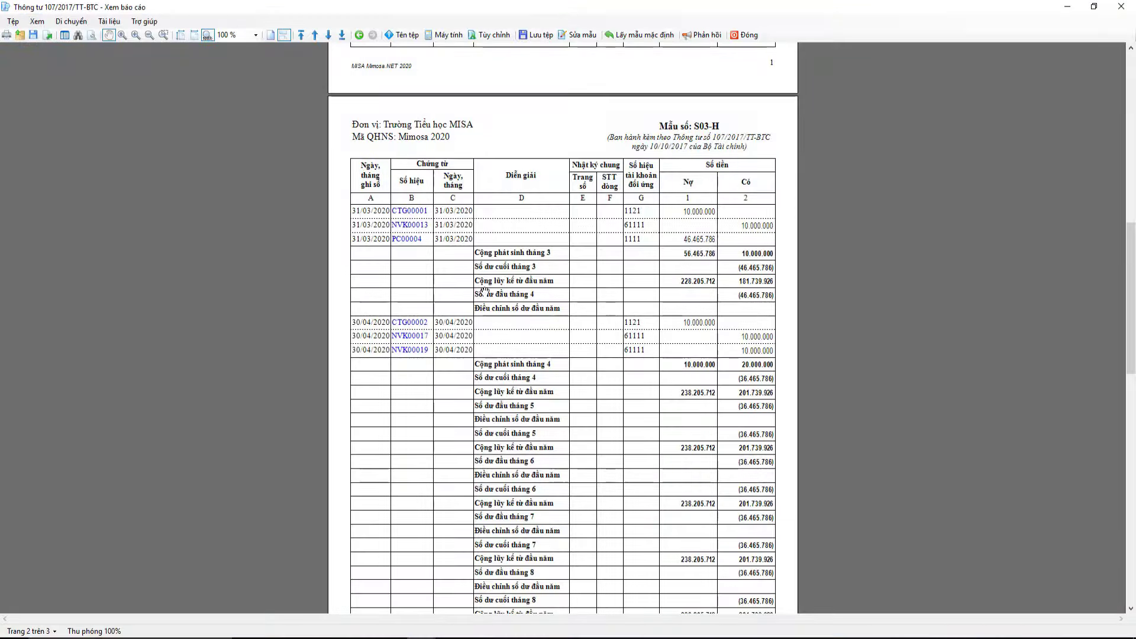
{"action": "left_click", "coordinate": [412, 350]}
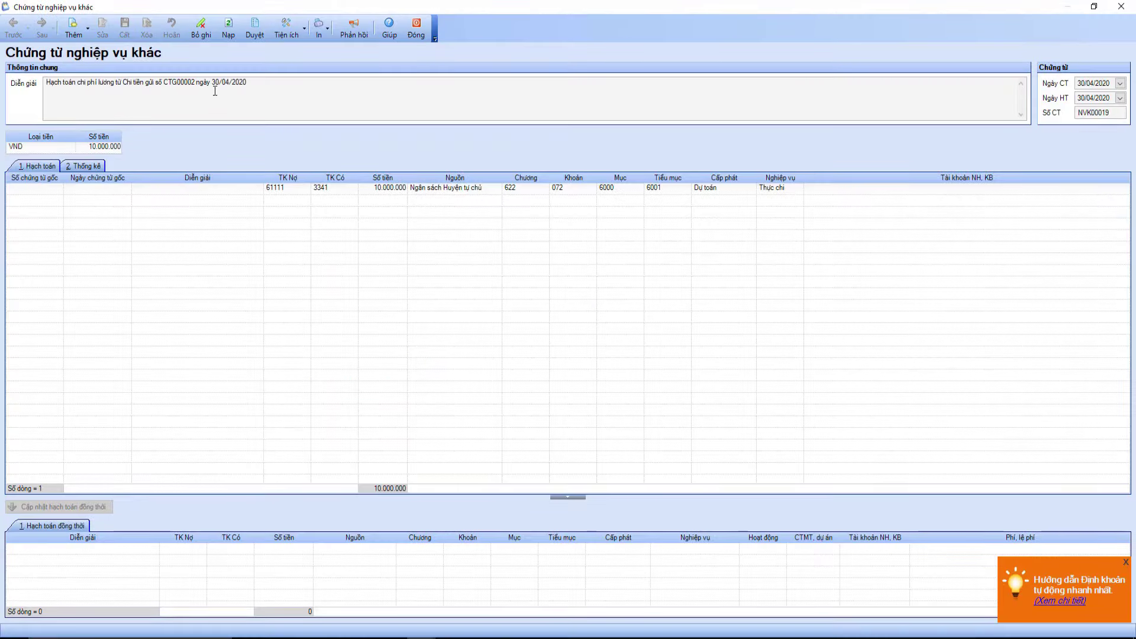
{"action": "left_click", "coordinate": [201, 26]}
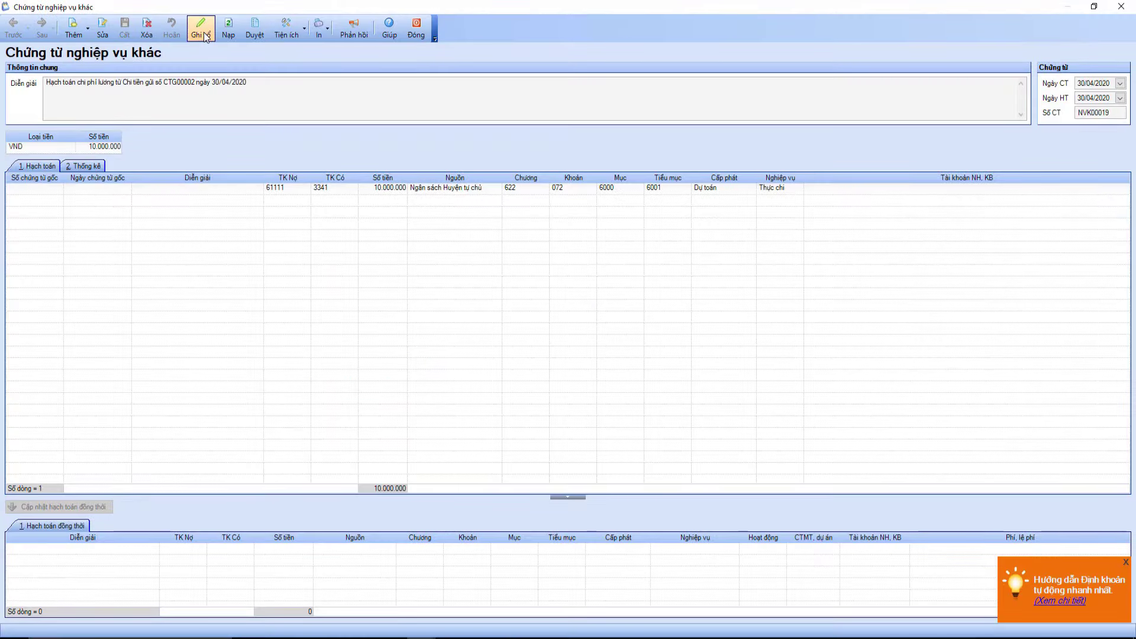
{"action": "left_click", "coordinate": [147, 30]}
{"action": "left_click", "coordinate": [568, 365]}
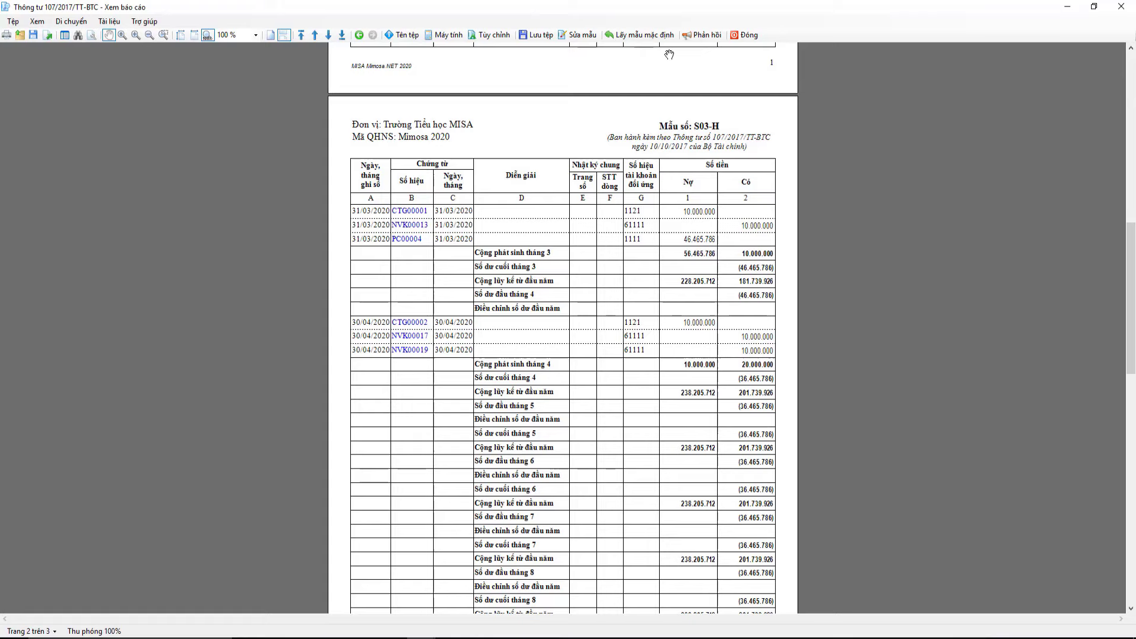
Step: Reload the trial balance and examine the January to March entries in the account 3321 social insurance ledger
{"action": "left_click", "coordinate": [747, 35]}
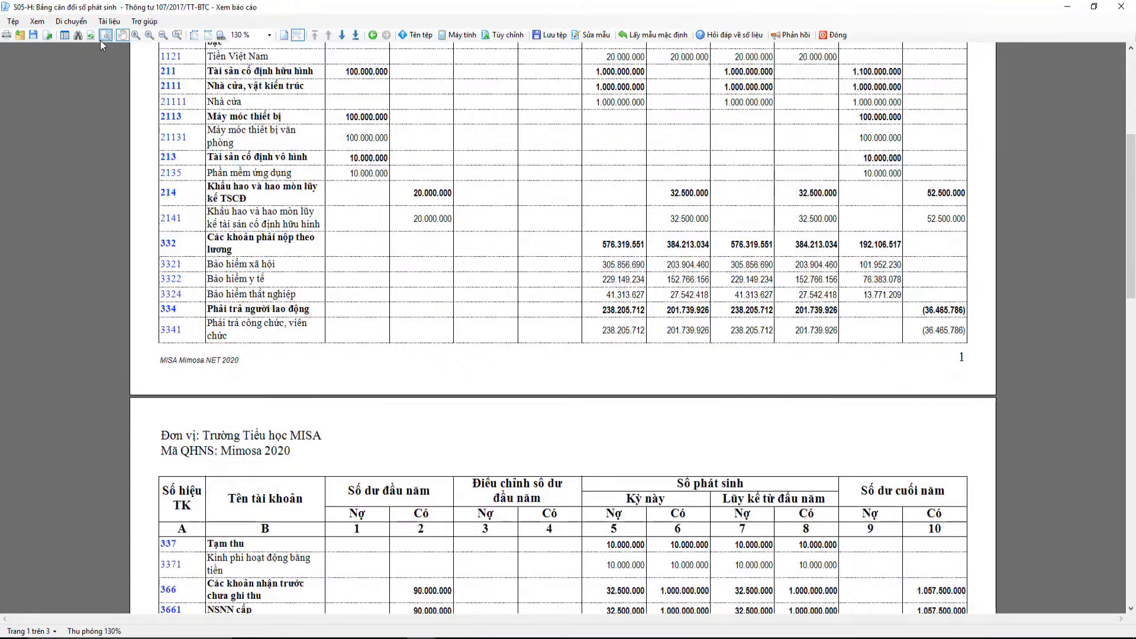
{"action": "left_click", "coordinate": [664, 373]}
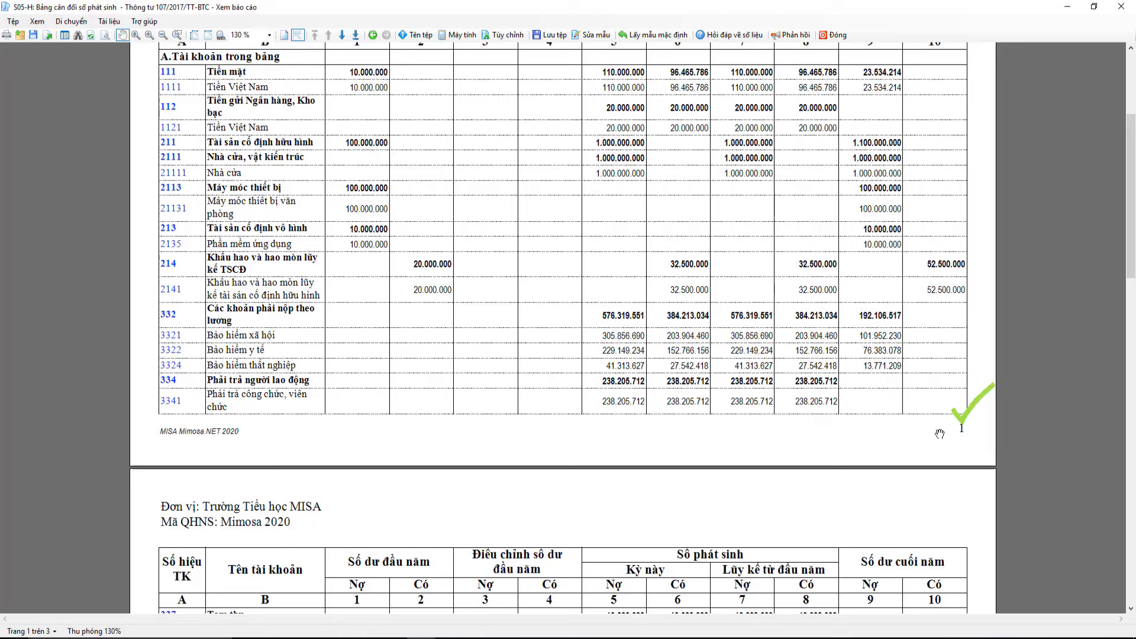
{"action": "left_click", "coordinate": [170, 339]}
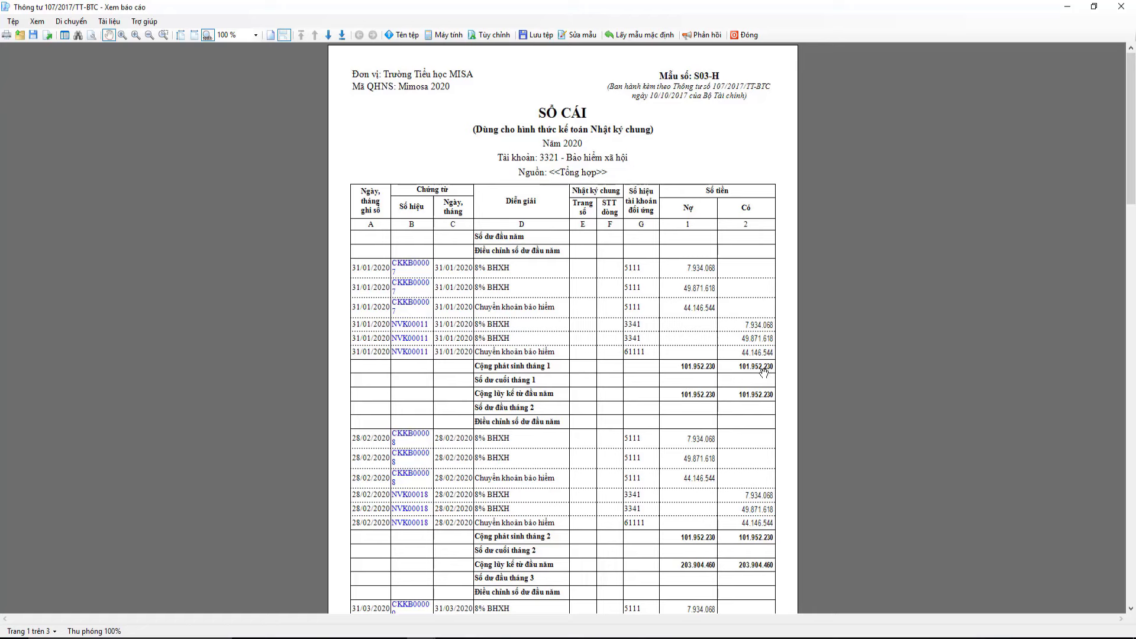
{"action": "scroll", "coordinate": [753, 380], "scroll_direction": "down", "scroll_amount": 2}
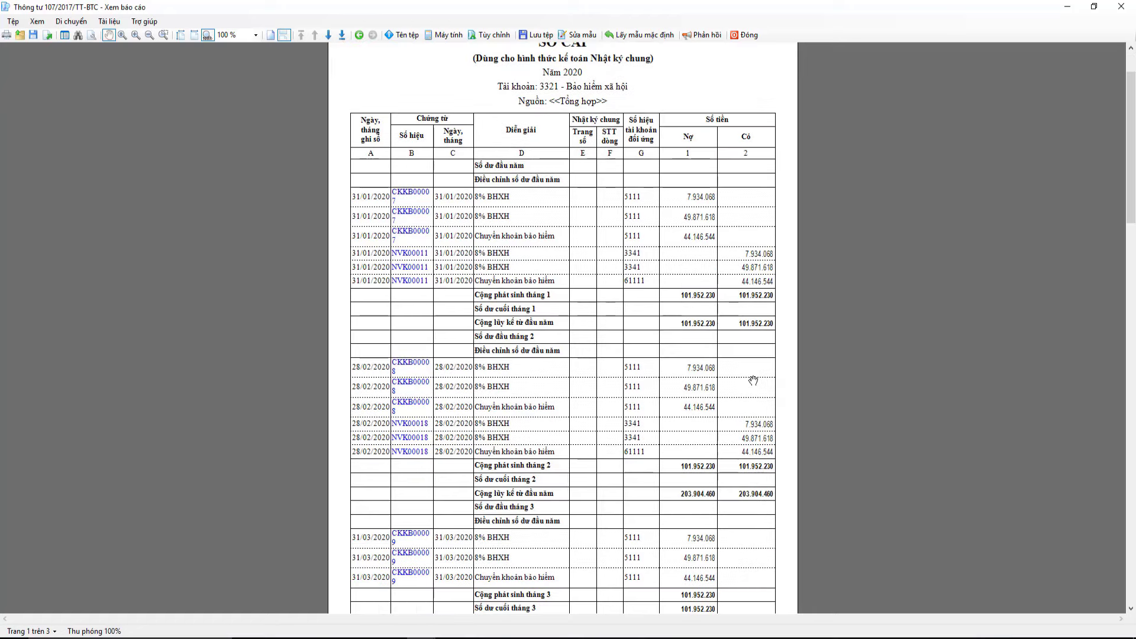
{"action": "scroll", "coordinate": [753, 380], "scroll_direction": "down", "scroll_amount": 2}
{"action": "scroll", "coordinate": [753, 380], "scroll_direction": "down", "scroll_amount": 6}
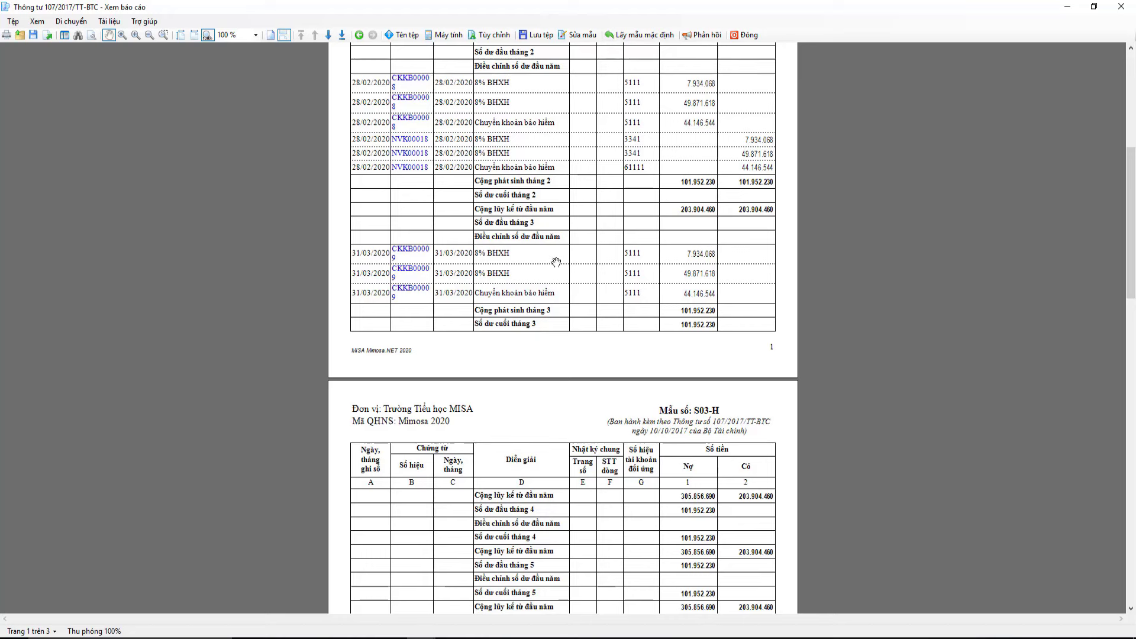
Step: Generate and save the insurance expense voucher from insurance transfer CKKB00009 dated 31/03/2020, and close both vouchers
{"action": "left_click", "coordinate": [410, 271]}
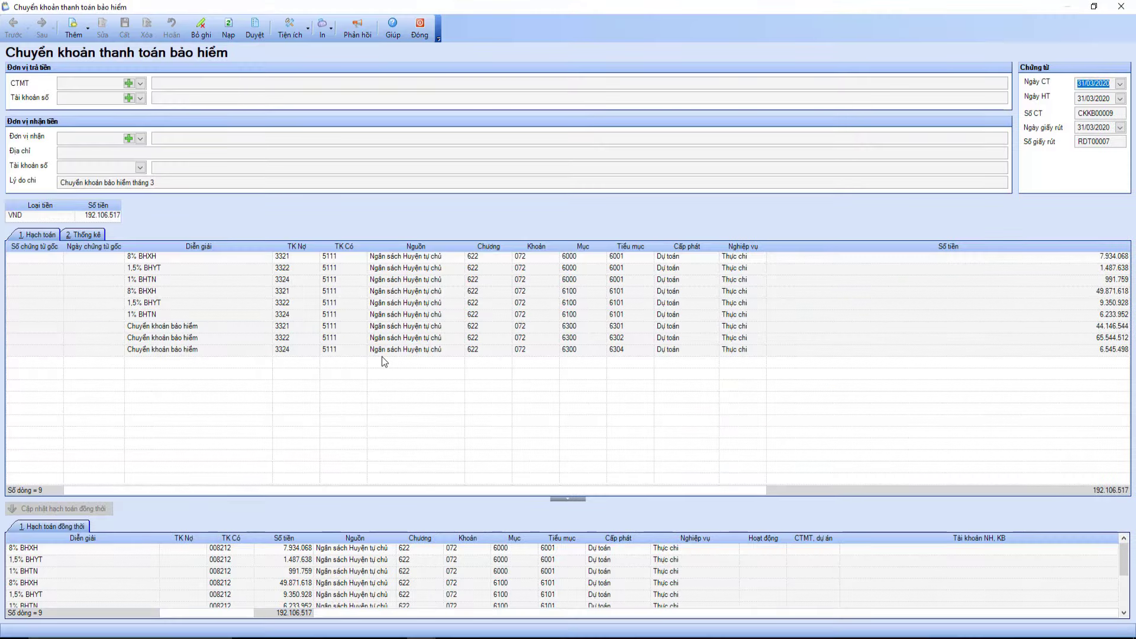
{"action": "left_click", "coordinate": [302, 33]}
{"action": "left_click", "coordinate": [338, 197]}
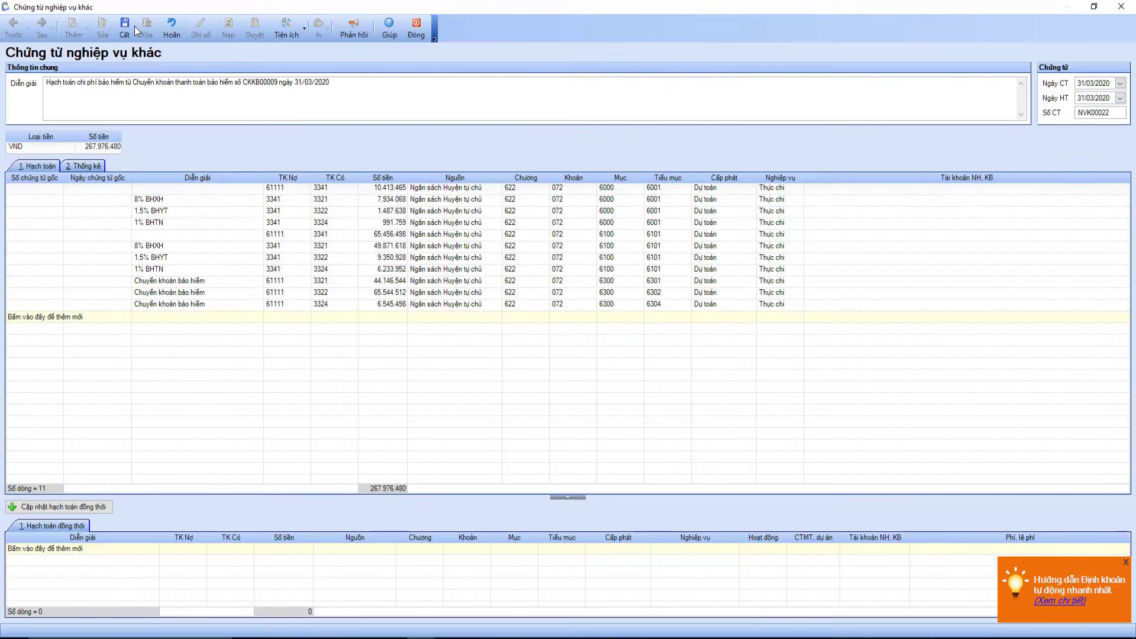
{"action": "left_click", "coordinate": [125, 27]}
{"action": "left_click", "coordinate": [417, 29]}
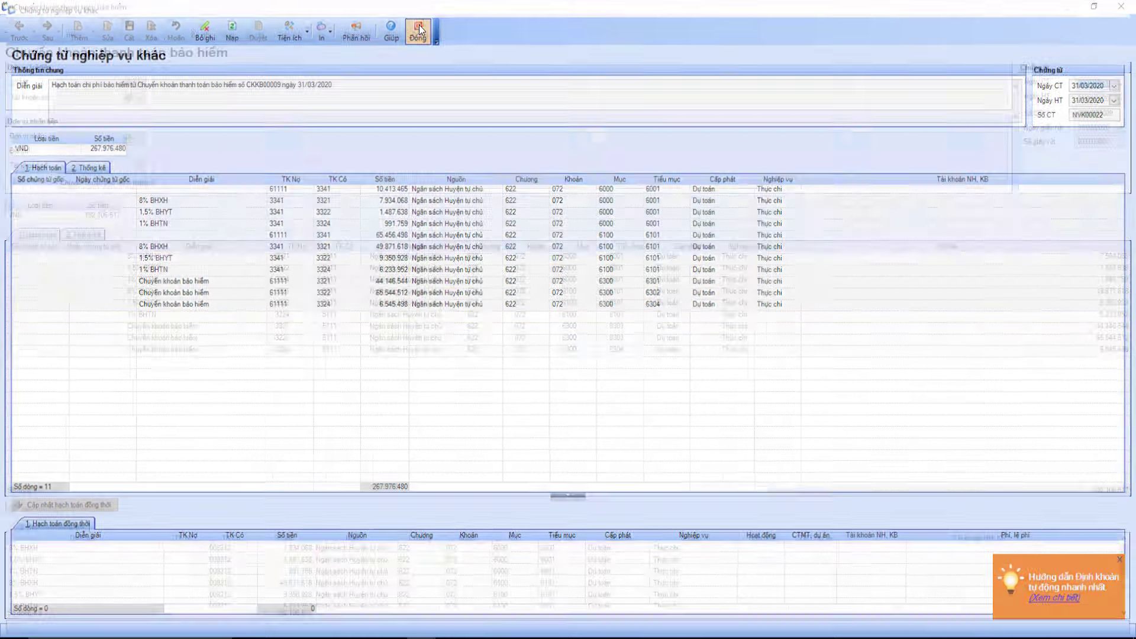
{"action": "left_click", "coordinate": [418, 29]}
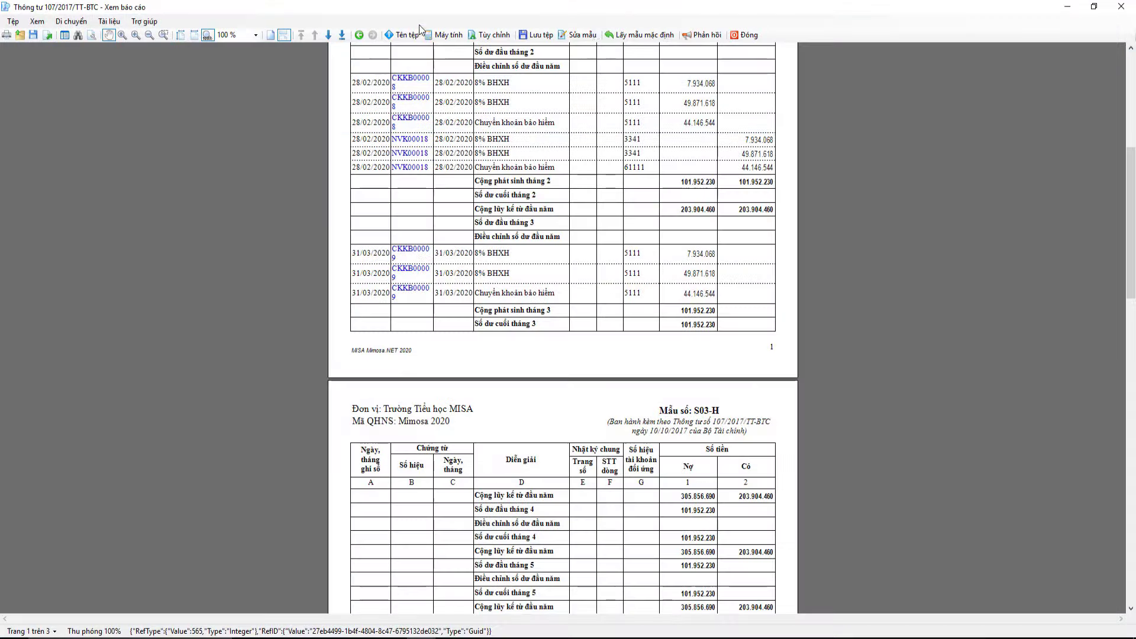
Step: Close the account 3321 ledger, reload the 2020 trial balance and check the year-end balances of accounts 332 and 334
{"action": "left_click", "coordinate": [751, 34]}
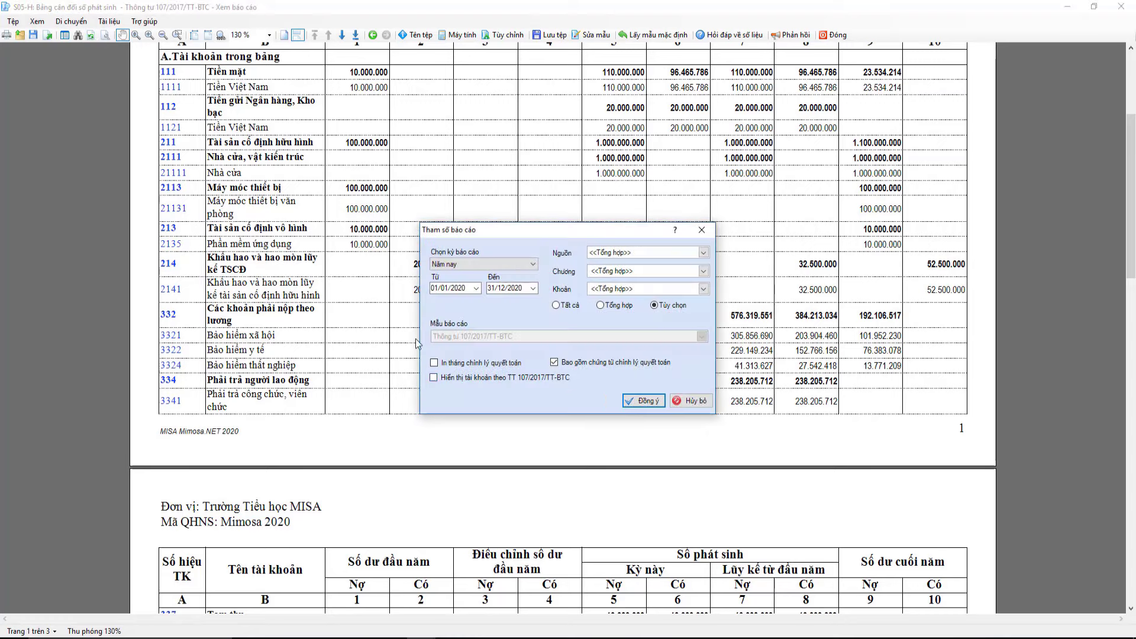
{"action": "left_click", "coordinate": [644, 401]}
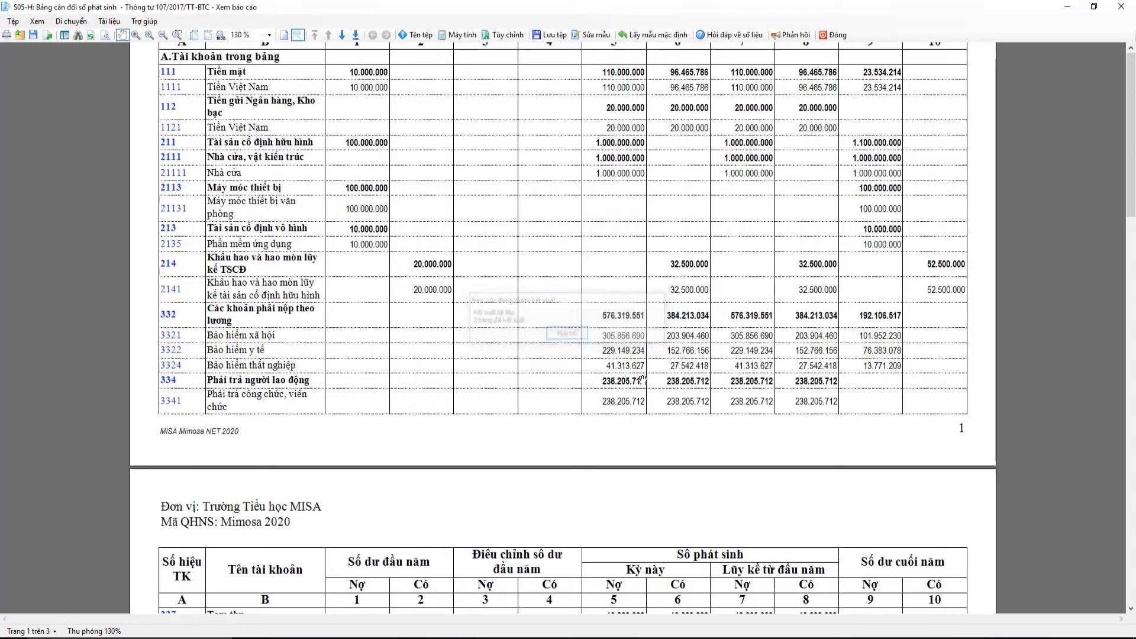
{"action": "scroll", "coordinate": [643, 379], "scroll_direction": "down", "scroll_amount": 2}
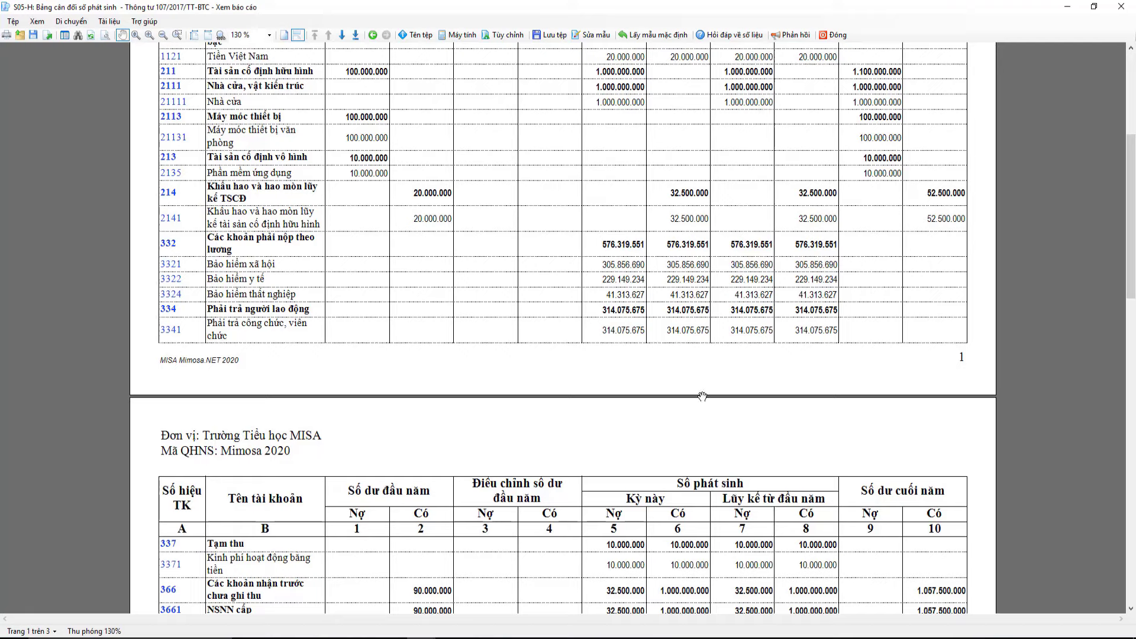
Step: Switch to the browser to review section 2.3 on accounts 334 and 332 in the checklist note and the S05-H help article
{"action": "left_click", "coordinate": [305, 638]}
{"action": "scroll", "coordinate": [429, 449], "scroll_direction": "down", "scroll_amount": 3}
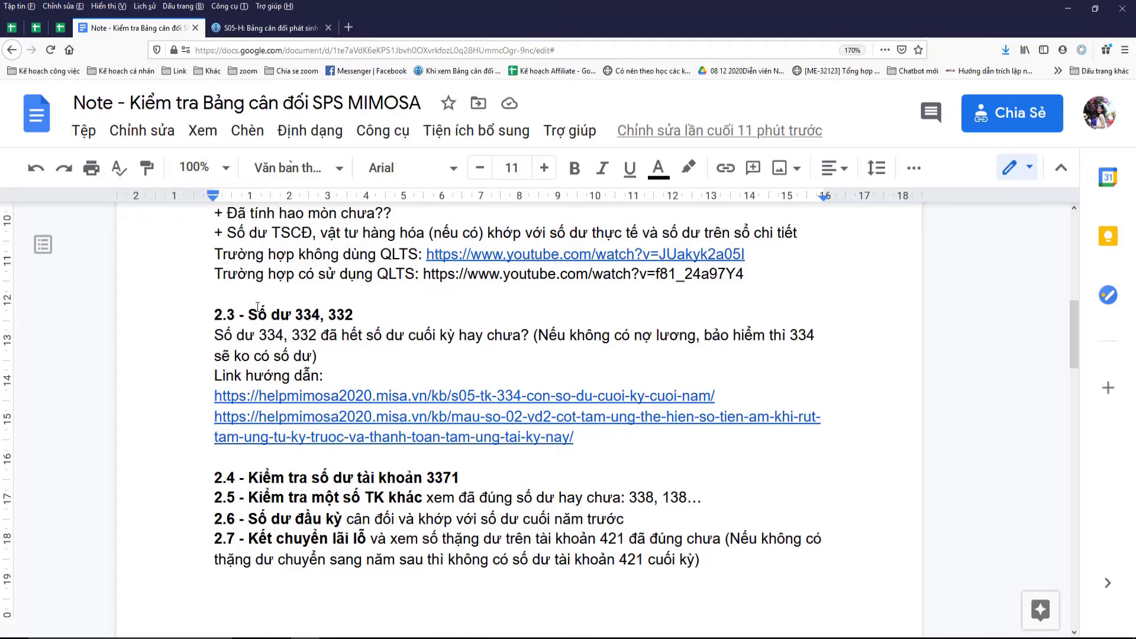
{"action": "scroll", "coordinate": [584, 307], "scroll_direction": "down", "scroll_amount": 3}
{"action": "scroll", "coordinate": [625, 306], "scroll_direction": "up", "scroll_amount": 3}
{"action": "left_click", "coordinate": [264, 31]}
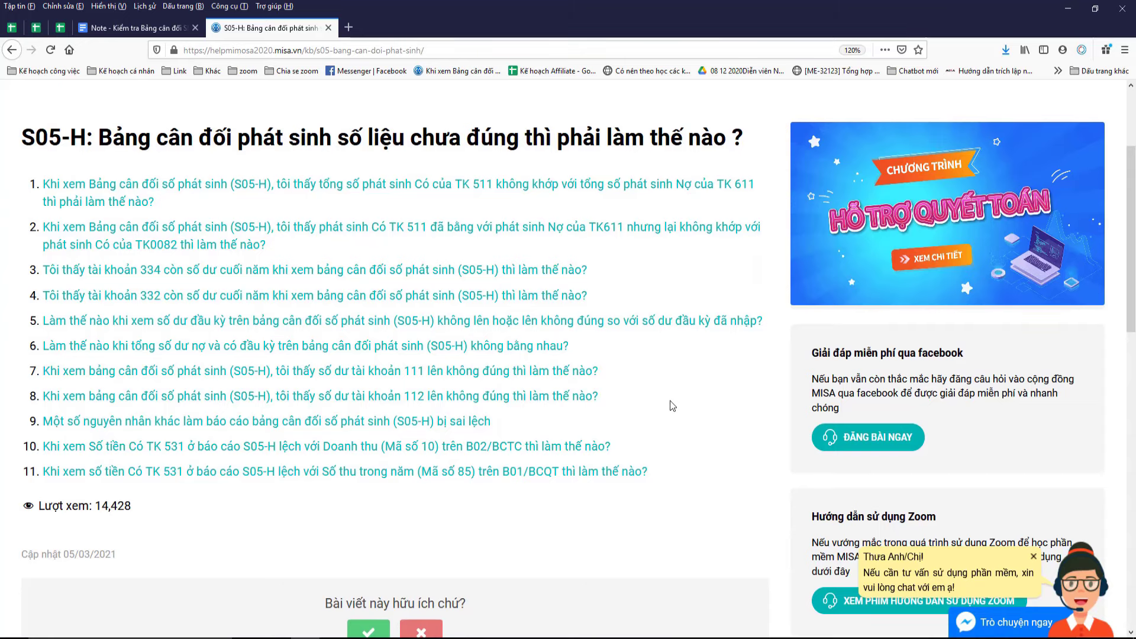
{"action": "scroll", "coordinate": [672, 406], "scroll_direction": "up", "scroll_amount": 2}
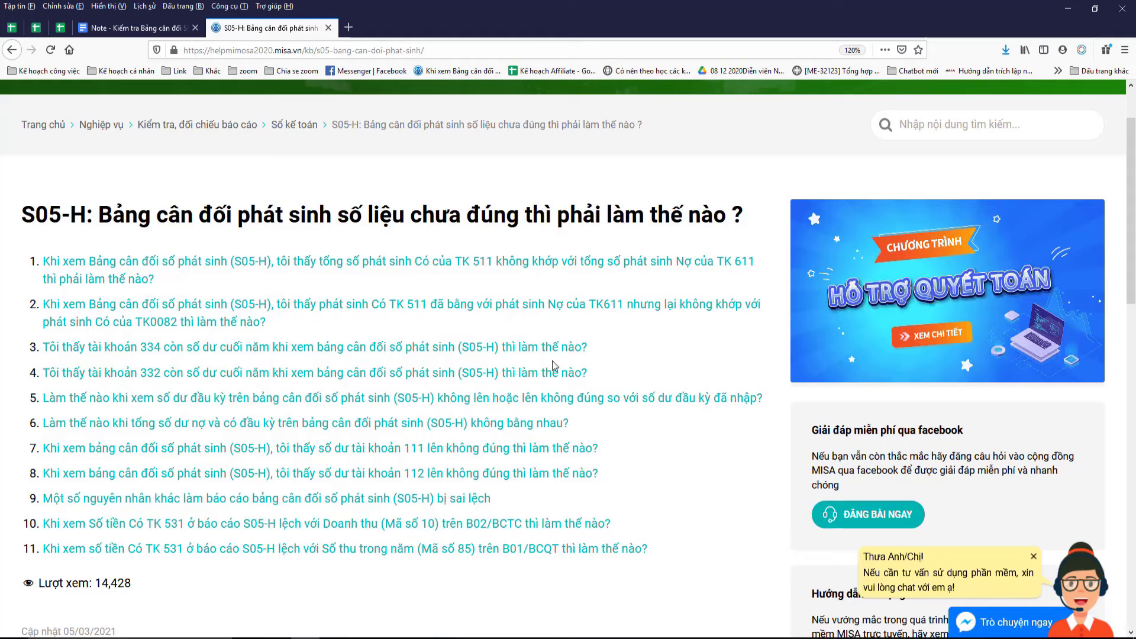
Step: Return to the trial balance in MISA Mimosa and recheck accounts 111 through 334, including their year-end balances
{"action": "mouse_move", "coordinate": [421, 635]}
{"action": "left_click", "coordinate": [477, 609]}
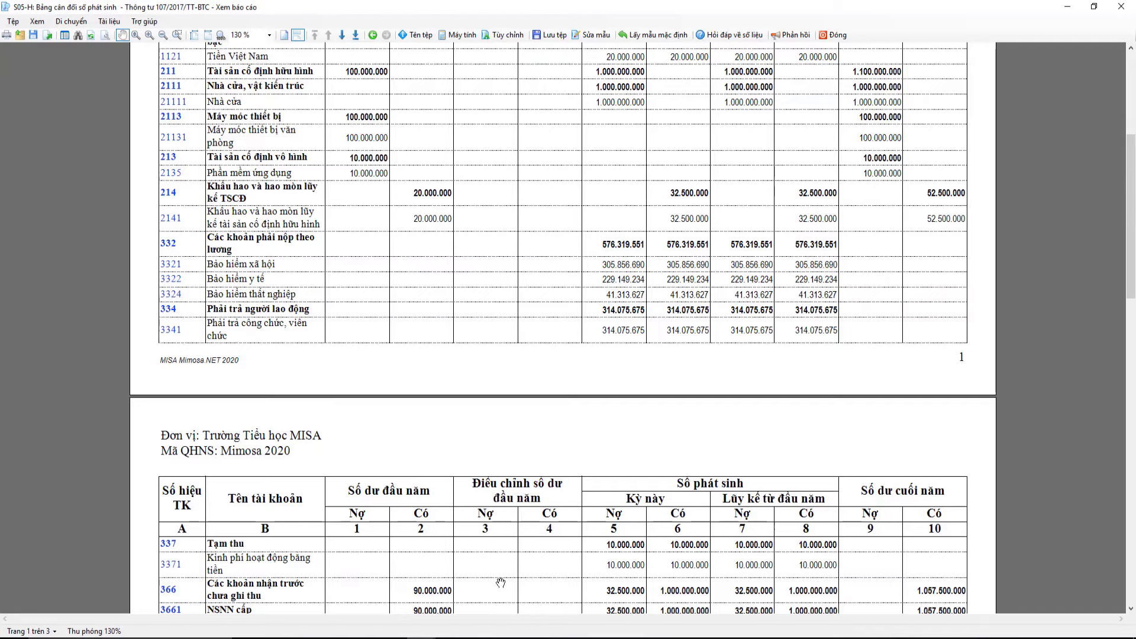
{"action": "scroll", "coordinate": [978, 405], "scroll_direction": "up", "scroll_amount": 3}
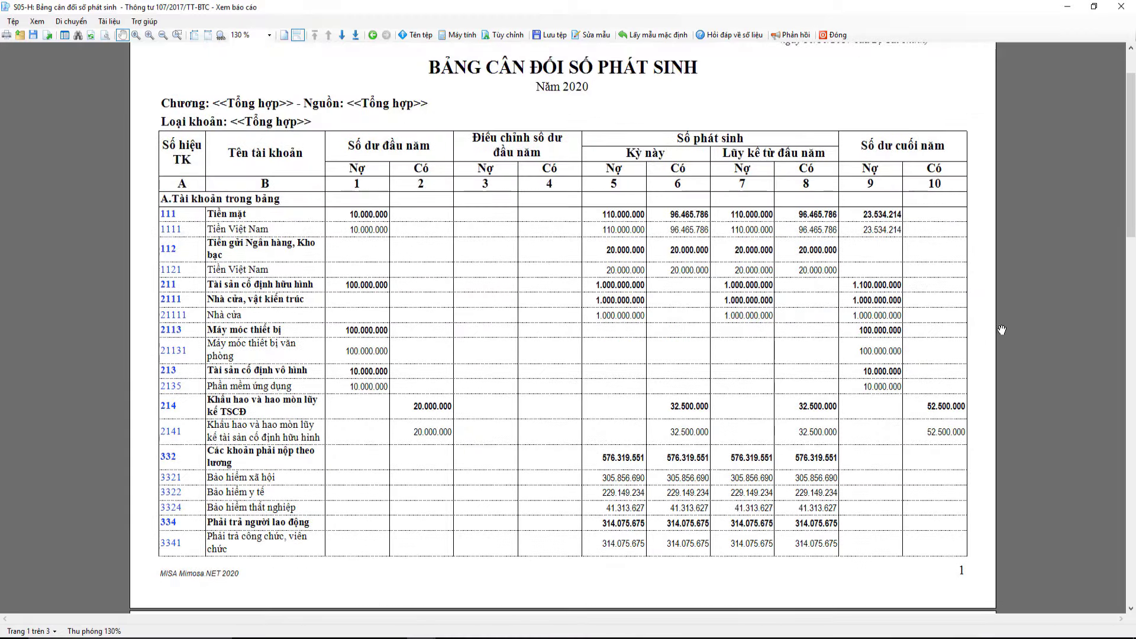
{"action": "scroll", "coordinate": [999, 313], "scroll_direction": "down", "scroll_amount": 3}
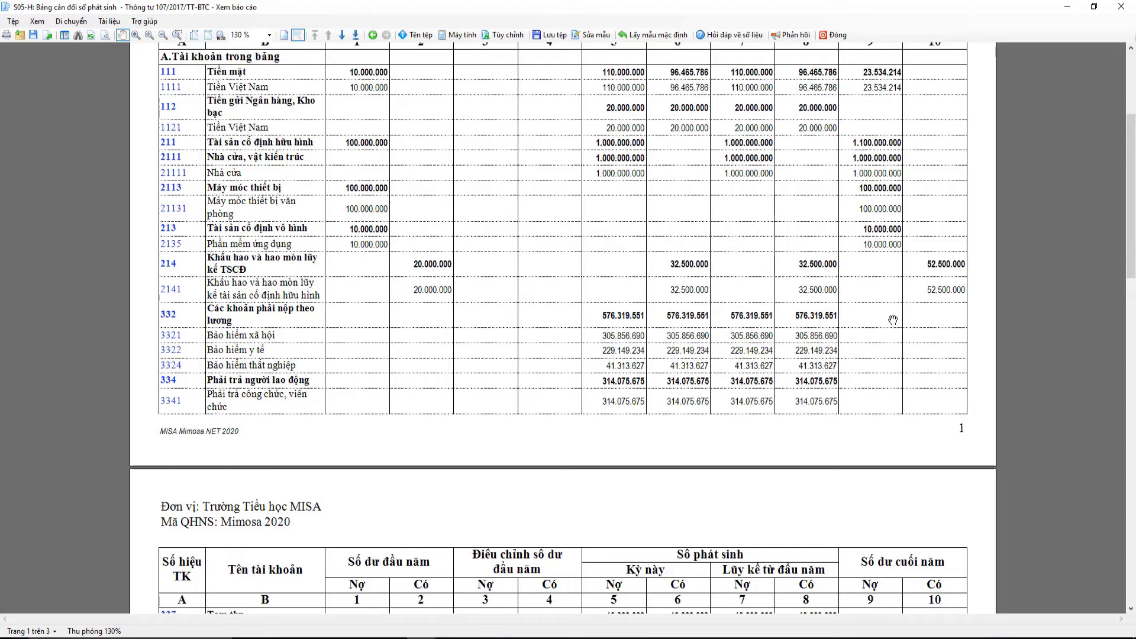
{"action": "scroll", "coordinate": [892, 319], "scroll_direction": "down", "scroll_amount": 1}
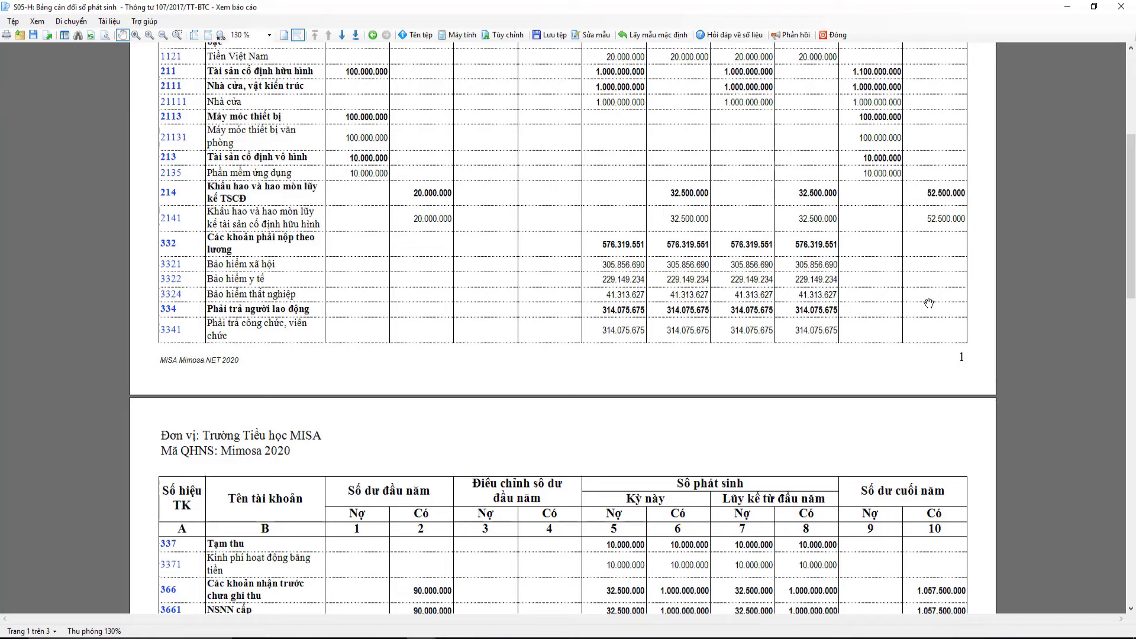
Step: Read section 2.4 of the checklist note and check account 3371's movements and year-end balance on the trial balance
{"action": "left_click", "coordinate": [323, 631]}
{"action": "scroll", "coordinate": [804, 414], "scroll_direction": "up", "scroll_amount": 3}
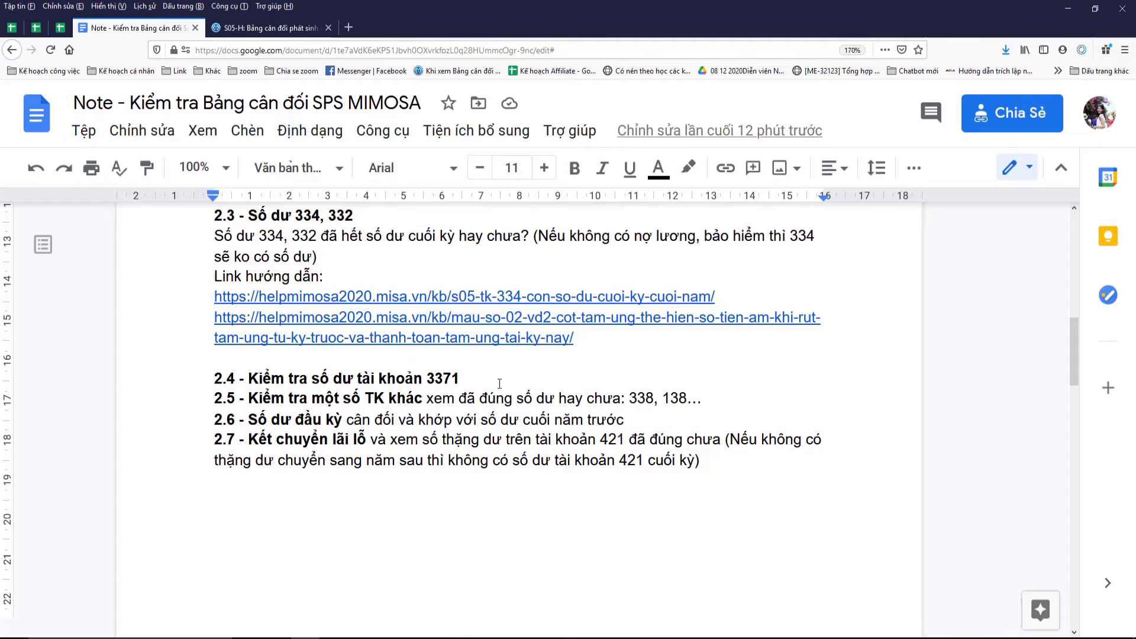
{"action": "key", "text": "alt+Tab"}
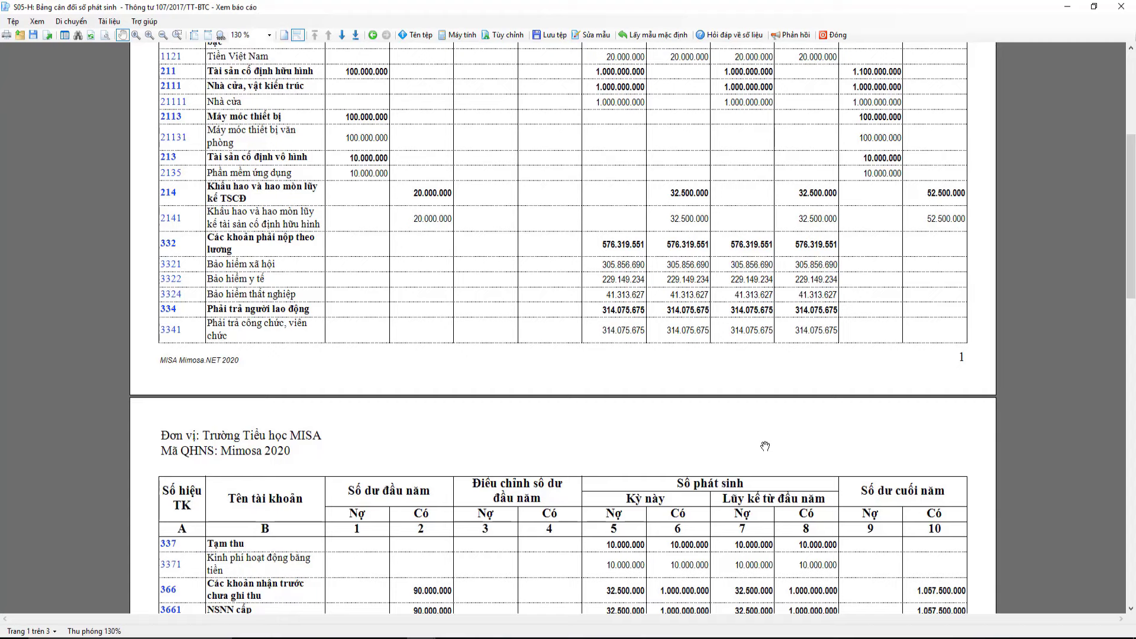
{"action": "scroll", "coordinate": [765, 446], "scroll_direction": "down", "scroll_amount": 1}
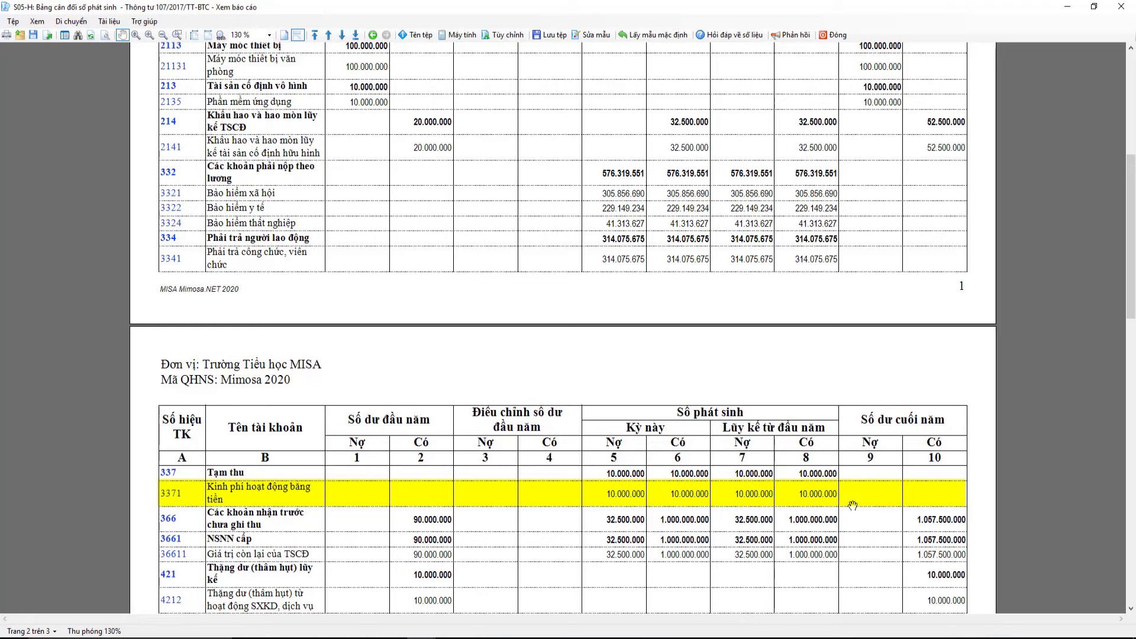
{"action": "scroll", "coordinate": [1060, 396], "scroll_direction": "down", "scroll_amount": 5}
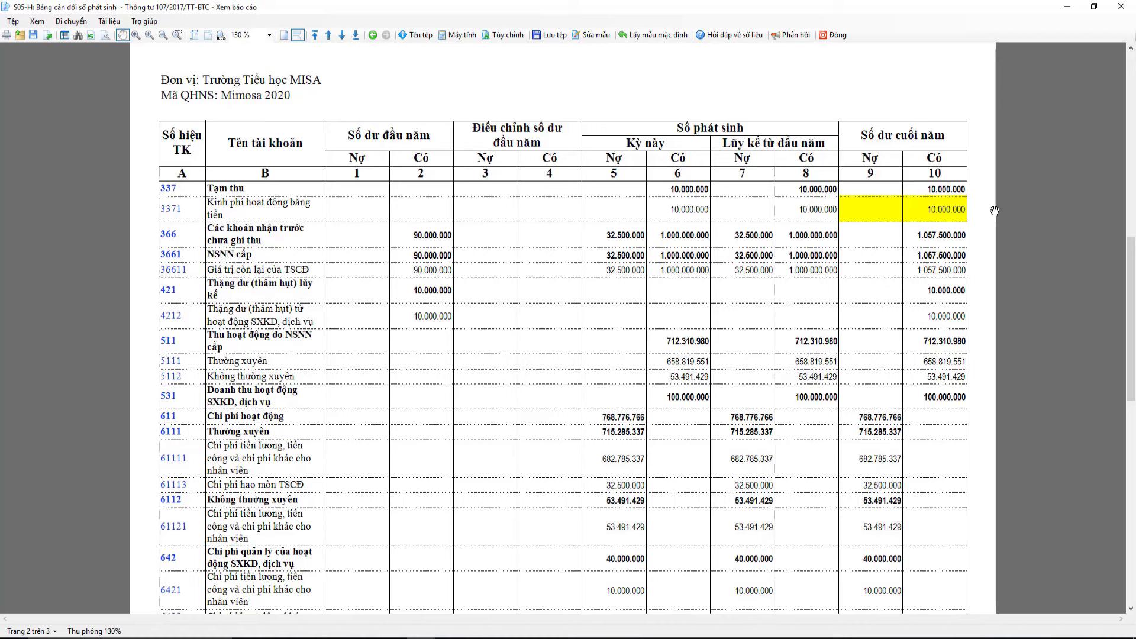
Step: Switch to the general ledger module's other-transaction vouchers, discard the blank new voucher and show existing voucher NVK00007
{"action": "left_click", "coordinate": [1067, 7]}
{"action": "left_click", "coordinate": [39, 568]}
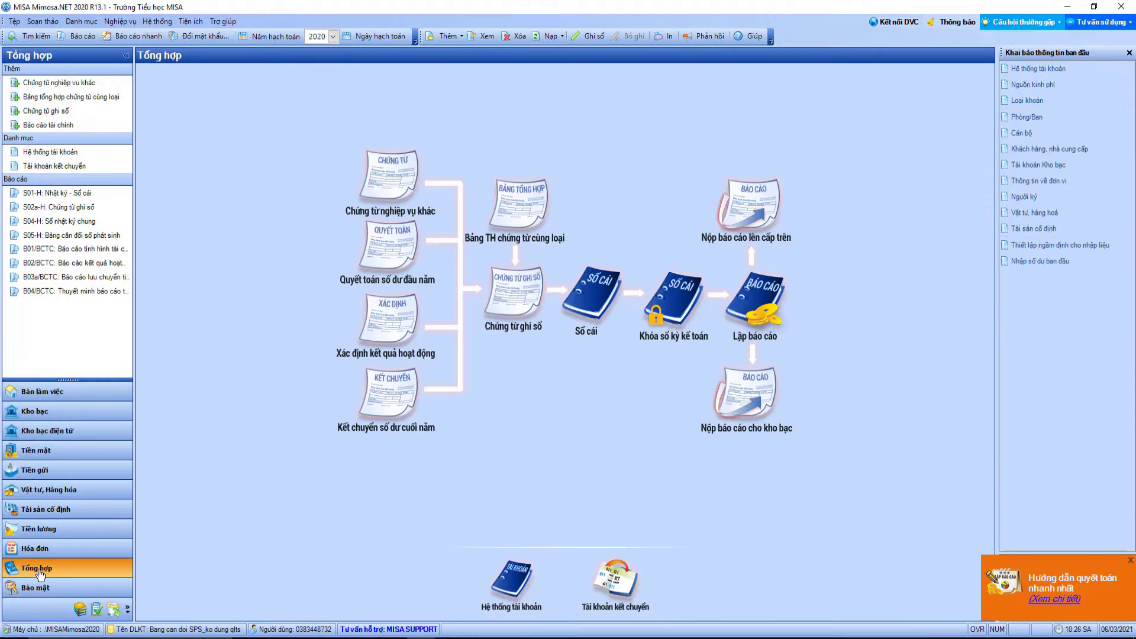
{"action": "left_click", "coordinate": [378, 170]}
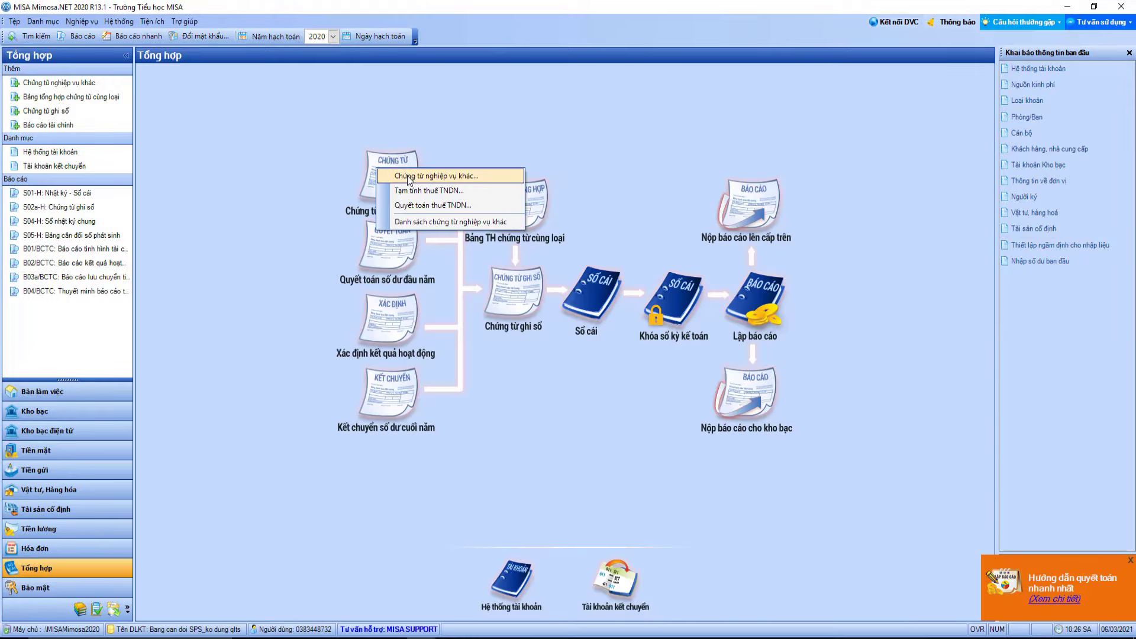
{"action": "left_click", "coordinate": [408, 176]}
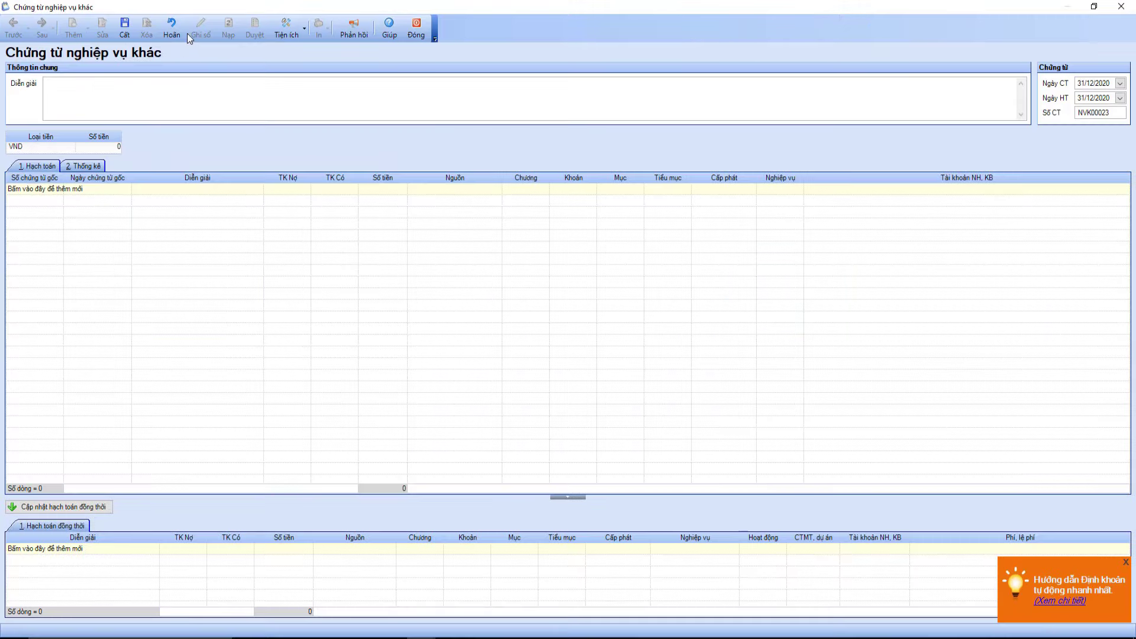
{"action": "left_click", "coordinate": [171, 28]}
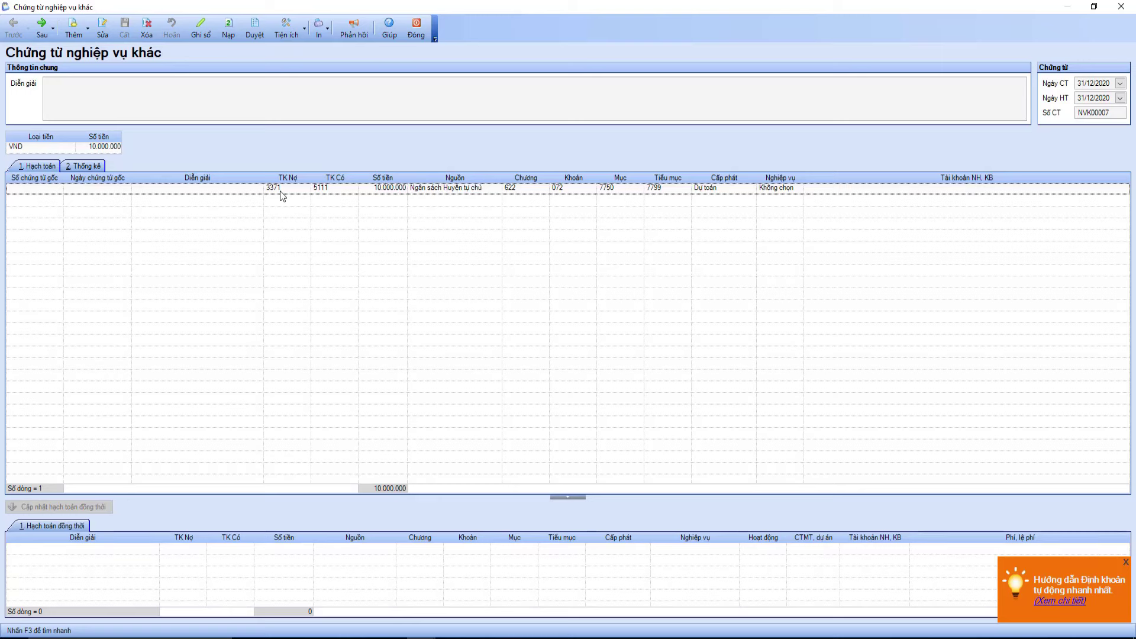
Step: Examine the voucher line's debit account 3371, credit account 5111 and funding source in edit mode
{"action": "left_click", "coordinate": [339, 201]}
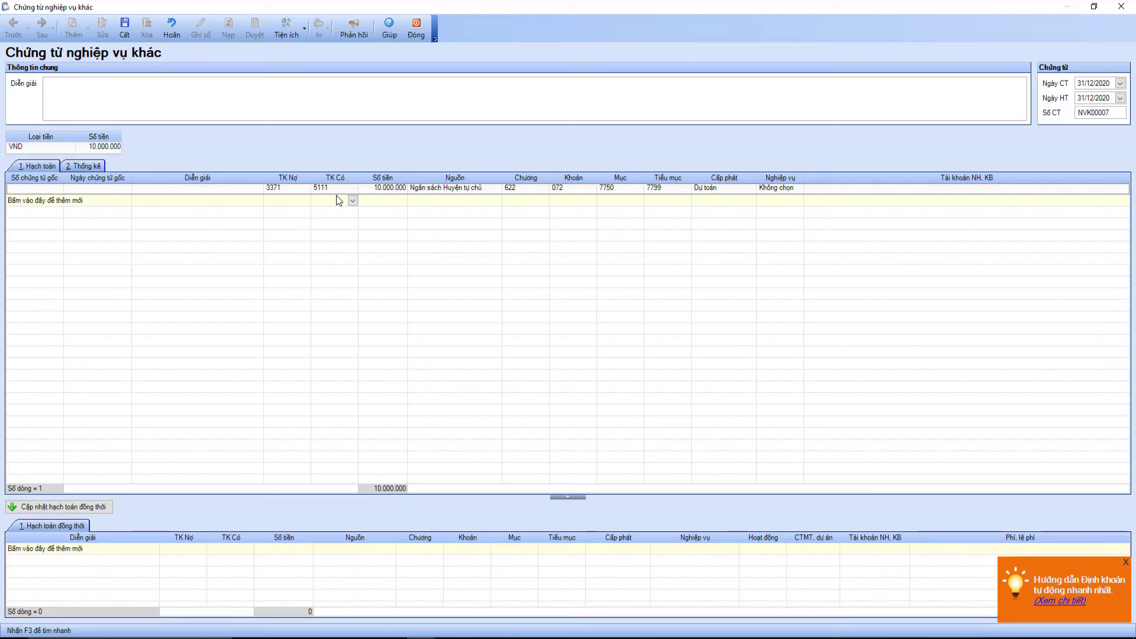
{"action": "left_click", "coordinate": [340, 189]}
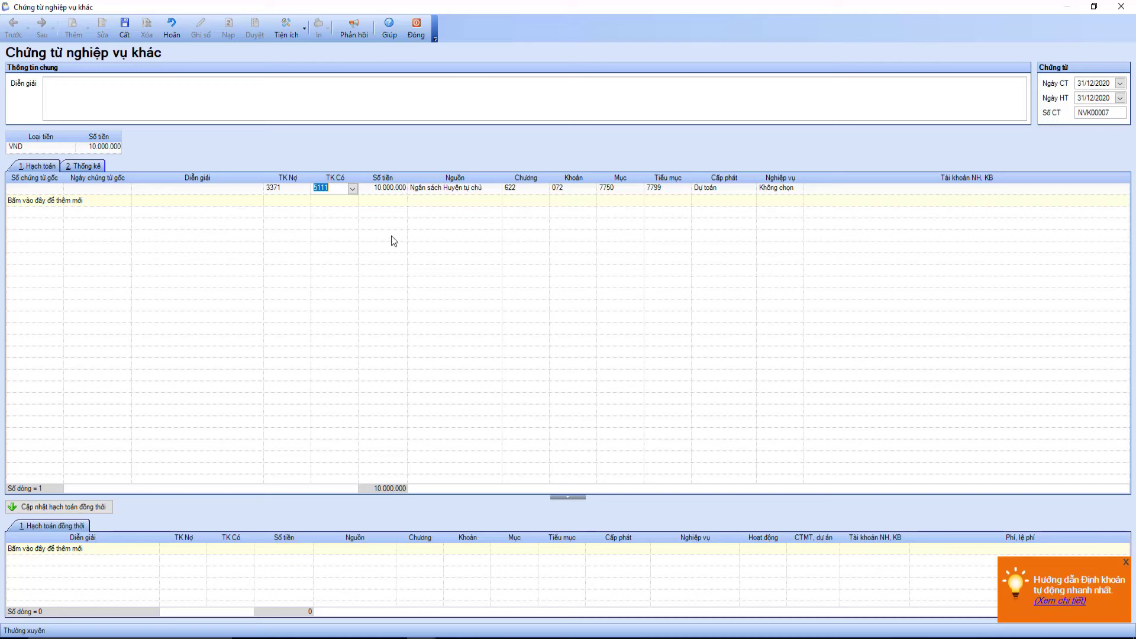
{"action": "left_click", "coordinate": [276, 191]}
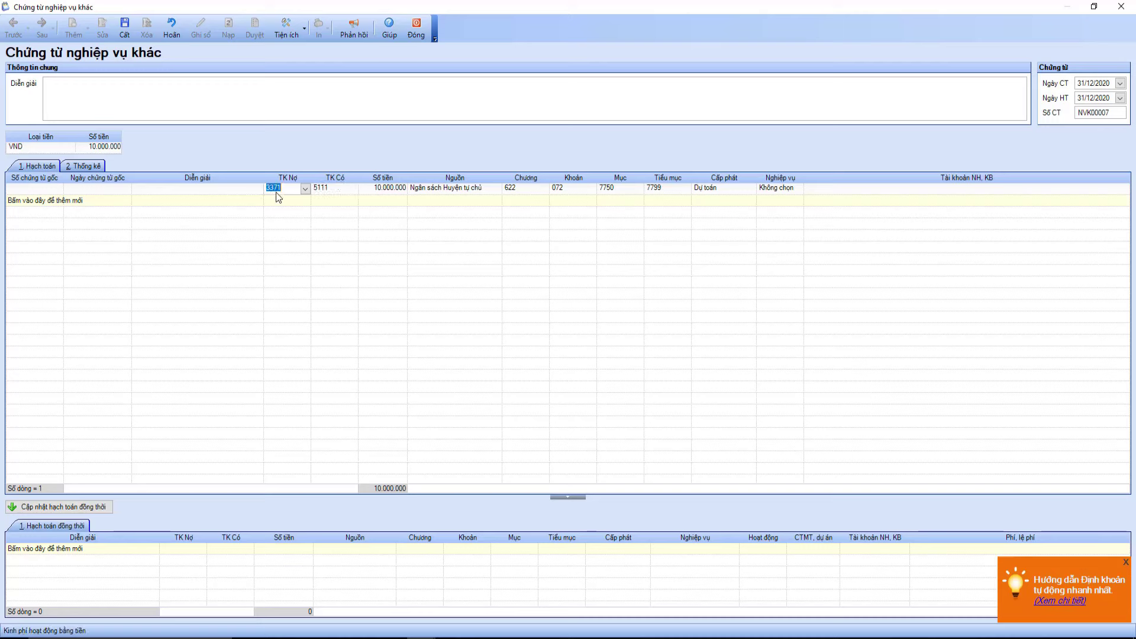
{"action": "left_click", "coordinate": [328, 193]}
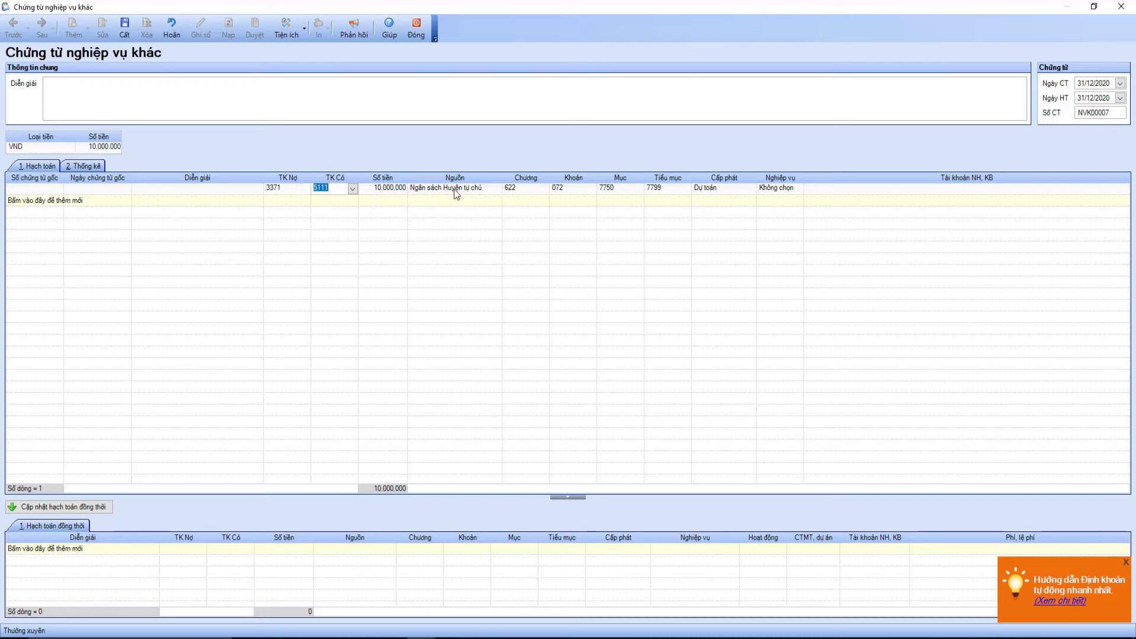
{"action": "left_click", "coordinate": [483, 188]}
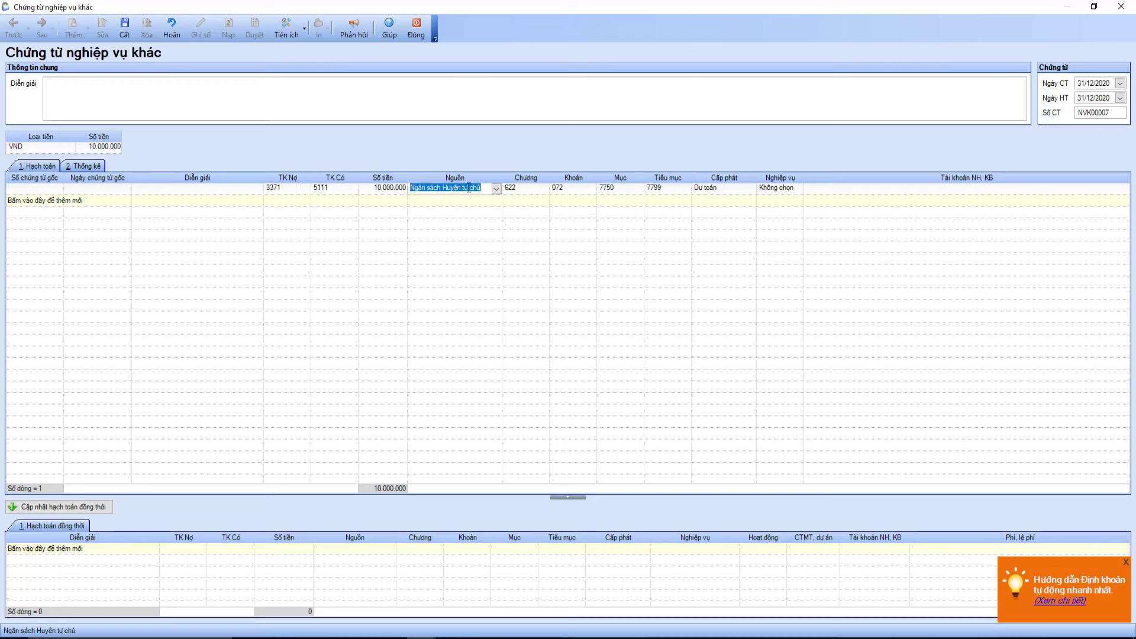
Step: Try splitting the entry into 6.000.000 to account 5111 and 4.000.000 to account 5112 with source Ngân sách Huyện không tự chủ, and discard the edits
{"action": "left_click", "coordinate": [380, 189]}
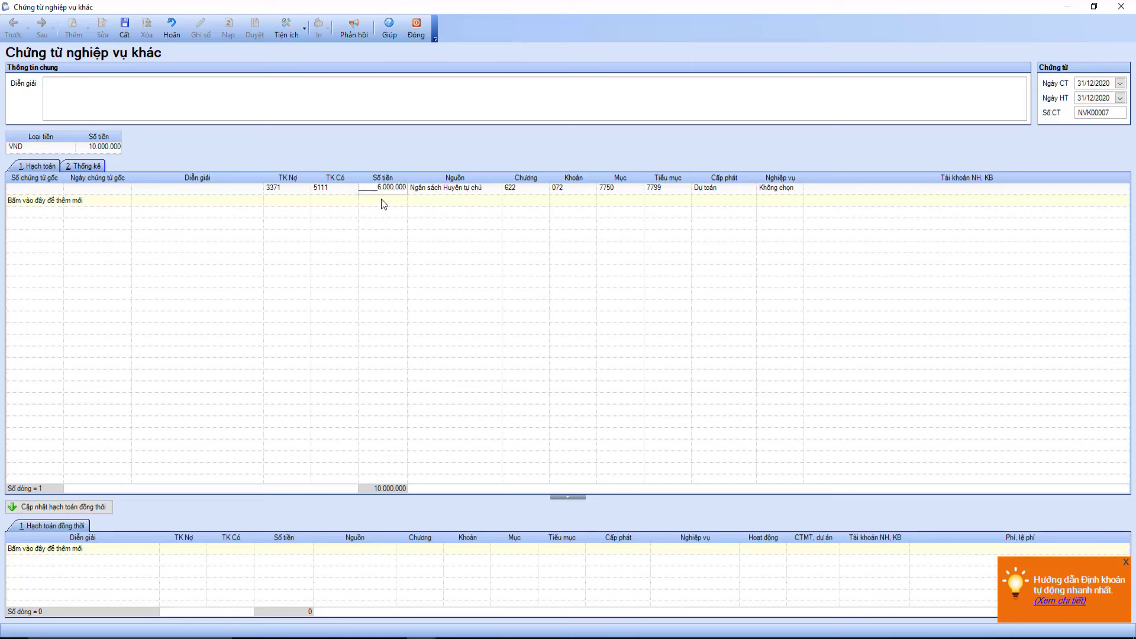
{"action": "type", "text": "6000000"}
{"action": "left_click", "coordinate": [384, 204]}
{"action": "left_click", "coordinate": [331, 199]}
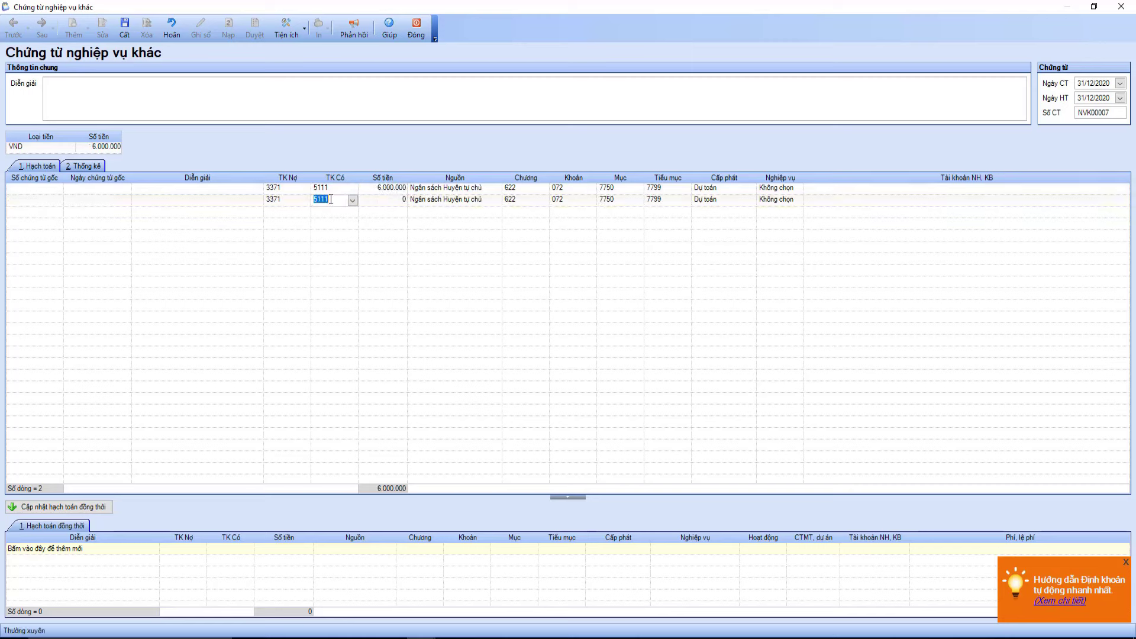
{"action": "type", "text": "5112"}
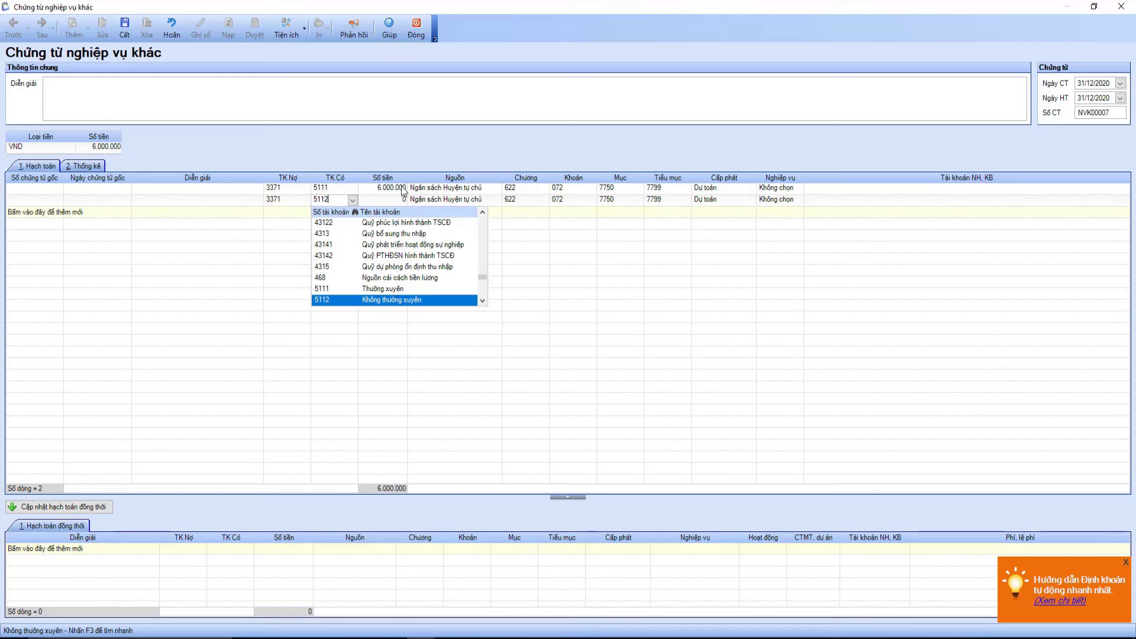
{"action": "key", "text": "Return"}
{"action": "left_click", "coordinate": [390, 203]}
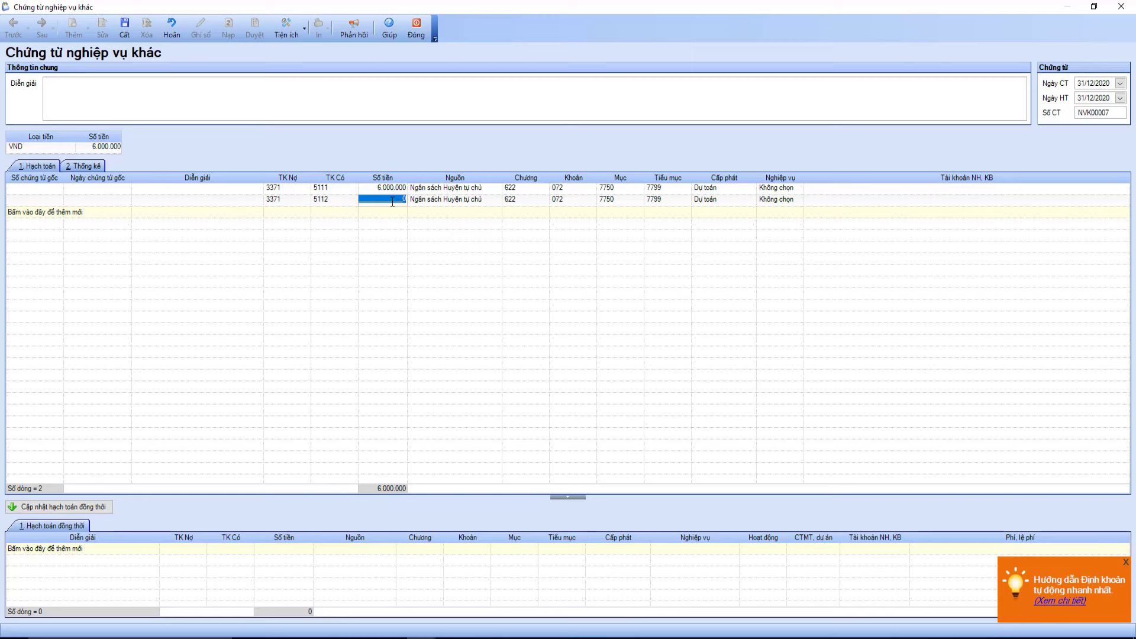
{"action": "type", "text": "4000000"}
{"action": "left_click", "coordinate": [495, 201]}
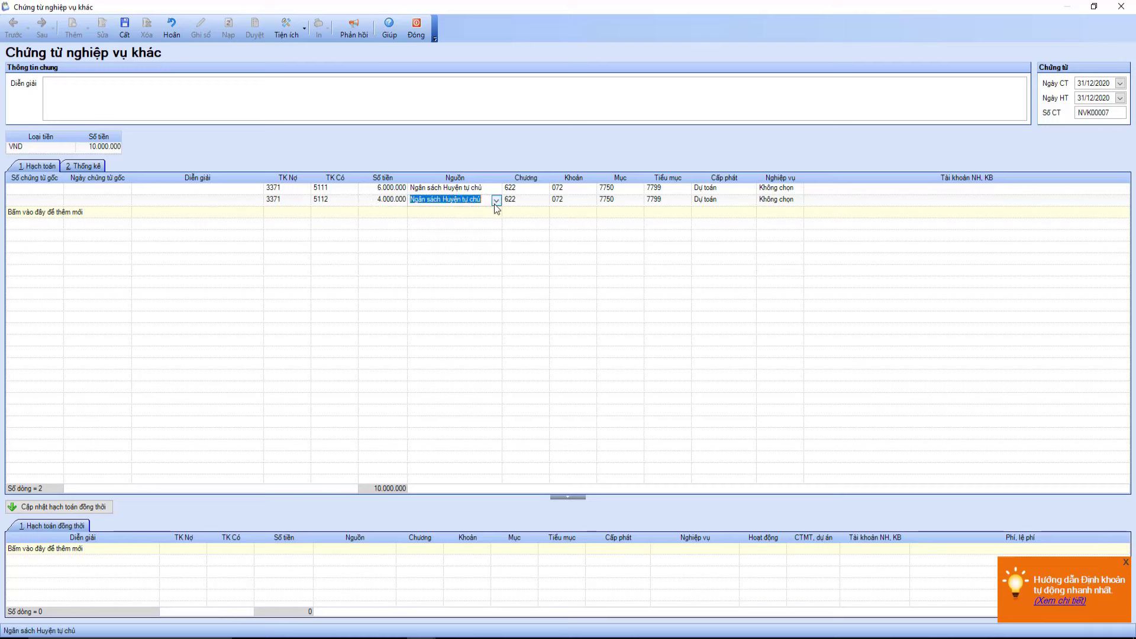
{"action": "left_click", "coordinate": [497, 201]}
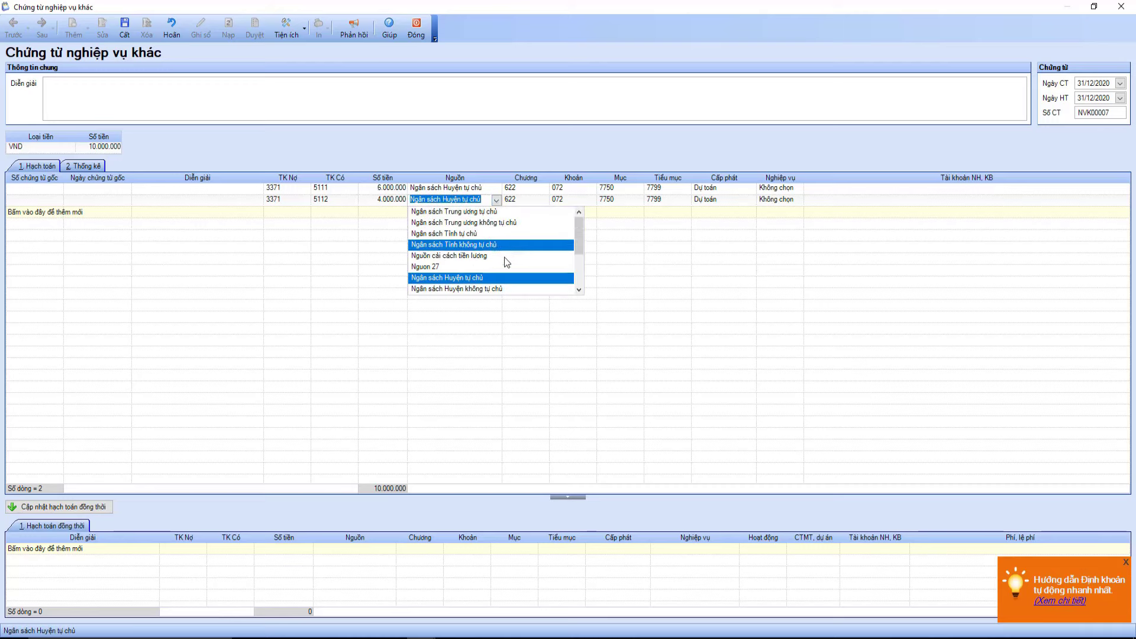
{"action": "left_click", "coordinate": [503, 289]}
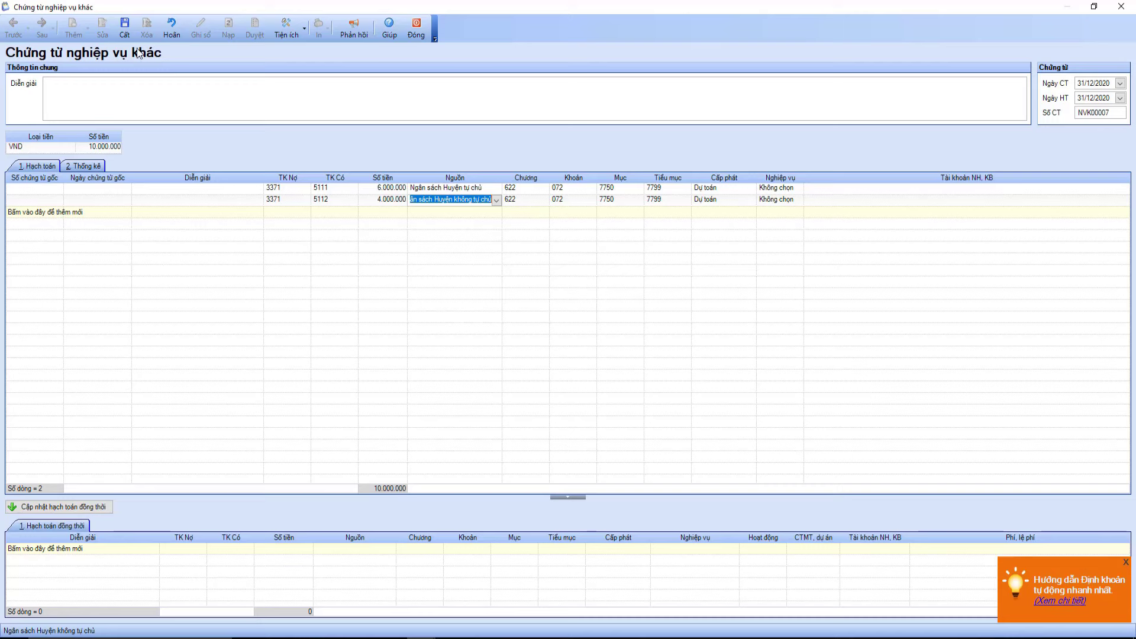
{"action": "left_click", "coordinate": [177, 37]}
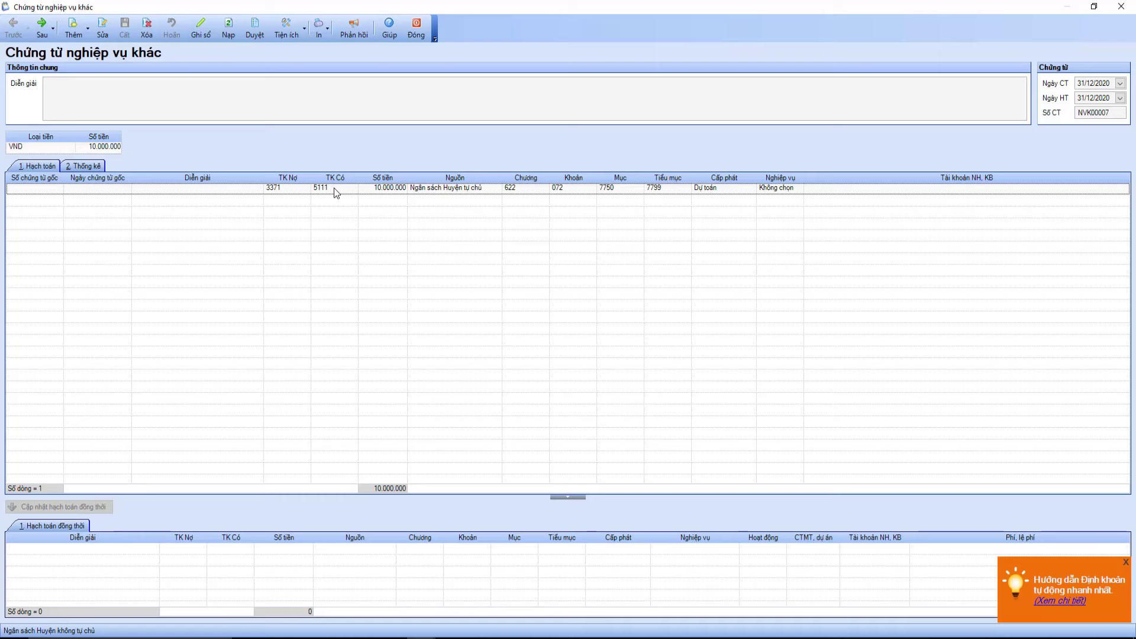
Step: Post voucher NVK00007 debiting account 3371 and crediting 5111, and reload the 2020 S05-H trial balance
{"action": "left_click", "coordinate": [201, 29]}
{"action": "key", "text": "Escape"}
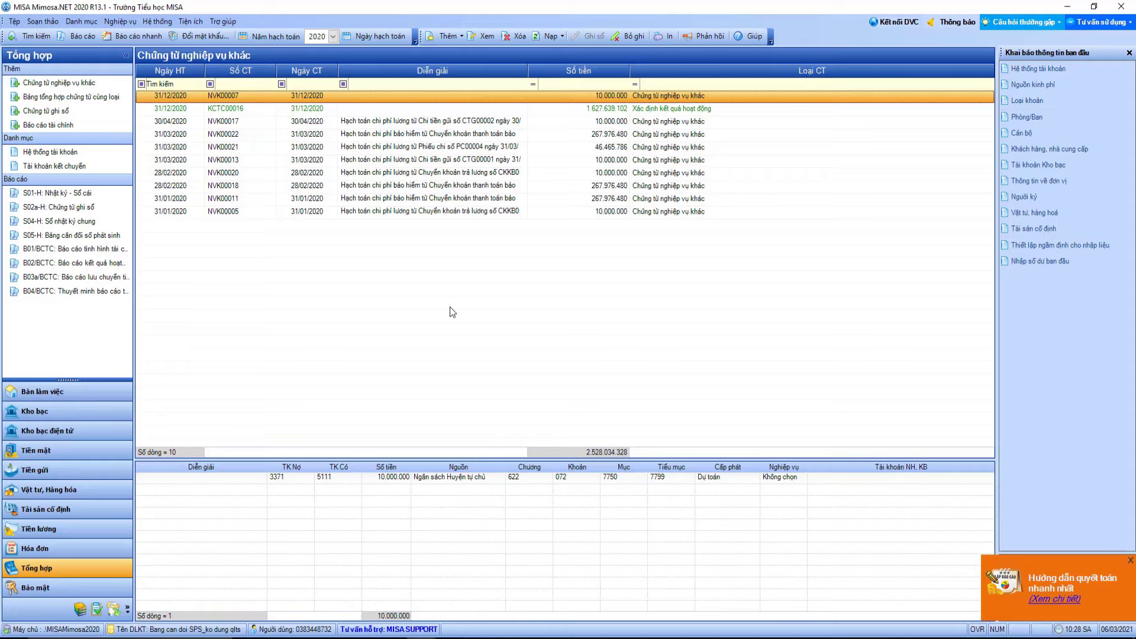
{"action": "left_click", "coordinate": [422, 628]}
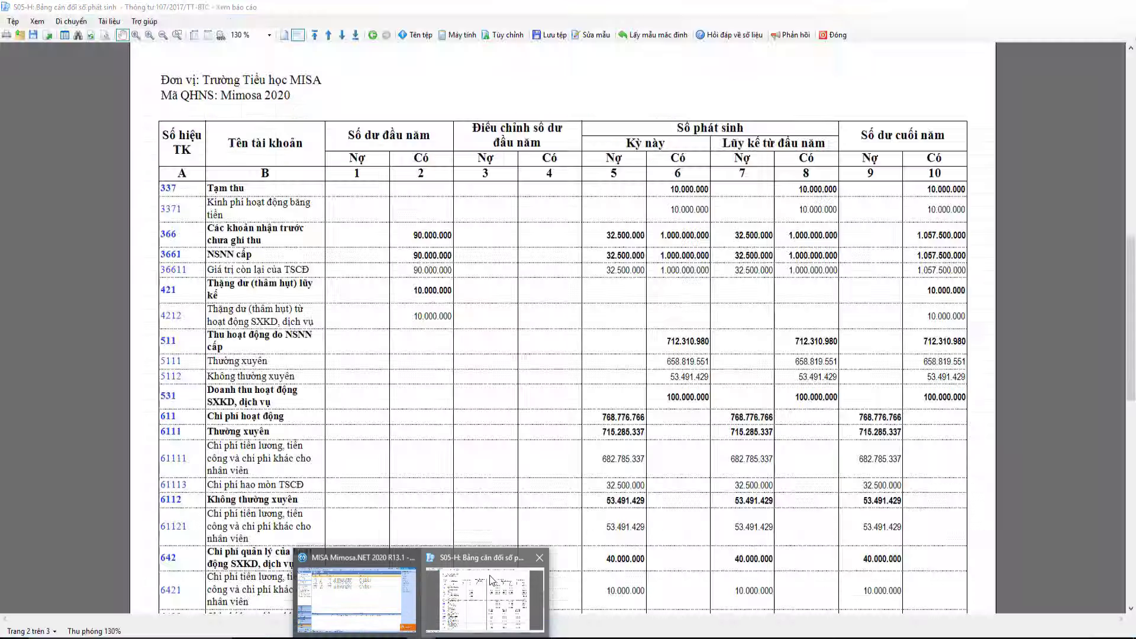
{"action": "left_click", "coordinate": [491, 580]}
{"action": "left_click", "coordinate": [92, 35]}
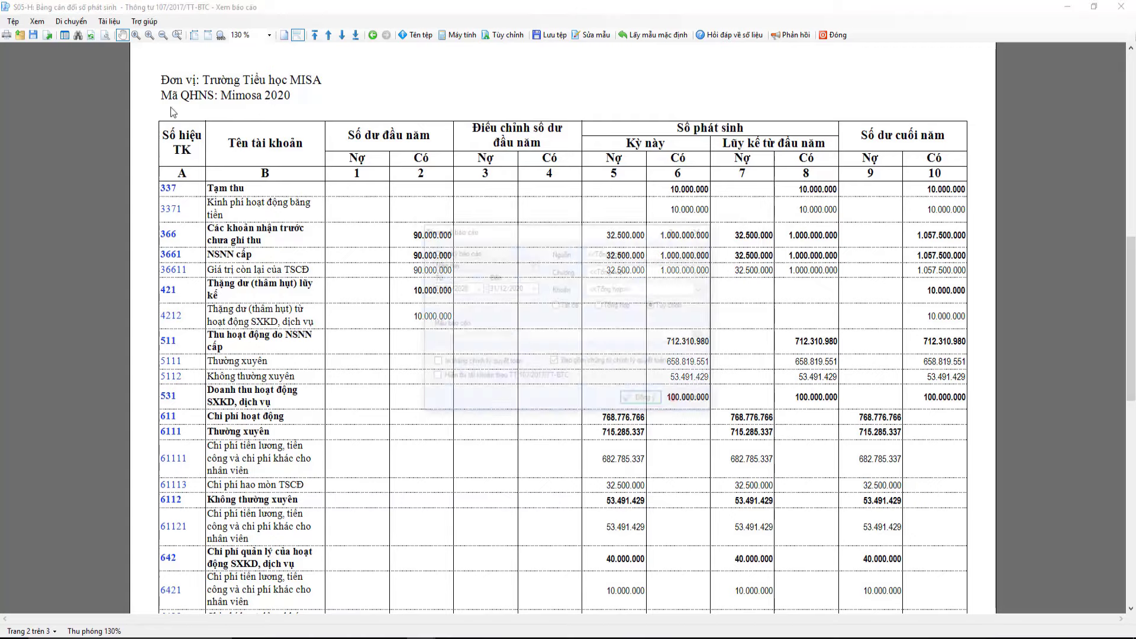
{"action": "left_click", "coordinate": [651, 402]}
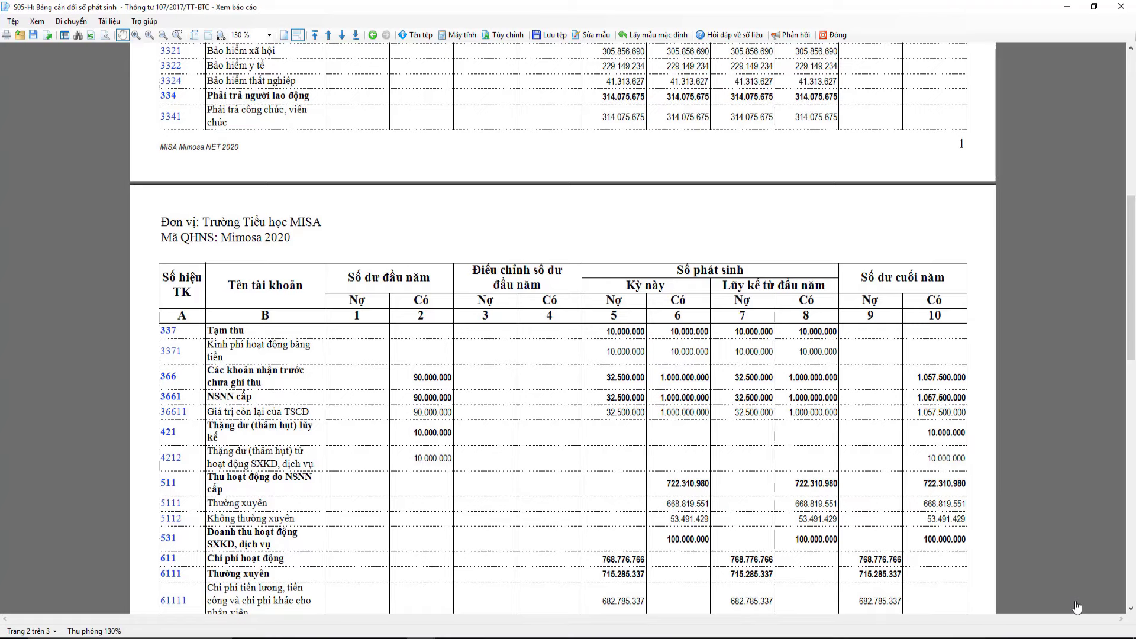
Step: Review the trial balance from account 111 to the off-balance accounts, checking year-end balances of 3371, 511, 531, 611 and 642
{"action": "scroll", "coordinate": [840, 376], "scroll_direction": "down", "scroll_amount": 3}
{"action": "scroll", "coordinate": [514, 331], "scroll_direction": "down", "scroll_amount": 4}
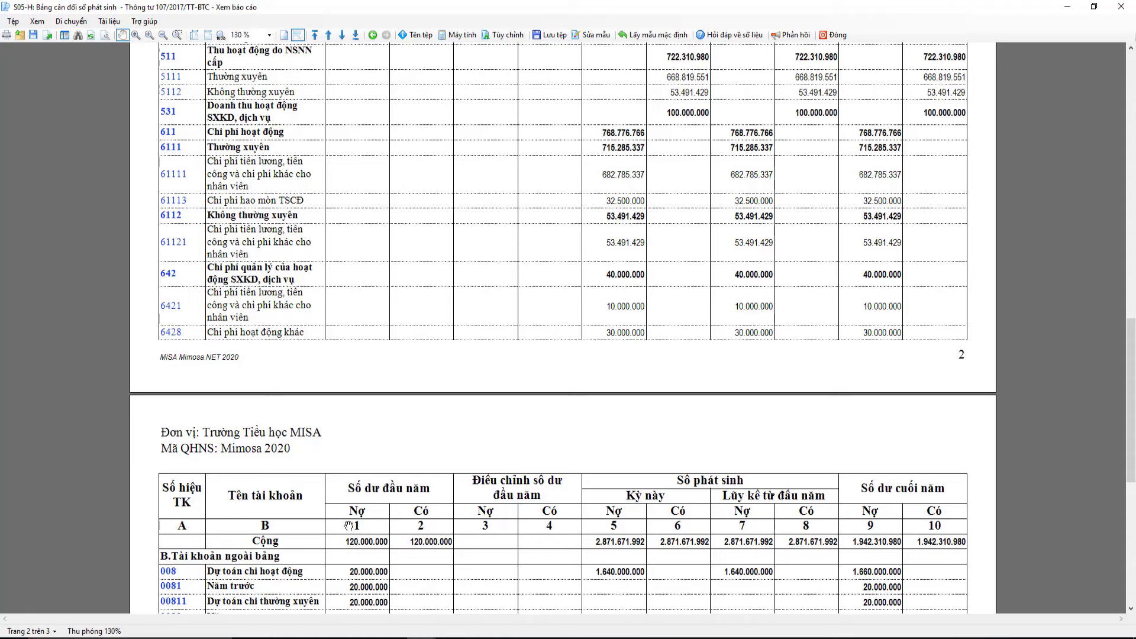
{"action": "scroll", "coordinate": [1009, 403], "scroll_direction": "up", "scroll_amount": 10}
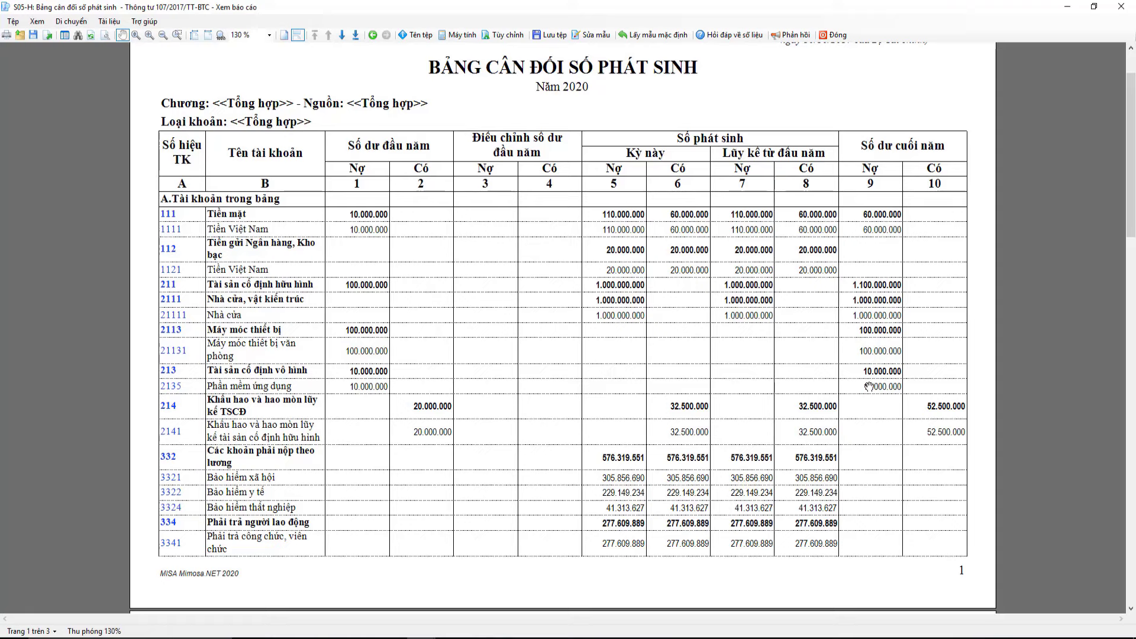
{"action": "scroll", "coordinate": [869, 386], "scroll_direction": "down", "scroll_amount": 3}
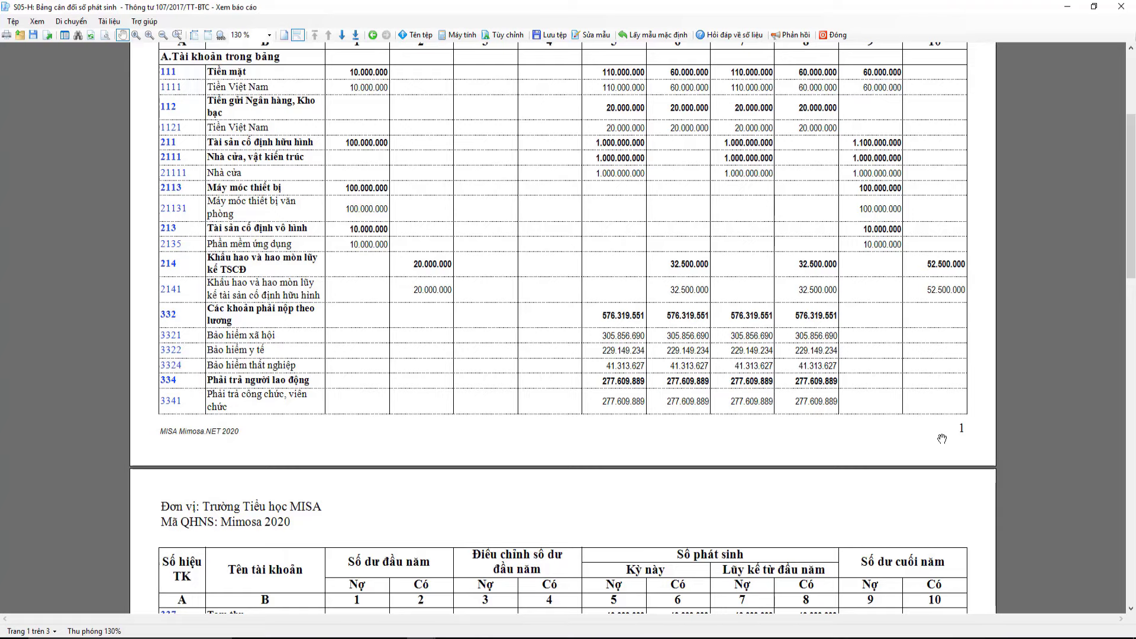
{"action": "scroll", "coordinate": [942, 438], "scroll_direction": "down", "scroll_amount": 3}
{"action": "scroll", "coordinate": [942, 438], "scroll_direction": "down", "scroll_amount": 2}
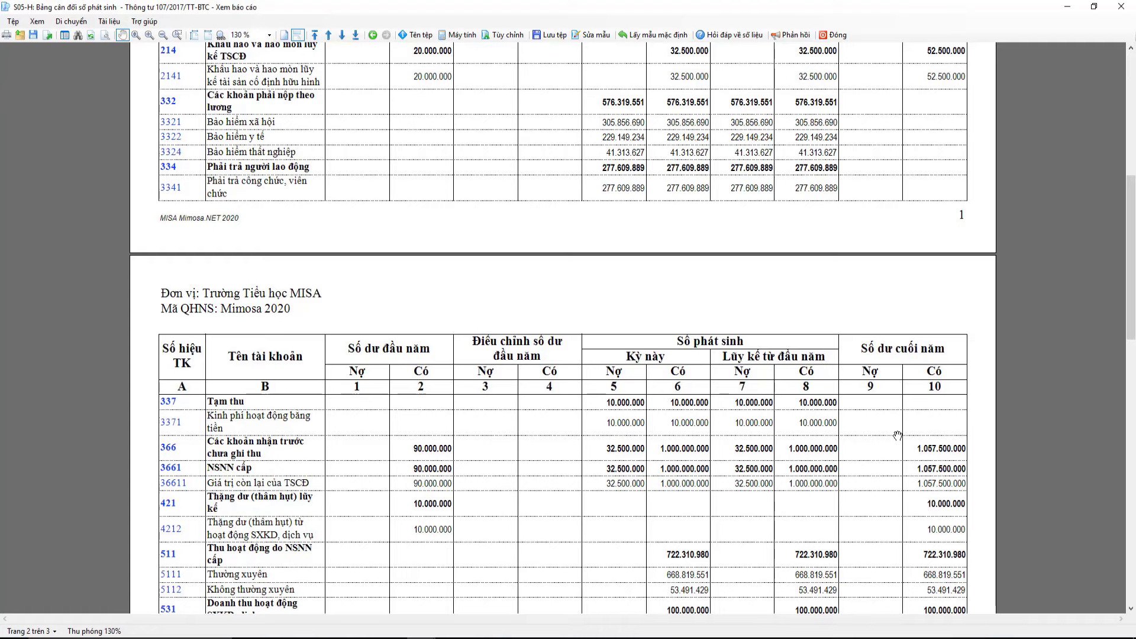
{"action": "scroll", "coordinate": [898, 436], "scroll_direction": "down", "scroll_amount": 3}
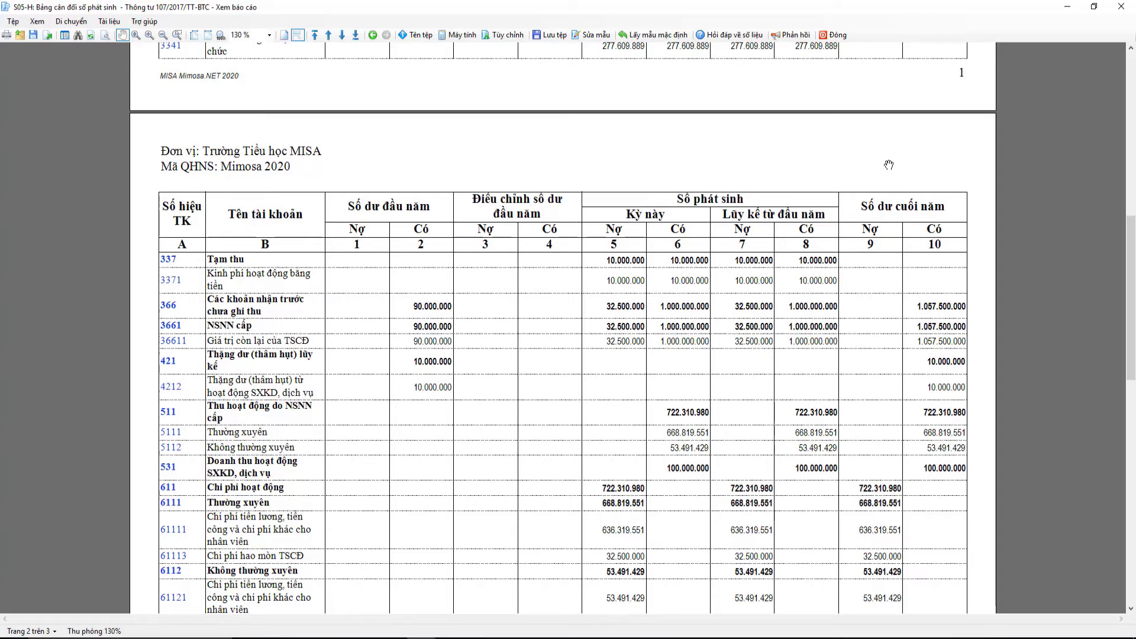
{"action": "scroll", "coordinate": [515, 449], "scroll_direction": "down", "scroll_amount": 9}
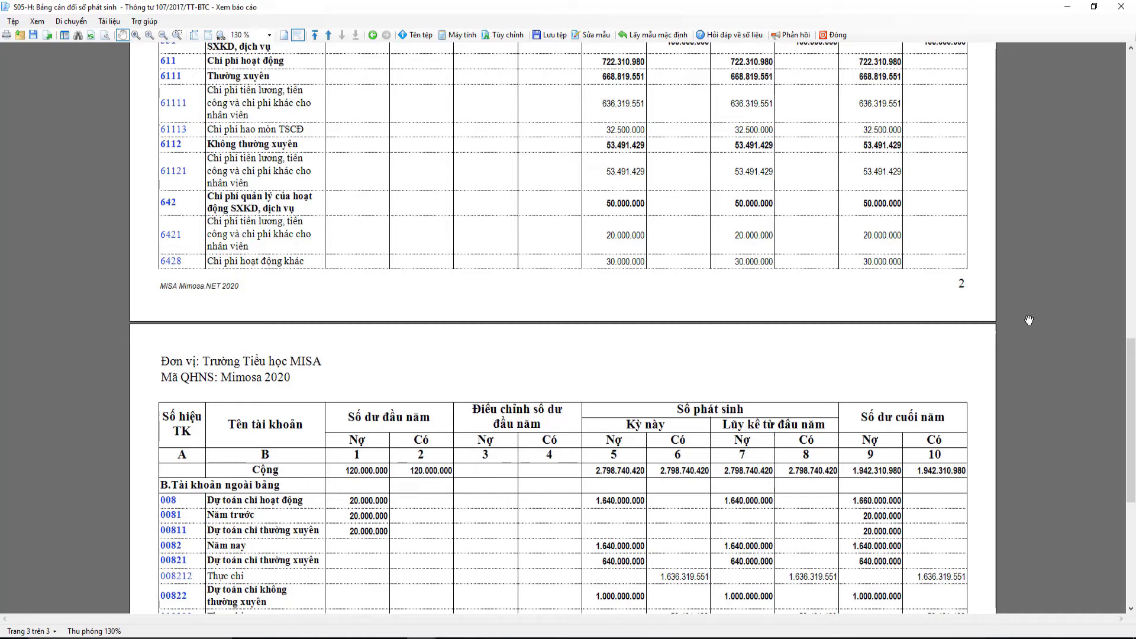
{"action": "scroll", "coordinate": [1033, 326], "scroll_direction": "up", "scroll_amount": 5}
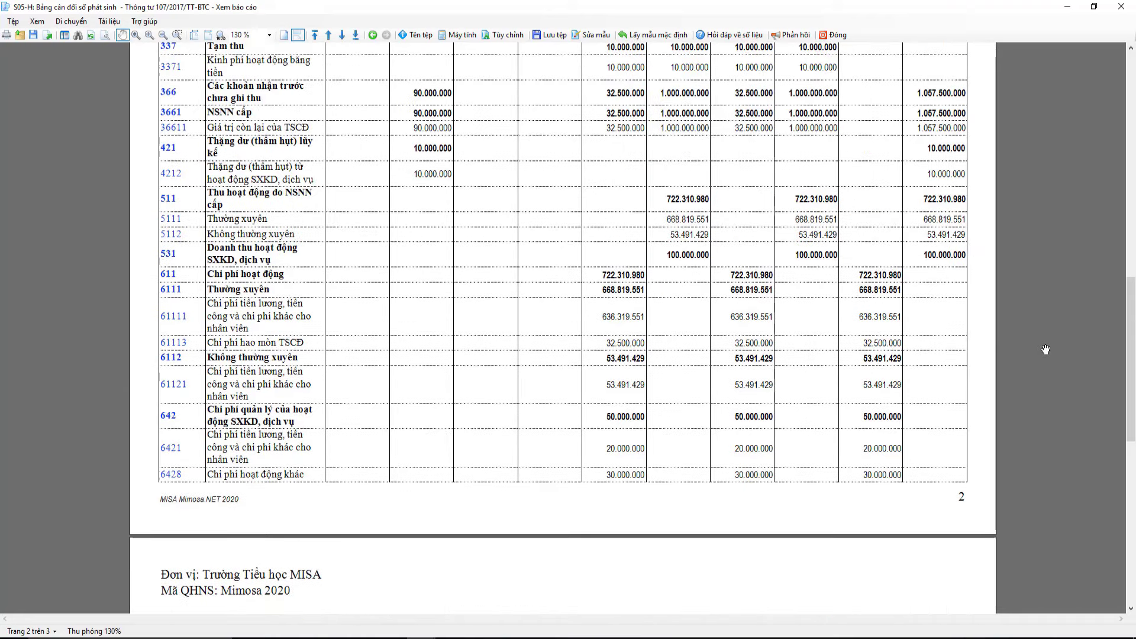
{"action": "scroll", "coordinate": [1046, 349], "scroll_direction": "up", "scroll_amount": 2}
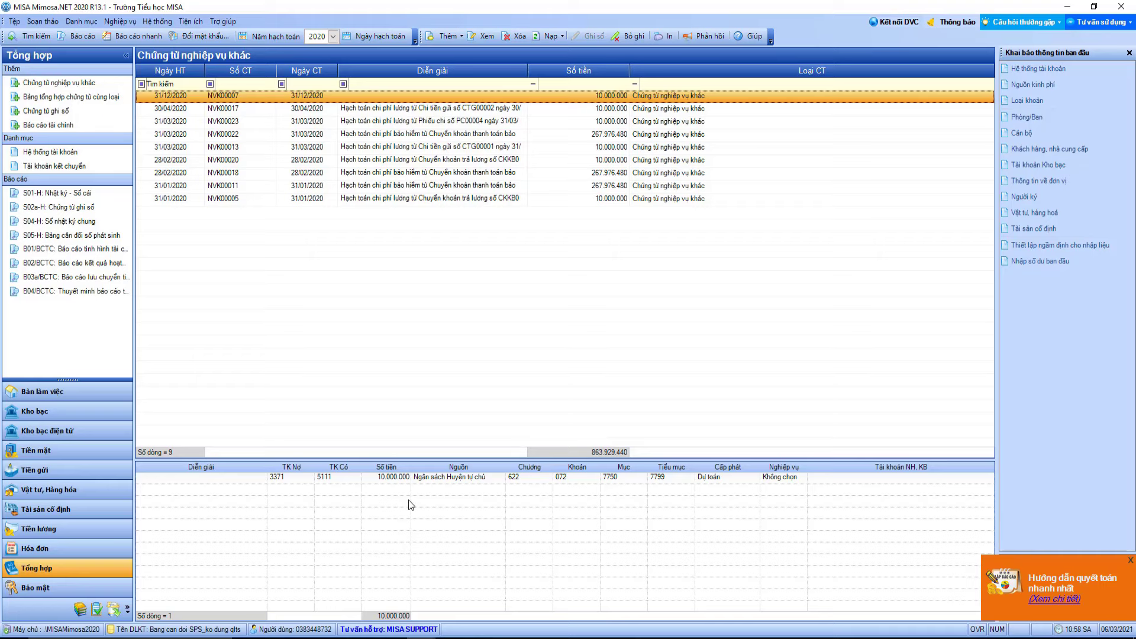
Step: Create and save an operating results determination voucher dated and posted 31/12/2020, and close it
{"action": "left_click", "coordinate": [75, 571]}
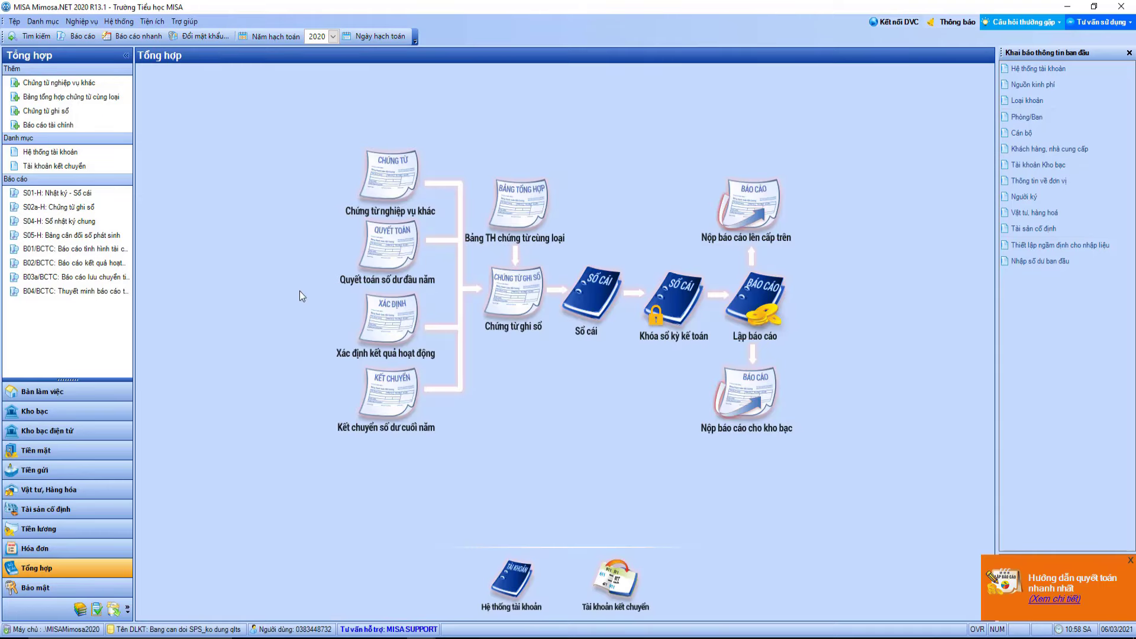
{"action": "left_click", "coordinate": [431, 342]}
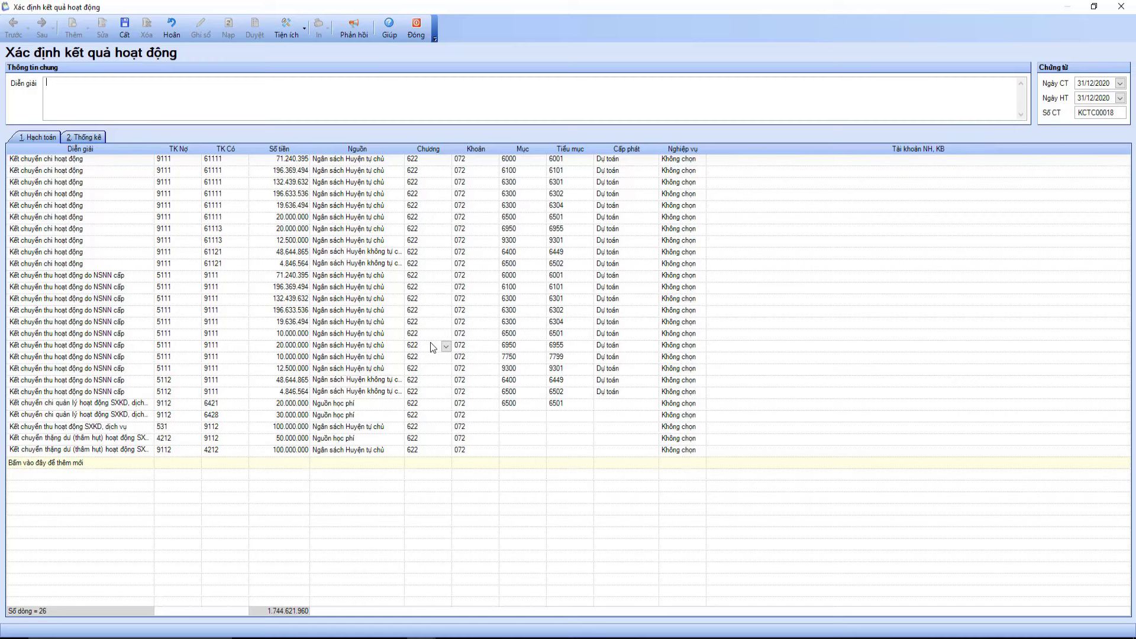
{"action": "left_click", "coordinate": [1098, 87]}
{"action": "left_click", "coordinate": [1094, 97]}
{"action": "left_click", "coordinate": [124, 27]}
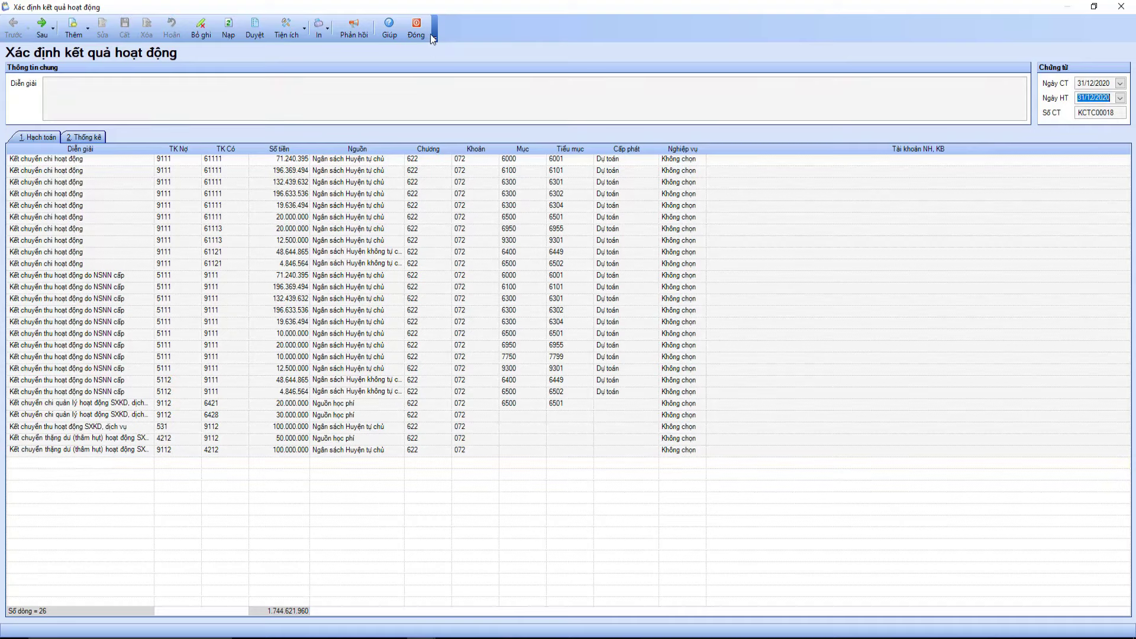
{"action": "left_click", "coordinate": [417, 28]}
Step: Return to the S05-H trial balance and regenerate it for 01/01/2020 to 31/12/2020
{"action": "left_click", "coordinate": [500, 583]}
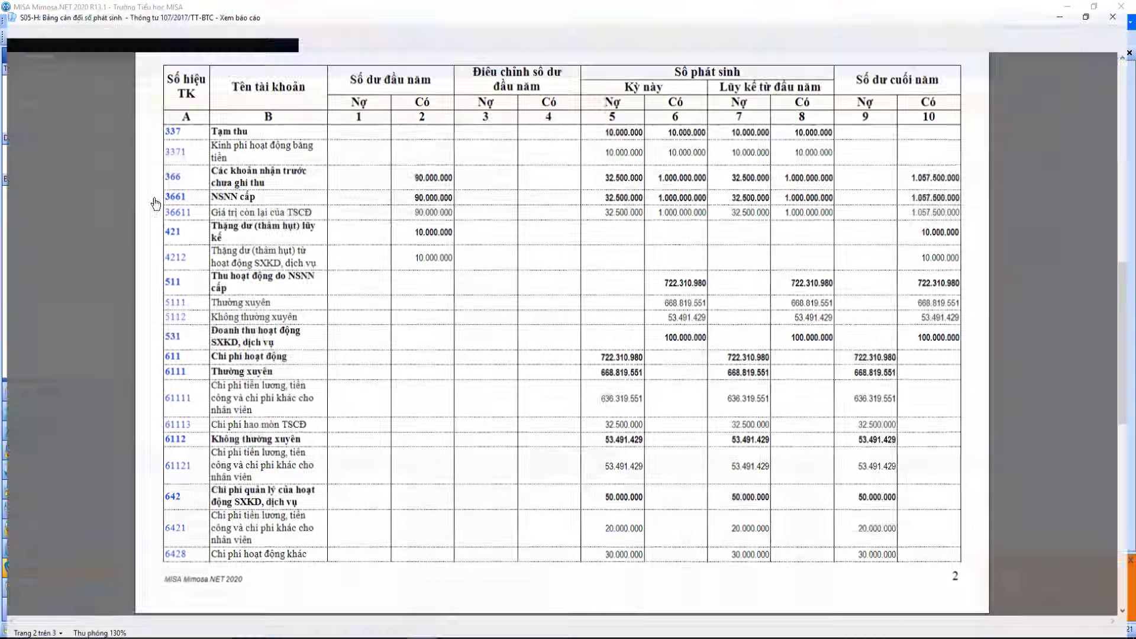
{"action": "left_click", "coordinate": [90, 35]}
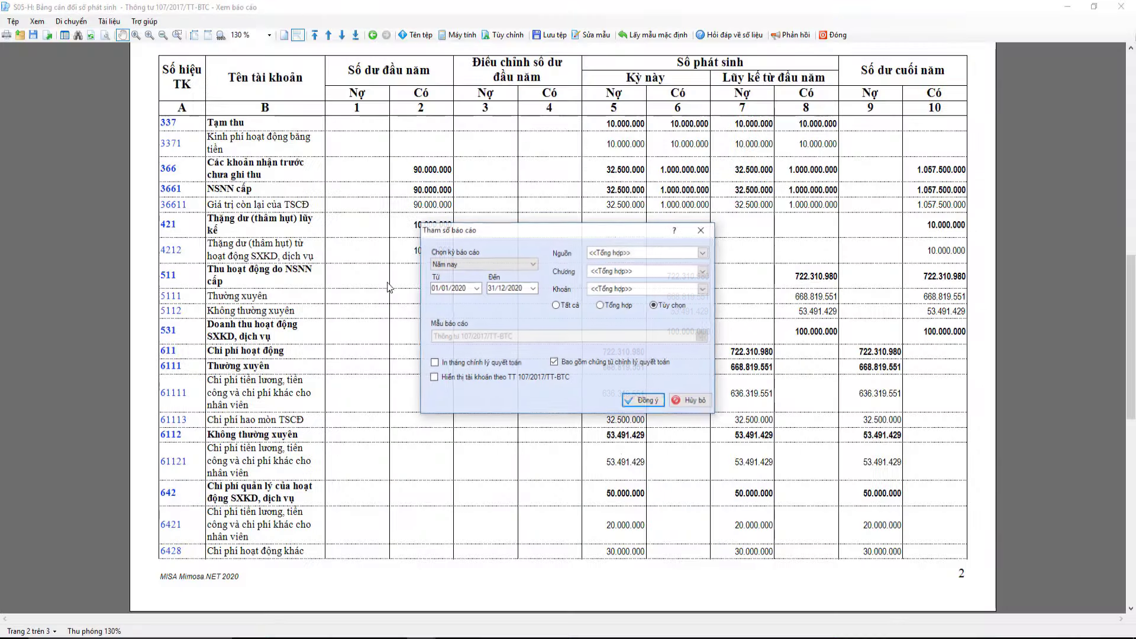
{"action": "left_click", "coordinate": [631, 402]}
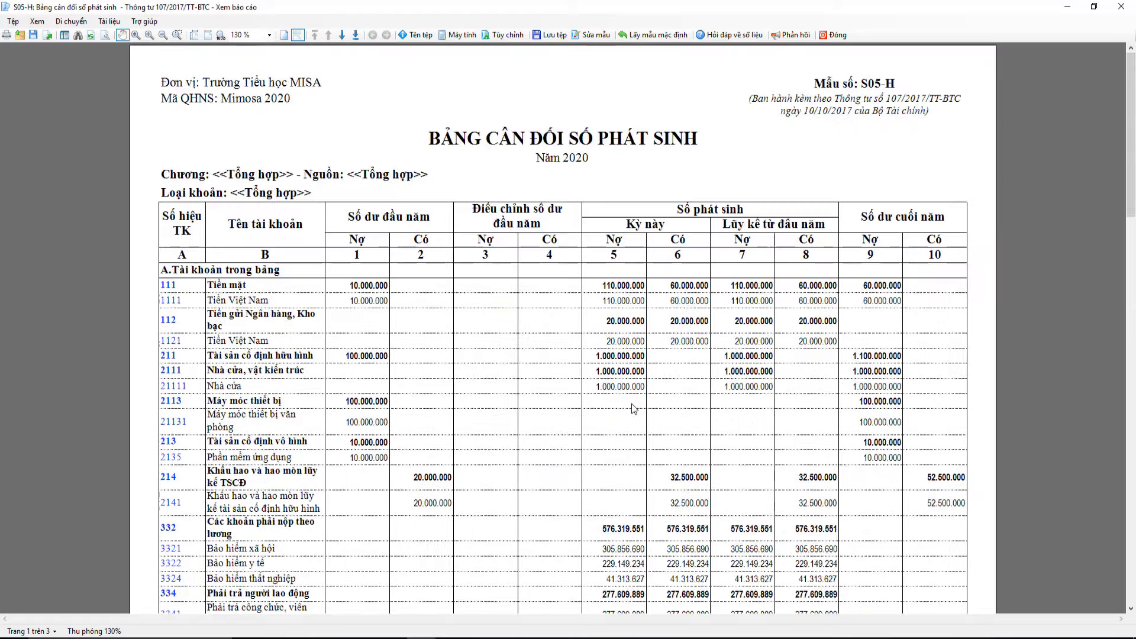
Step: Review the S05-H trial balance from its last page back to the first, checking year-end balances of accounts 5 to 9, and close it
{"action": "left_click", "coordinate": [356, 36]}
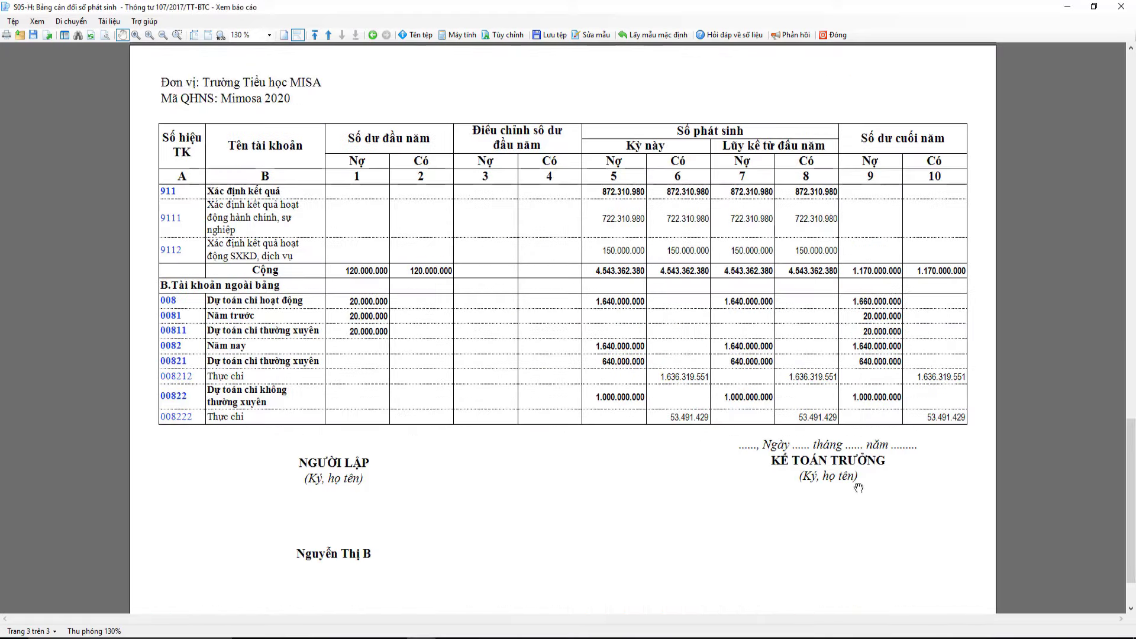
{"action": "scroll", "coordinate": [1084, 423], "scroll_direction": "up", "scroll_amount": 5}
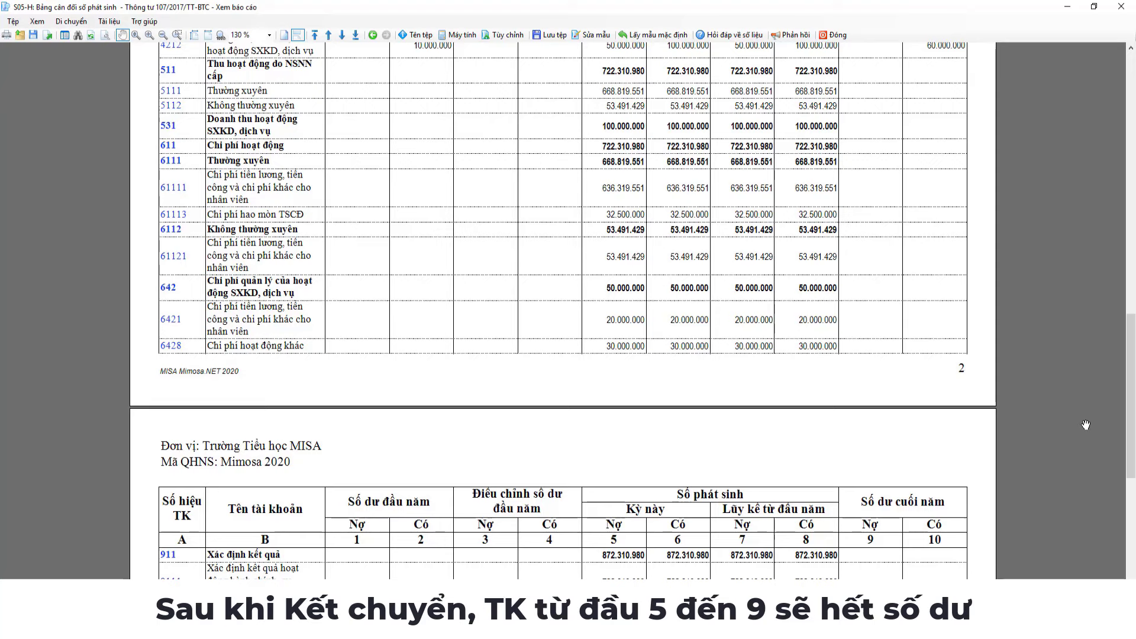
{"action": "scroll", "coordinate": [1086, 425], "scroll_direction": "up", "scroll_amount": 2}
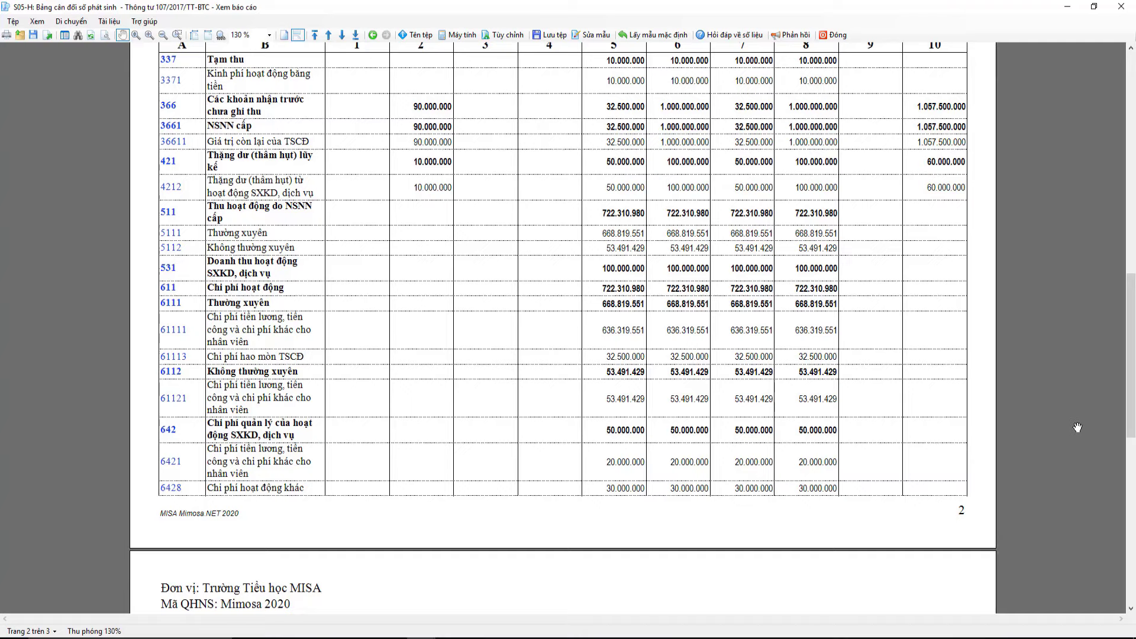
{"action": "scroll", "coordinate": [1049, 285], "scroll_direction": "down", "scroll_amount": 7}
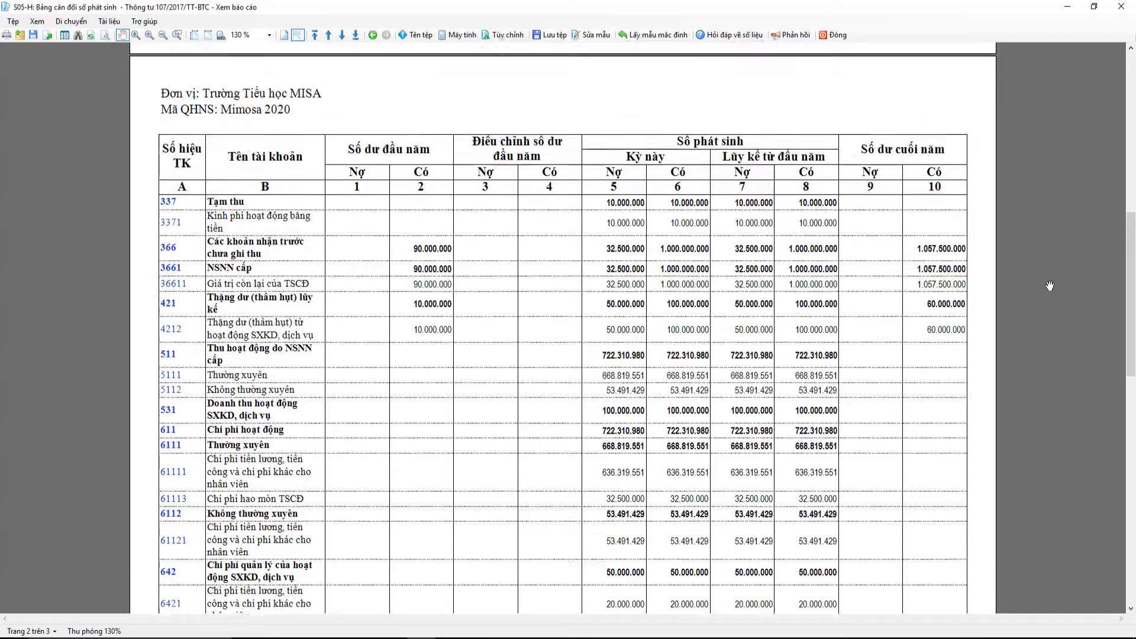
{"action": "scroll", "coordinate": [1049, 286], "scroll_direction": "up", "scroll_amount": 7}
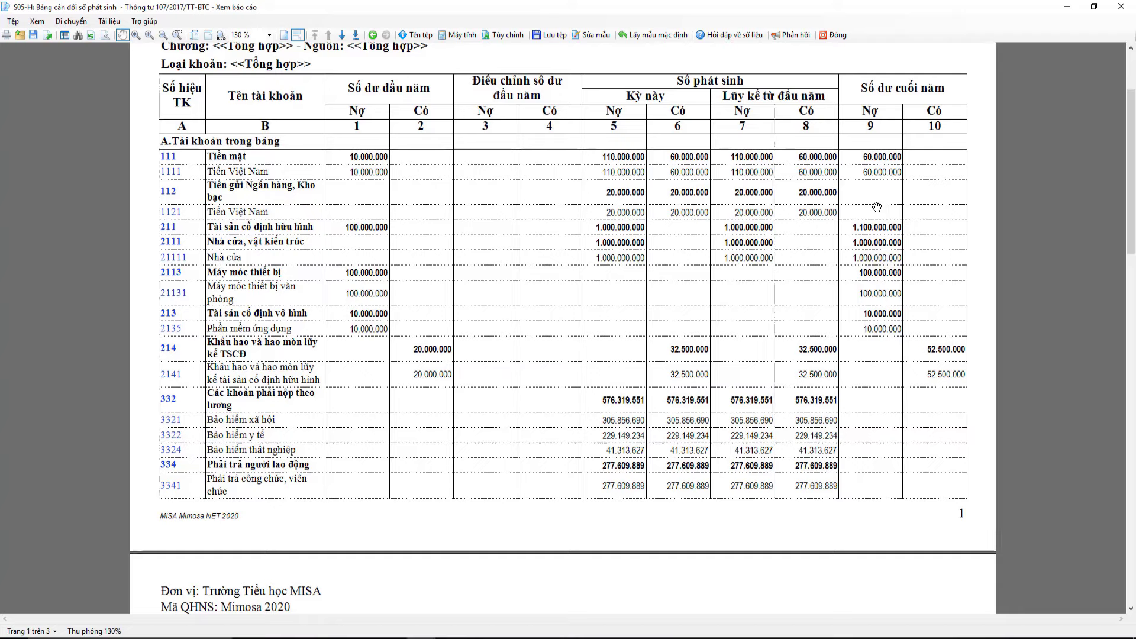
{"action": "key", "text": "Escape"}
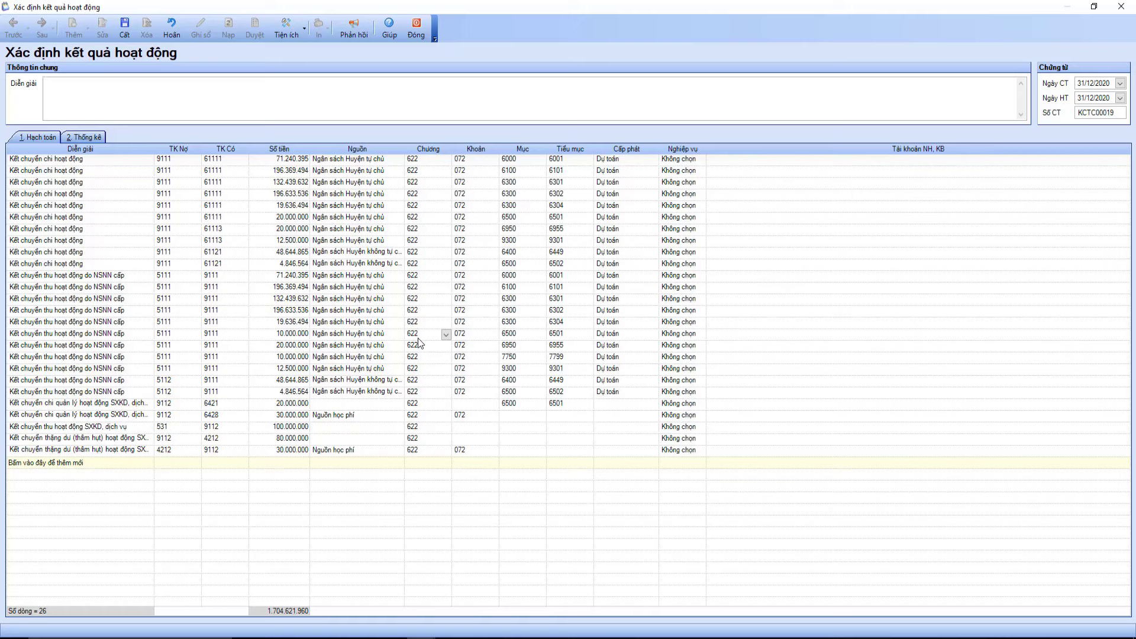
Step: Try to save and post the operating results voucher KCTC00019, and inspect its lines for accounts 6421, 531 and 4212
{"action": "left_click", "coordinate": [124, 26]}
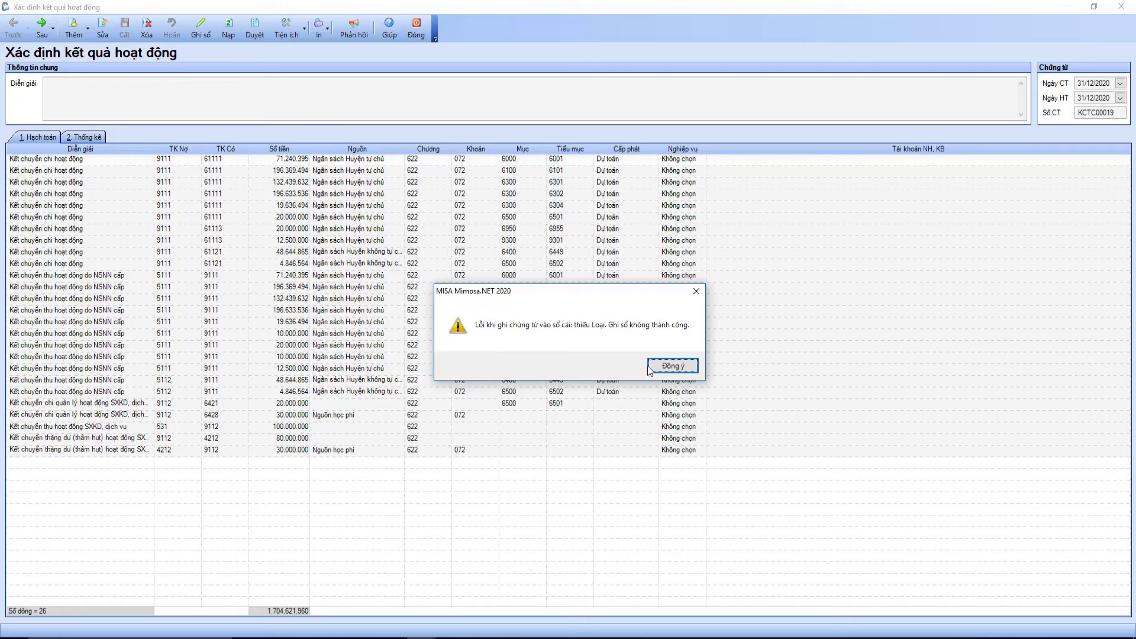
{"action": "key", "text": "Return"}
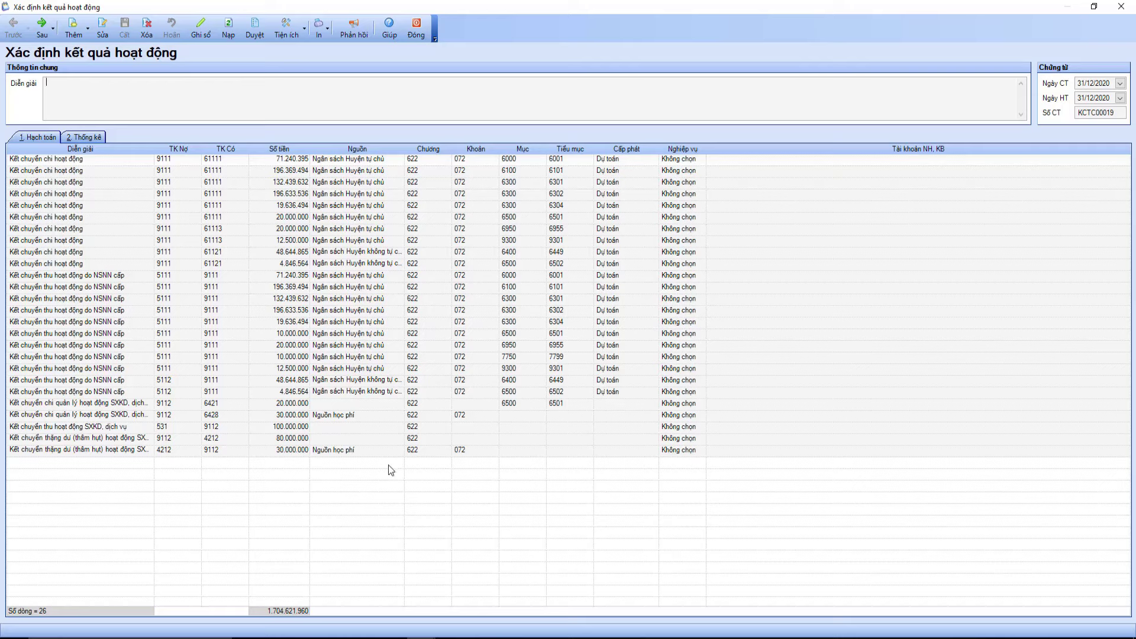
{"action": "left_click", "coordinate": [338, 404]}
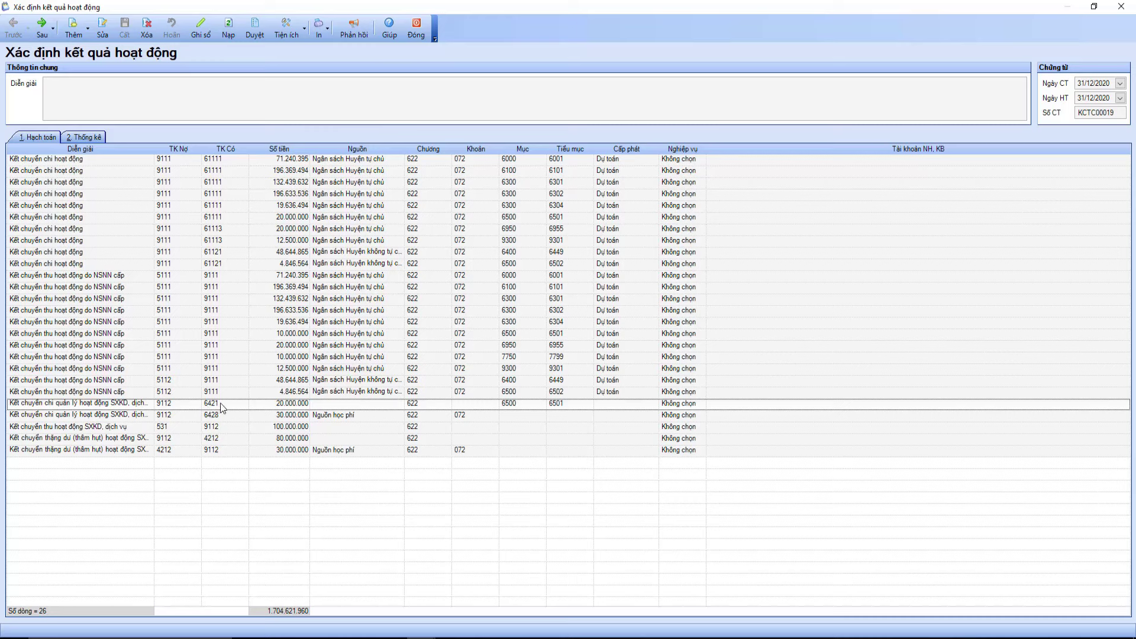
{"action": "left_click", "coordinate": [174, 430]}
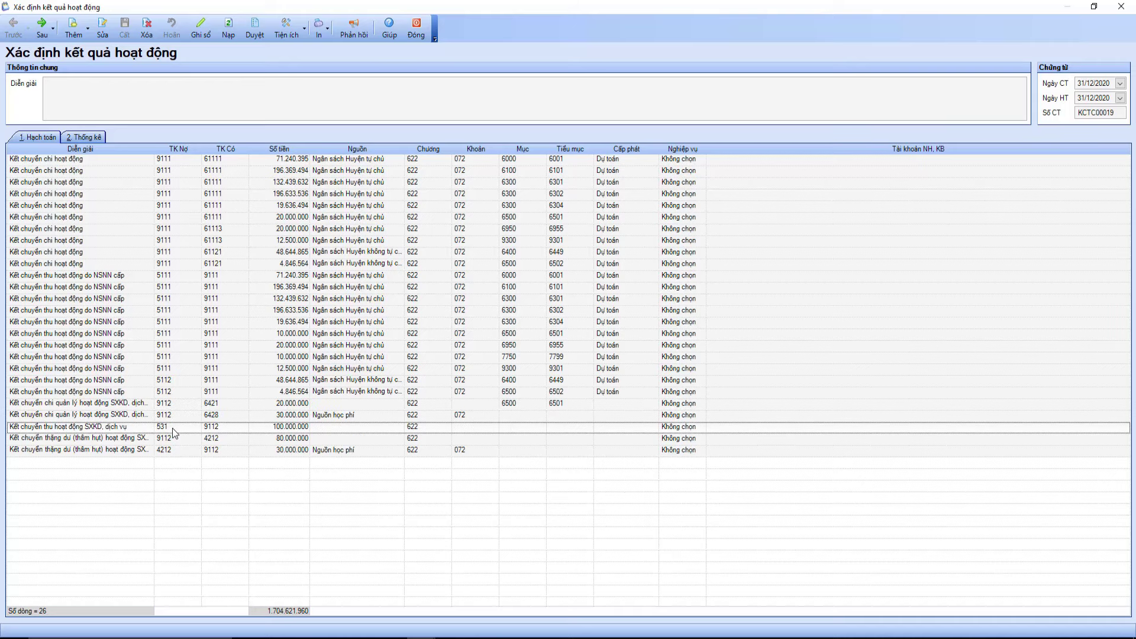
{"action": "left_click", "coordinate": [226, 439]}
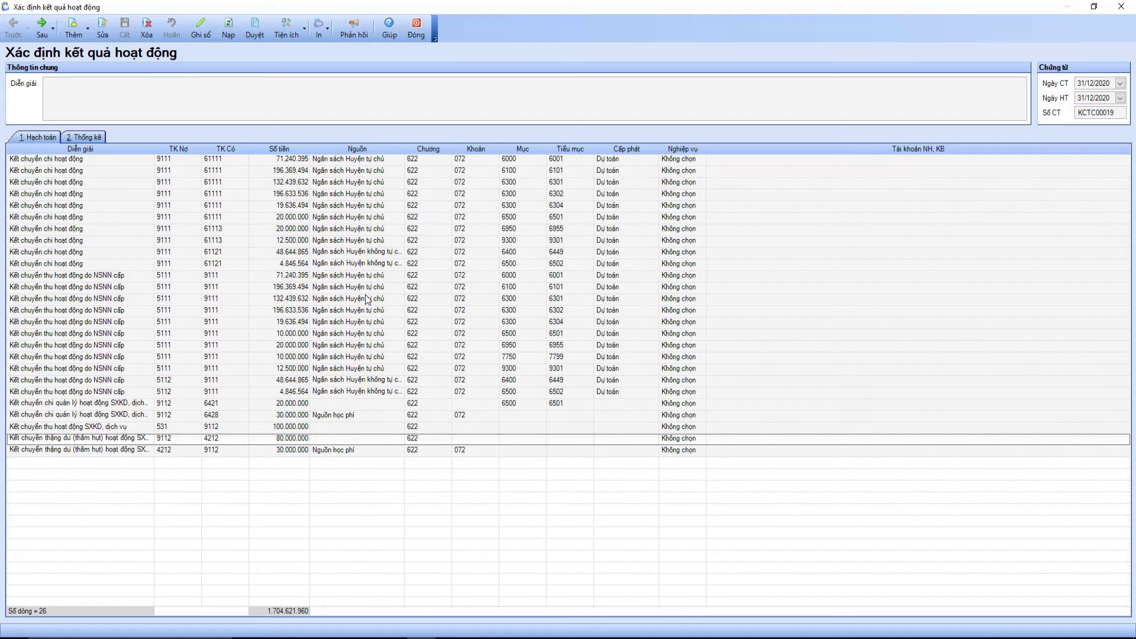
Step: Delete the operating results voucher KCTC00019 and close the voucher form
{"action": "left_click", "coordinate": [145, 27]}
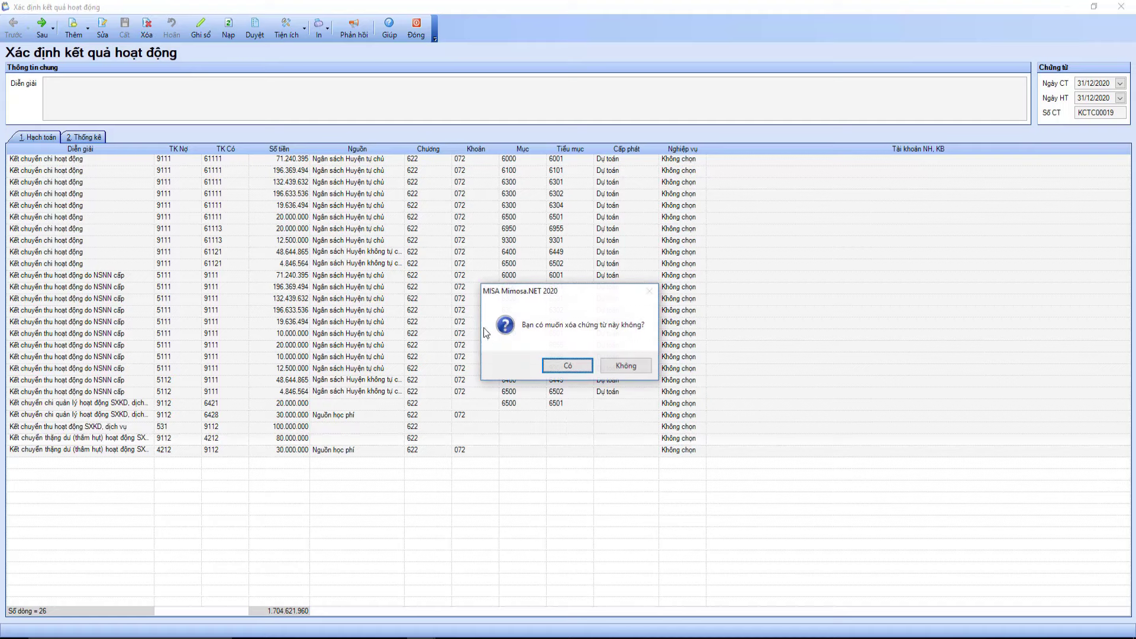
{"action": "left_click", "coordinate": [568, 366]}
{"action": "left_click", "coordinate": [413, 31]}
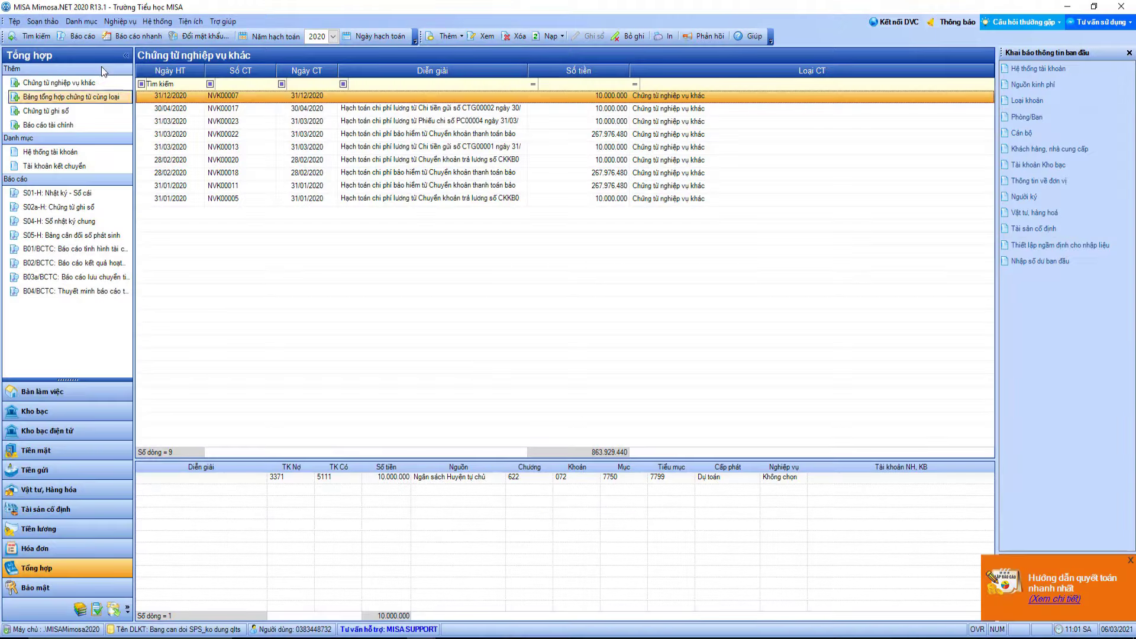
Step: Find account 9112 in the chart of accounts, check its tracking by Nguồn and Loại khoản, and save it
{"action": "left_click", "coordinate": [81, 21]}
{"action": "mouse_move", "coordinate": [81, 41]}
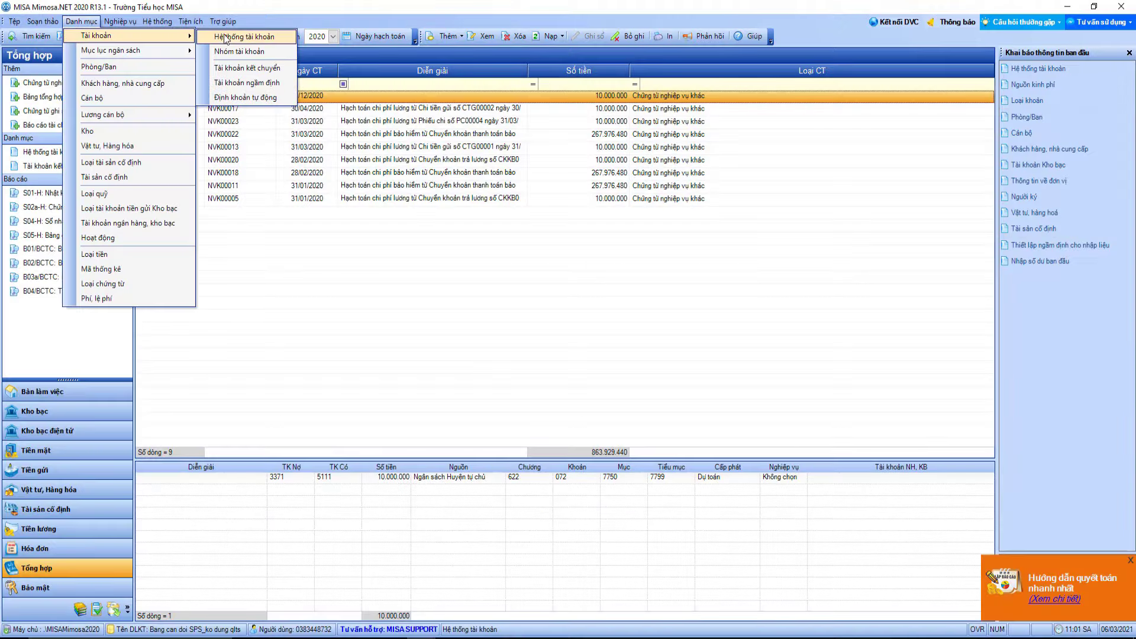
{"action": "left_click", "coordinate": [244, 37]}
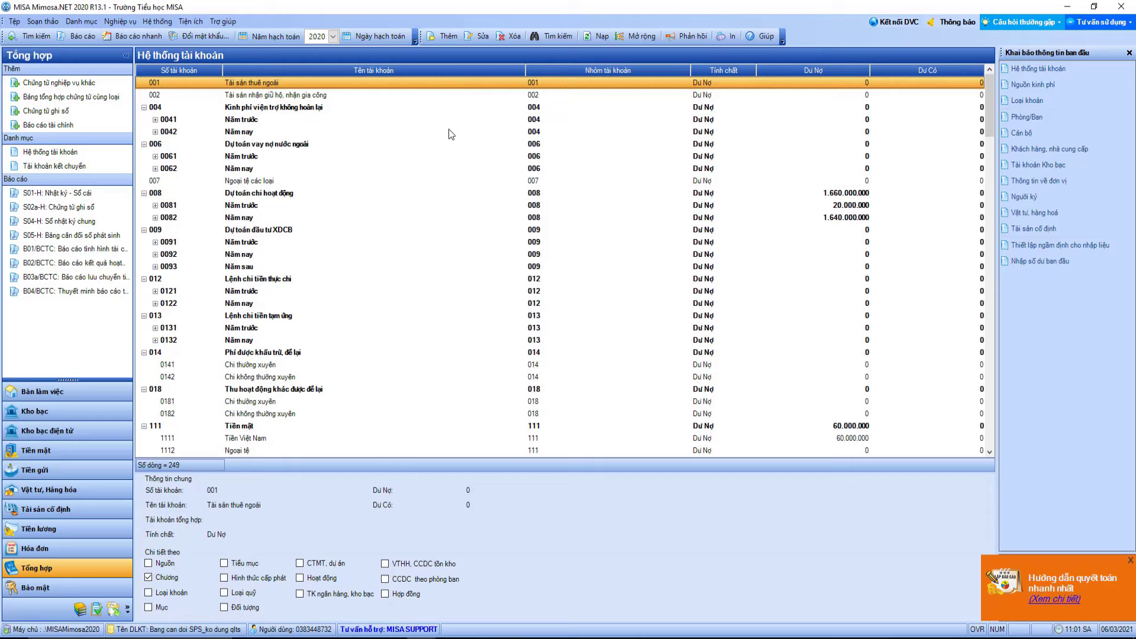
{"action": "left_click", "coordinate": [550, 36]}
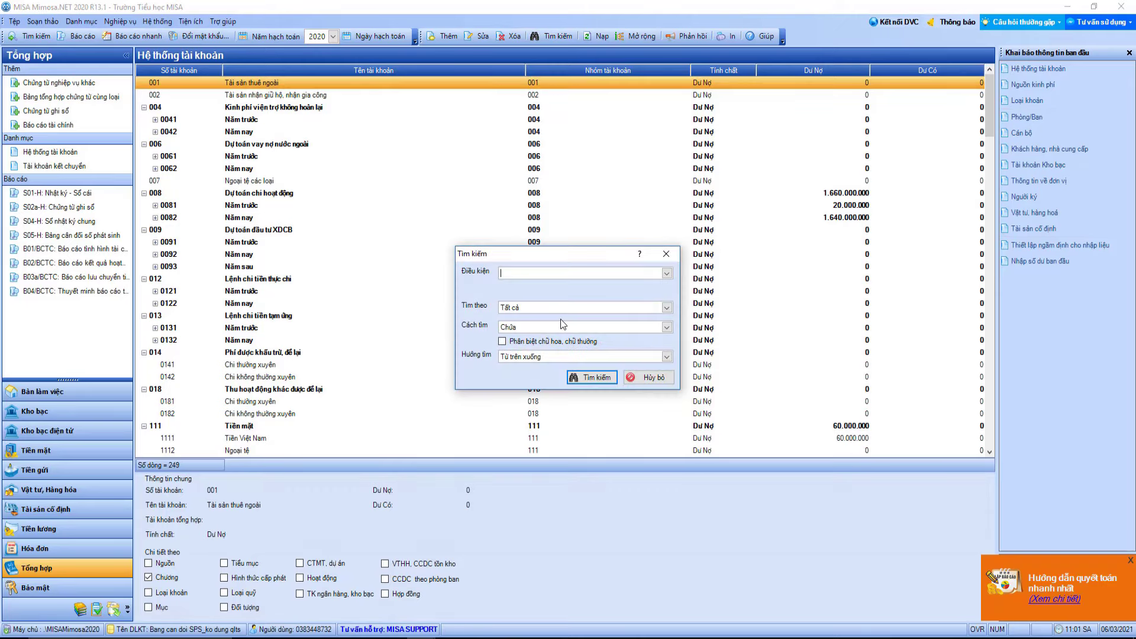
{"action": "type", "text": "9112"}
{"action": "key", "text": "Return"}
{"action": "left_click", "coordinate": [454, 450]}
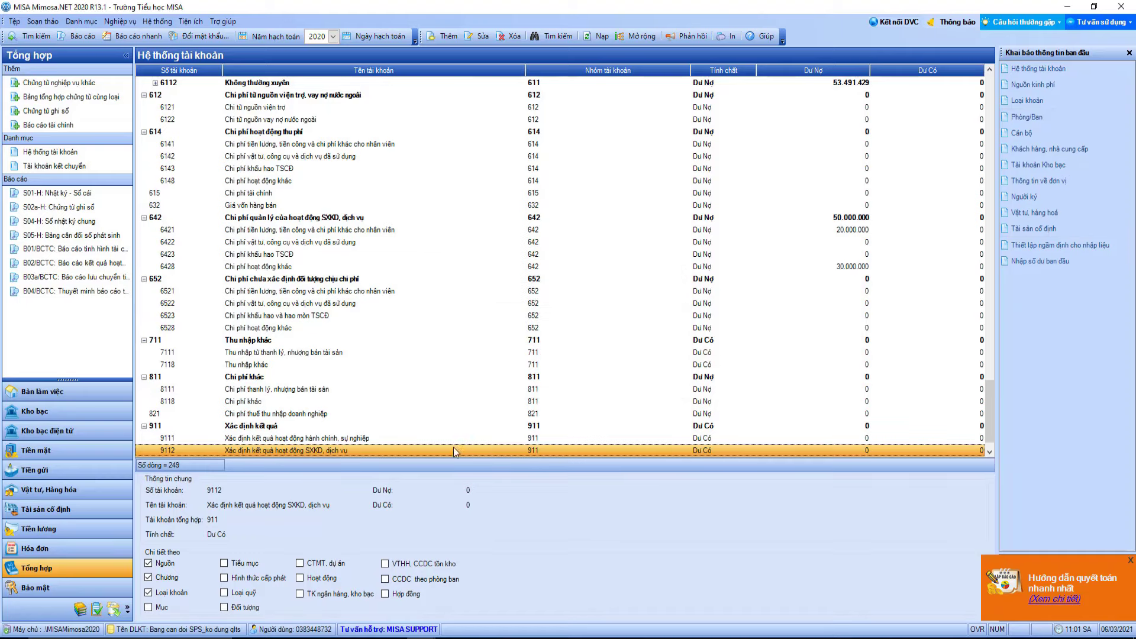
{"action": "double_click", "coordinate": [382, 451]}
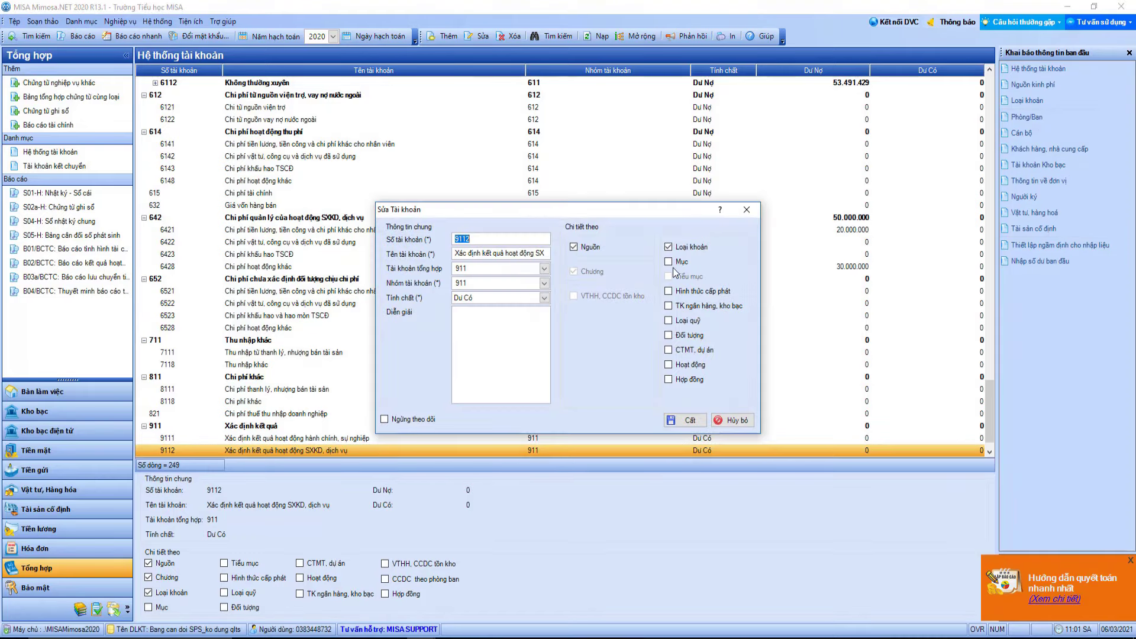
{"action": "left_click", "coordinate": [692, 425]}
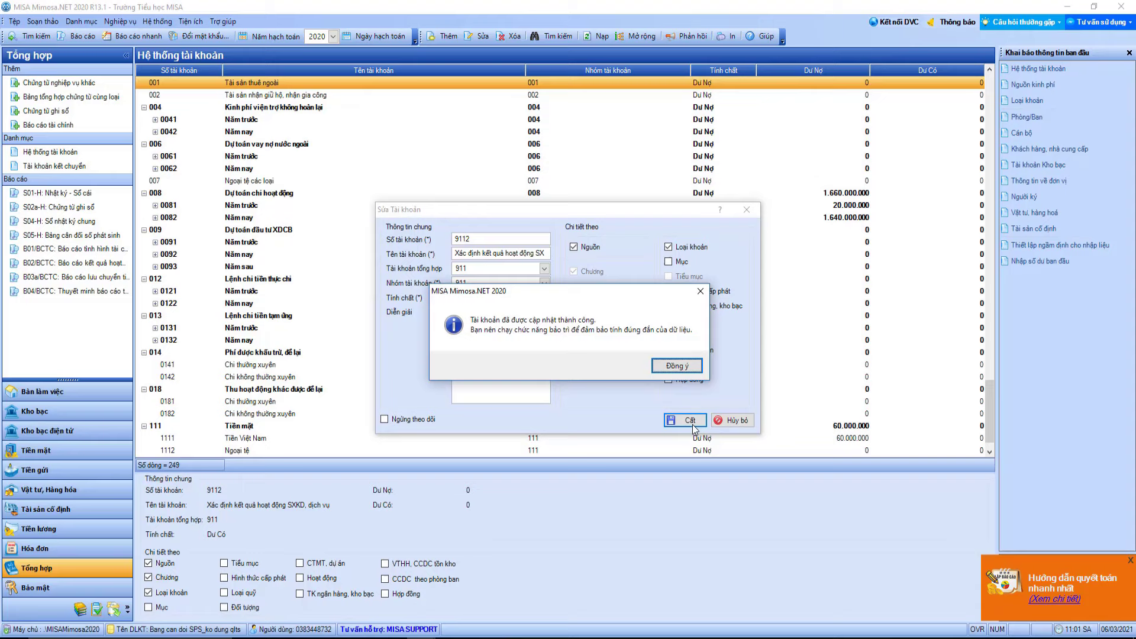
{"action": "left_click", "coordinate": [678, 366]}
Step: Find account 531 and enable detail tracking by Nguồn and Loại khoản, accepting the change despite existing vouchers
{"action": "left_click", "coordinate": [547, 37]}
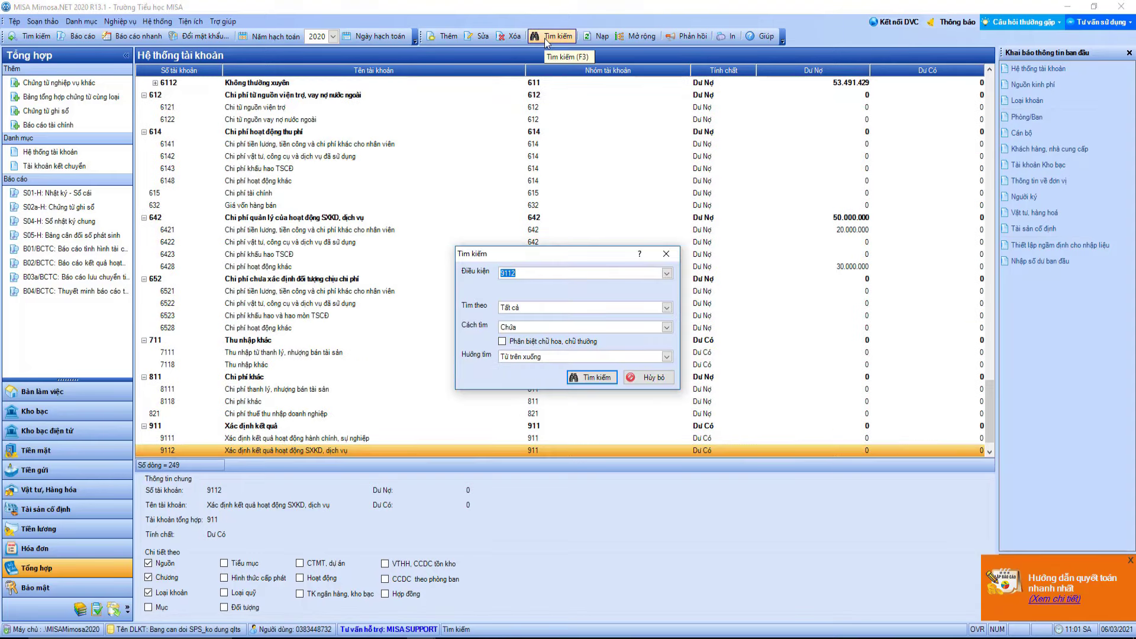
{"action": "type", "text": "531"}
{"action": "key", "text": "Return"}
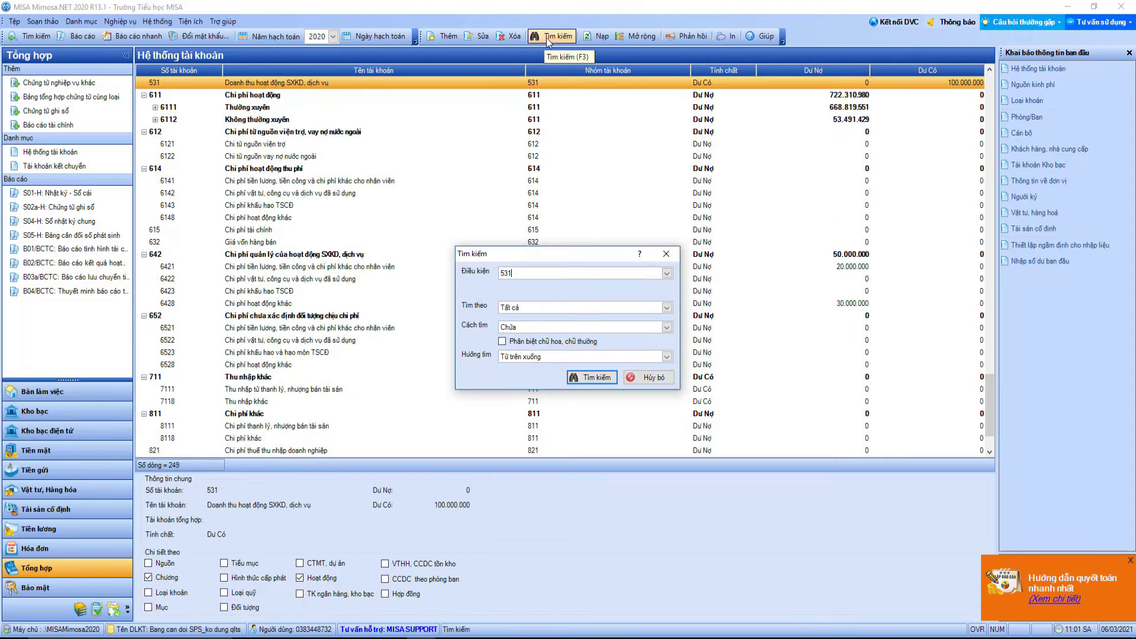
{"action": "left_click", "coordinate": [652, 378]}
{"action": "double_click", "coordinate": [193, 83]}
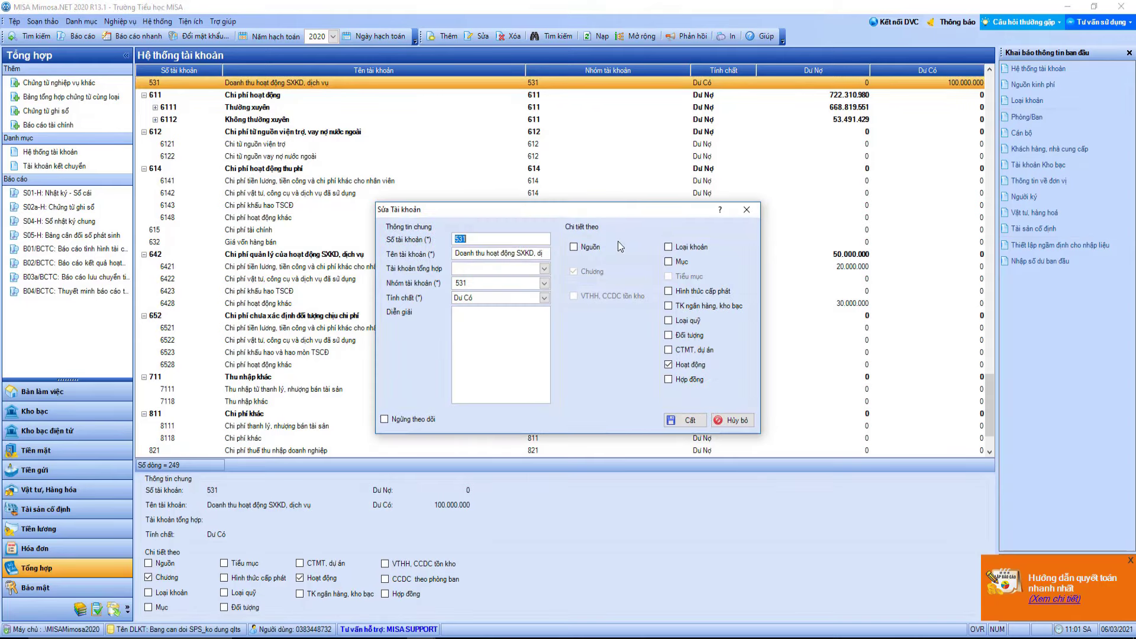
{"action": "left_click", "coordinate": [583, 247]}
{"action": "left_click", "coordinate": [674, 246]}
{"action": "left_click", "coordinate": [686, 420]}
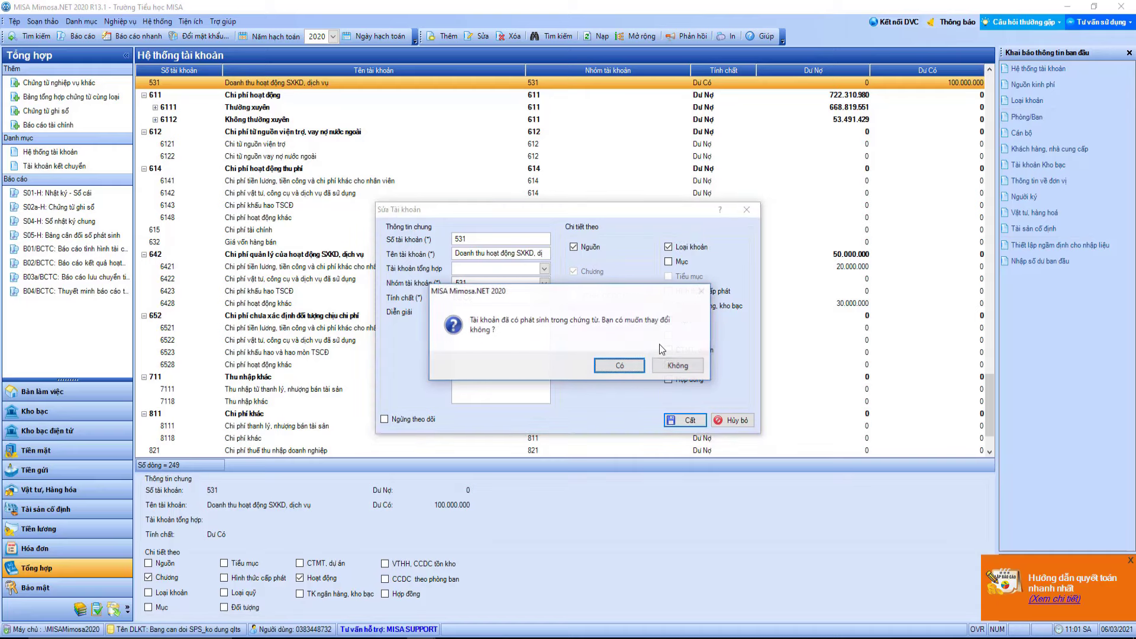
{"action": "left_click", "coordinate": [619, 365]}
{"action": "left_click", "coordinate": [675, 369]}
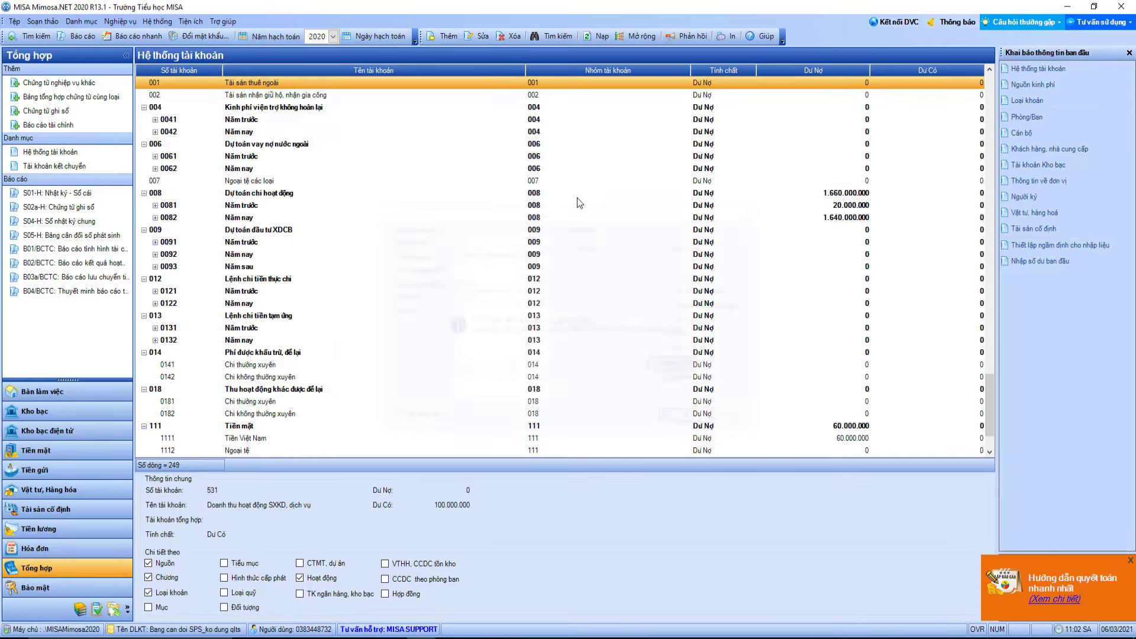
Step: Find account 4212 and check whether it is tracked by Nguồn and Loại khoản, leaving it without saving
{"action": "left_click", "coordinate": [561, 41]}
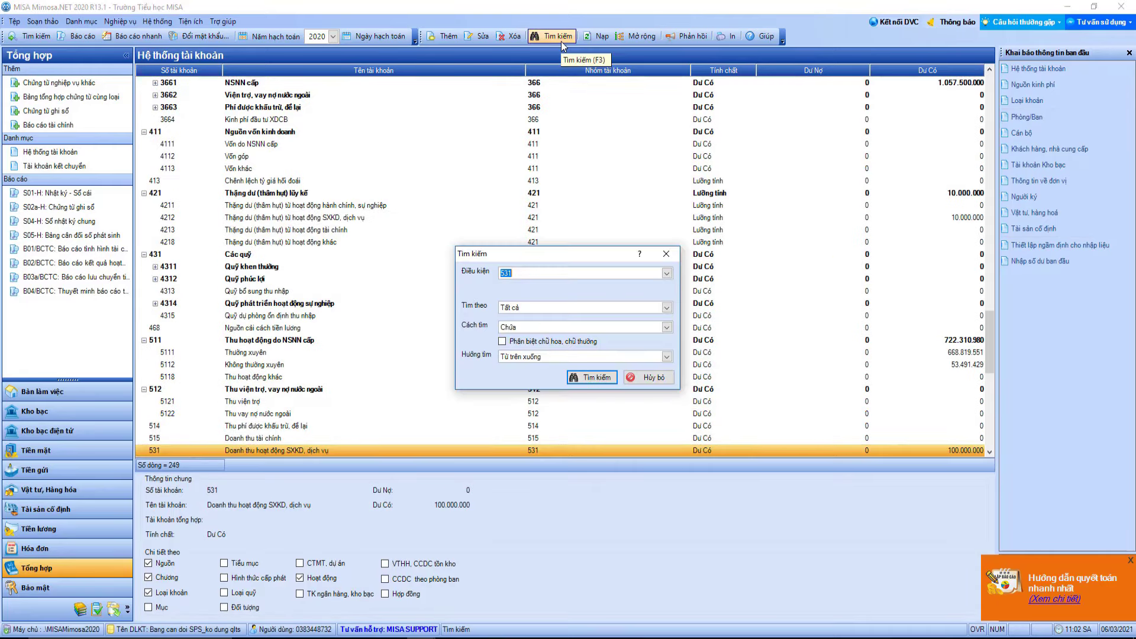
{"action": "type", "text": "4212"}
{"action": "key", "text": "Return"}
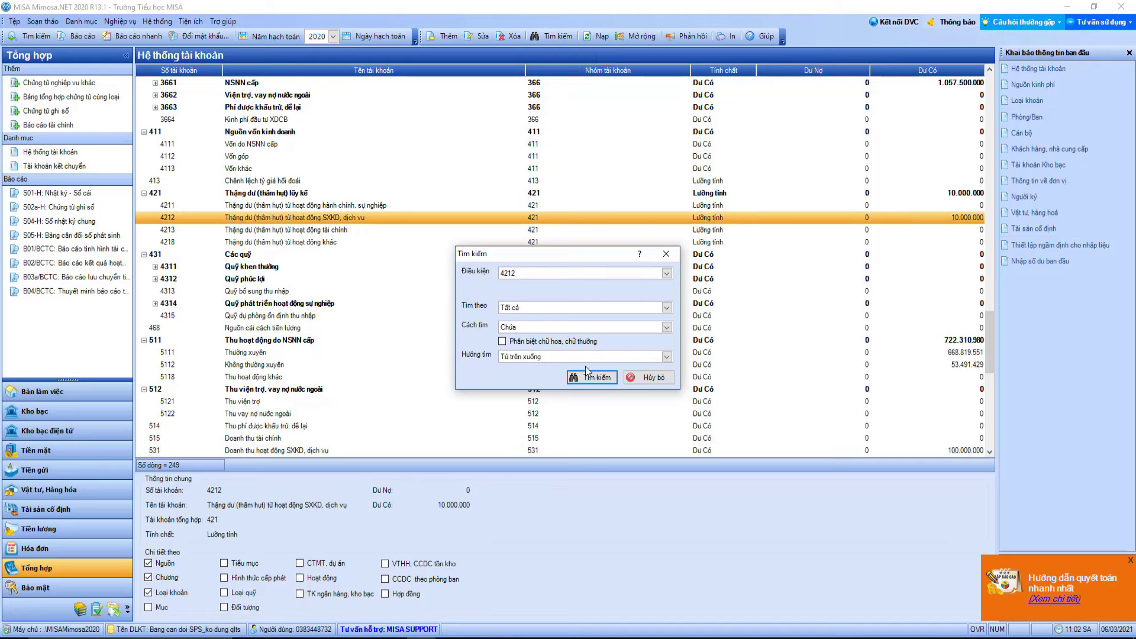
{"action": "left_click", "coordinate": [649, 376]}
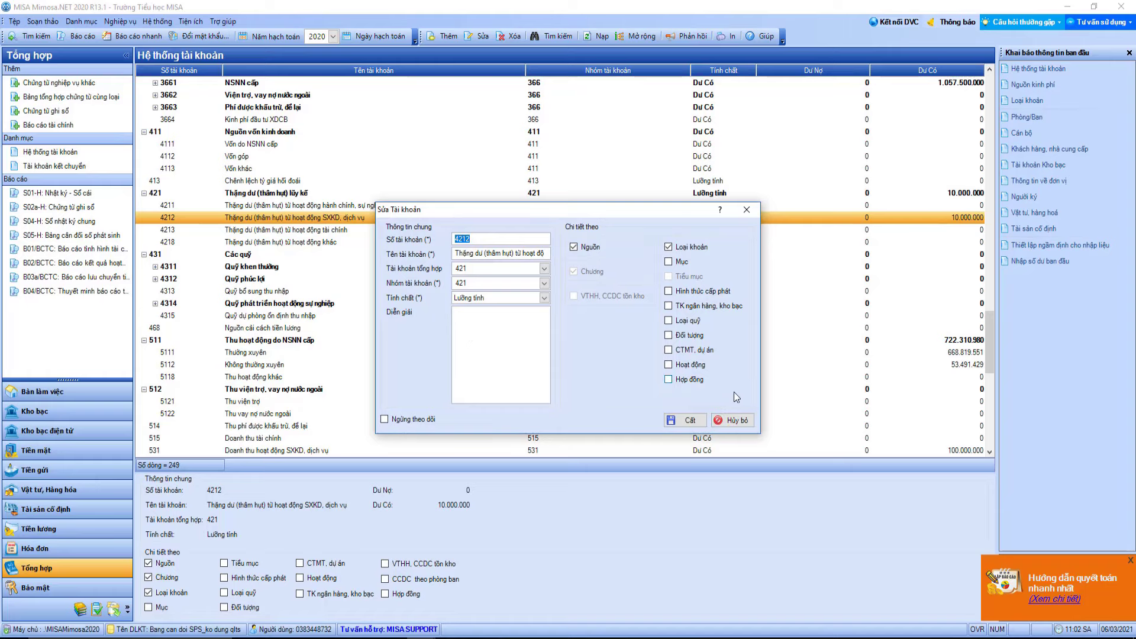
{"action": "left_click", "coordinate": [741, 421]}
Step: Find account 6421, enable detail tracking by Nguồn and Loại khoản, and save the account
{"action": "left_click", "coordinate": [559, 37]}
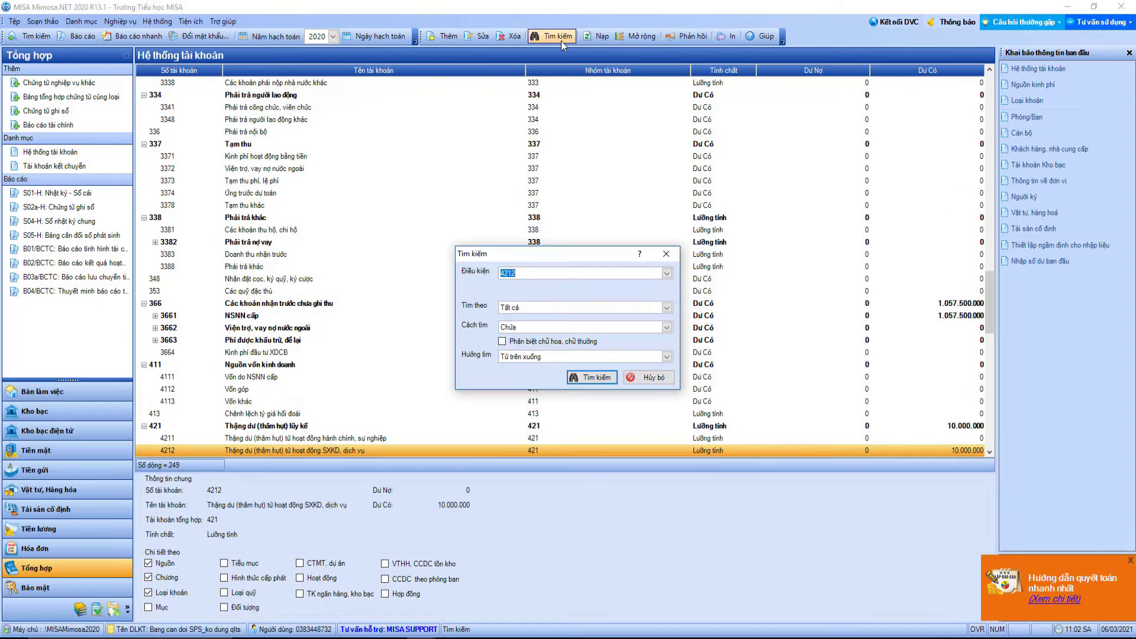
{"action": "type", "text": "6421"}
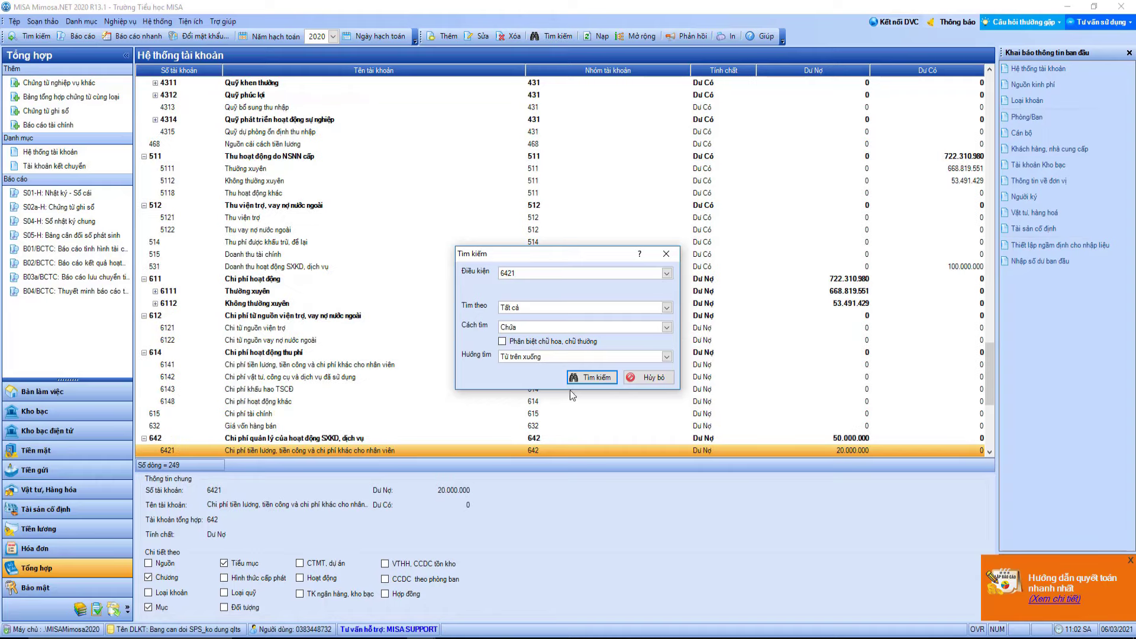
{"action": "key", "text": "Return"}
{"action": "double_click", "coordinate": [316, 453]}
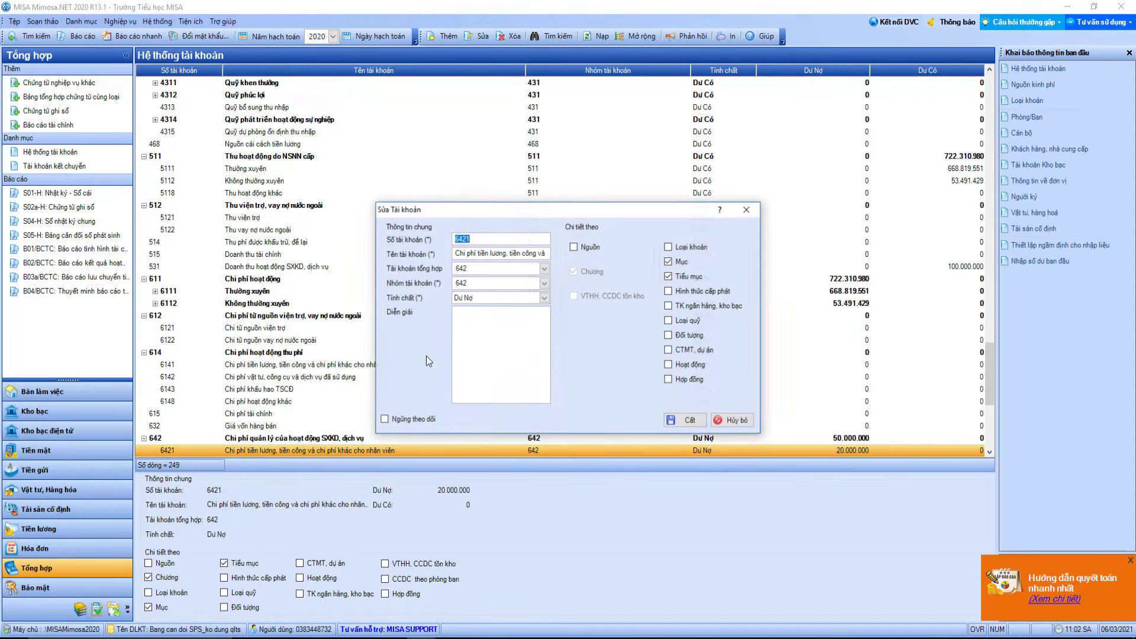
{"action": "left_click", "coordinate": [585, 249]}
{"action": "left_click", "coordinate": [686, 247]}
{"action": "left_click", "coordinate": [686, 420]}
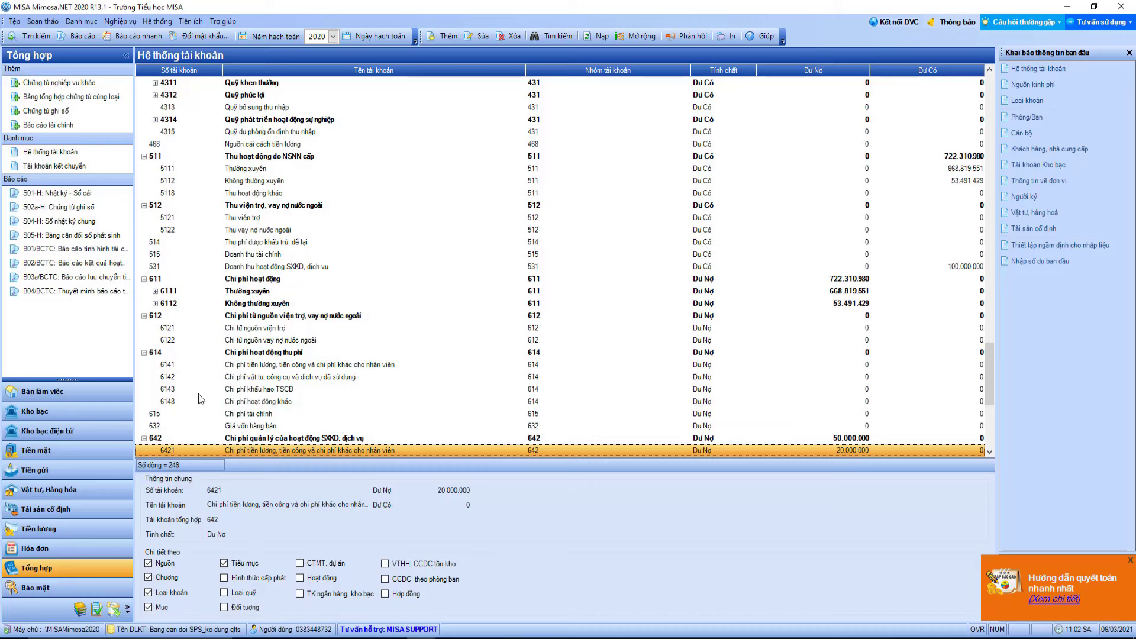
Step: Create a new operating results determination voucher, KCTC00020, dated and posted 31/12/2020, and save it
{"action": "left_click", "coordinate": [69, 576]}
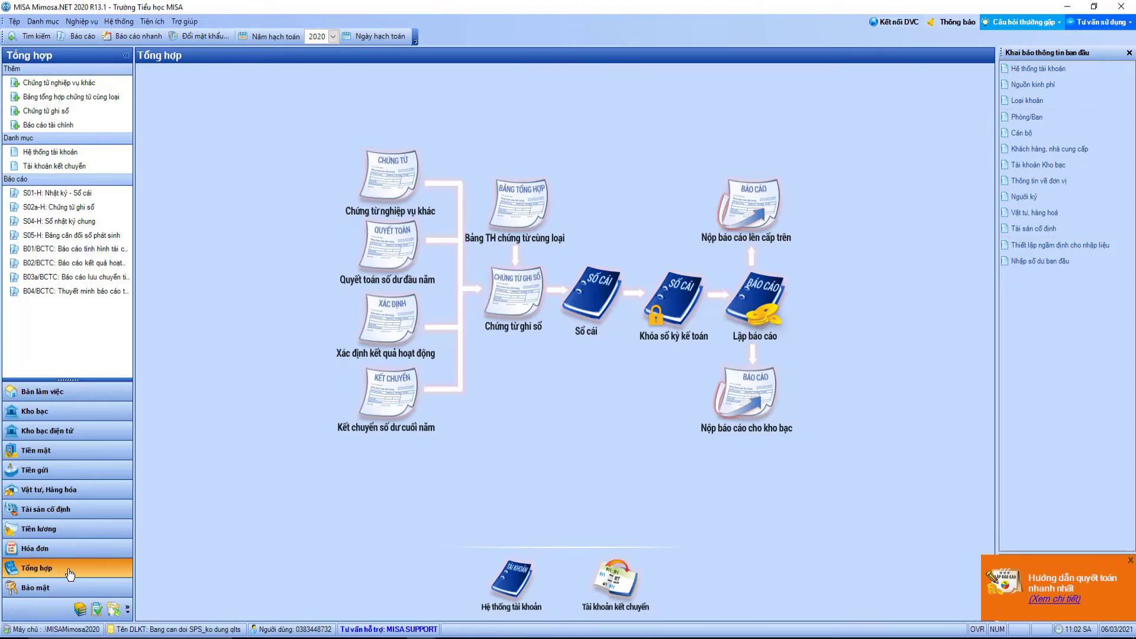
{"action": "left_click", "coordinate": [392, 322]}
{"action": "left_click", "coordinate": [416, 329]}
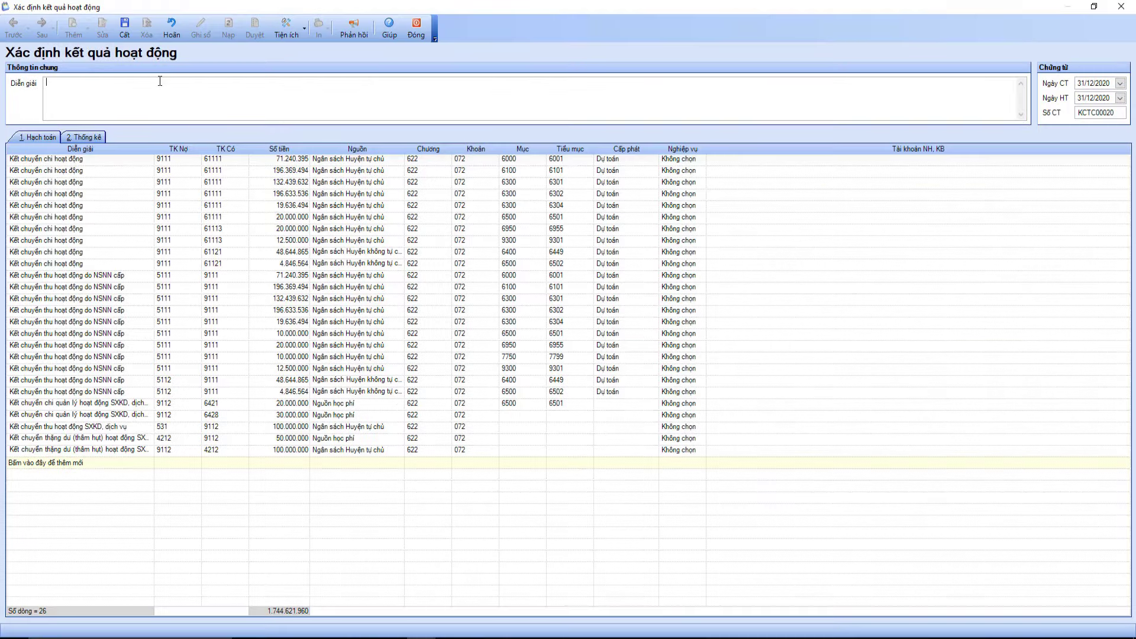
{"action": "left_click", "coordinate": [124, 25]}
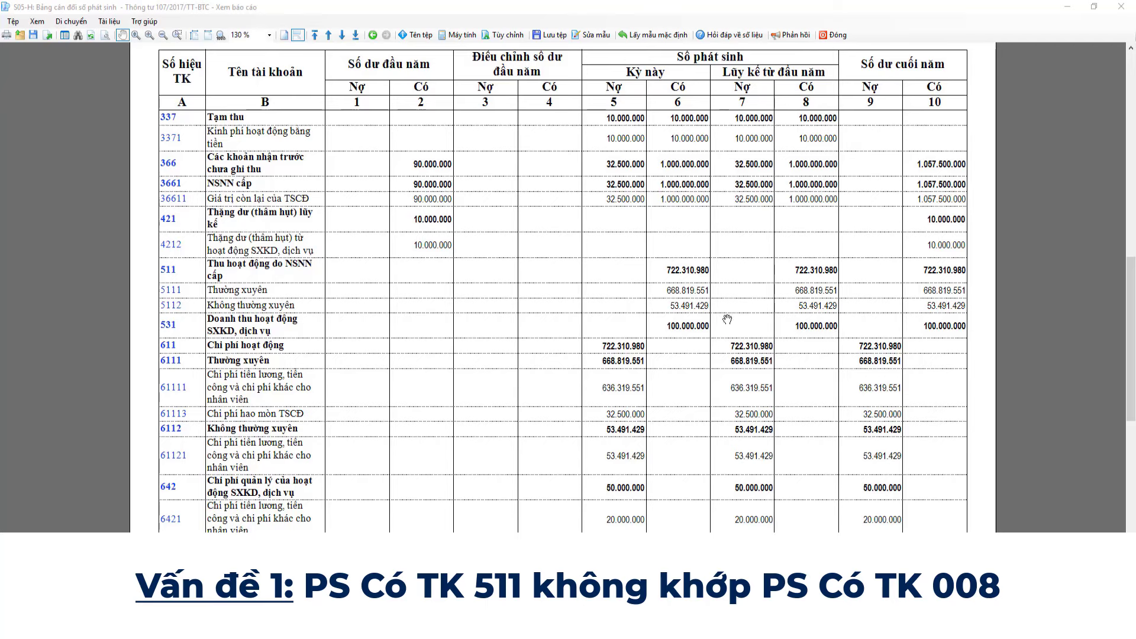
Step: Compare the credit movements of account 511 with those of off-balance account 008 in the S05-H trial balance
{"action": "scroll", "coordinate": [838, 436], "scroll_direction": "down", "scroll_amount": 2}
{"action": "scroll", "coordinate": [839, 436], "scroll_direction": "down", "scroll_amount": 3}
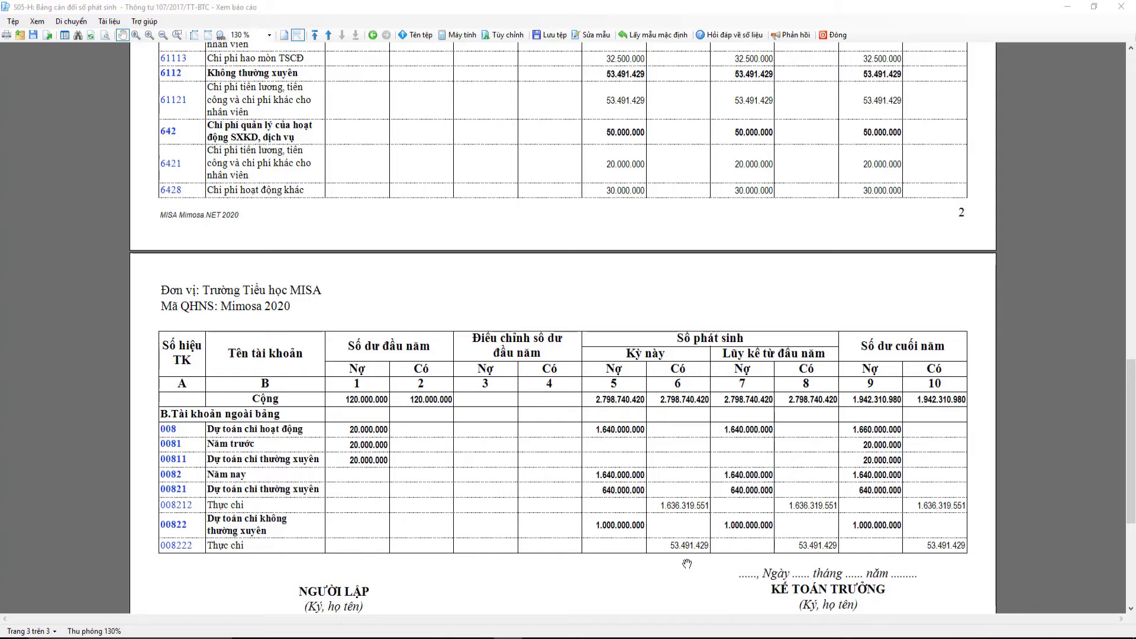
Step: Review accounts 511 and 611 in the S05-H report and consult the note on the 511 versus 008 mismatch
{"action": "scroll", "coordinate": [901, 475], "scroll_direction": "up", "scroll_amount": 5}
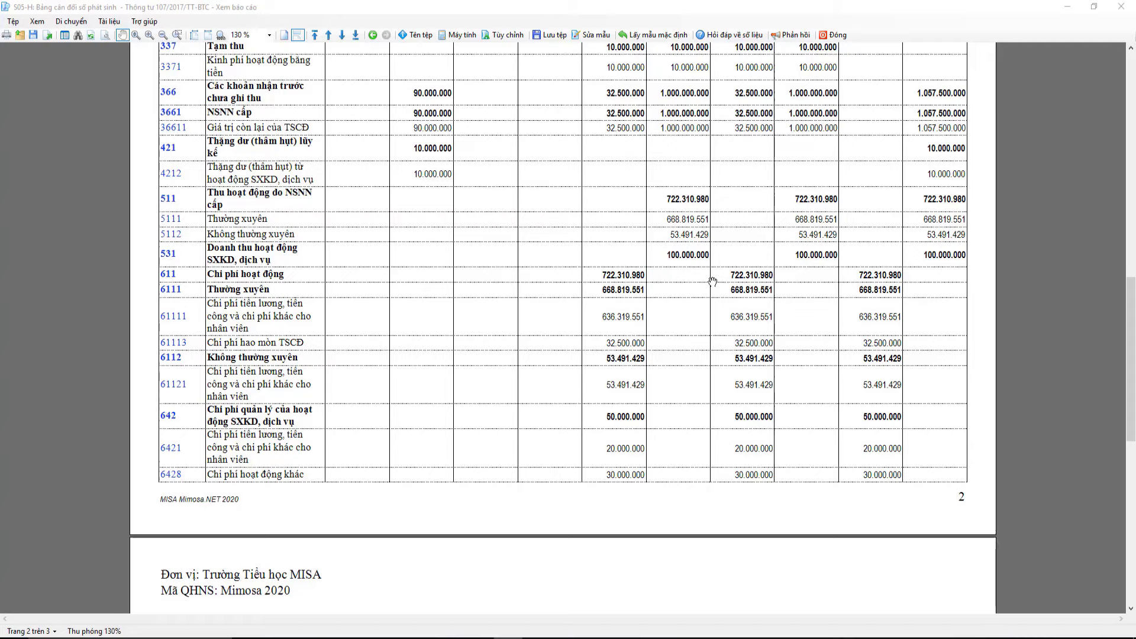
{"action": "left_click", "coordinate": [306, 636]}
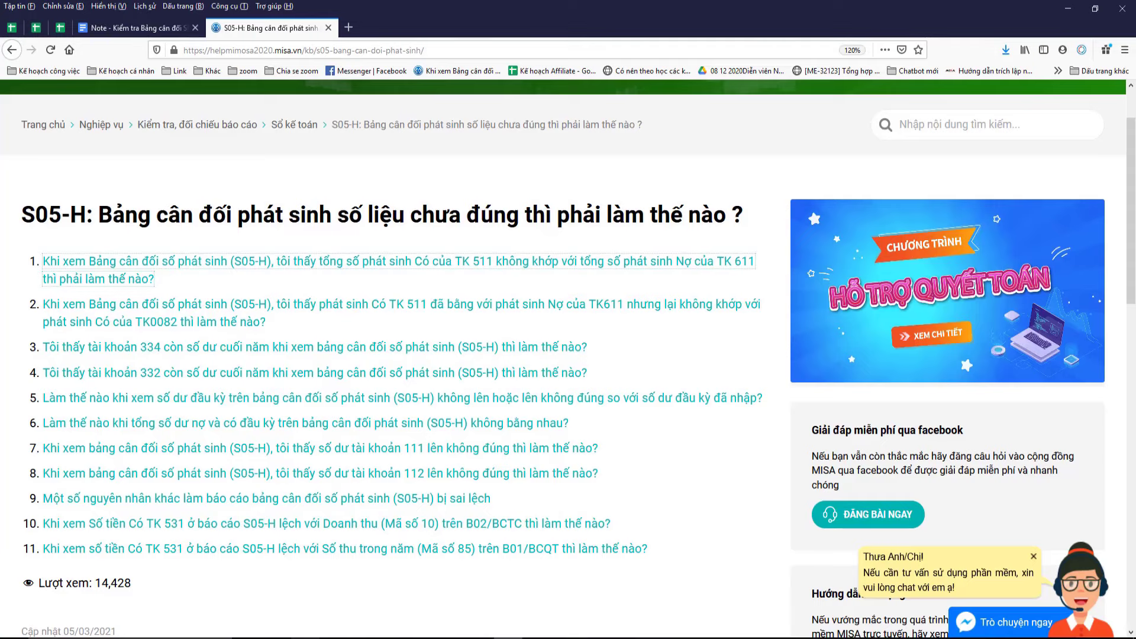
{"action": "left_click", "coordinate": [134, 28]}
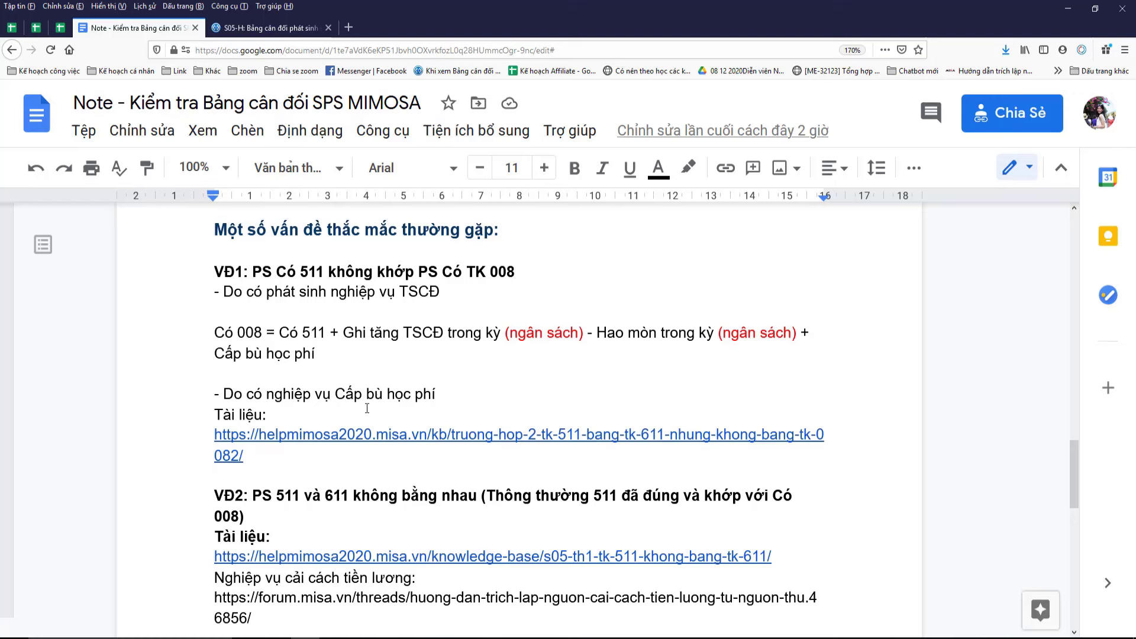
{"action": "left_click", "coordinate": [266, 28]}
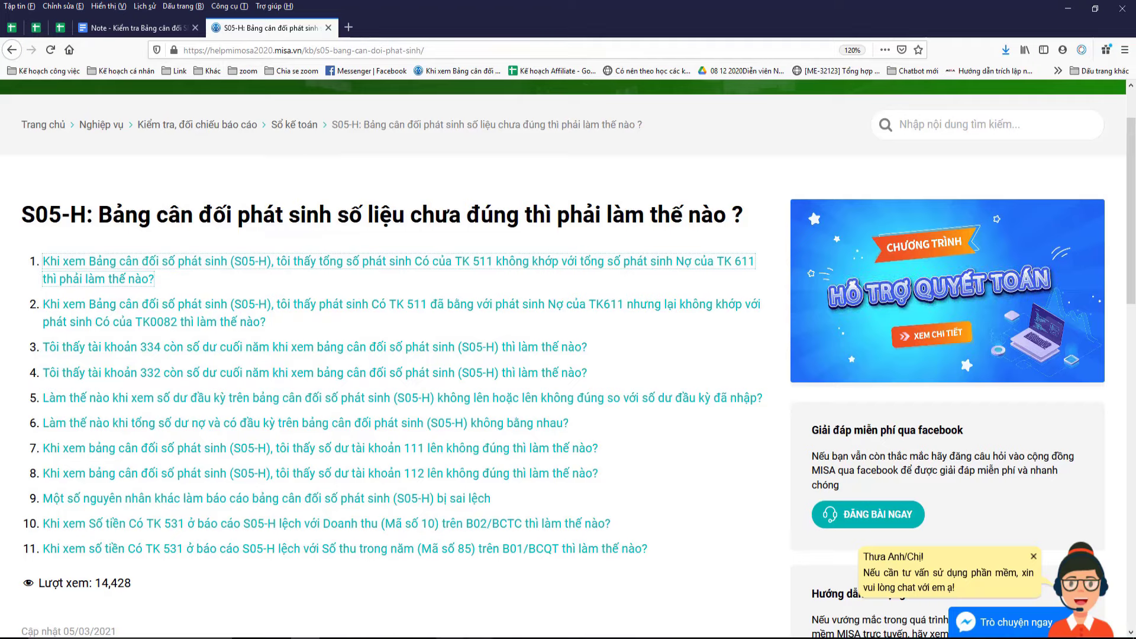
{"action": "left_click", "coordinate": [421, 637]}
{"action": "left_click", "coordinate": [350, 598]}
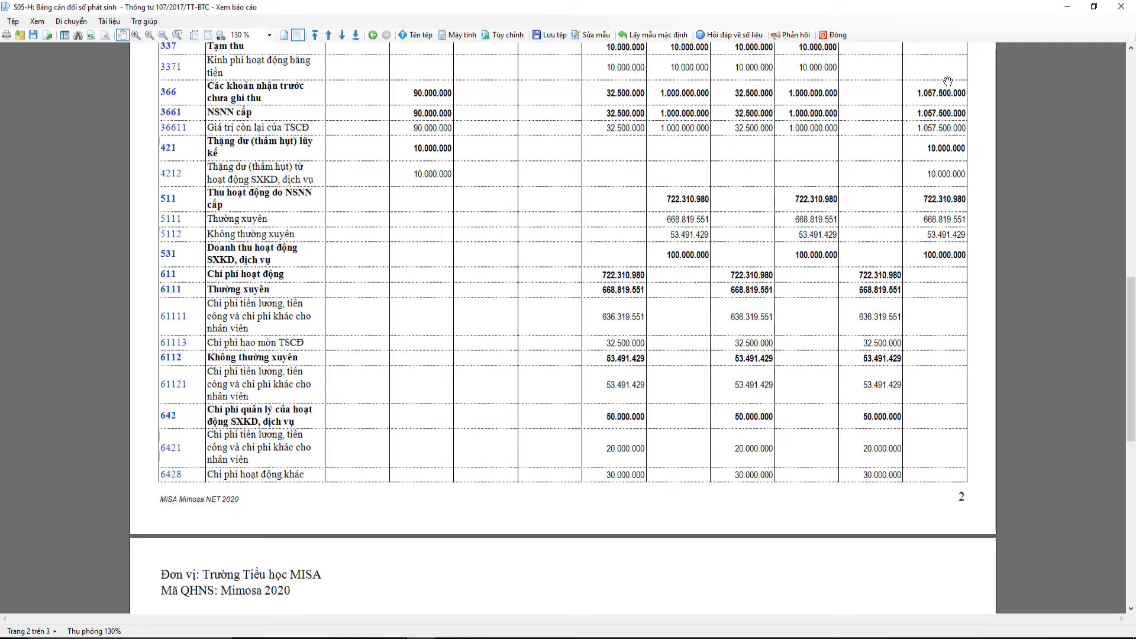
Step: Open the online user guide from MISA Mimosa and find the S05-H trial balance troubleshooting article under Sổ kế toán
{"action": "left_click", "coordinate": [1068, 8]}
{"action": "left_click", "coordinate": [1120, 26]}
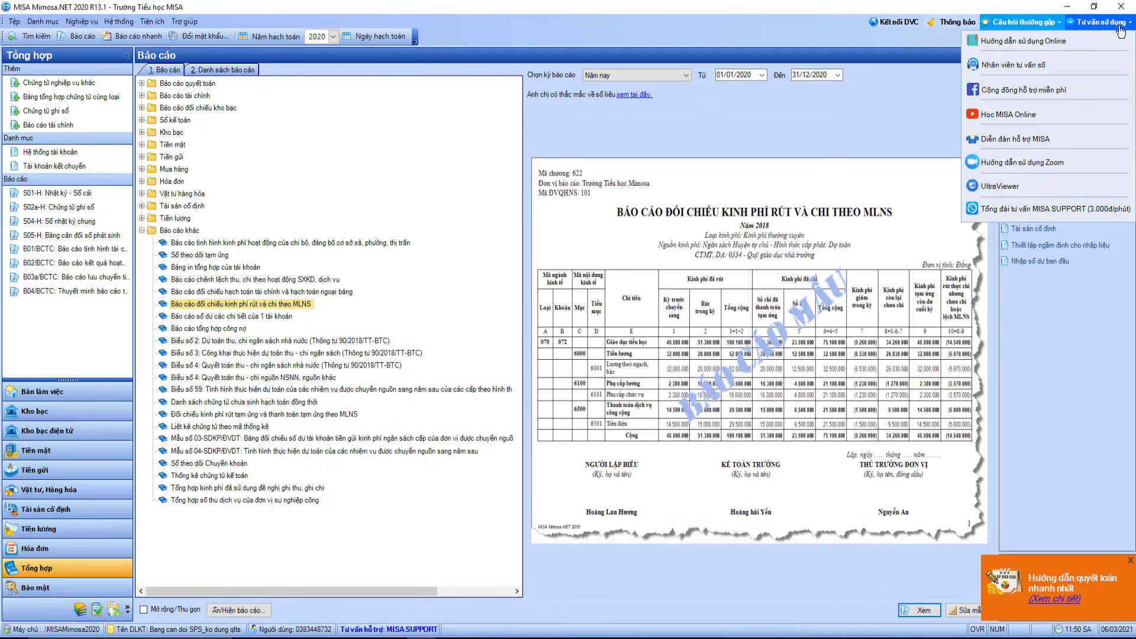
{"action": "left_click", "coordinate": [1065, 42]}
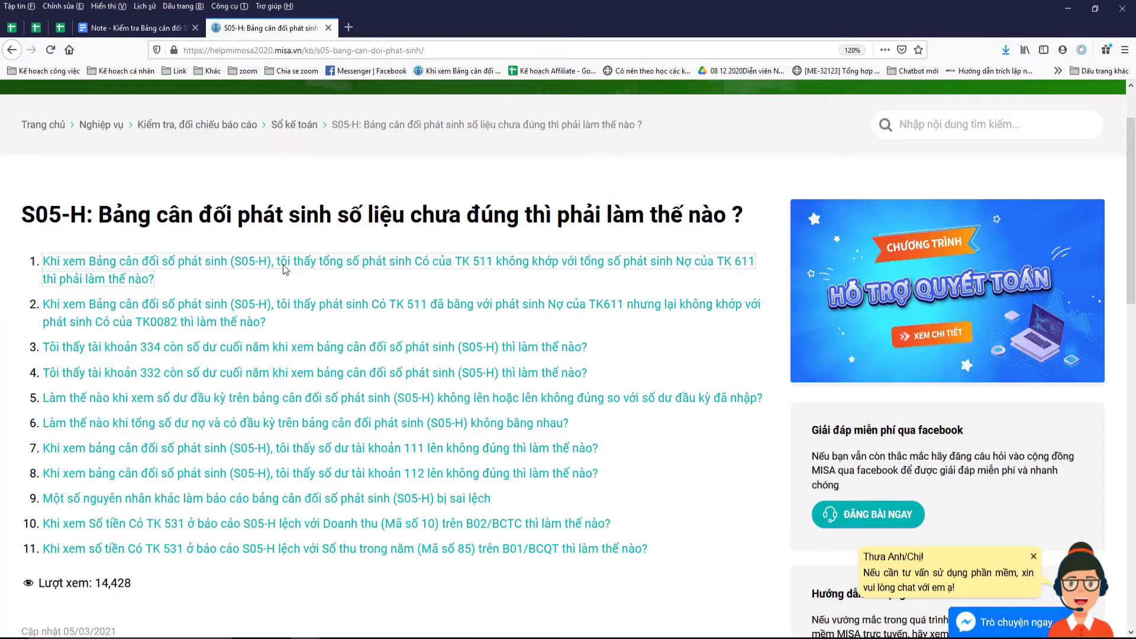
{"action": "left_click", "coordinate": [59, 125]}
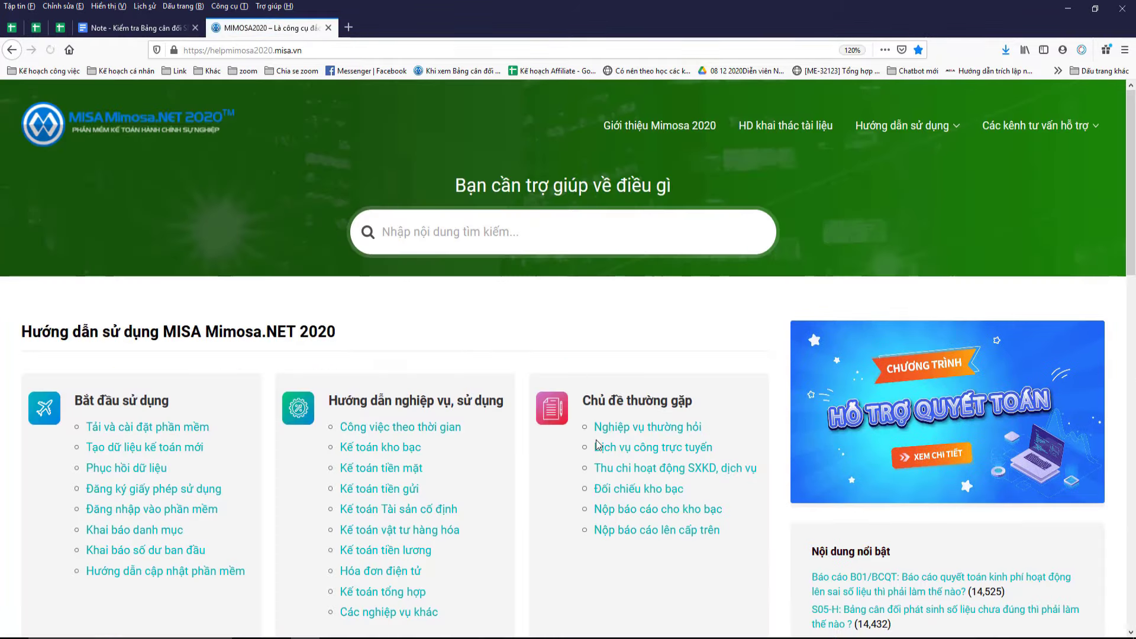
{"action": "scroll", "coordinate": [598, 445], "scroll_direction": "down", "scroll_amount": 5}
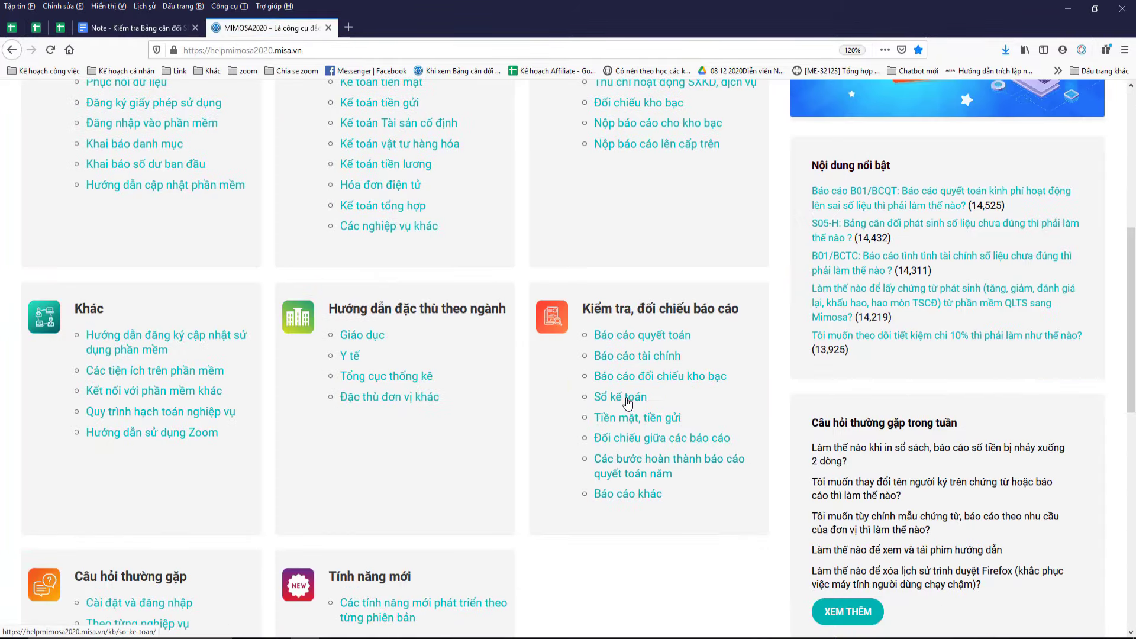
{"action": "left_click", "coordinate": [628, 403]}
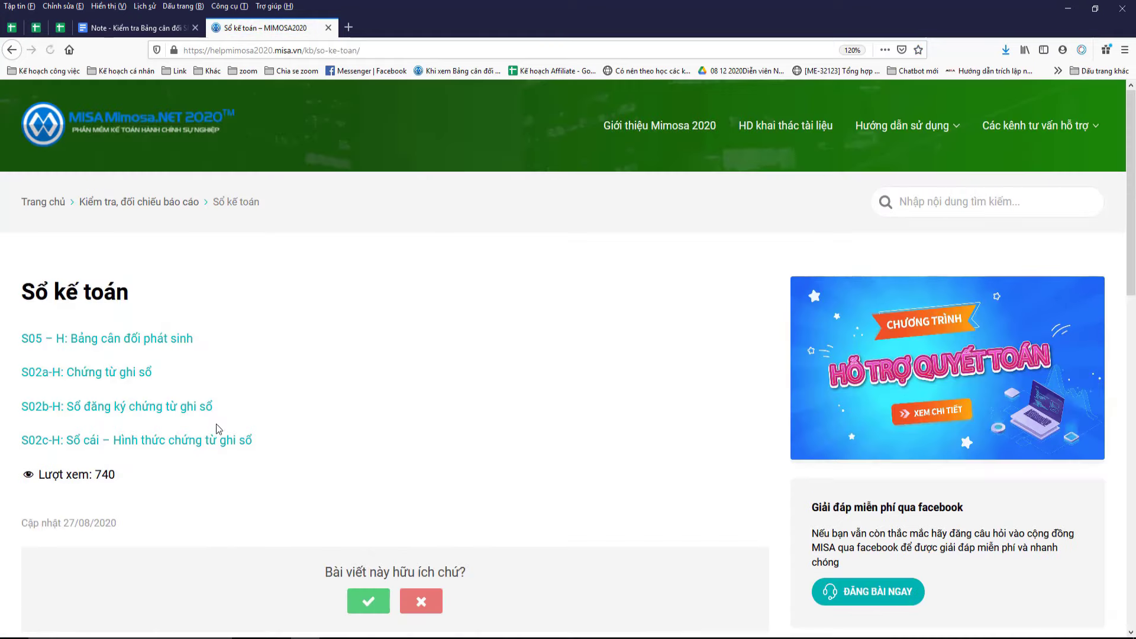
{"action": "left_click", "coordinate": [140, 343]}
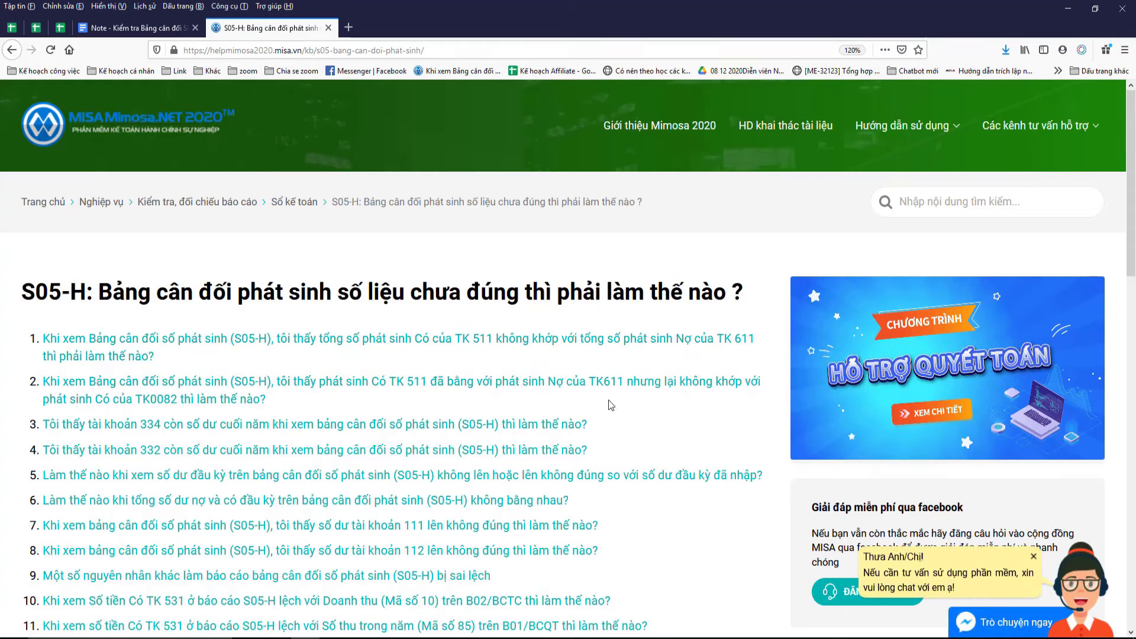
Step: Open the question about 511 matching 611 but not 0082 in a new browser tab and read both causes
{"action": "right_click", "coordinate": [214, 400]}
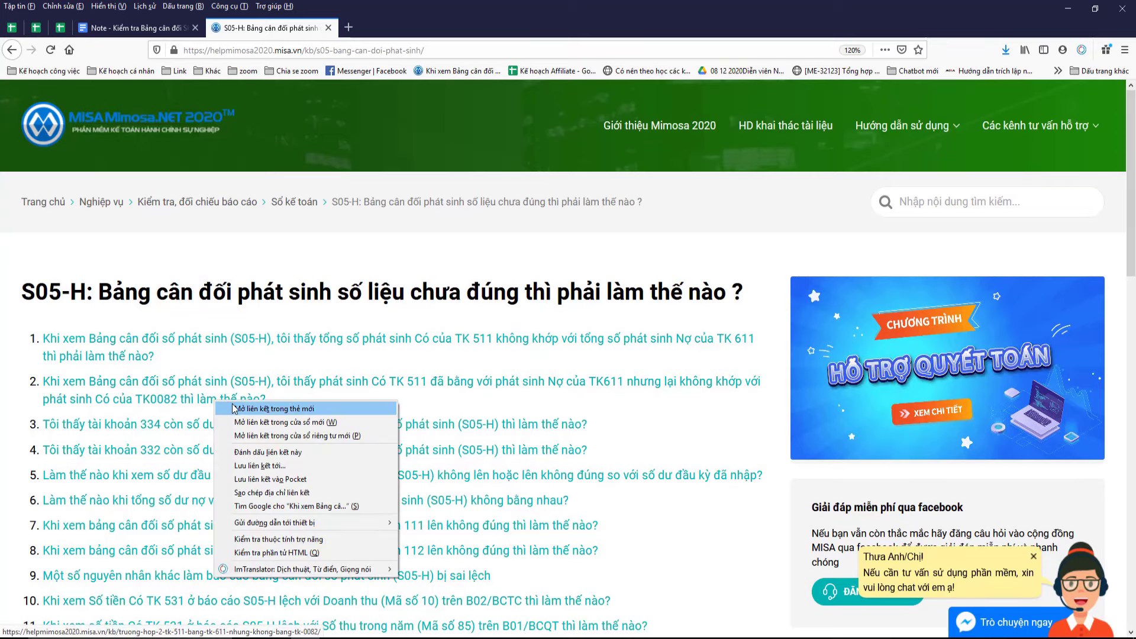
{"action": "left_click", "coordinate": [235, 409]}
{"action": "left_click", "coordinate": [387, 26]}
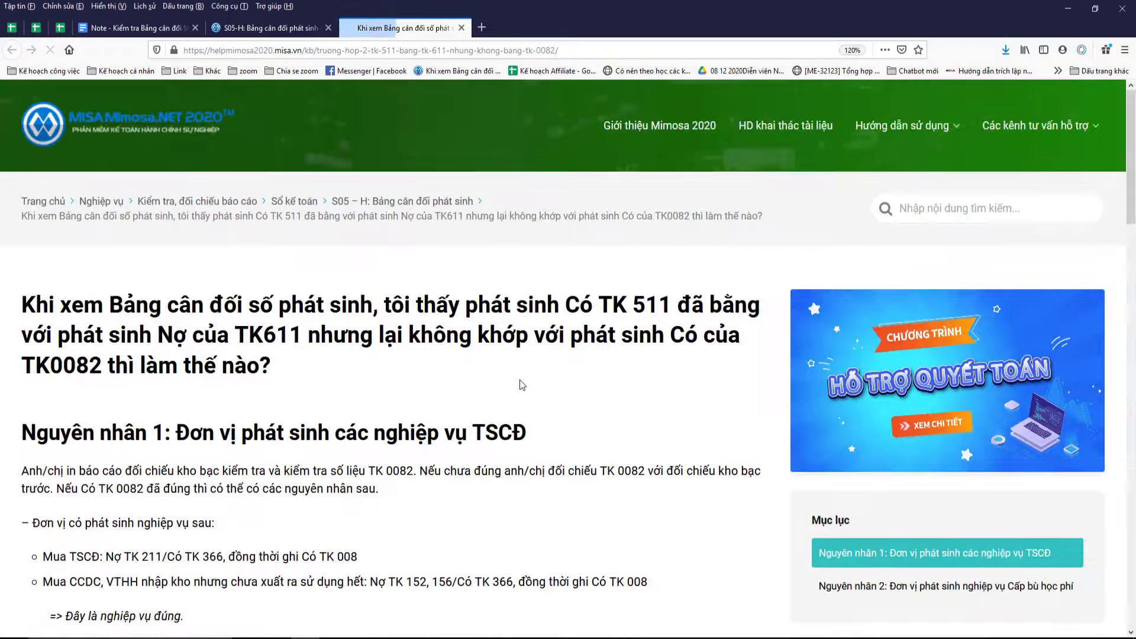
{"action": "scroll", "coordinate": [522, 385], "scroll_direction": "down", "scroll_amount": 8}
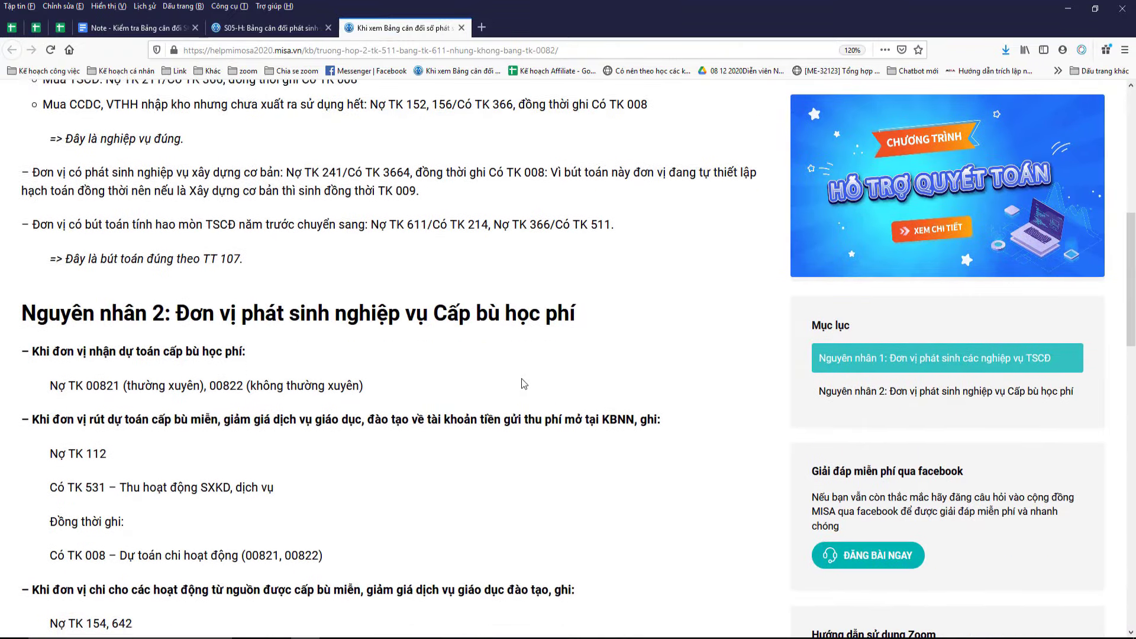
{"action": "scroll", "coordinate": [520, 391], "scroll_direction": "up", "scroll_amount": 2}
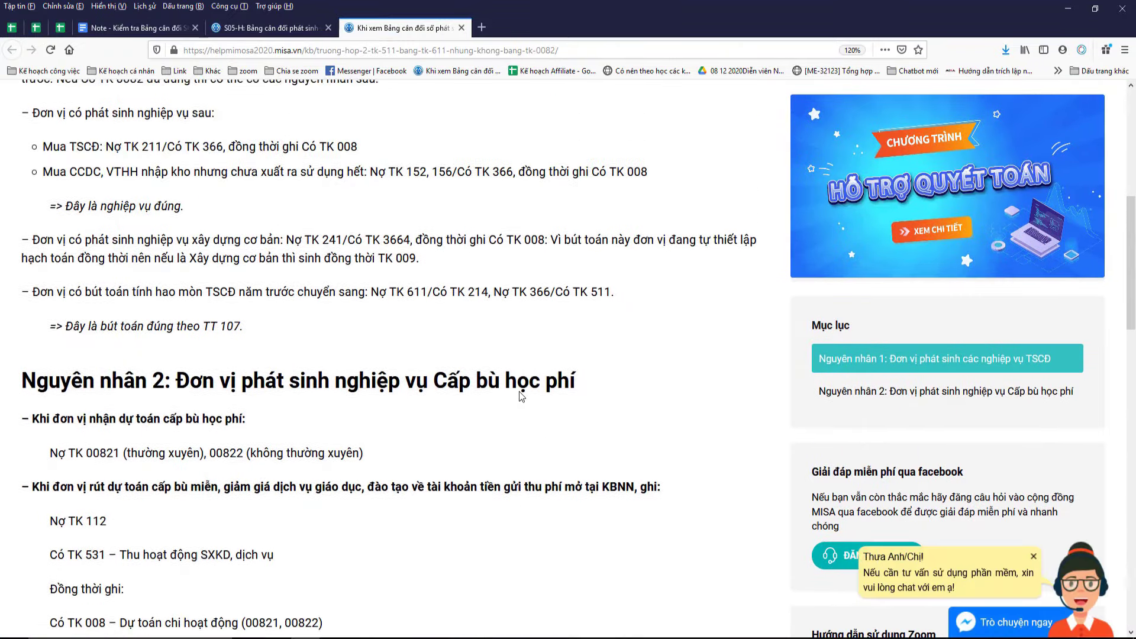
{"action": "scroll", "coordinate": [519, 392], "scroll_direction": "up", "scroll_amount": 3}
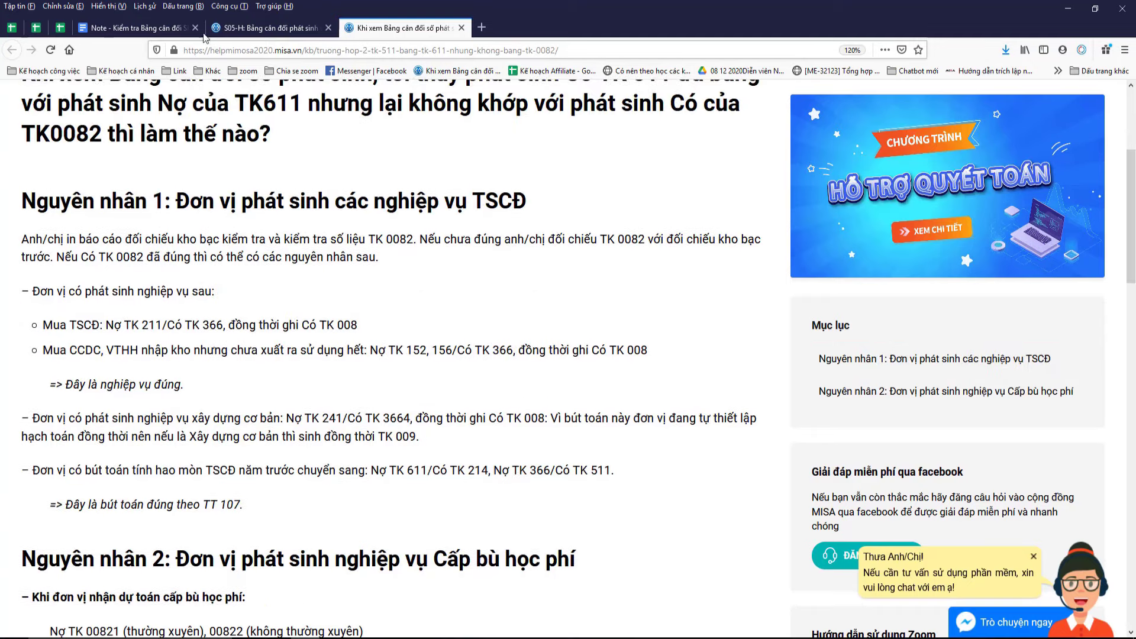
Step: Review the note's formula relating account 008 credits to 511, fixed asset increases, depreciation and tuition subsidies
{"action": "left_click", "coordinate": [140, 29]}
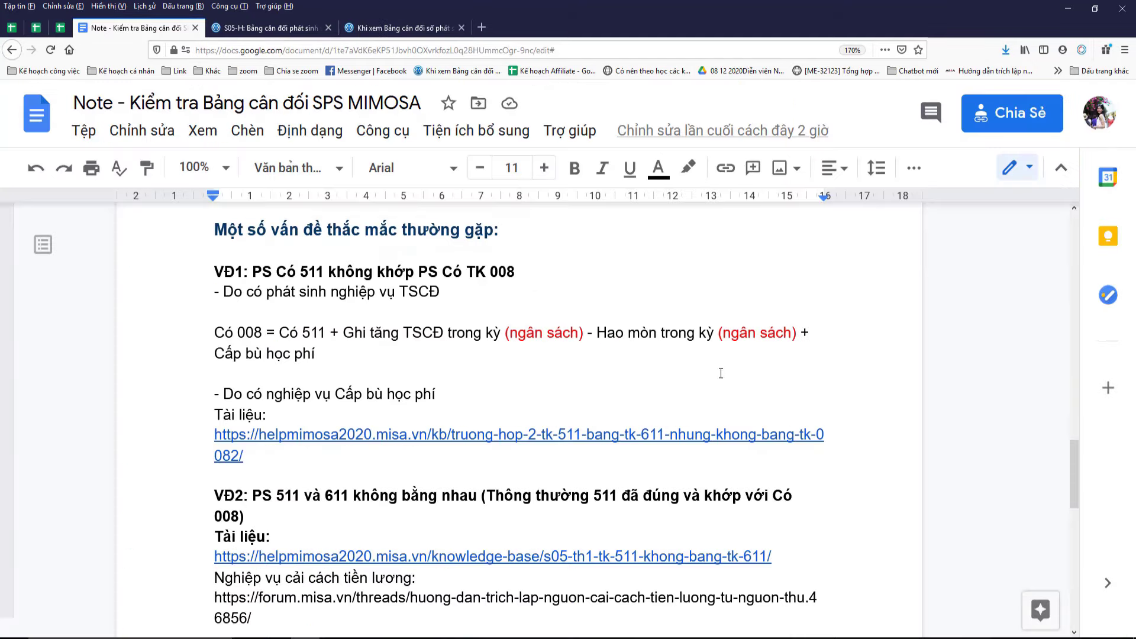
{"action": "scroll", "coordinate": [721, 373], "scroll_direction": "down", "scroll_amount": 2}
{"action": "scroll", "coordinate": [356, 370], "scroll_direction": "up", "scroll_amount": 2}
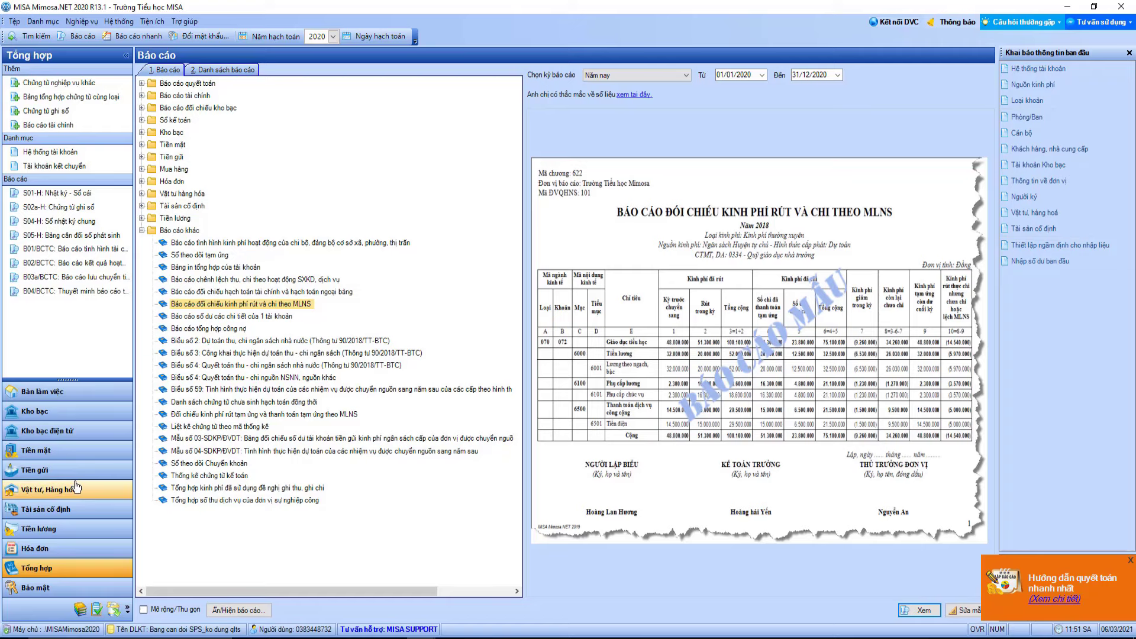
Step: In MISA Mimosa, open the fixed asset purchase voucher CKKB00012, check its entries and amount, and close it
{"action": "left_click", "coordinate": [80, 509]}
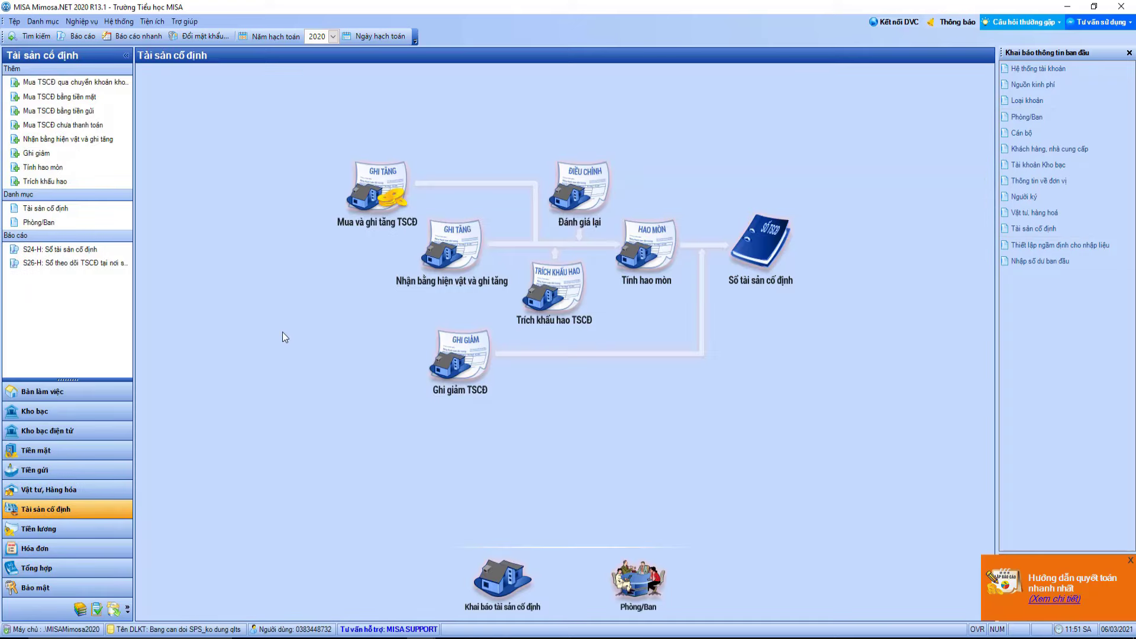
{"action": "left_click", "coordinate": [395, 198]}
{"action": "left_click", "coordinate": [427, 268]}
{"action": "double_click", "coordinate": [307, 104]}
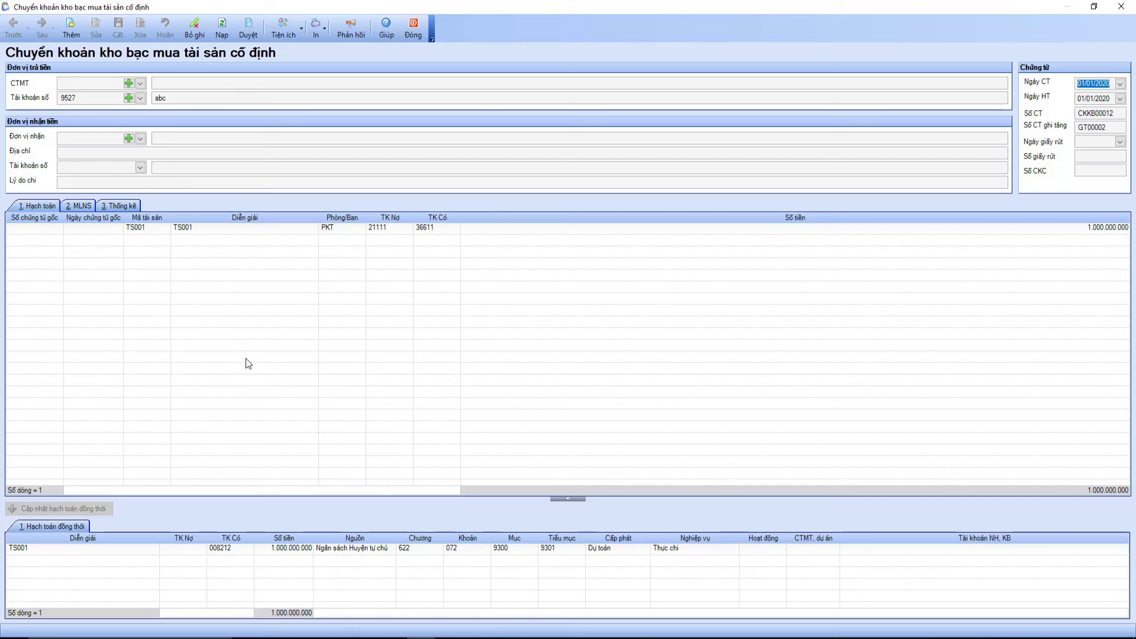
{"action": "left_click", "coordinate": [389, 230]}
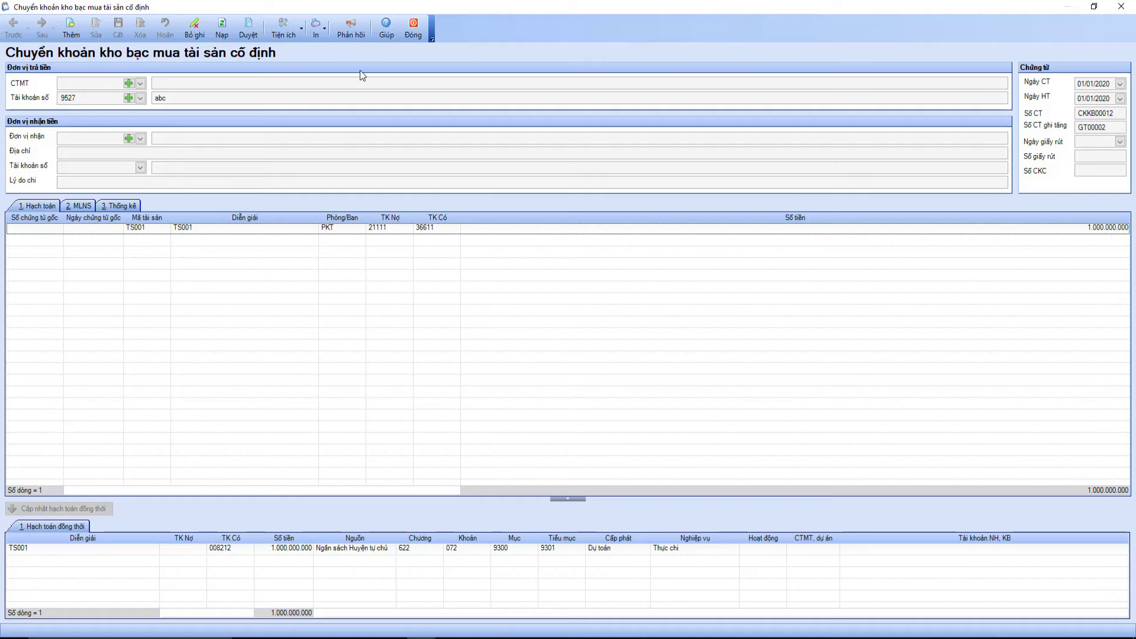
{"action": "left_click", "coordinate": [408, 31]}
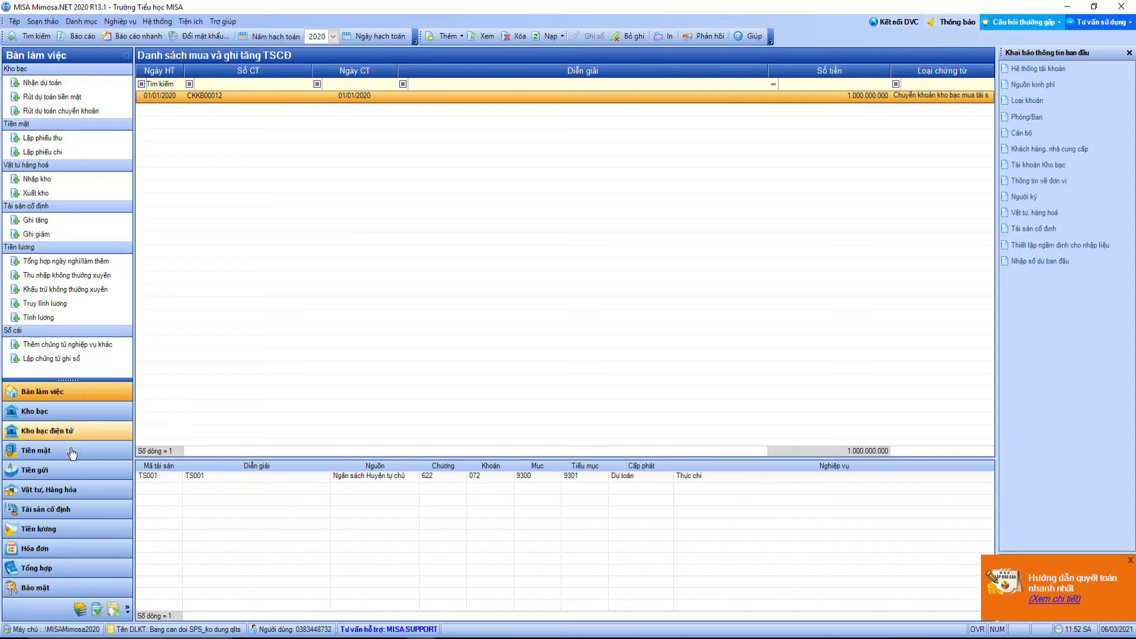
Step: Open the 2020 fixed asset depreciation voucher HM00002, check its accounting entries, and close it
{"action": "left_click", "coordinate": [52, 510]}
{"action": "left_click", "coordinate": [657, 252]}
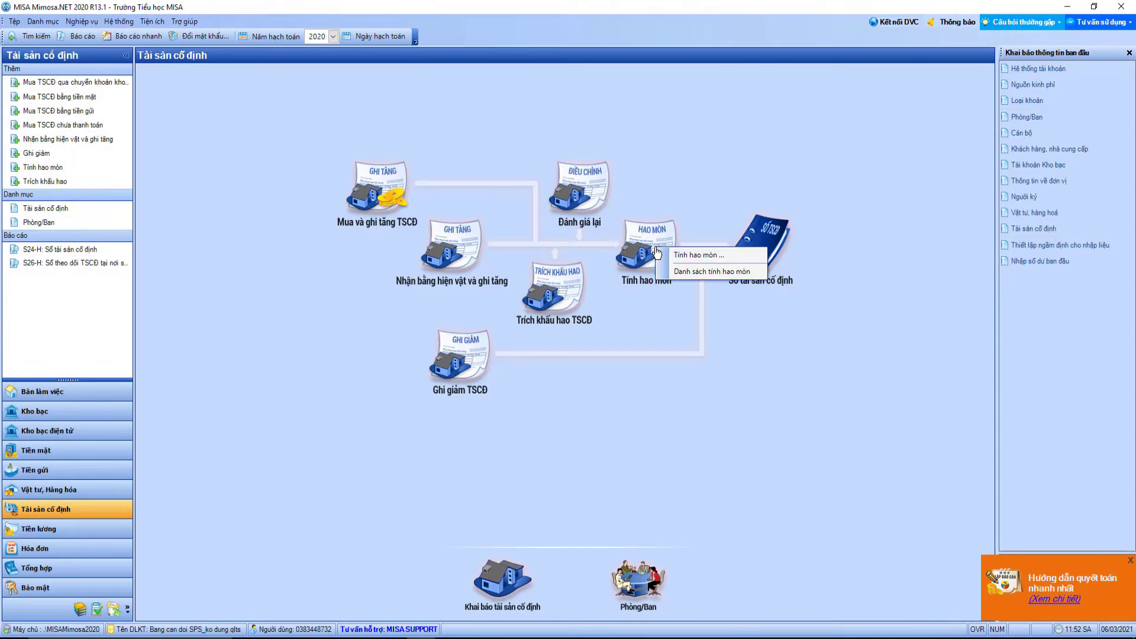
{"action": "left_click", "coordinate": [672, 272]}
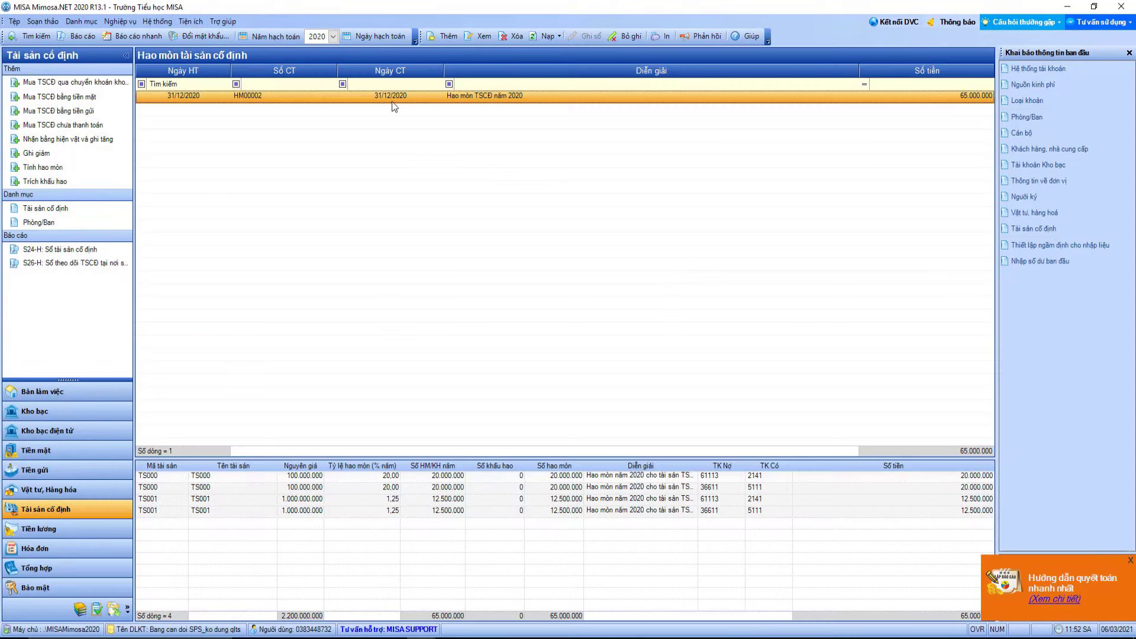
{"action": "double_click", "coordinate": [388, 97]}
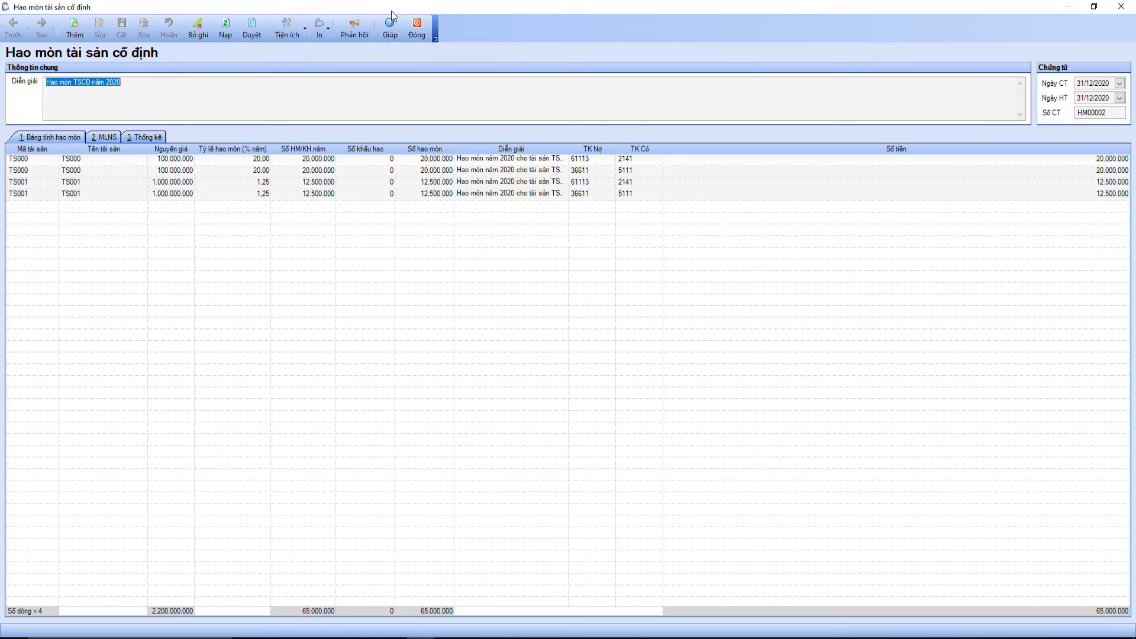
{"action": "left_click", "coordinate": [417, 28]}
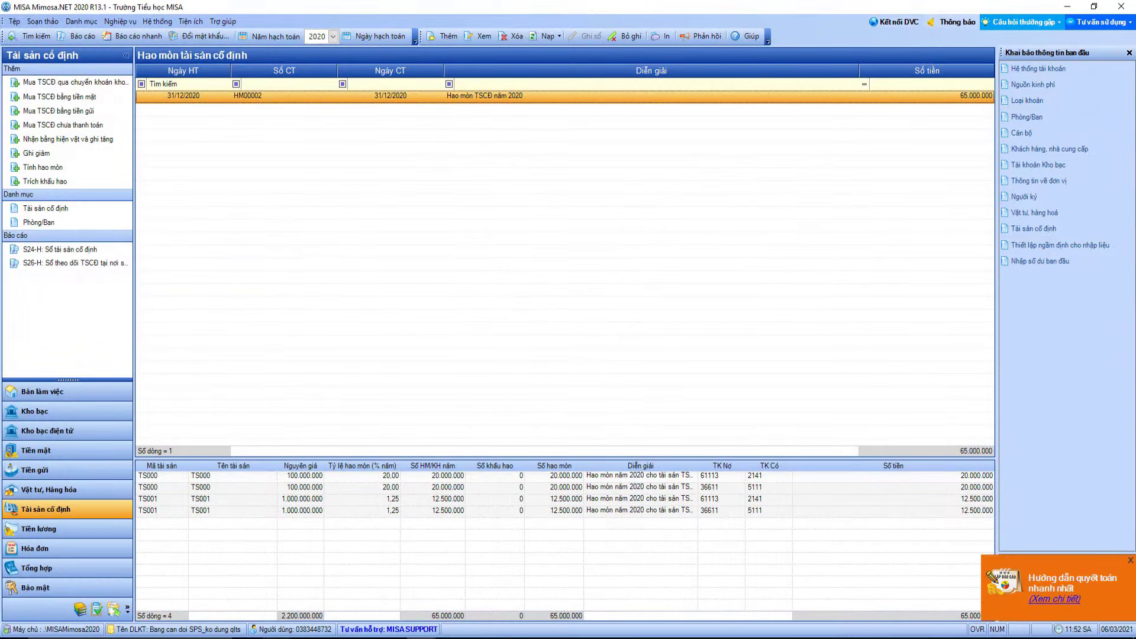
Step: Return to the S05-H report and export it to the Desktop as an Excel file named "Bang can doi so phat sinh"
{"action": "key", "text": "alt+Tab"}
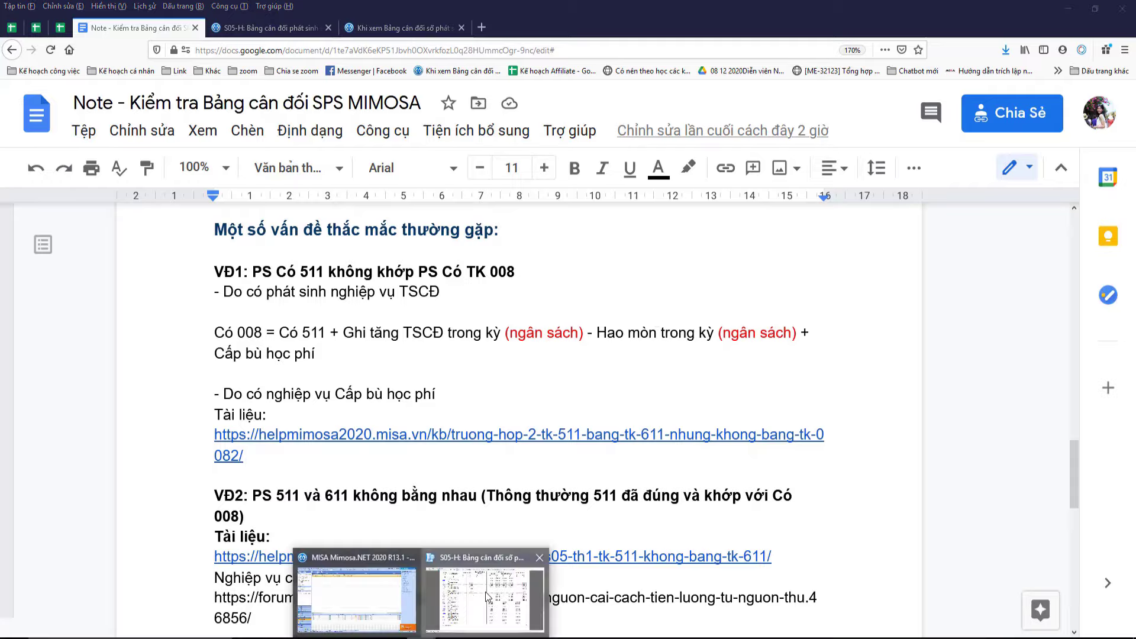
{"action": "left_click", "coordinate": [485, 595]}
{"action": "scroll", "coordinate": [893, 435], "scroll_direction": "down", "scroll_amount": 5}
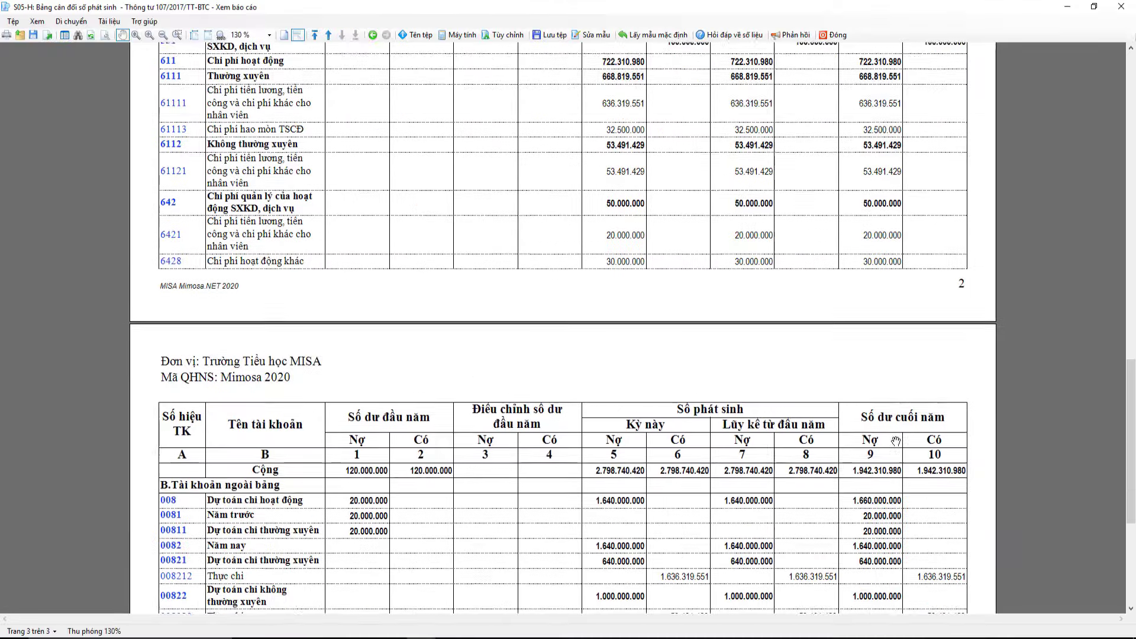
{"action": "left_click", "coordinate": [49, 35]}
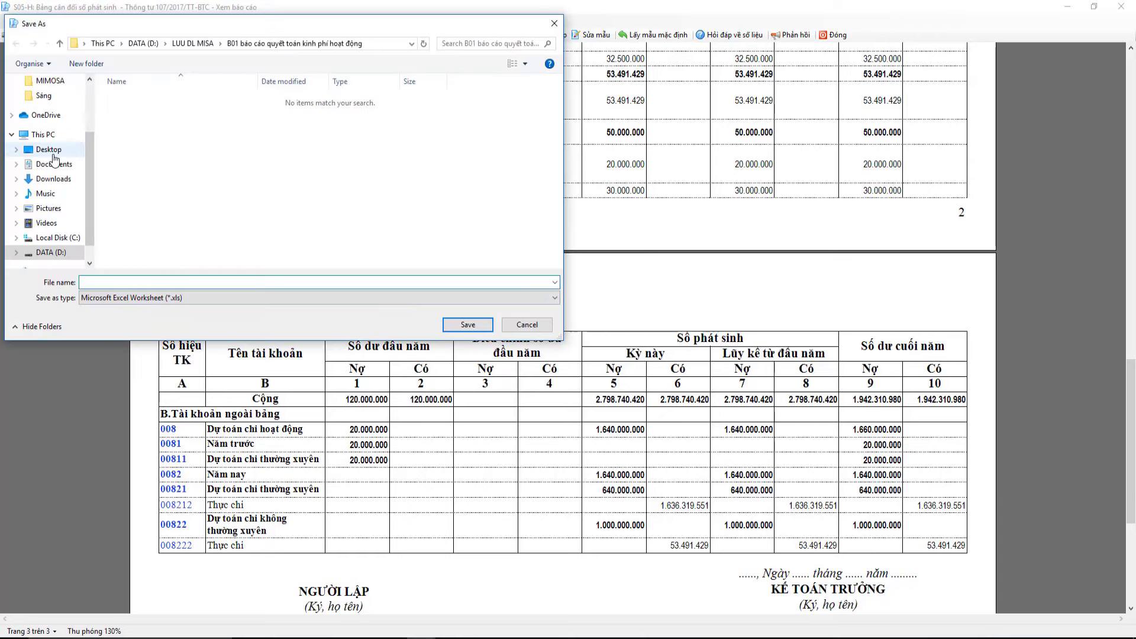
{"action": "scroll", "coordinate": [55, 111], "scroll_direction": "up", "scroll_amount": 1}
{"action": "left_click", "coordinate": [49, 232]}
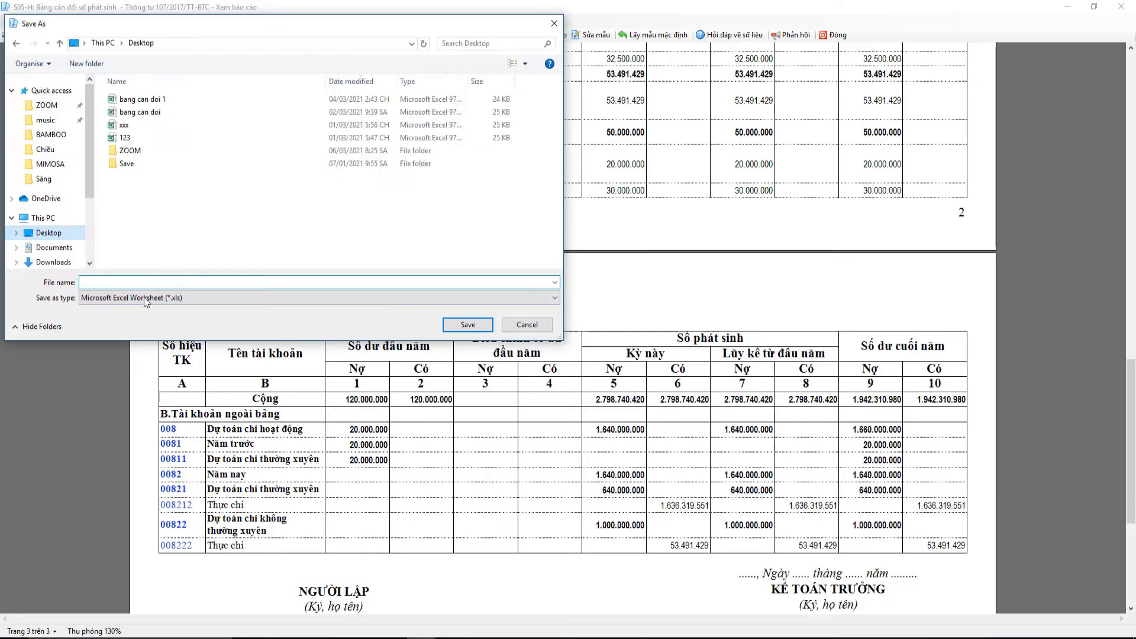
{"action": "left_click", "coordinate": [160, 281]}
{"action": "type", "text": "Bang"}
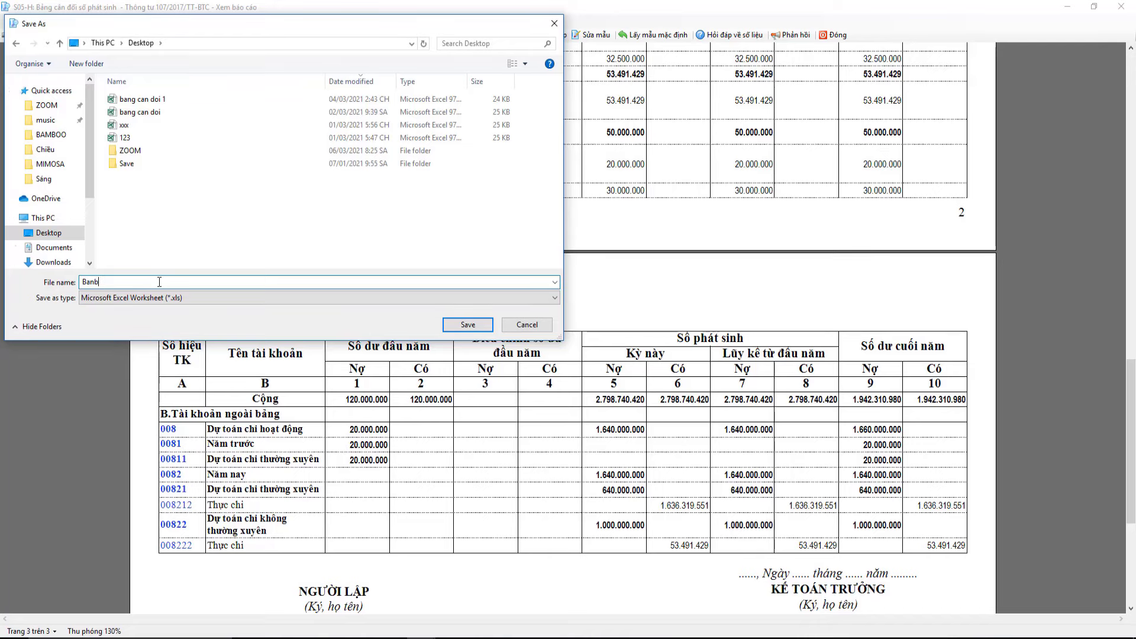
{"action": "type", "text": " can doi phat sinh"}
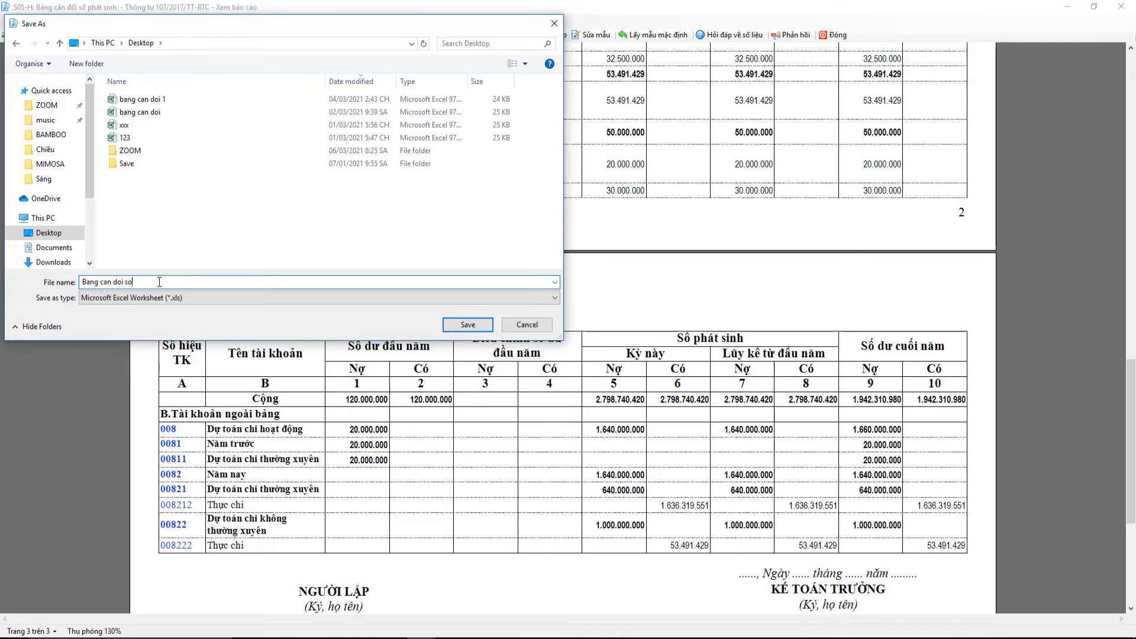
{"action": "key", "text": "Return"}
{"action": "left_click", "coordinate": [601, 371]}
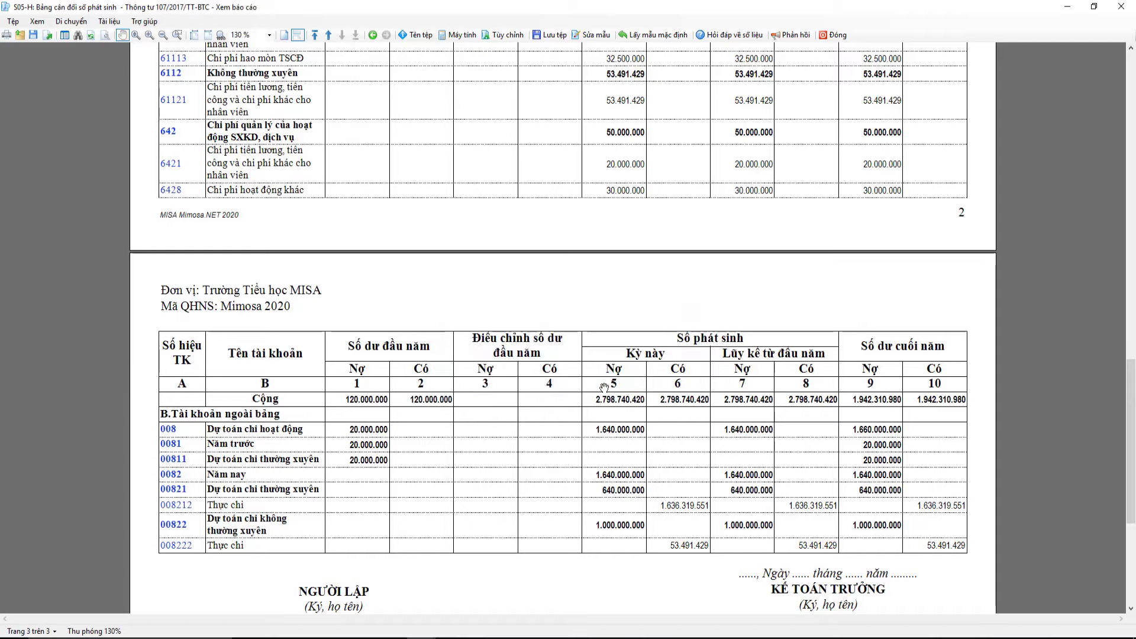
Step: Show the desktop and open the exported workbook "Bang can doi so phat sinh"
{"action": "right_click", "coordinate": [616, 632]}
{"action": "left_click", "coordinate": [648, 568]}
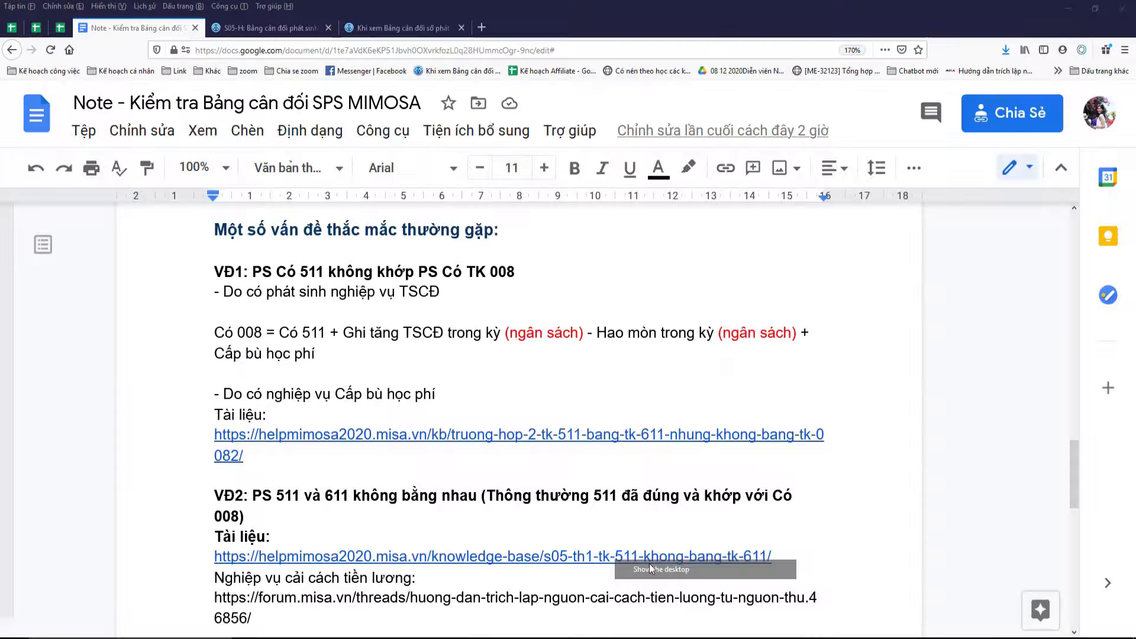
{"action": "double_click", "coordinate": [158, 402]}
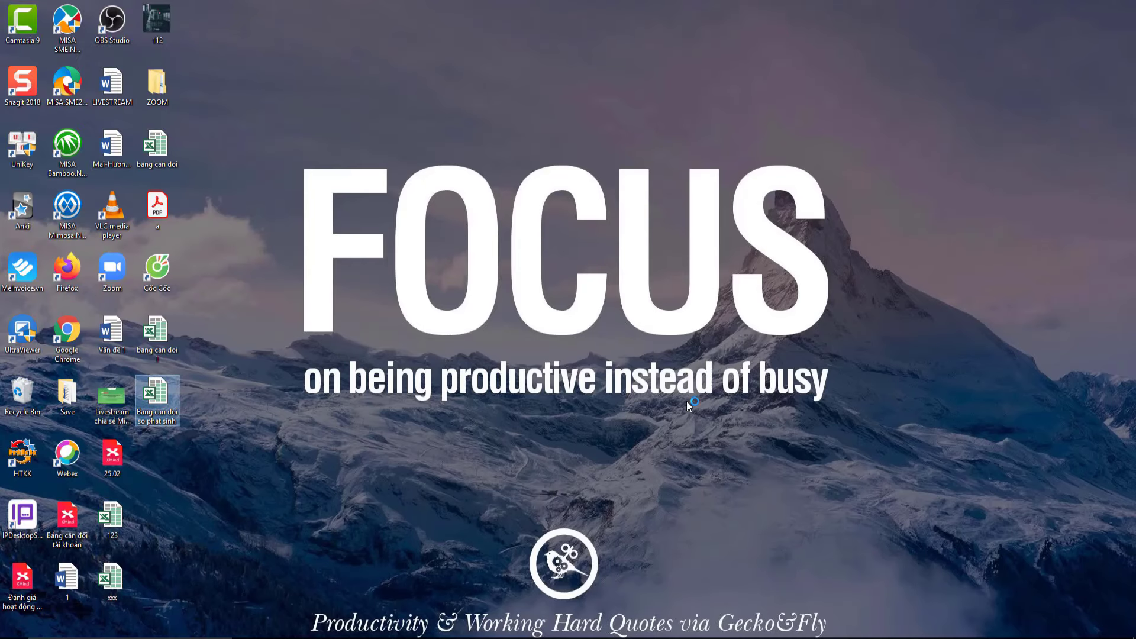
Step: Label cell W82, beside the off-balance-sheet accounts in the exported S05-H sheet, as "Co 008"
{"action": "scroll", "coordinate": [577, 437], "scroll_direction": "down", "scroll_amount": 20}
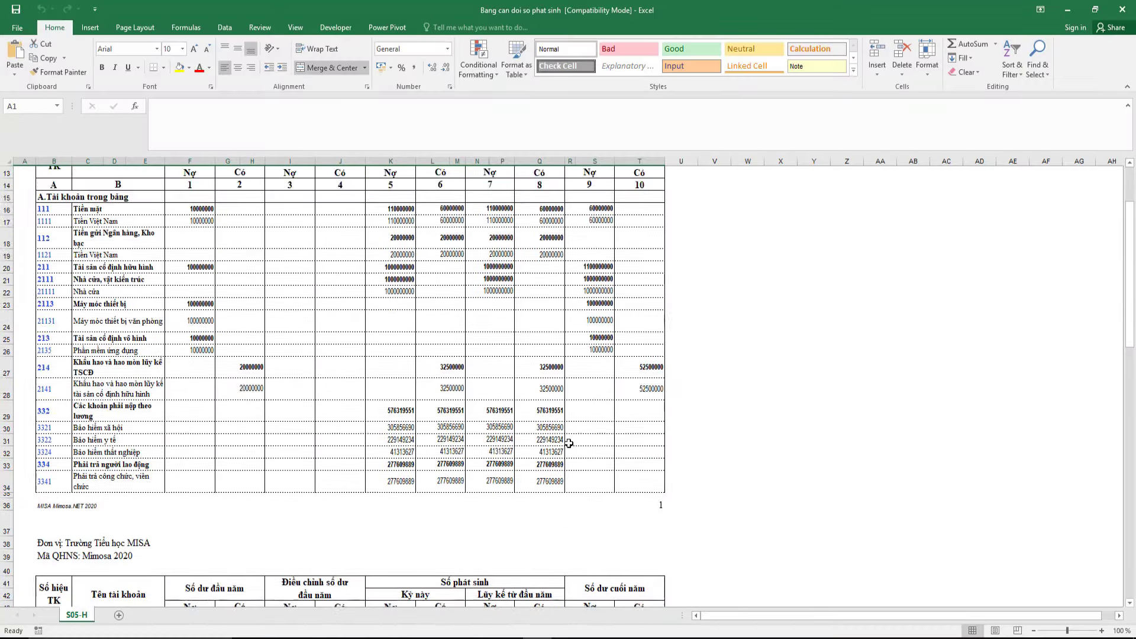
{"action": "scroll", "coordinate": [575, 450], "scroll_direction": "down", "scroll_amount": 5}
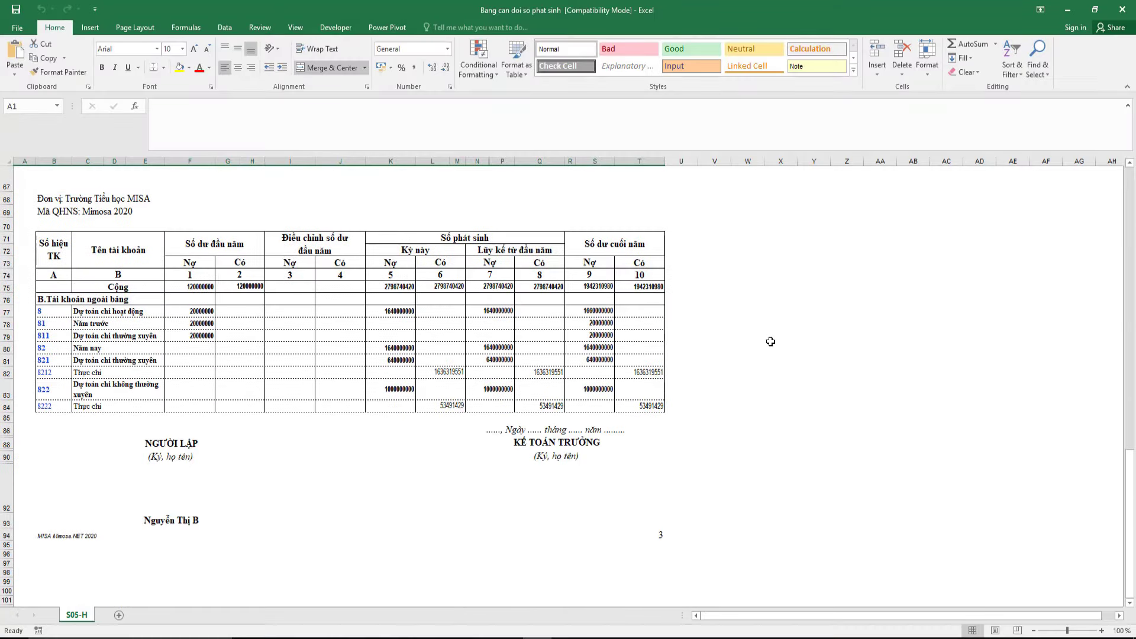
{"action": "left_click", "coordinate": [754, 369]}
{"action": "type", "text": "Co "}
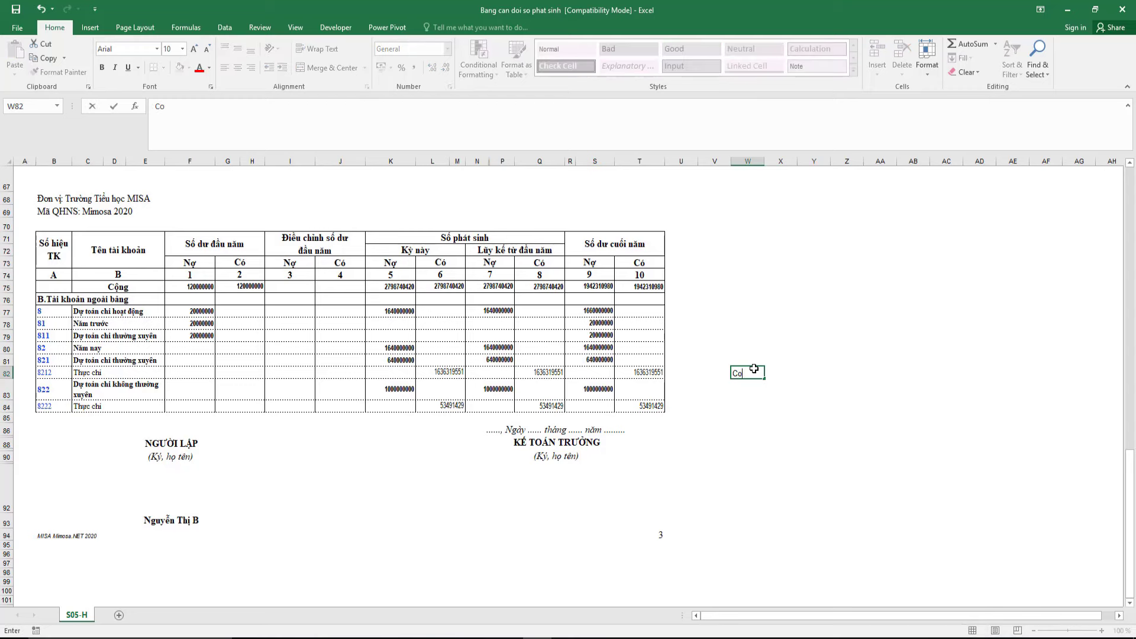
{"action": "type", "text": "00"}
{"action": "key", "text": "Return"}
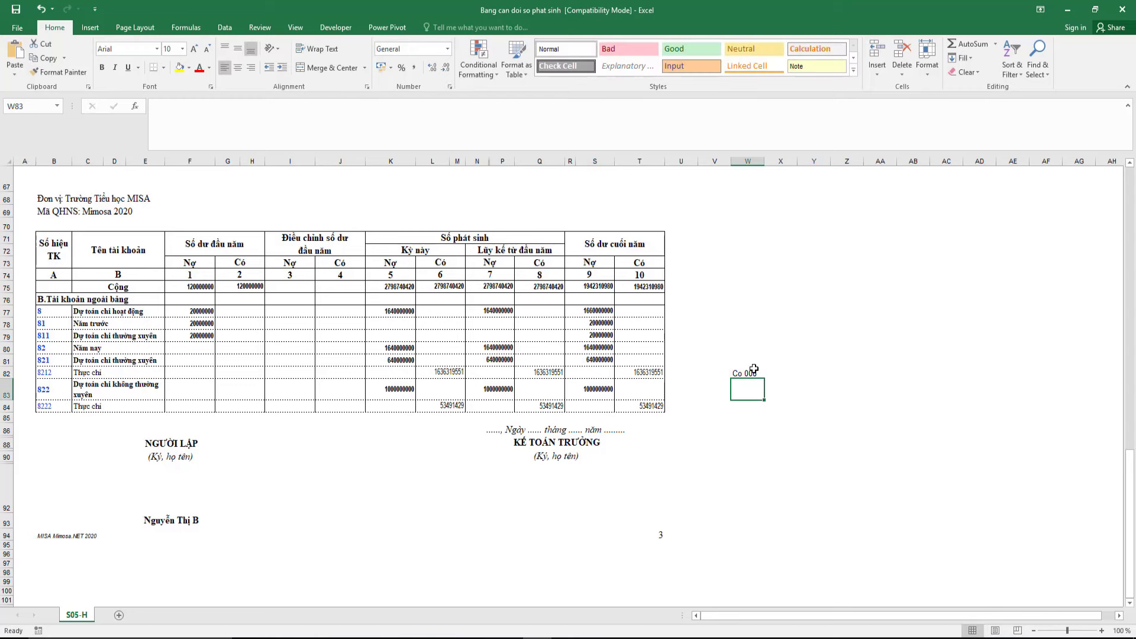
Step: In W83, total the period's credit amounts for accounts 8212 and 8222 with the formula =L82+L84
{"action": "type", "text": "="}
{"action": "left_click", "coordinate": [449, 373]}
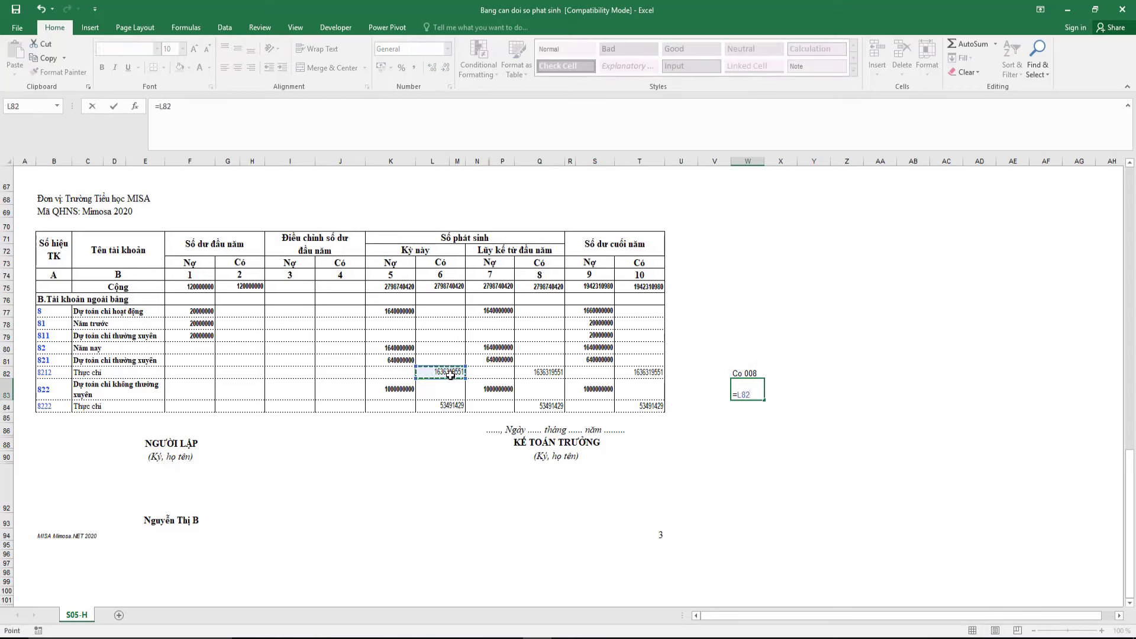
{"action": "type", "text": "+"}
{"action": "left_click", "coordinate": [450, 406]}
{"action": "key", "text": "Return"}
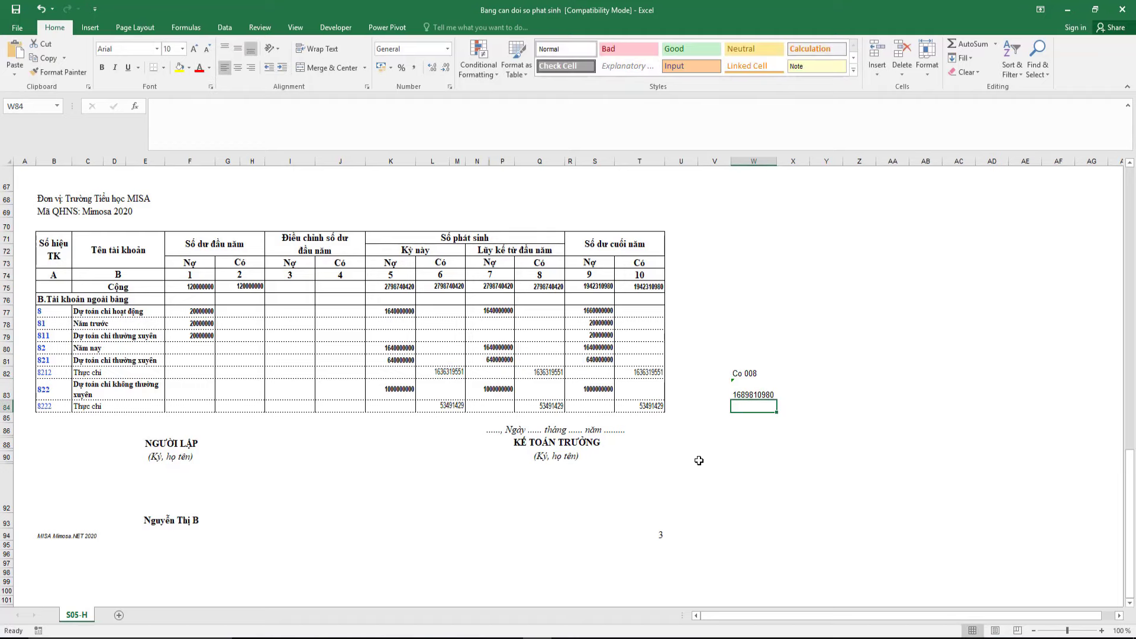
Step: Begin a formula in W58 that adds account 611's cumulative debit in N56 and account 211's period debit in K20
{"action": "type", "text": "="}
{"action": "scroll", "coordinate": [739, 411], "scroll_direction": "up", "scroll_amount": 5}
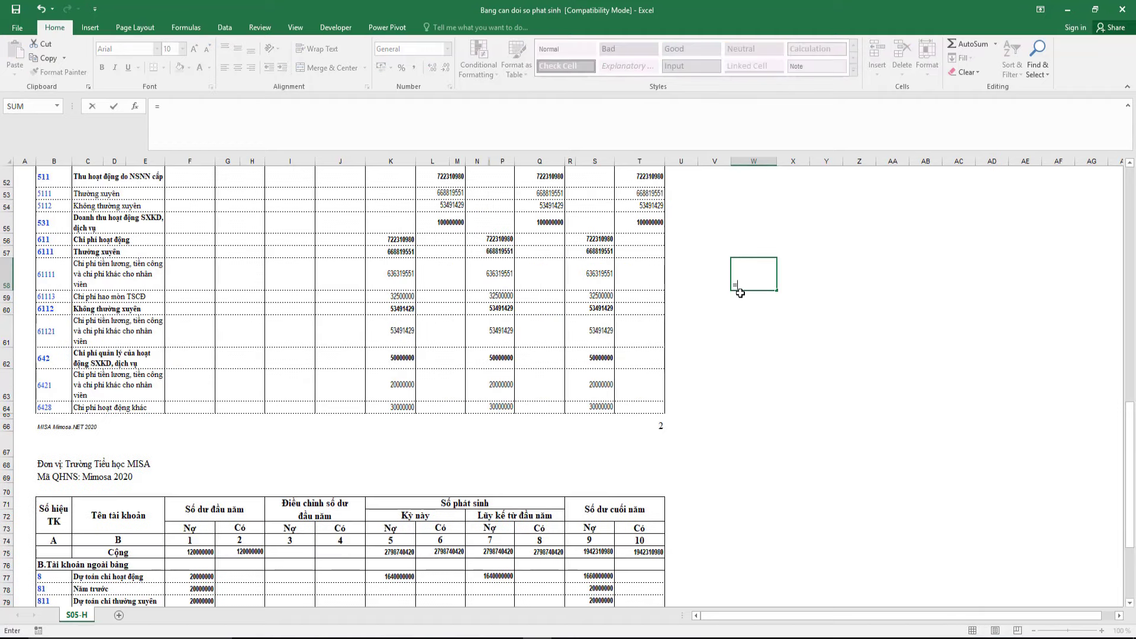
{"action": "left_click", "coordinate": [490, 239]}
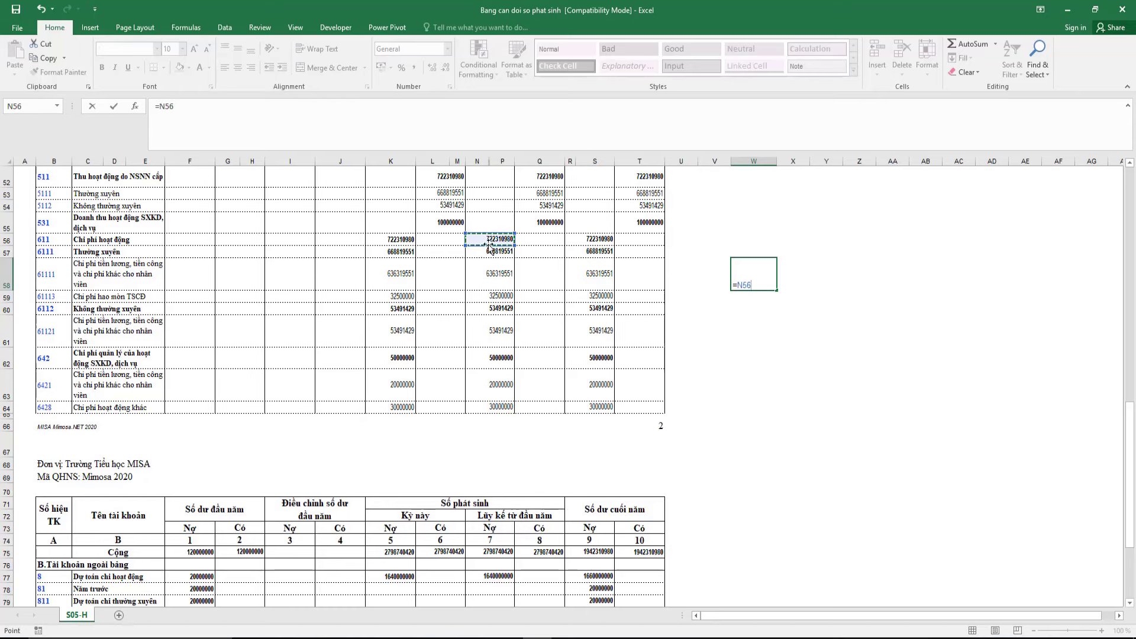
{"action": "type", "text": "+"}
{"action": "scroll", "coordinate": [500, 276], "scroll_direction": "up", "scroll_amount": 6}
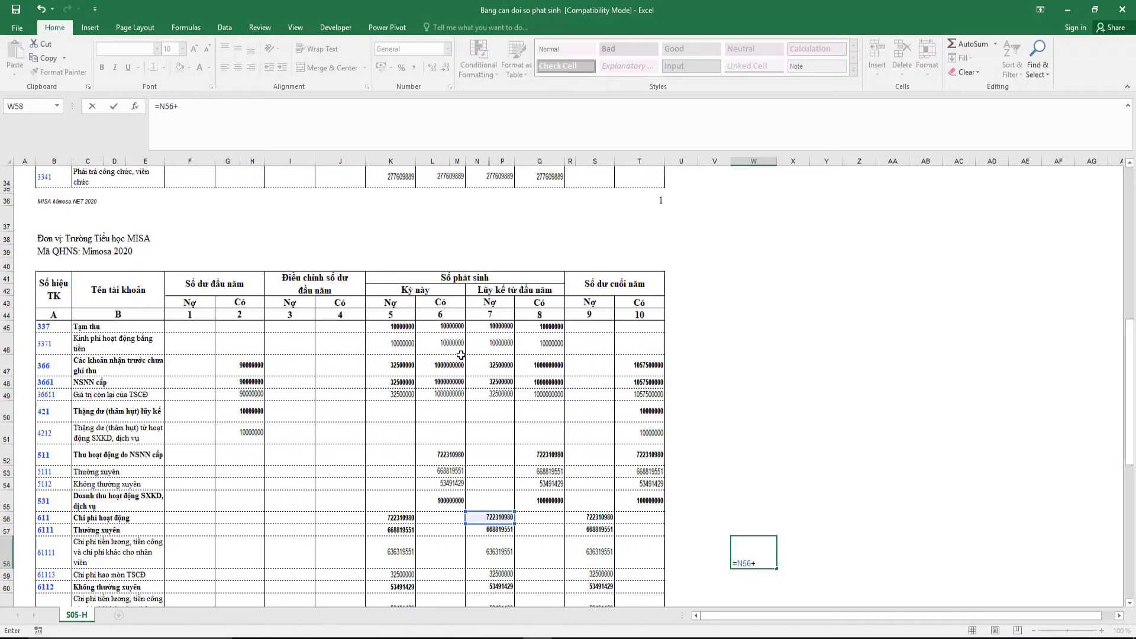
{"action": "scroll", "coordinate": [461, 355], "scroll_direction": "up", "scroll_amount": 7}
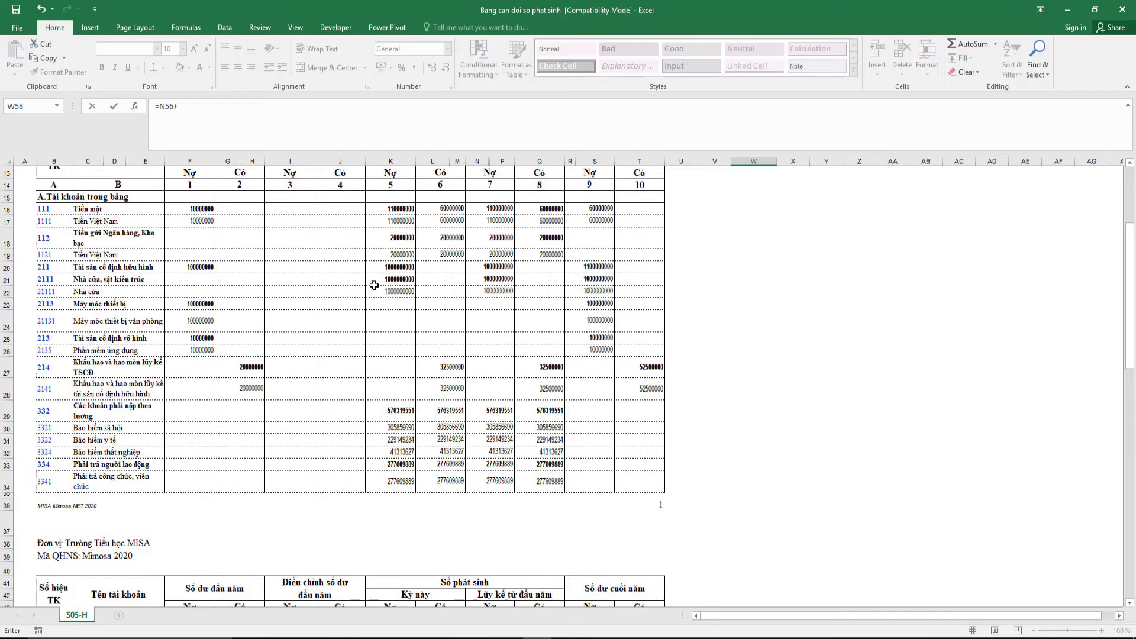
{"action": "left_click", "coordinate": [394, 268]}
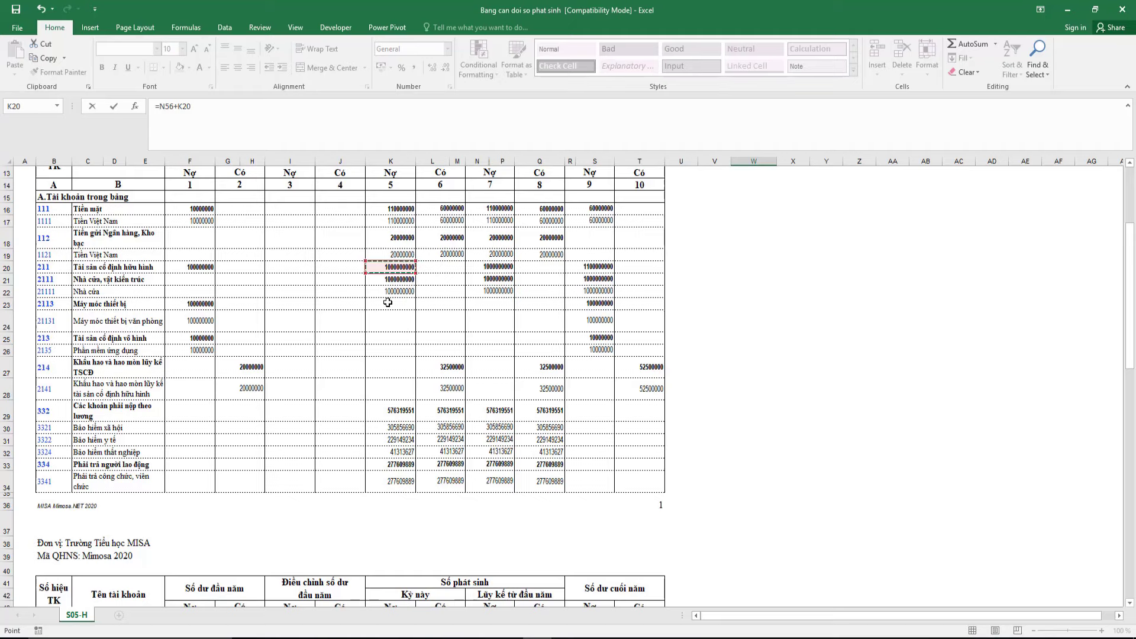
Step: Complete the W58 formula by subtracting the fixed asset depreciation expense of account 61113 in K59
{"action": "type", "text": "-"}
{"action": "scroll", "coordinate": [446, 327], "scroll_direction": "down", "scroll_amount": 1}
{"action": "left_click", "coordinate": [432, 352]}
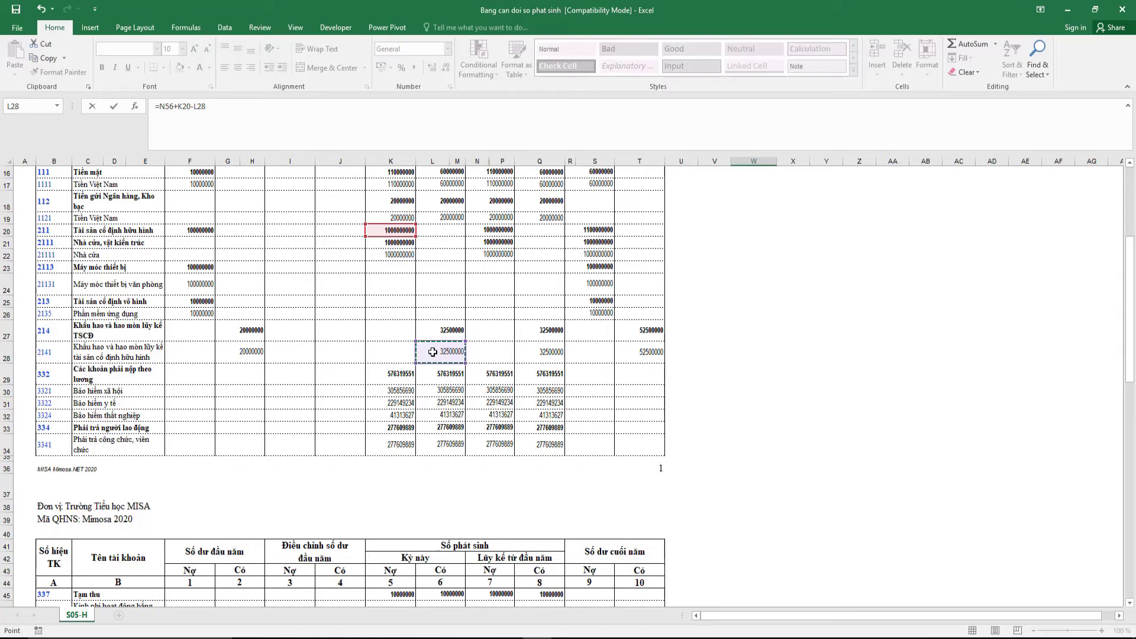
{"action": "scroll", "coordinate": [432, 352], "scroll_direction": "down", "scroll_amount": 7}
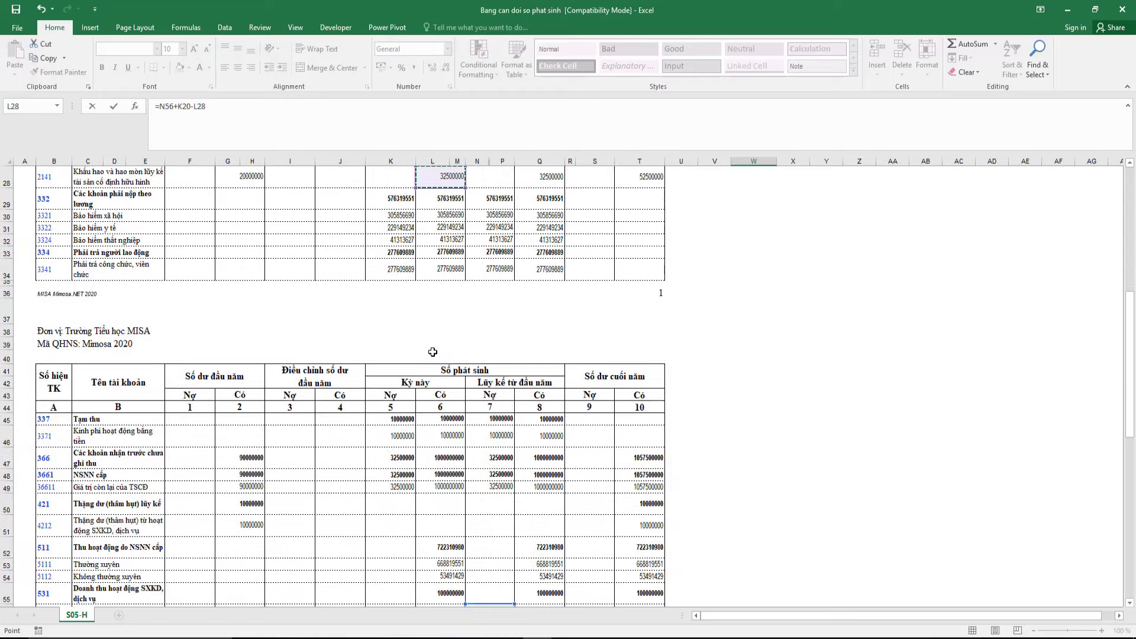
{"action": "scroll", "coordinate": [432, 352], "scroll_direction": "down", "scroll_amount": 3}
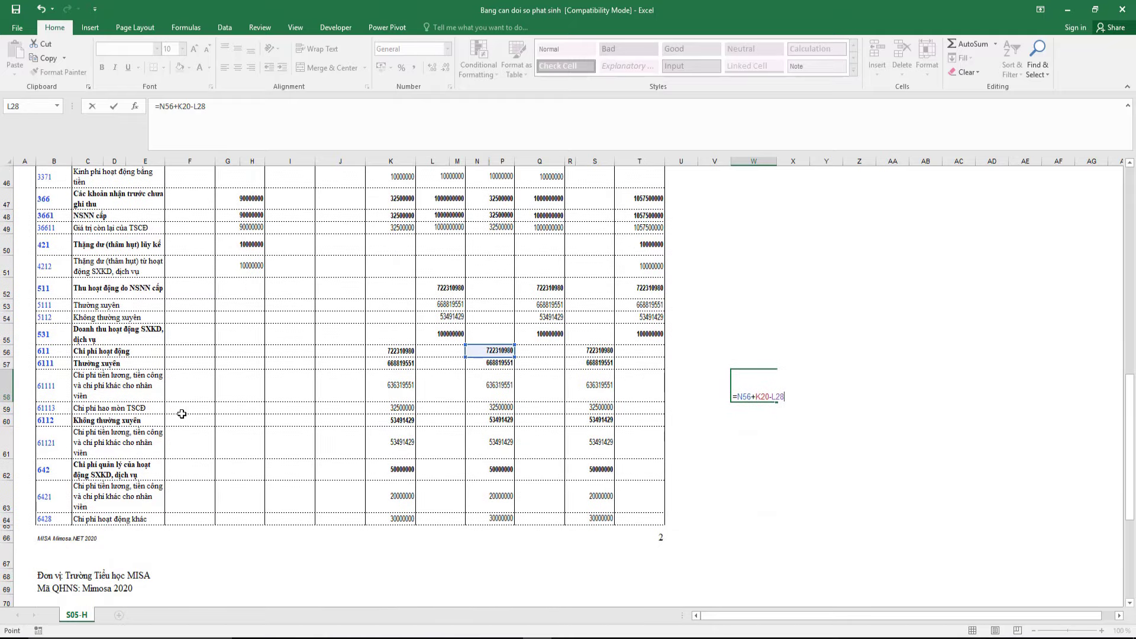
{"action": "left_click", "coordinate": [391, 408]}
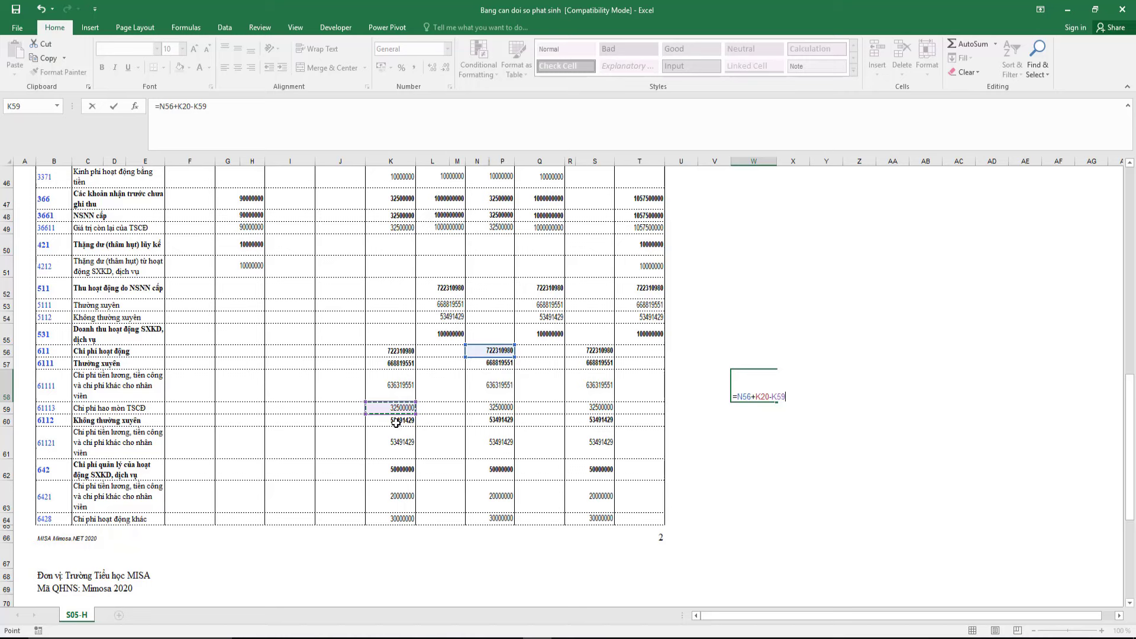
{"action": "key", "text": "Return"}
Step: Compare the calculated result in W58 with the account 008 credit total in W83
{"action": "scroll", "coordinate": [859, 416], "scroll_direction": "down", "scroll_amount": 2}
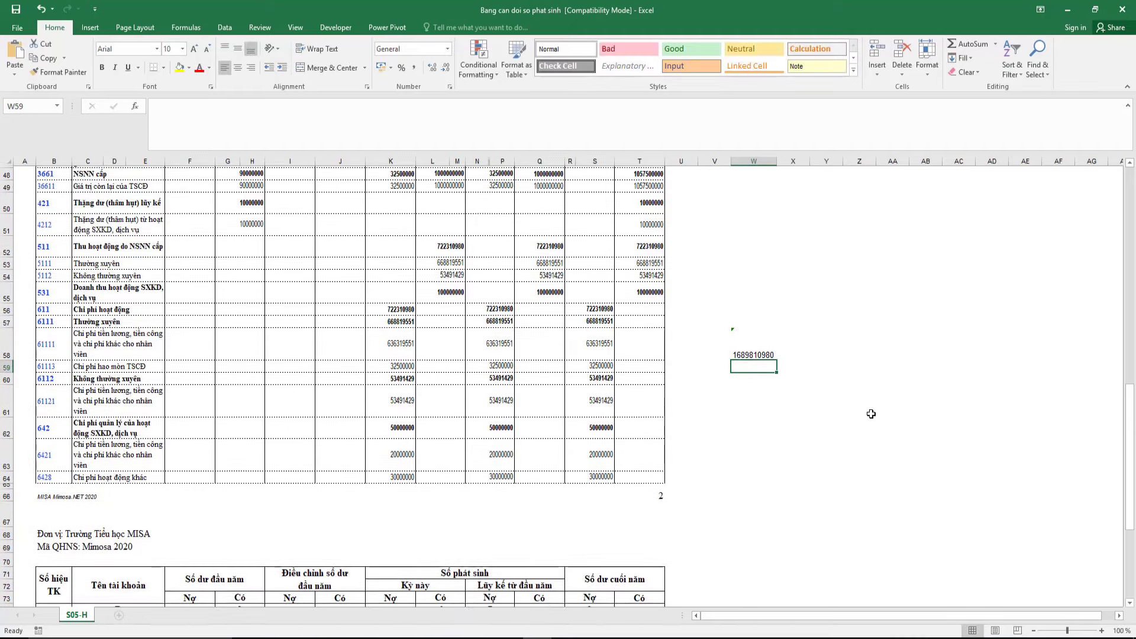
{"action": "left_click", "coordinate": [758, 336]}
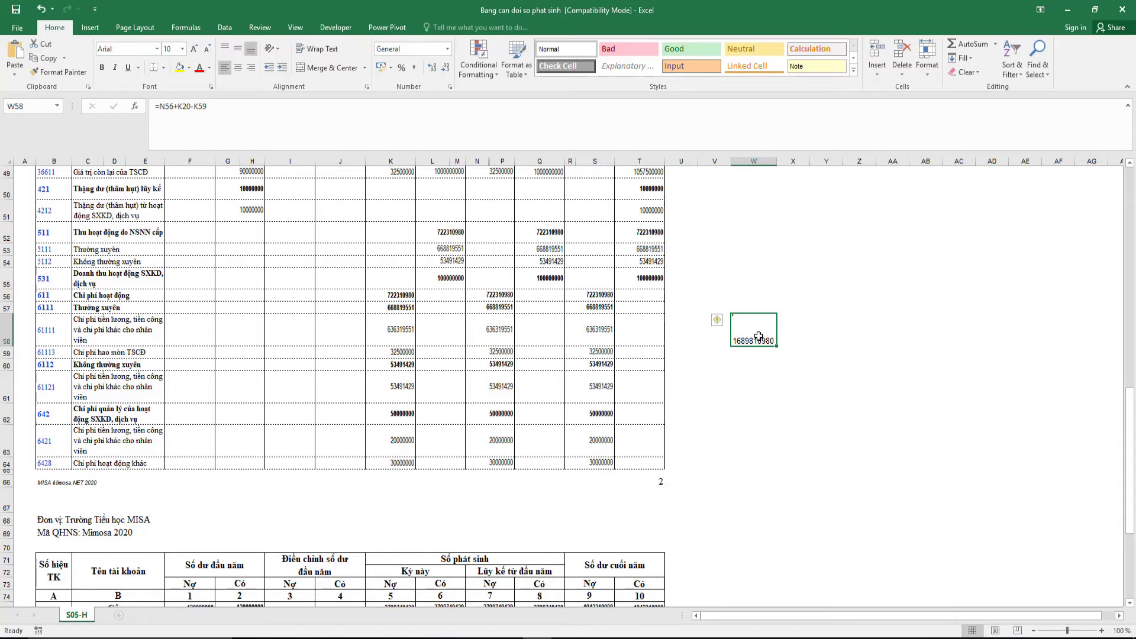
{"action": "scroll", "coordinate": [803, 460], "scroll_direction": "down", "scroll_amount": 4}
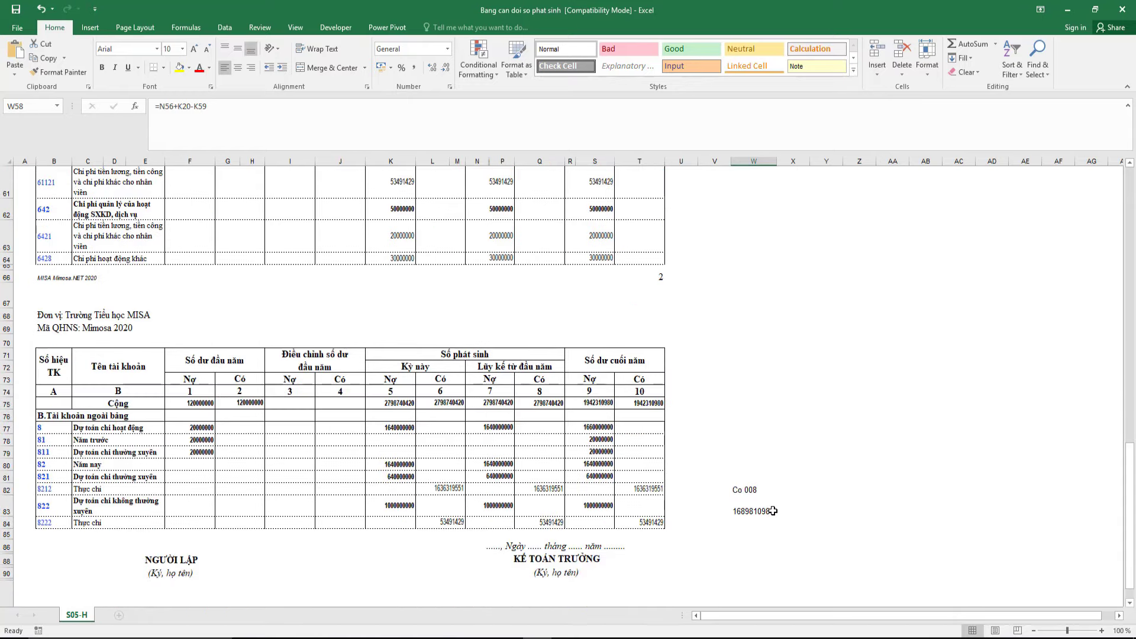
{"action": "left_click", "coordinate": [754, 509]}
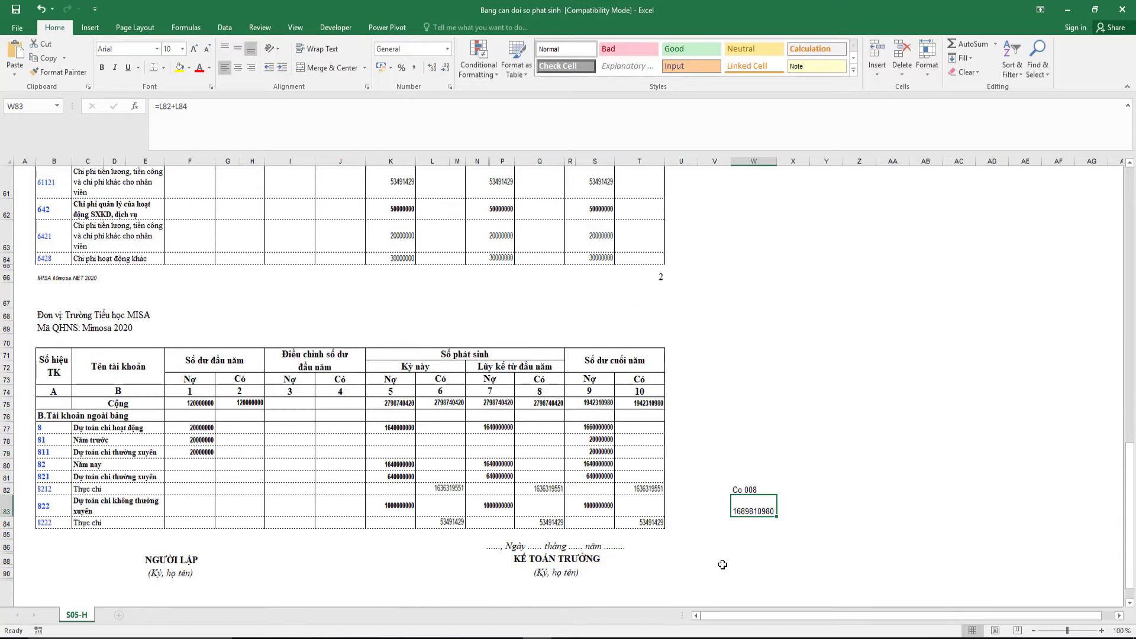
Step: Switch to MISA Mimosa, close the bank deposit payment voucher PC00008, and show the S05-H report
{"action": "key", "text": "alt+Tab"}
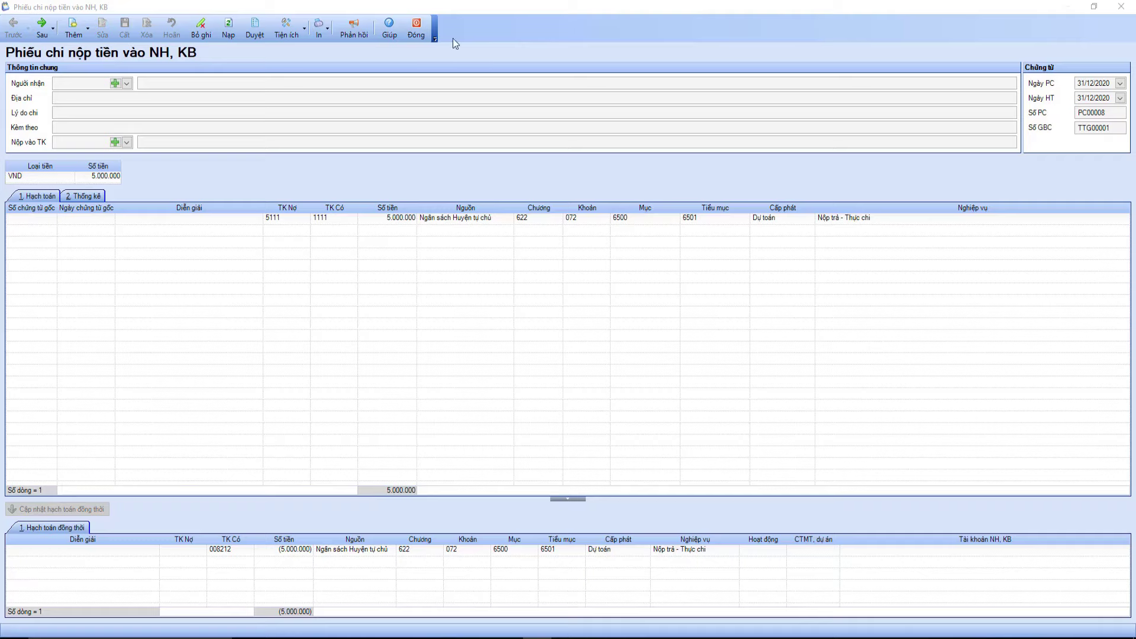
{"action": "left_click", "coordinate": [417, 33]}
{"action": "left_click", "coordinate": [535, 593]}
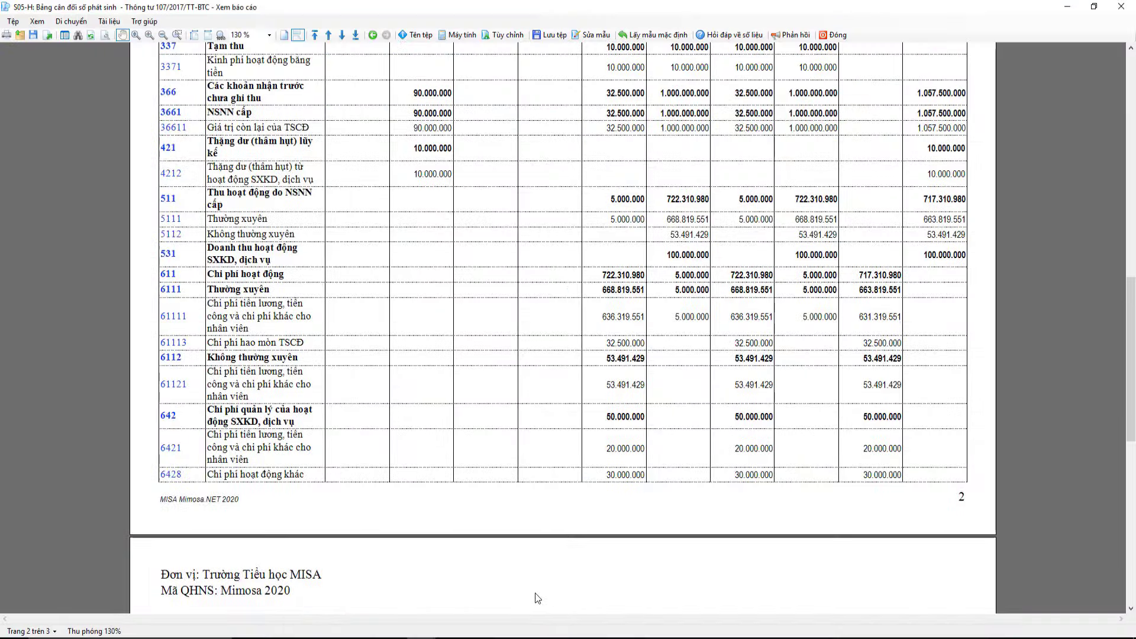
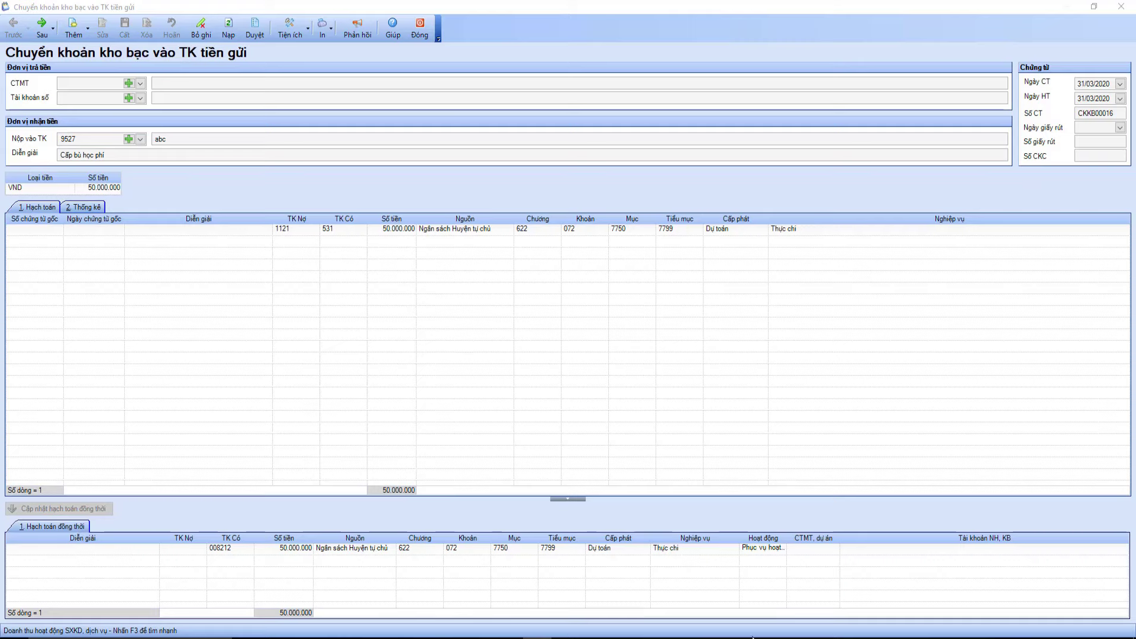
Step: Switch to the Google Docs note "Kiểm tra Bảng cân đối SPS MIMOSA" and review issues VĐ1 and VĐ2
{"action": "left_click", "coordinate": [307, 636]}
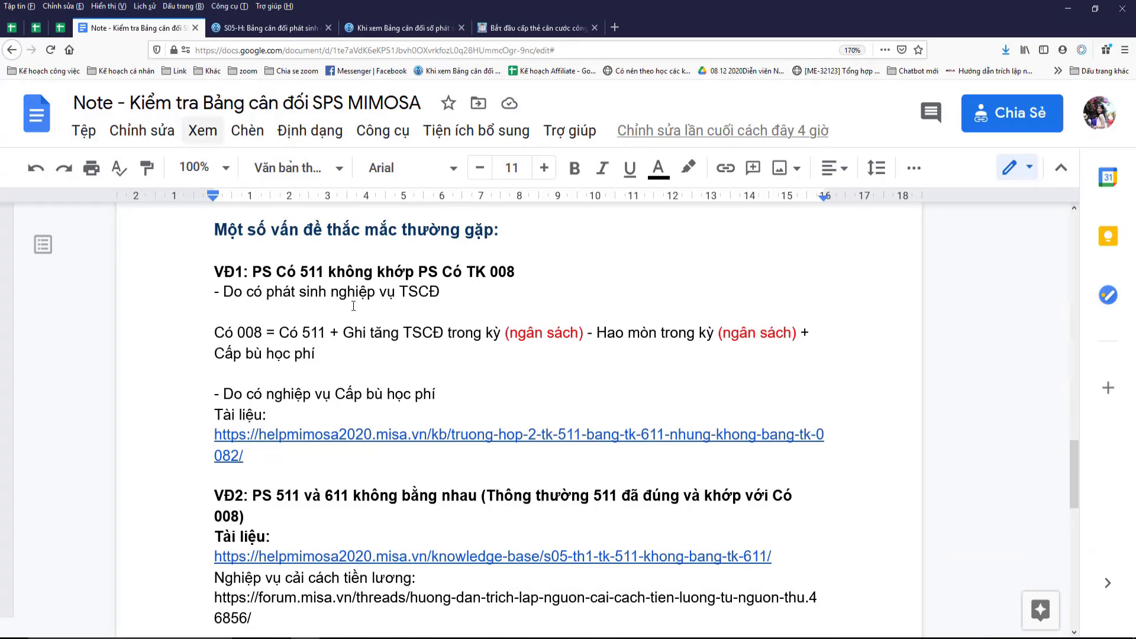
{"action": "scroll", "coordinate": [353, 306], "scroll_direction": "down", "scroll_amount": 3}
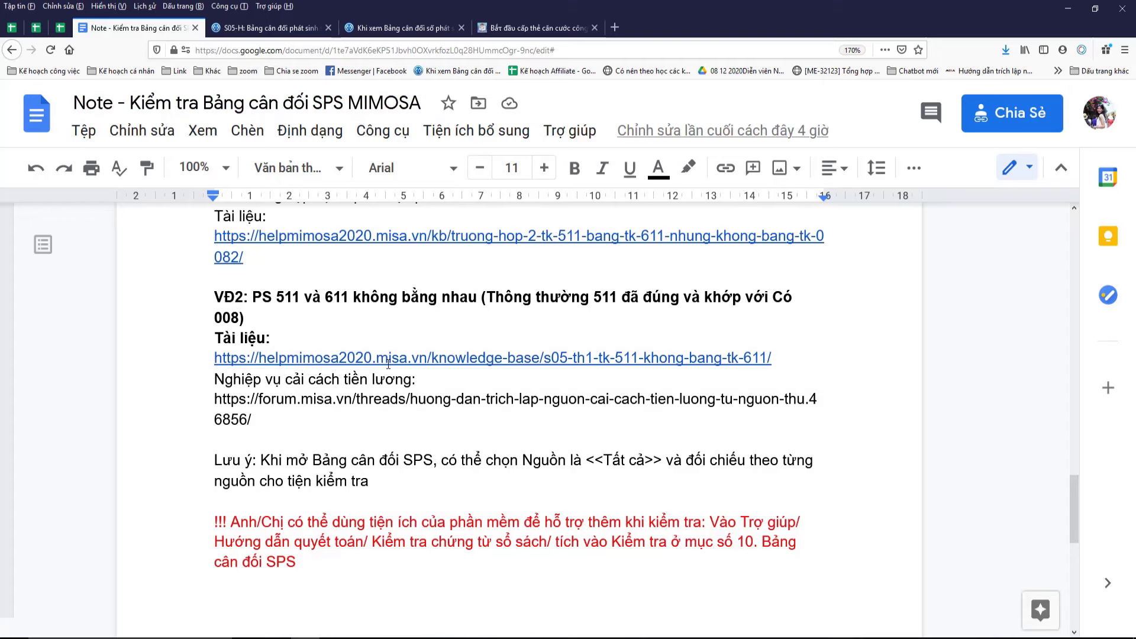
{"action": "scroll", "coordinate": [388, 364], "scroll_direction": "up", "scroll_amount": 3}
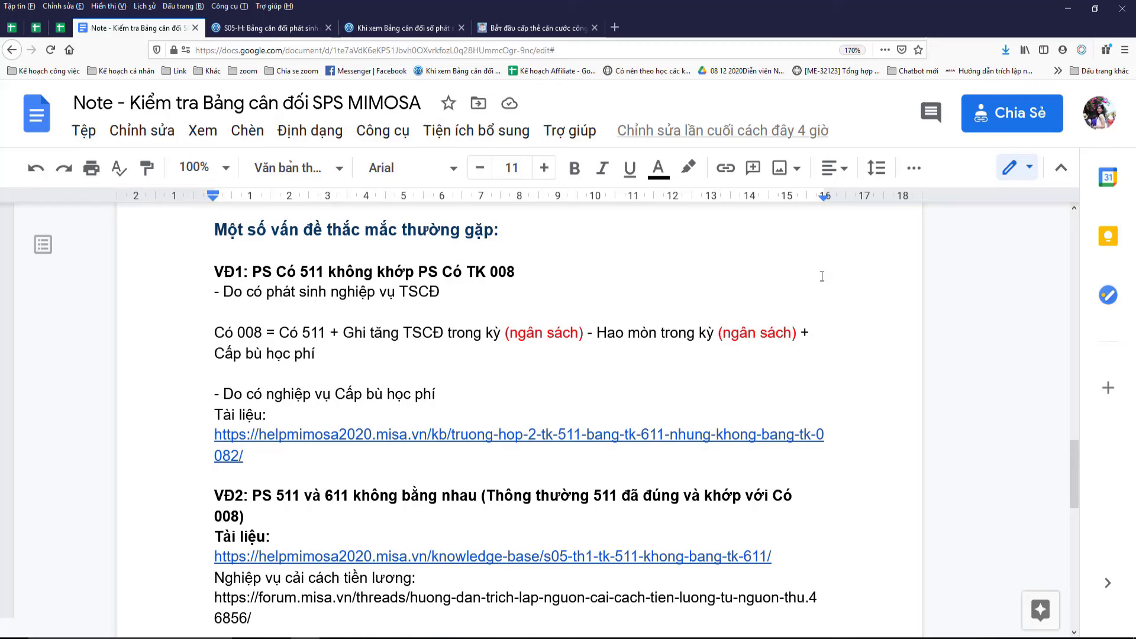
Step: View the S05-H report, then return to the note's section "Một số vấn đề thắc mắc thường gặp"
{"action": "key", "text": "alt+Tab"}
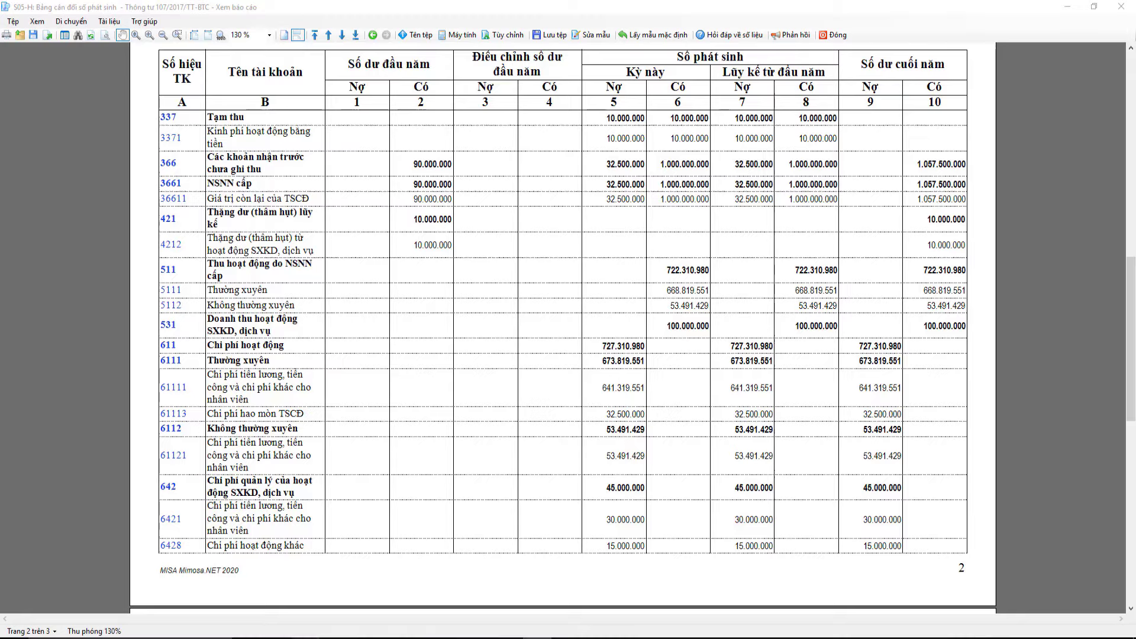
{"action": "left_click", "coordinate": [306, 637]}
{"action": "left_click", "coordinate": [136, 28]}
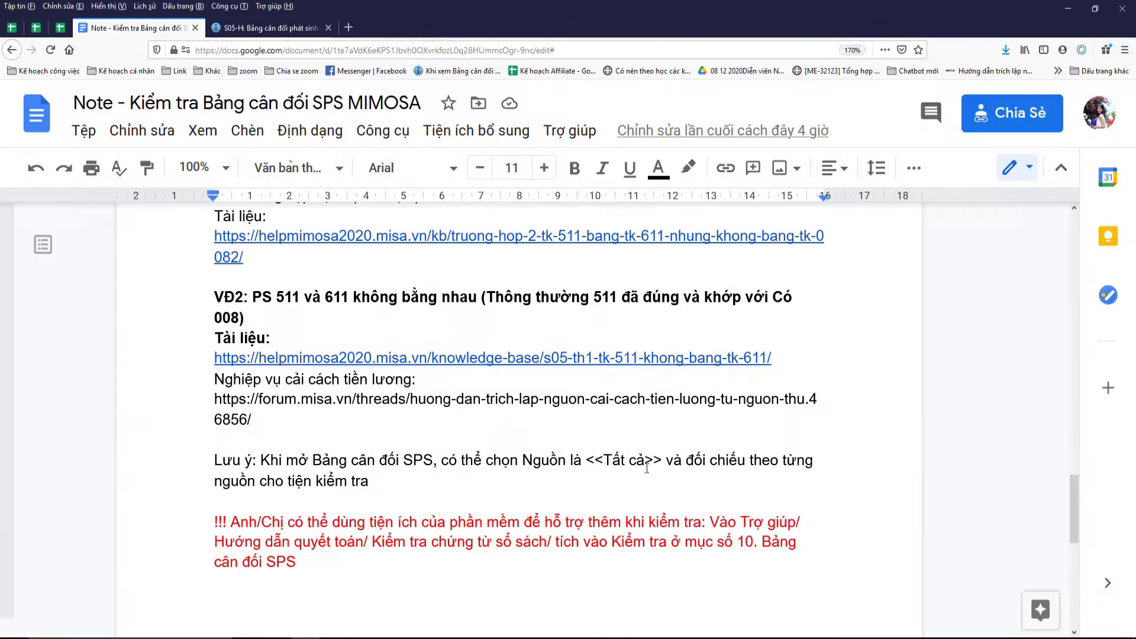
{"action": "scroll", "coordinate": [710, 464], "scroll_direction": "up", "scroll_amount": 5}
{"action": "scroll", "coordinate": [469, 432], "scroll_direction": "up", "scroll_amount": 1}
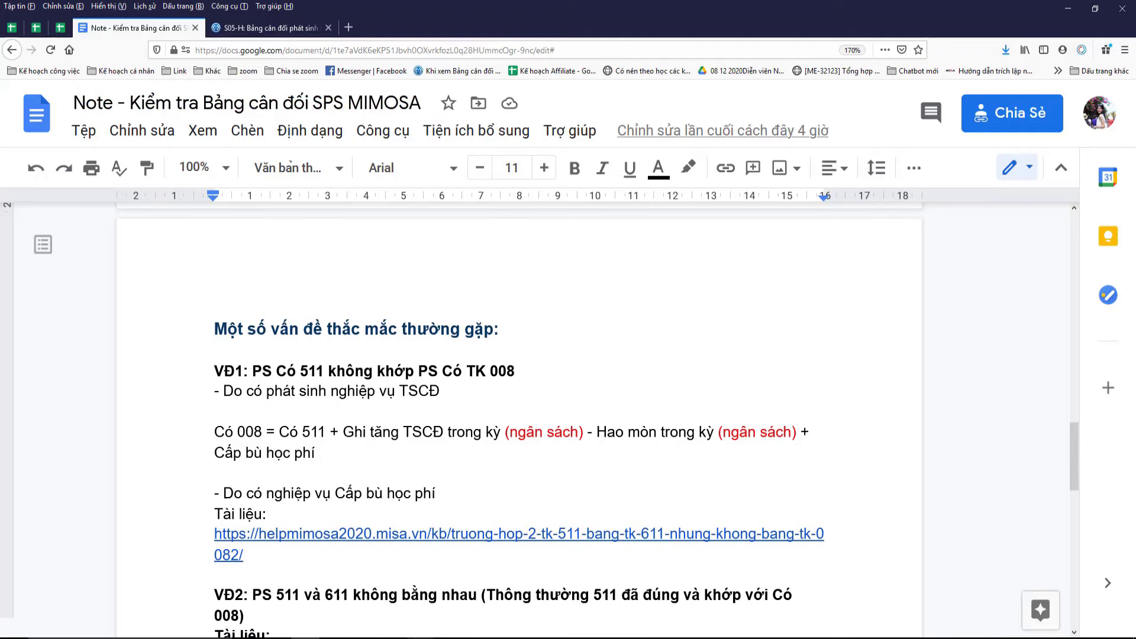
Step: Return to the S05-H report in MISA Mimosa and compare account 511's period credit with account 611's period debit
{"action": "mouse_move", "coordinate": [421, 636]}
{"action": "left_click", "coordinate": [481, 608]}
{"action": "left_click", "coordinate": [679, 270]}
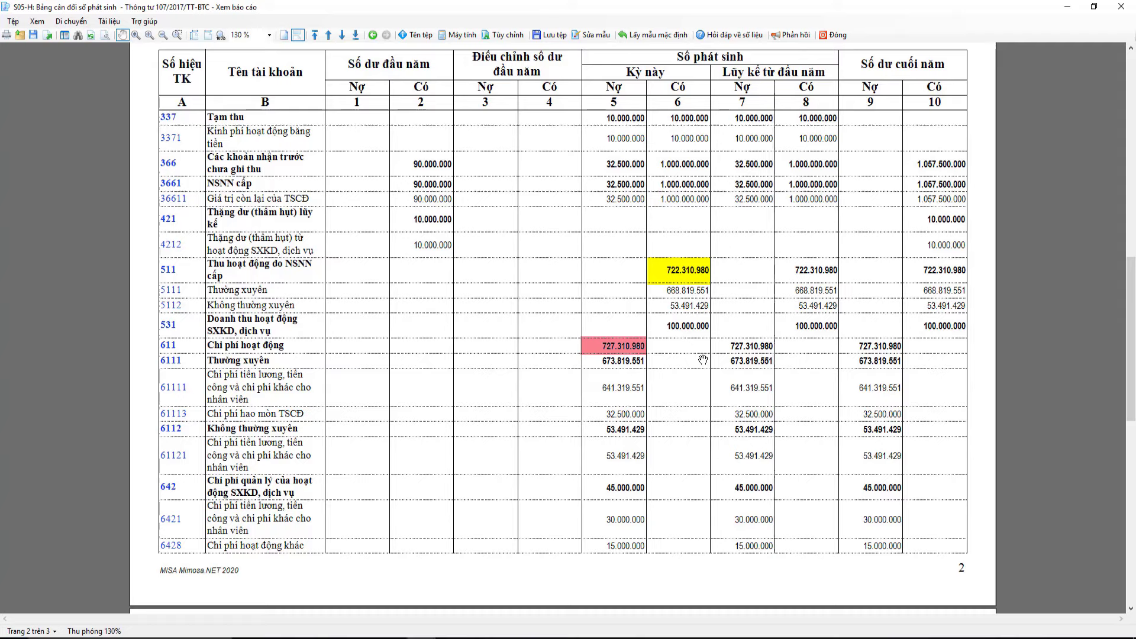
Step: On the browser's S05-H help page, open the first article, on 511 not matching 611, in a new tab and review its causes
{"action": "left_click", "coordinate": [330, 636]}
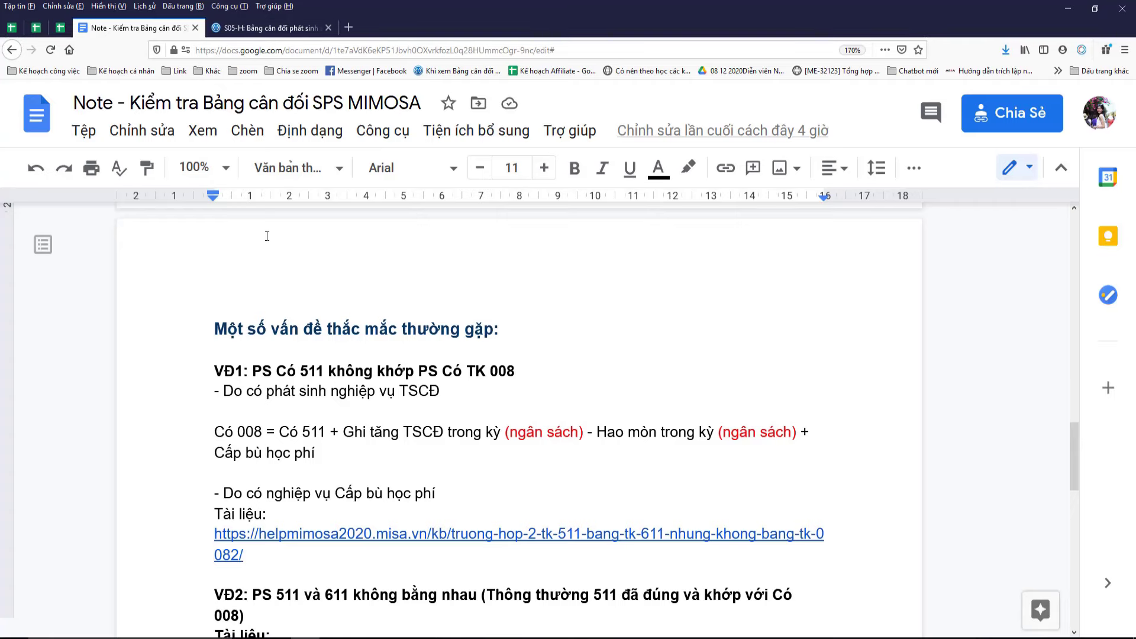
{"action": "left_click", "coordinate": [269, 28]}
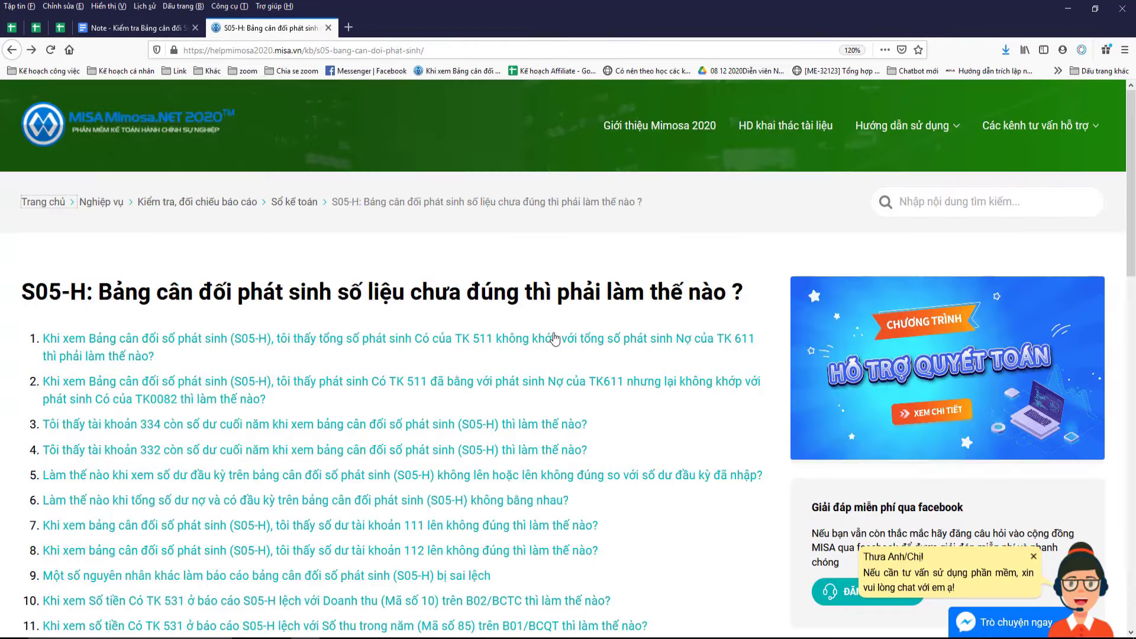
{"action": "right_click", "coordinate": [469, 342]}
{"action": "left_click", "coordinate": [585, 400]}
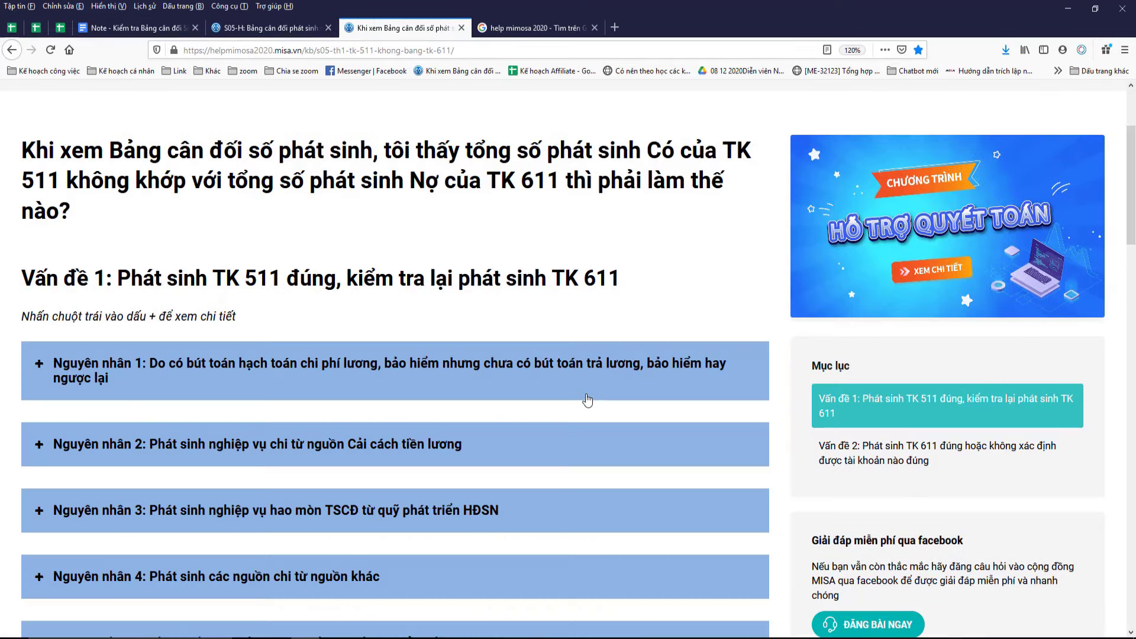
{"action": "scroll", "coordinate": [571, 398], "scroll_direction": "down", "scroll_amount": 2}
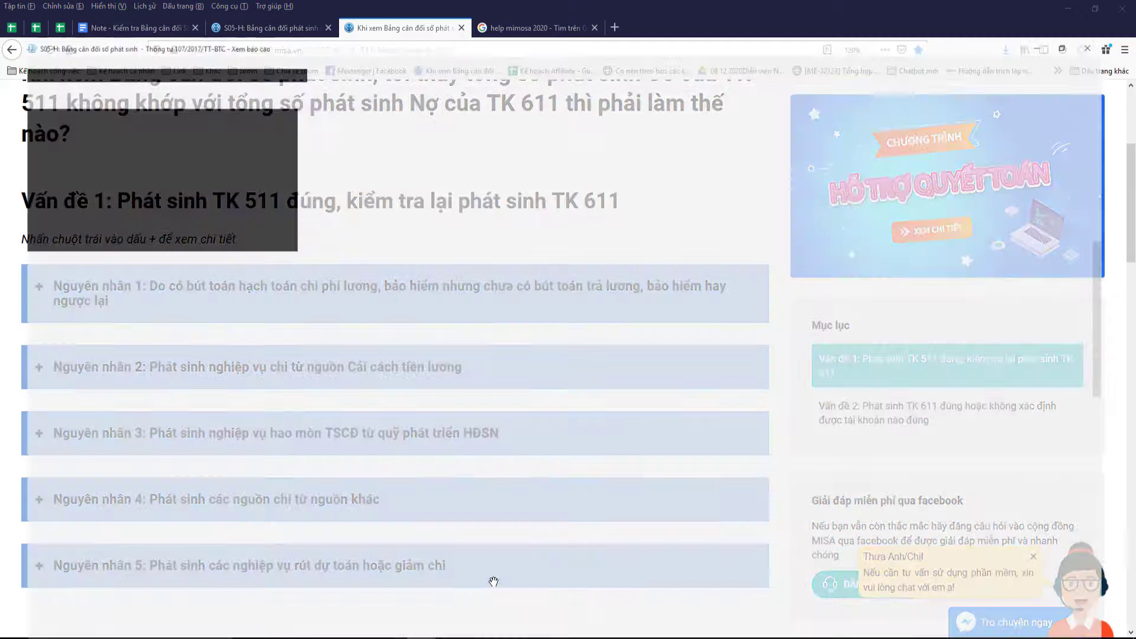
Step: Return to the S05-H report in MISA Mimosa and regenerate it with the Nguồn parameter set to <<Tất cả>> only
{"action": "left_click", "coordinate": [491, 592]}
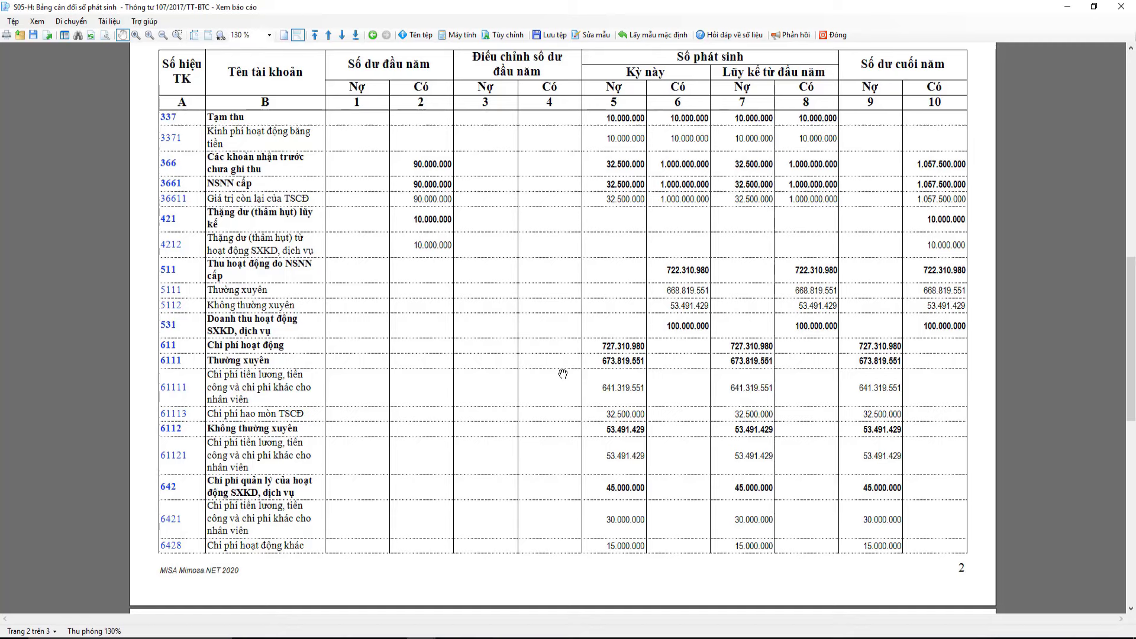
{"action": "left_click", "coordinate": [91, 35]}
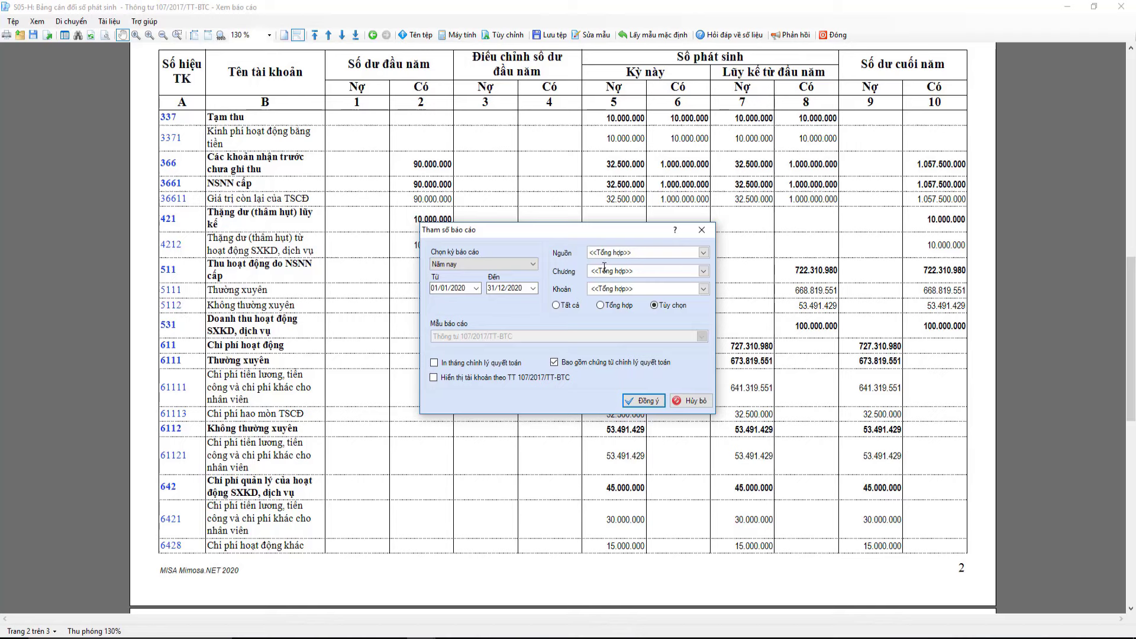
{"action": "left_click", "coordinate": [703, 253]}
{"action": "left_click", "coordinate": [592, 273]}
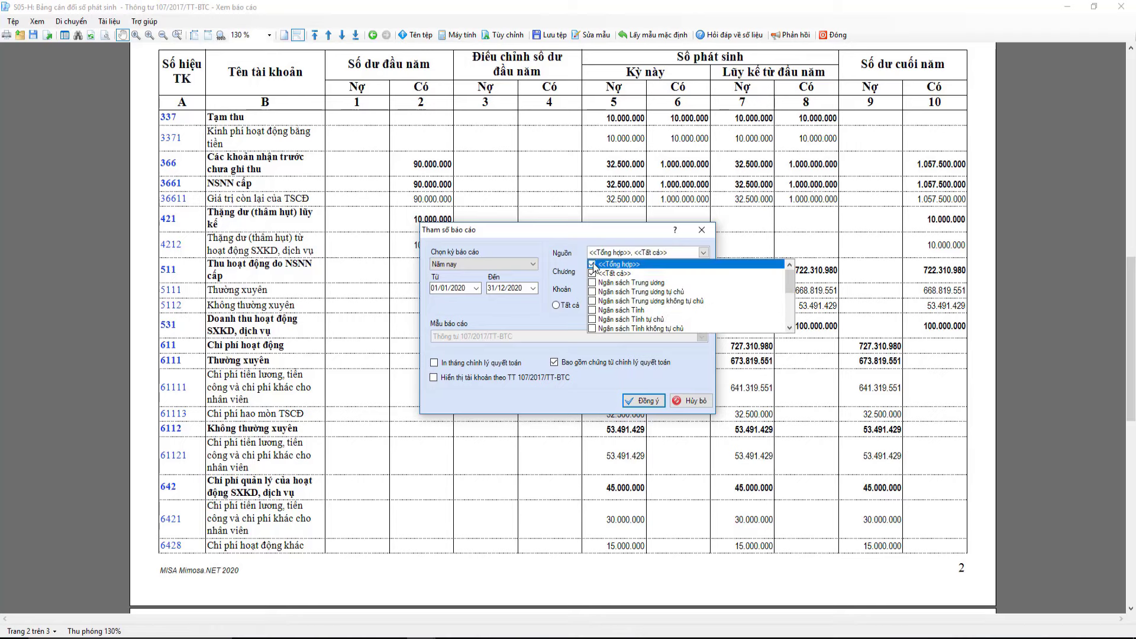
{"action": "left_click", "coordinate": [592, 264]}
{"action": "left_click", "coordinate": [636, 404]}
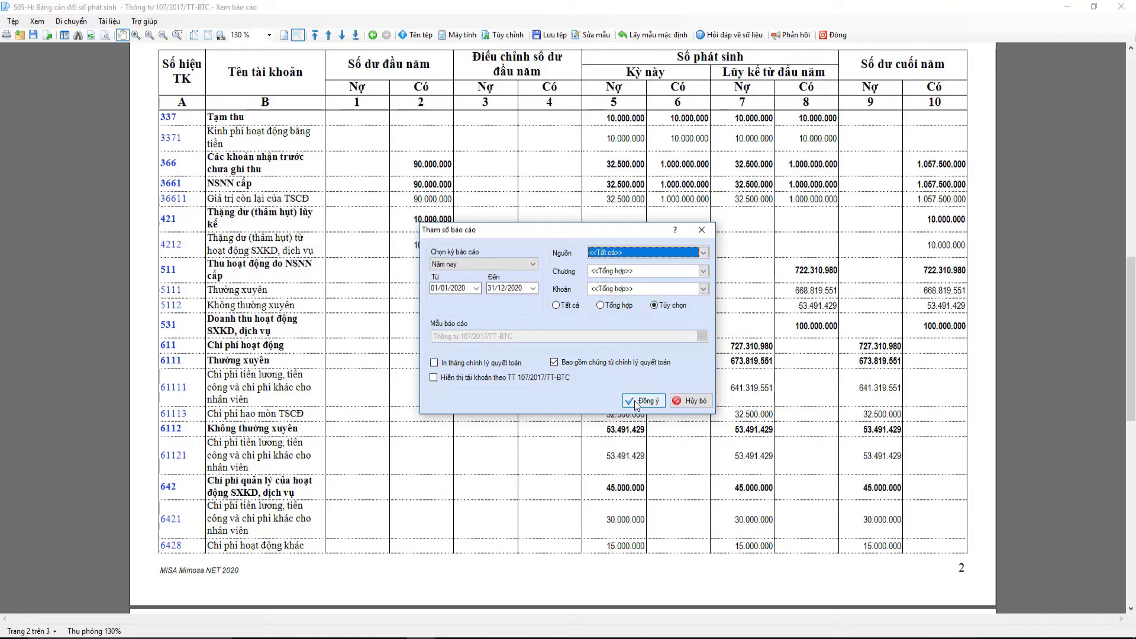
{"action": "left_click", "coordinate": [643, 401]}
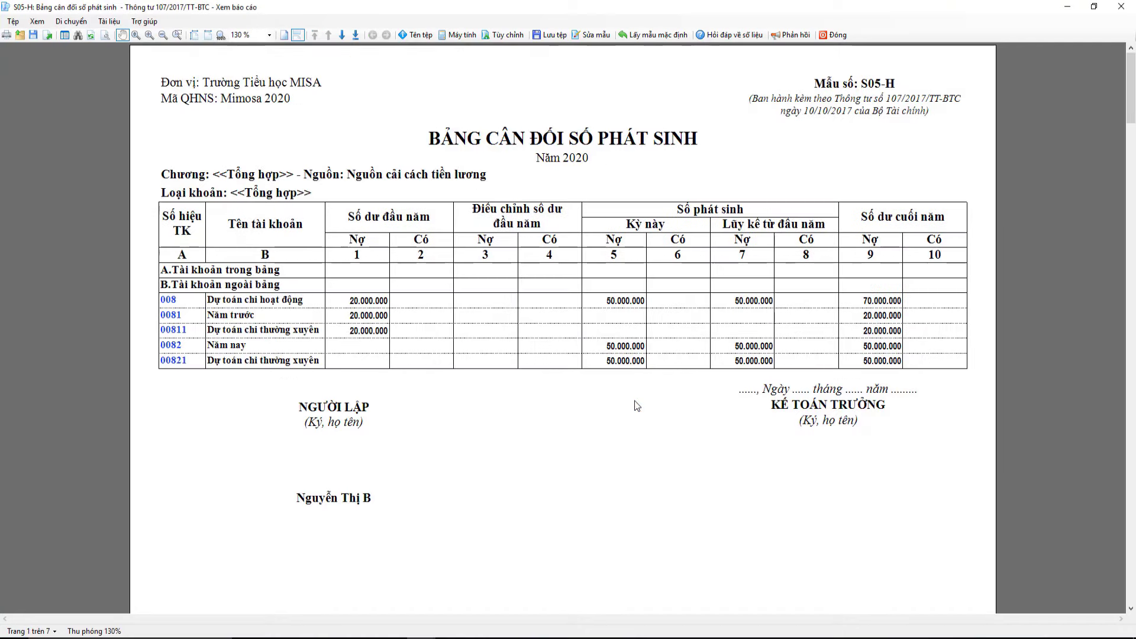
Step: Compare account 511's period credit with account 611's period debit in each funding source's trial balance
{"action": "scroll", "coordinate": [637, 406], "scroll_direction": "down", "scroll_amount": 3}
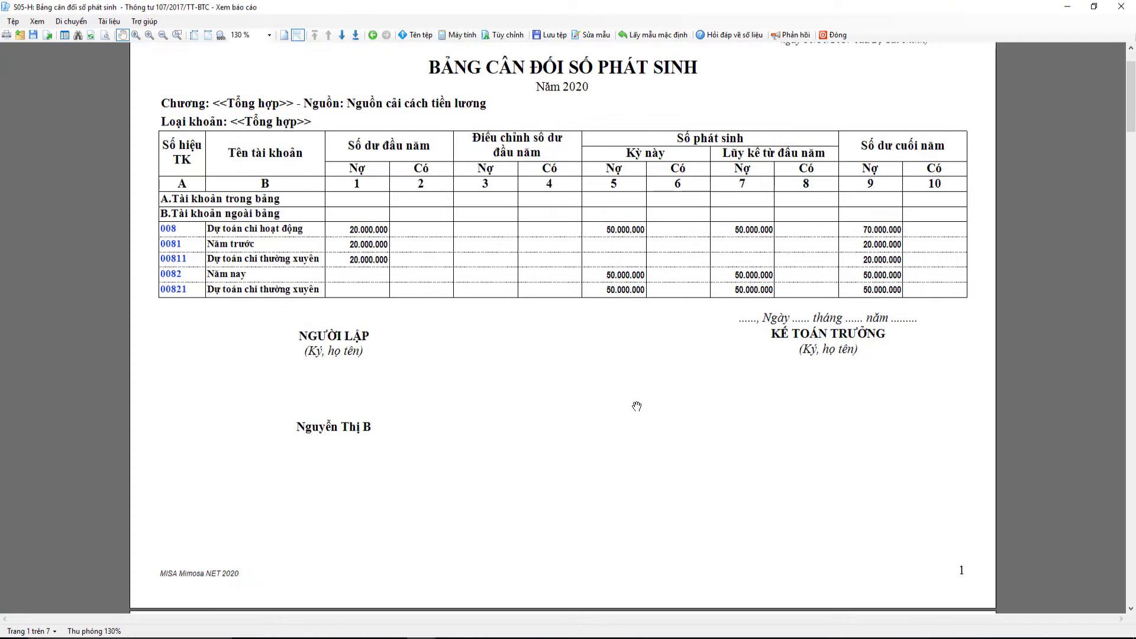
{"action": "scroll", "coordinate": [636, 406], "scroll_direction": "down", "scroll_amount": 8}
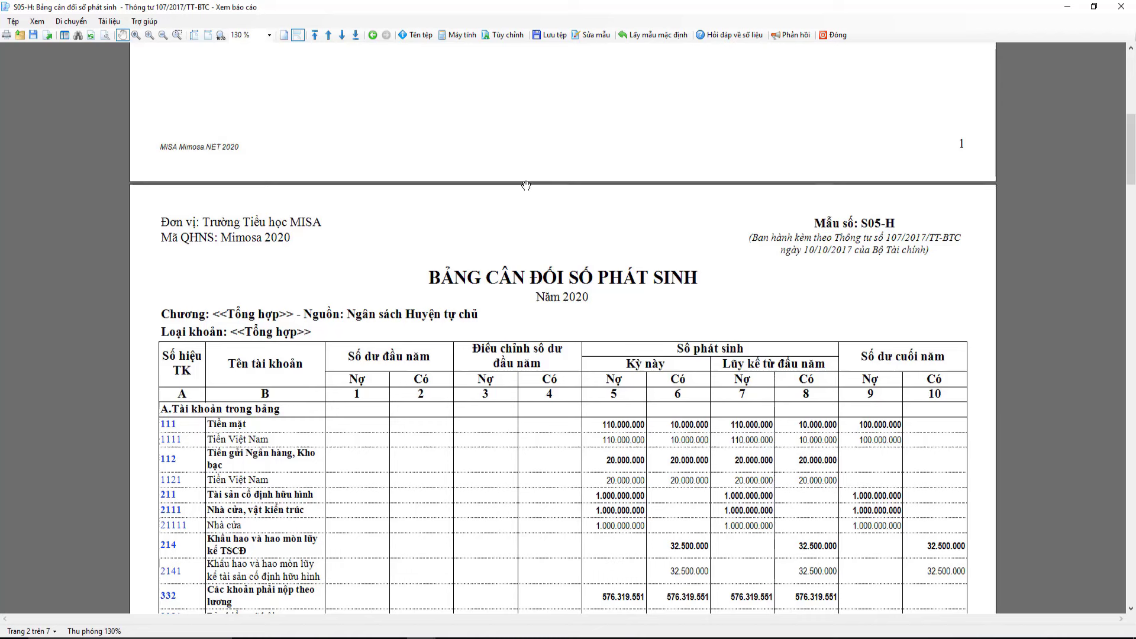
{"action": "scroll", "coordinate": [610, 448], "scroll_direction": "down", "scroll_amount": 3}
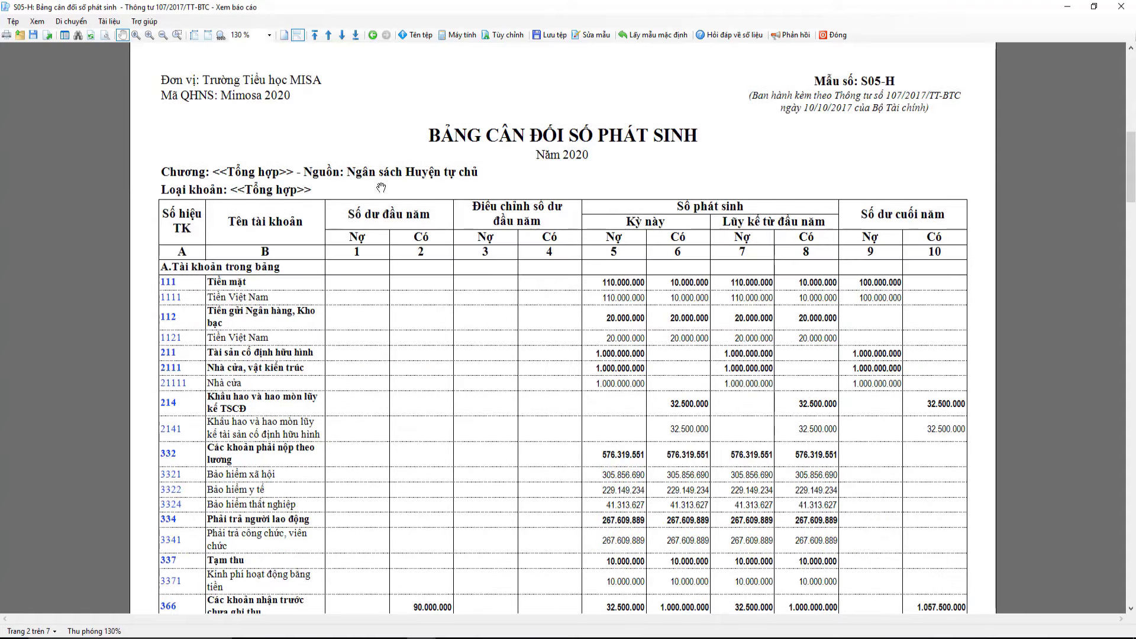
{"action": "scroll", "coordinate": [515, 191], "scroll_direction": "down", "scroll_amount": 4}
{"action": "scroll", "coordinate": [531, 265], "scroll_direction": "down", "scroll_amount": 4}
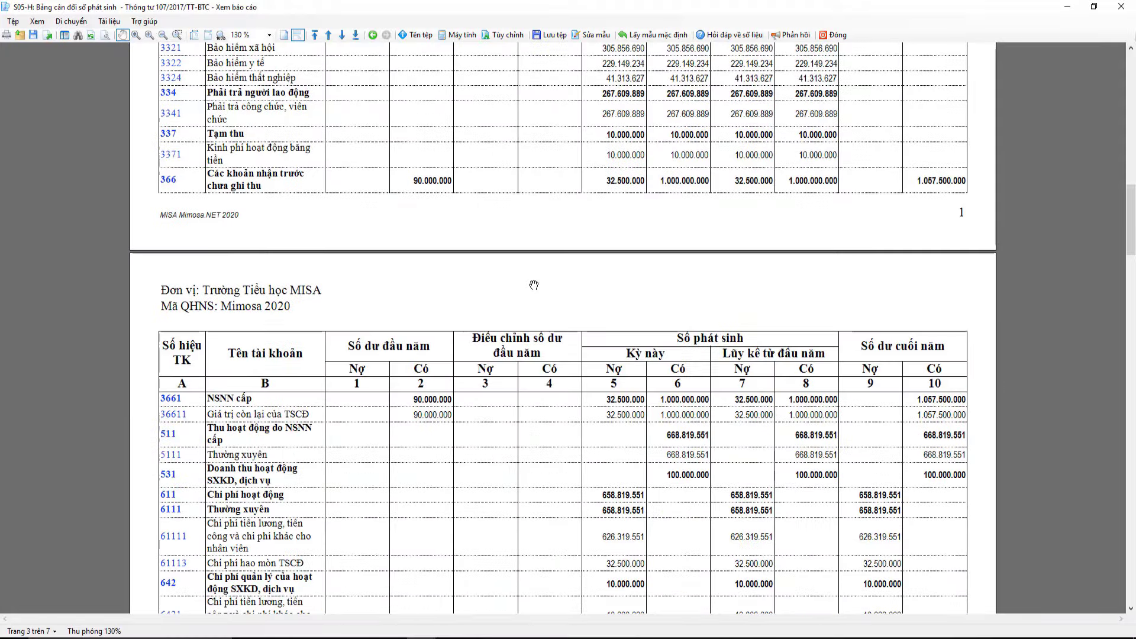
{"action": "scroll", "coordinate": [555, 351], "scroll_direction": "down", "scroll_amount": 1}
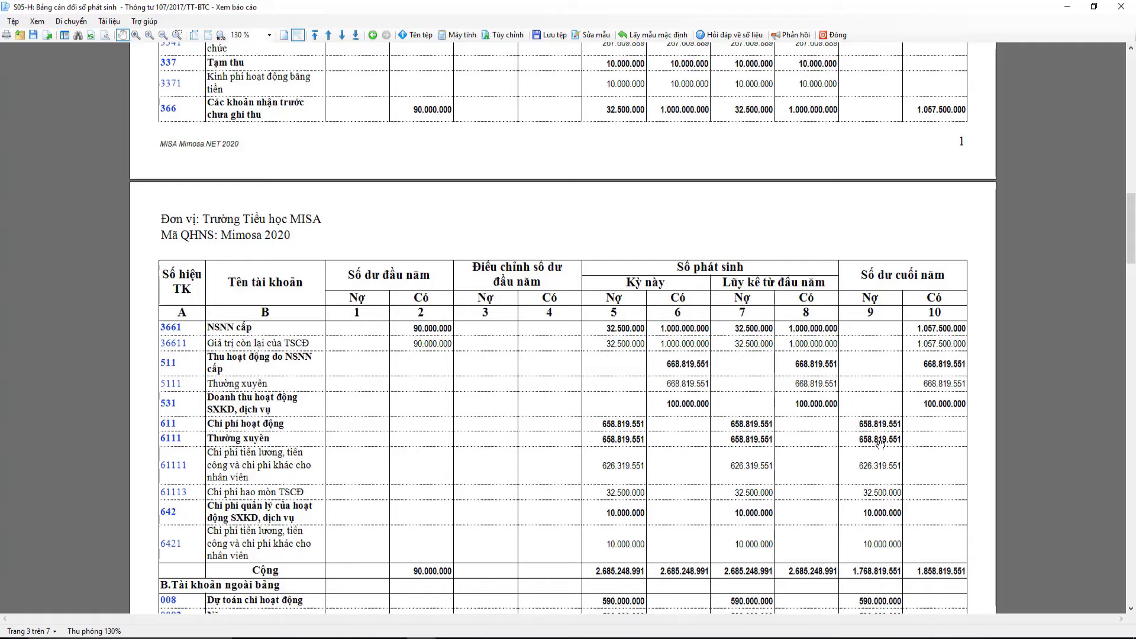
{"action": "scroll", "coordinate": [880, 442], "scroll_direction": "down", "scroll_amount": 20}
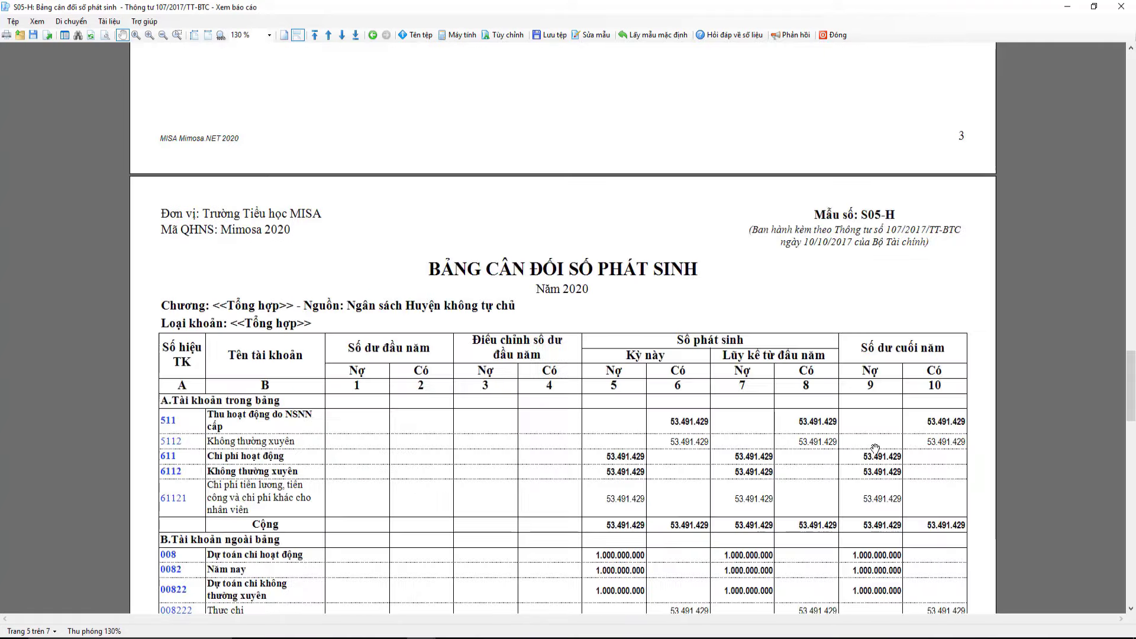
{"action": "scroll", "coordinate": [875, 448], "scroll_direction": "down", "scroll_amount": 1}
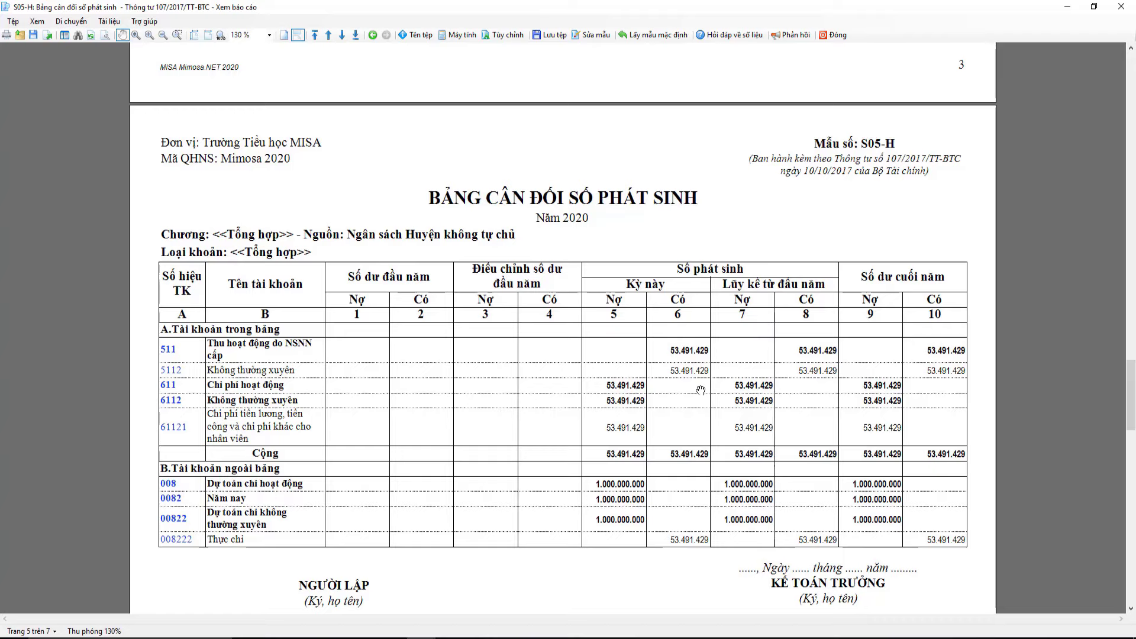
{"action": "scroll", "coordinate": [700, 390], "scroll_direction": "down", "scroll_amount": 9}
{"action": "scroll", "coordinate": [701, 390], "scroll_direction": "down", "scroll_amount": 9}
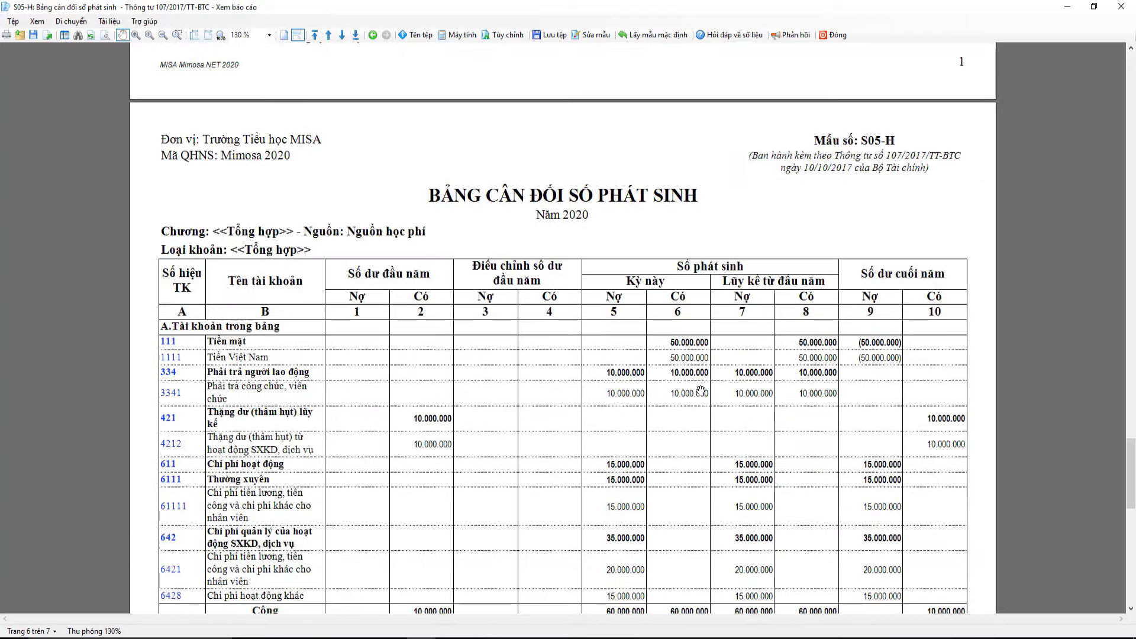
{"action": "scroll", "coordinate": [701, 391], "scroll_direction": "down", "scroll_amount": 3}
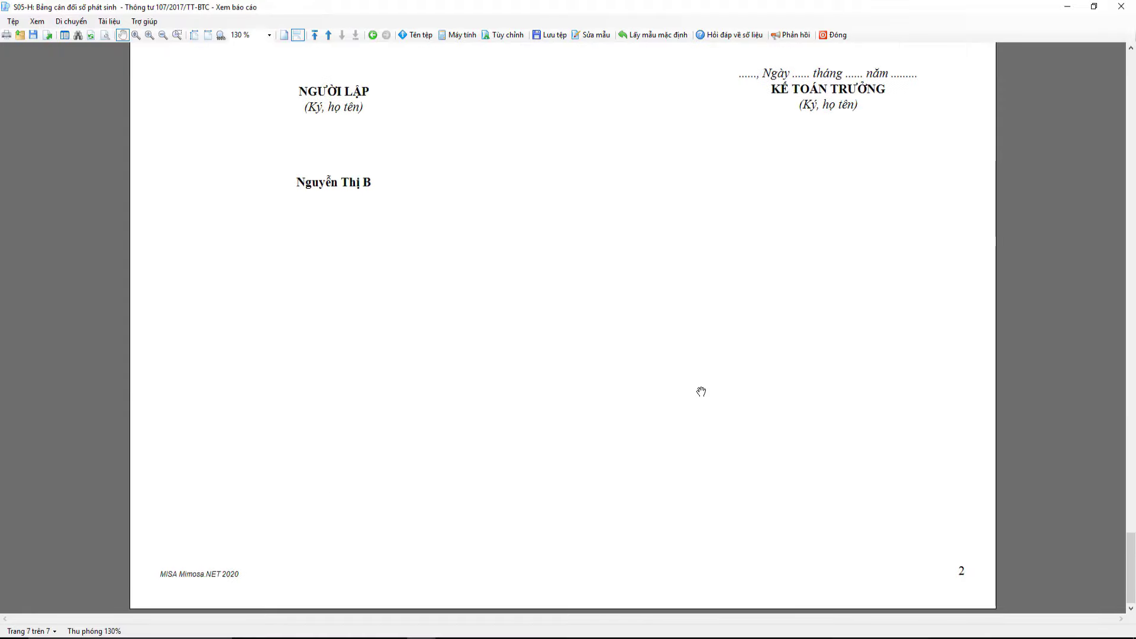
Step: Go back to the Ngân sách Huyện tự chủ trial balance and examine accounts 511, 611 and 642
{"action": "scroll", "coordinate": [746, 425], "scroll_direction": "up", "scroll_amount": 15}
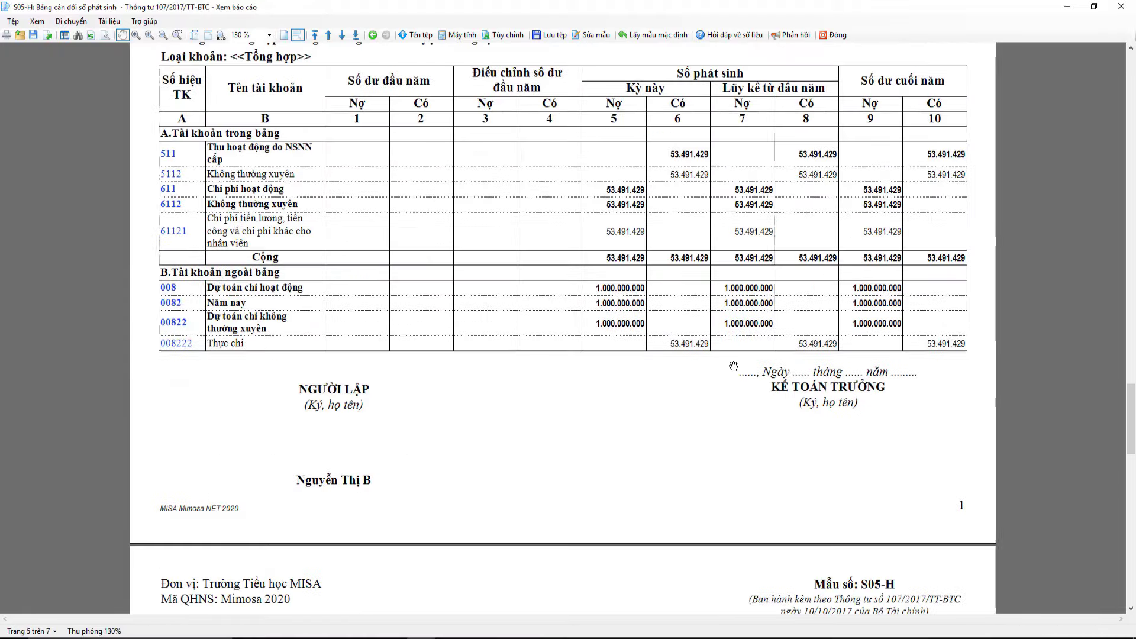
{"action": "scroll", "coordinate": [734, 363], "scroll_direction": "up", "scroll_amount": 15}
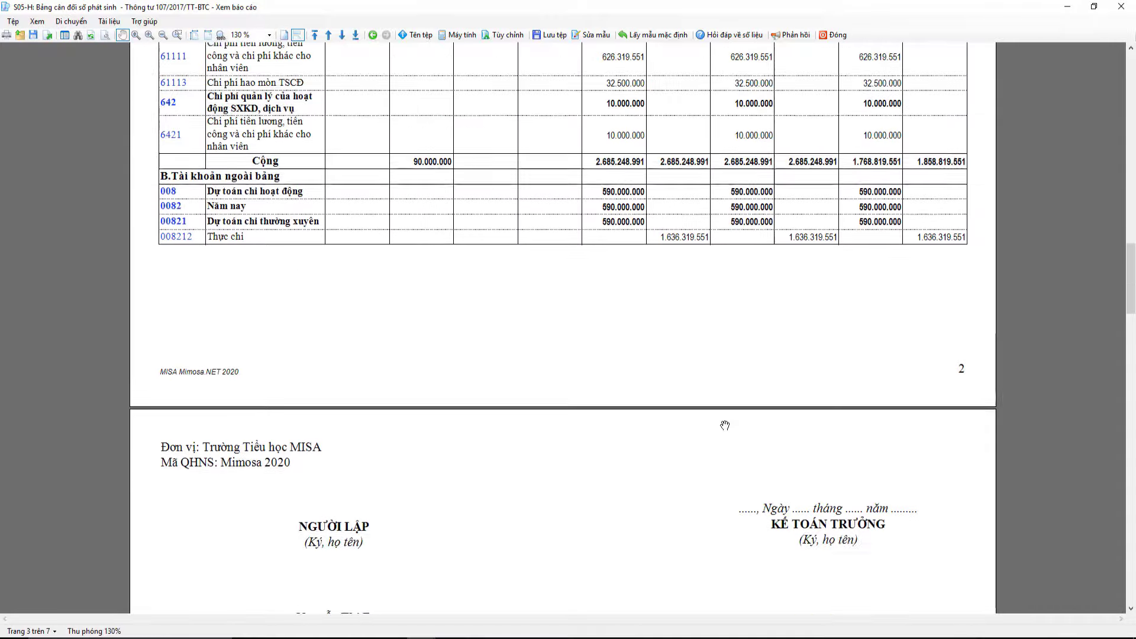
{"action": "scroll", "coordinate": [727, 441], "scroll_direction": "up", "scroll_amount": 15}
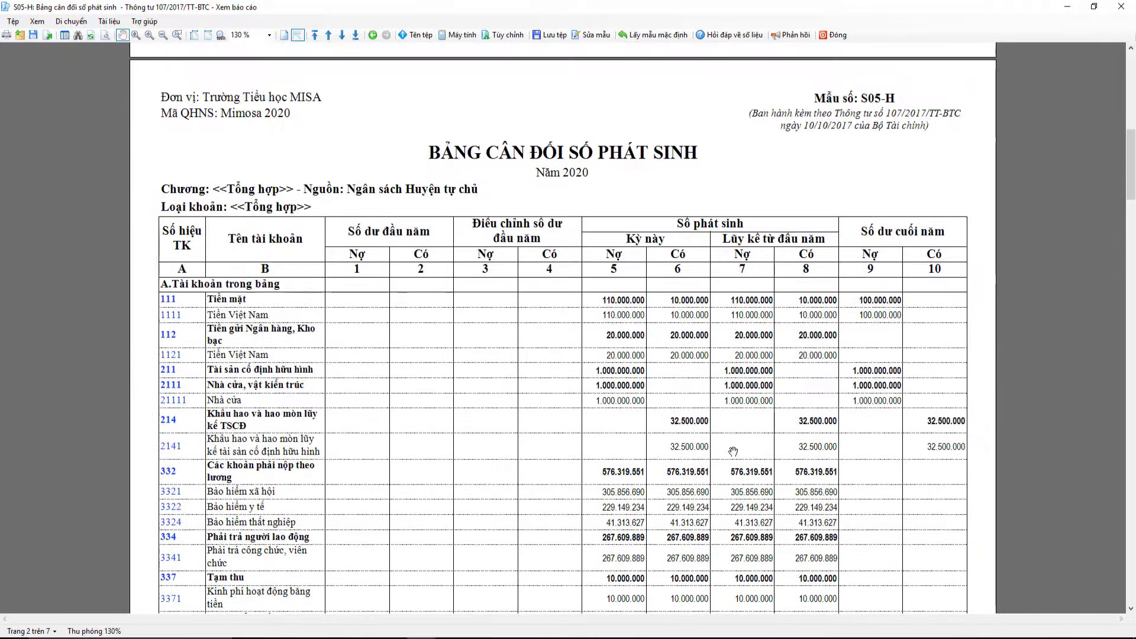
{"action": "scroll", "coordinate": [733, 451], "scroll_direction": "down", "scroll_amount": 5}
{"action": "scroll", "coordinate": [733, 452], "scroll_direction": "down", "scroll_amount": 3}
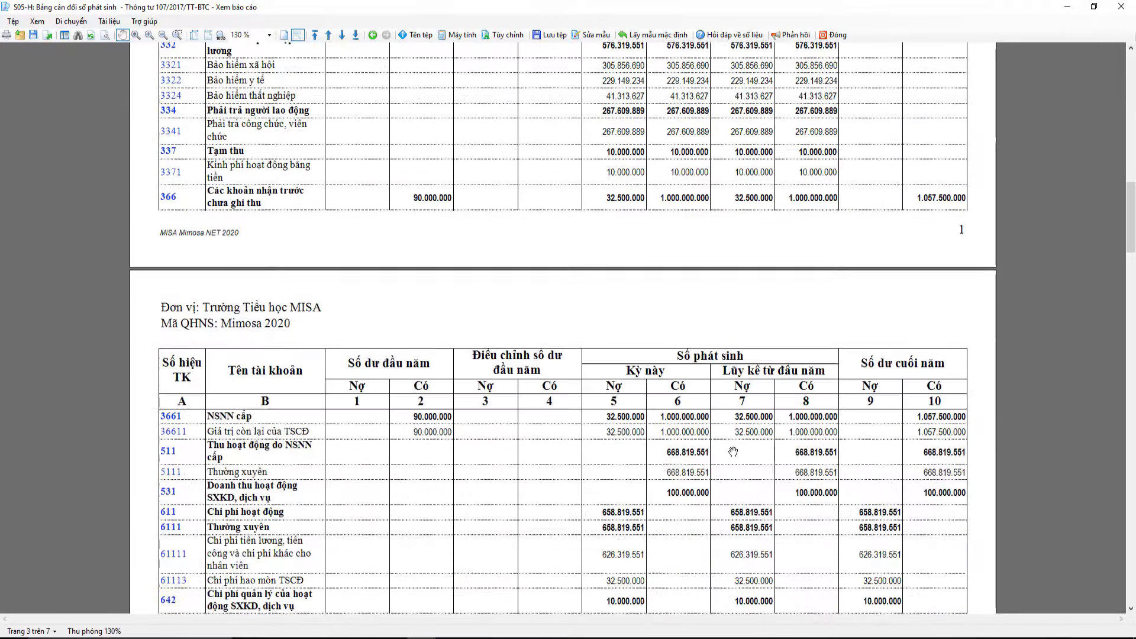
{"action": "scroll", "coordinate": [734, 452], "scroll_direction": "down", "scroll_amount": 2}
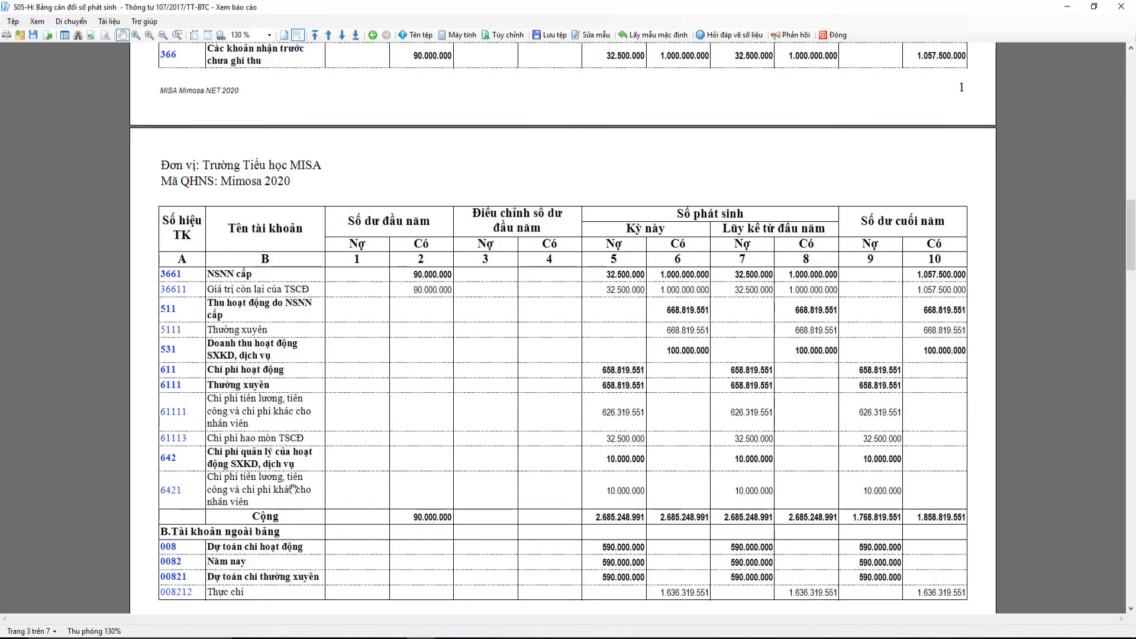
Step: From account 6421's ledger, open voucher NVK00005, unpost it, change its debit account to 61111 and save it
{"action": "left_click", "coordinate": [173, 494]}
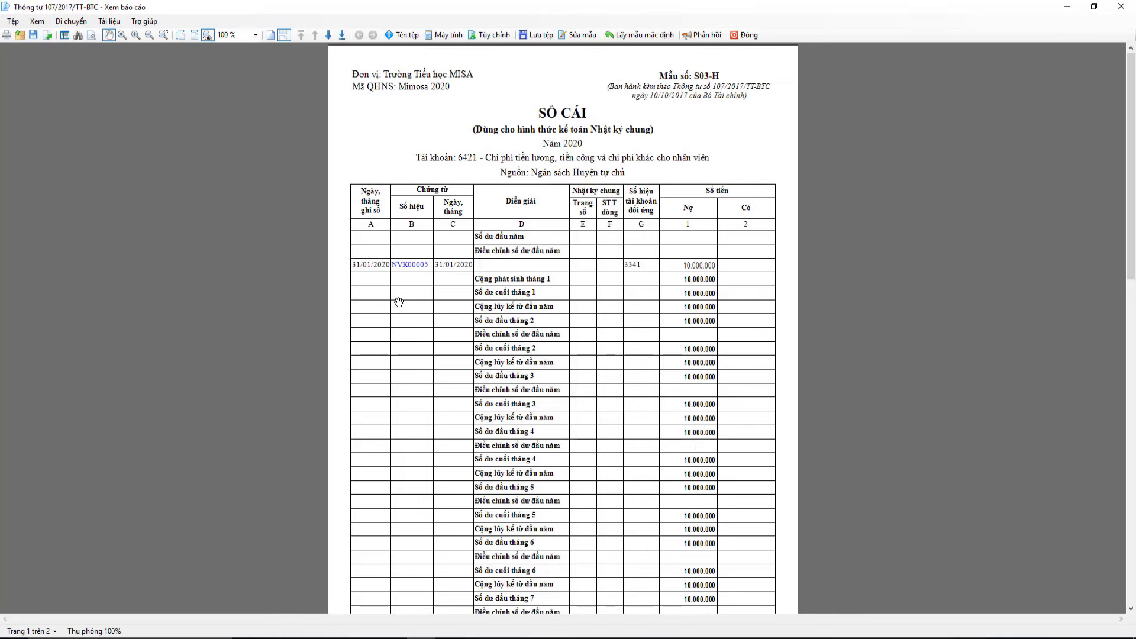
{"action": "left_click", "coordinate": [407, 265]}
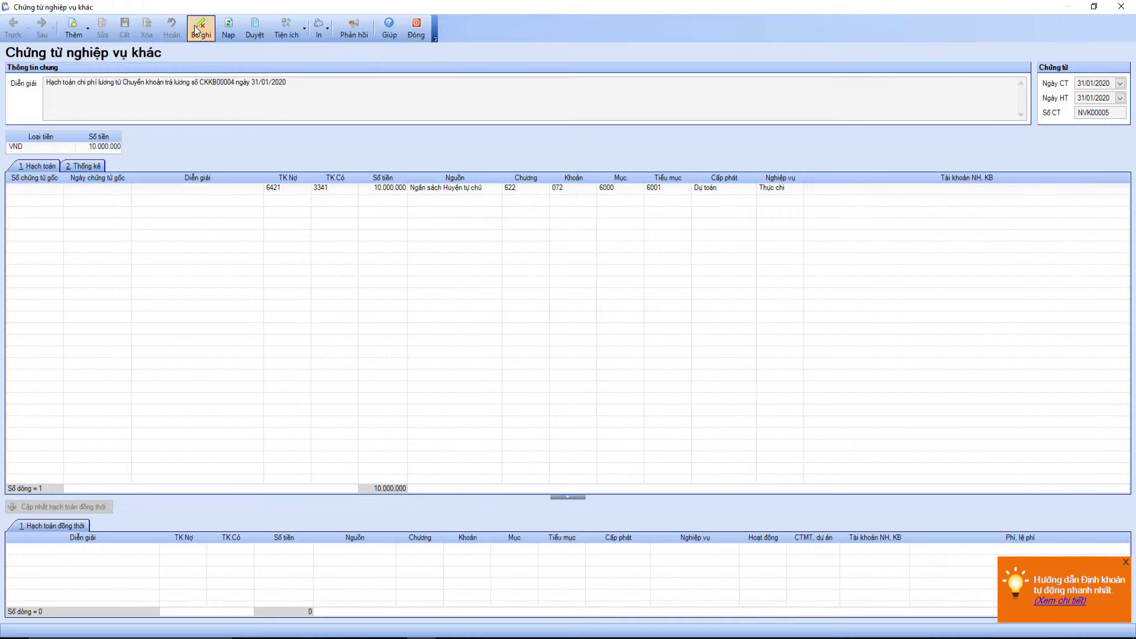
{"action": "left_click", "coordinate": [103, 28]}
{"action": "left_click", "coordinate": [278, 189]}
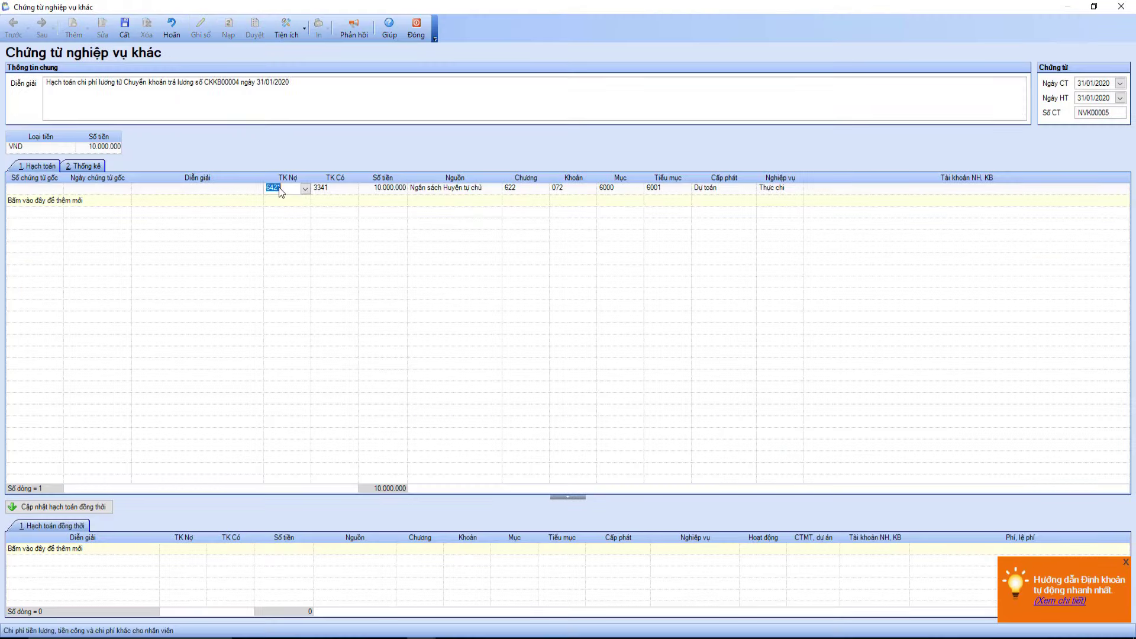
{"action": "type", "text": "61111"}
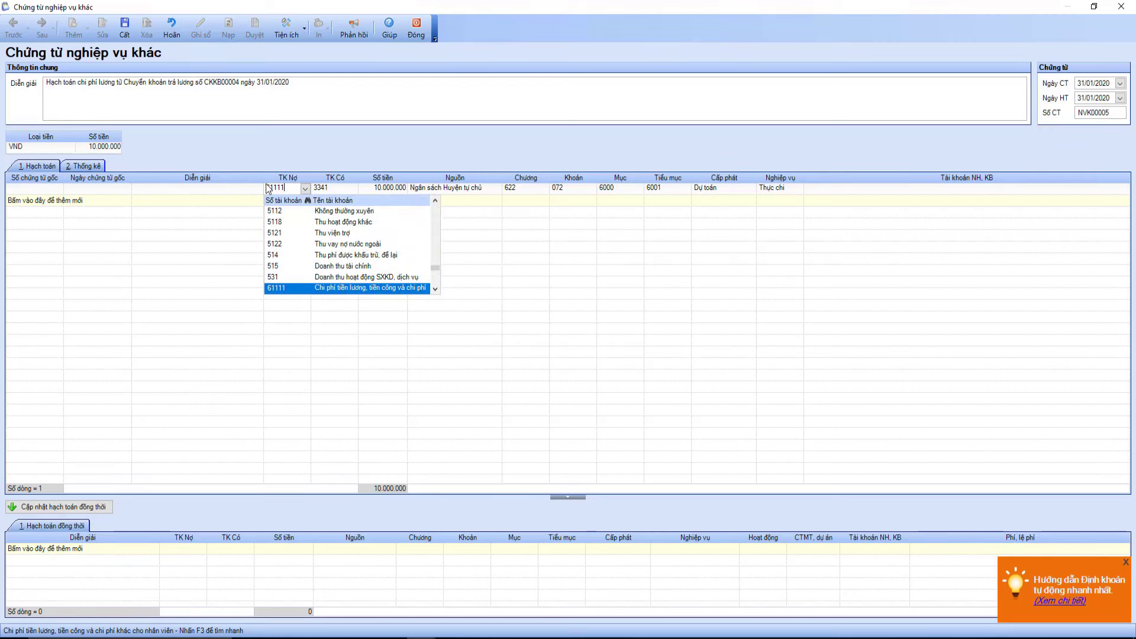
{"action": "left_click", "coordinate": [129, 33]}
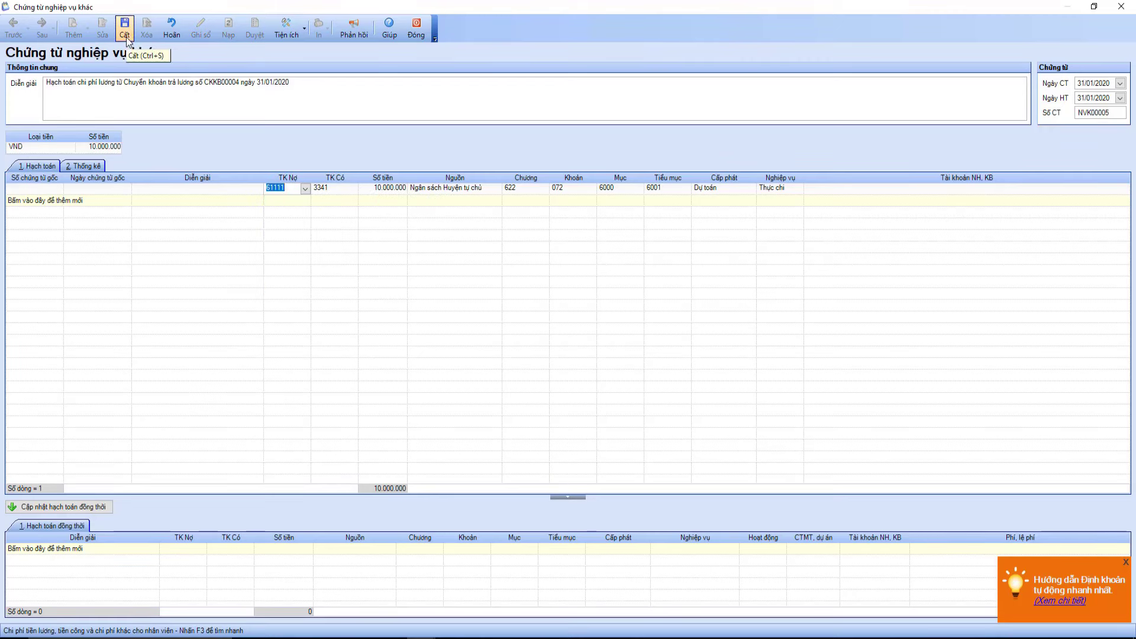
Step: Close the voucher and ledger, regenerate the S05-H report with the same parameters, and recheck 511 and 611 for Ngân sách Huyện tự chủ
{"action": "left_click", "coordinate": [423, 32]}
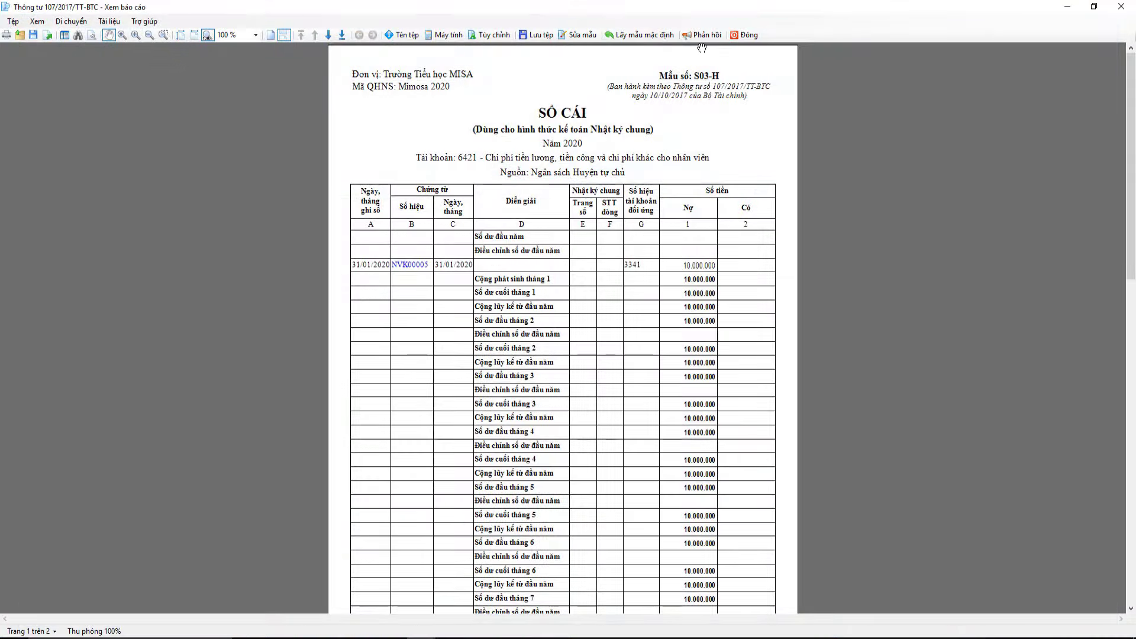
{"action": "left_click", "coordinate": [745, 34]}
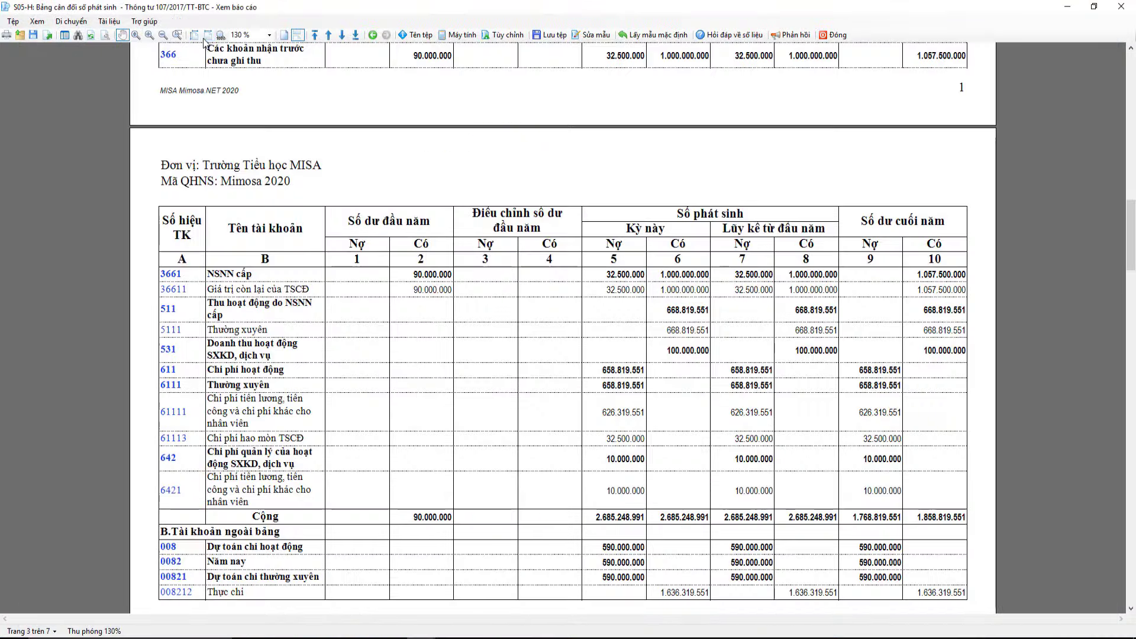
{"action": "left_click", "coordinate": [92, 36]}
{"action": "left_click", "coordinate": [638, 403]}
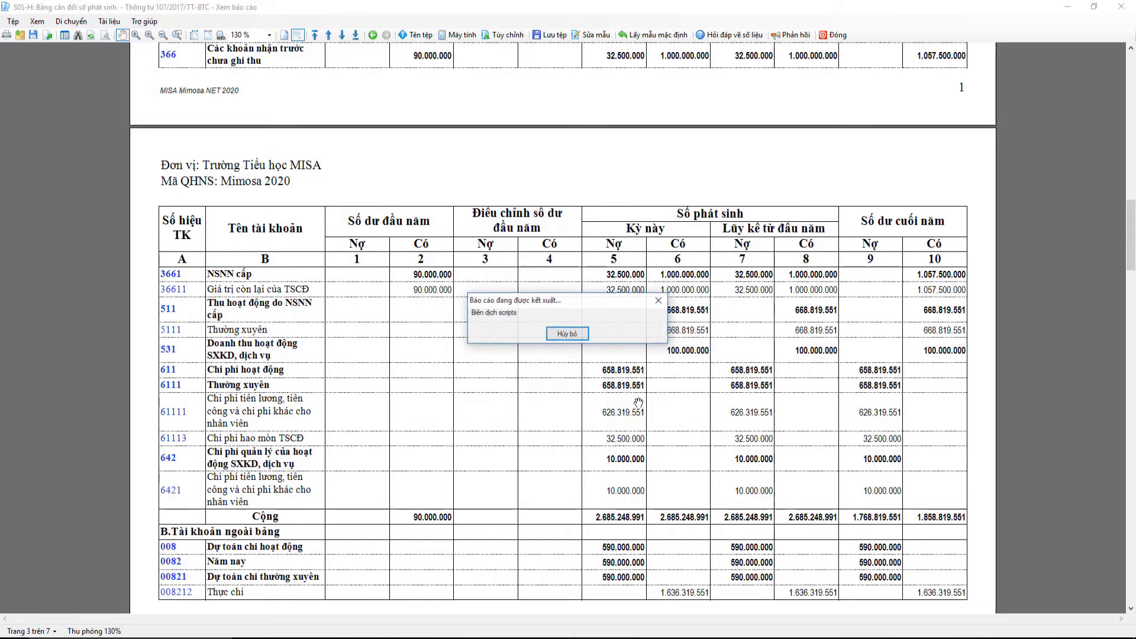
{"action": "scroll", "coordinate": [638, 402], "scroll_direction": "down", "scroll_amount": 6}
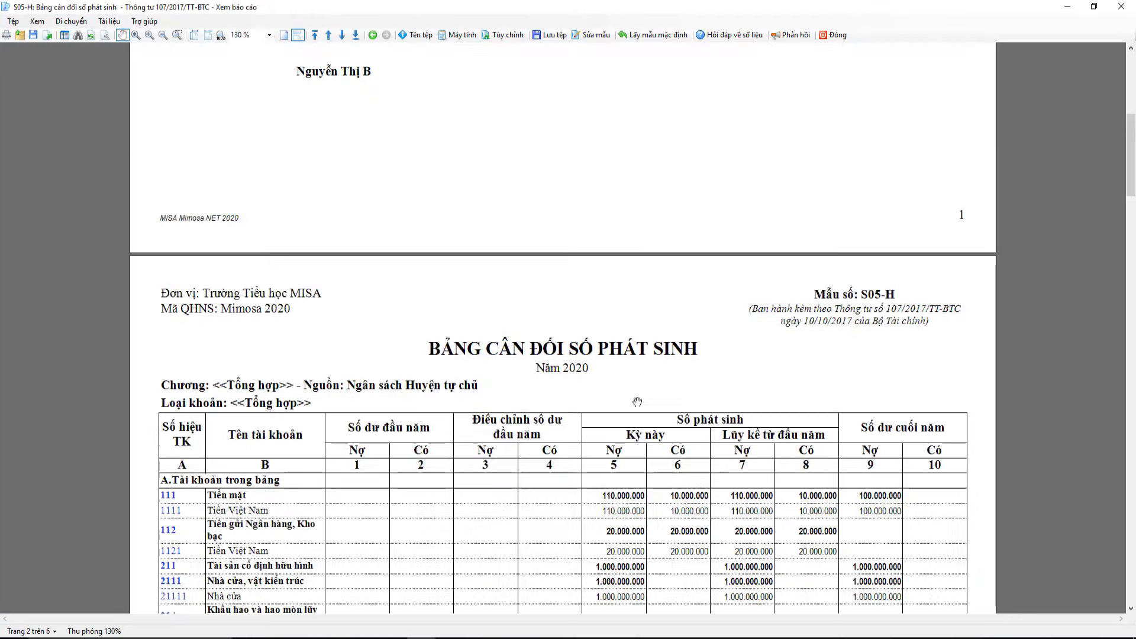
{"action": "scroll", "coordinate": [637, 402], "scroll_direction": "down", "scroll_amount": 10}
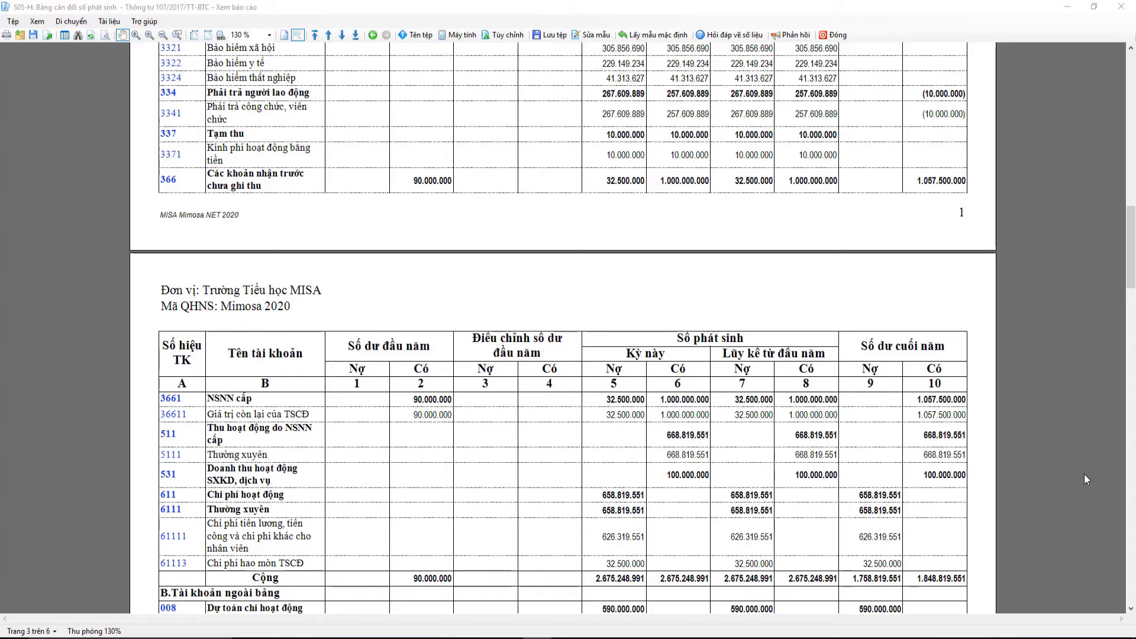
Step: Generate the Báo cáo đối chiếu kinh phí rút và chi theo MLNS for source Ngân sách Huyện tự chủ and review its subitems
{"action": "left_click", "coordinate": [1067, 6]}
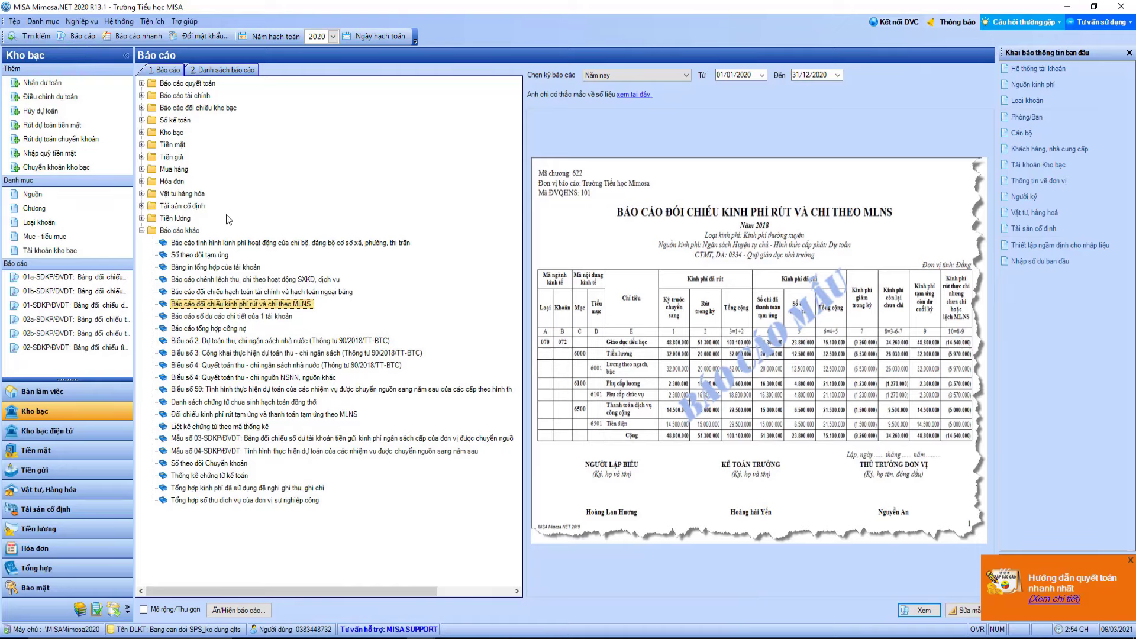
{"action": "left_click", "coordinate": [234, 305]}
{"action": "double_click", "coordinate": [234, 305]}
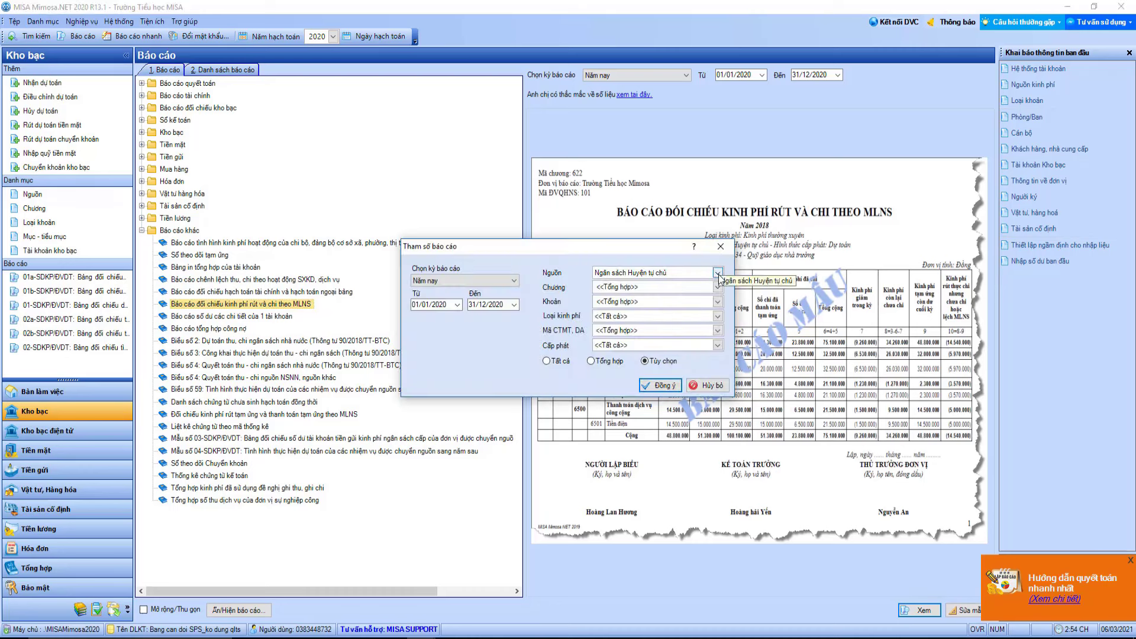
{"action": "left_click", "coordinate": [717, 273]}
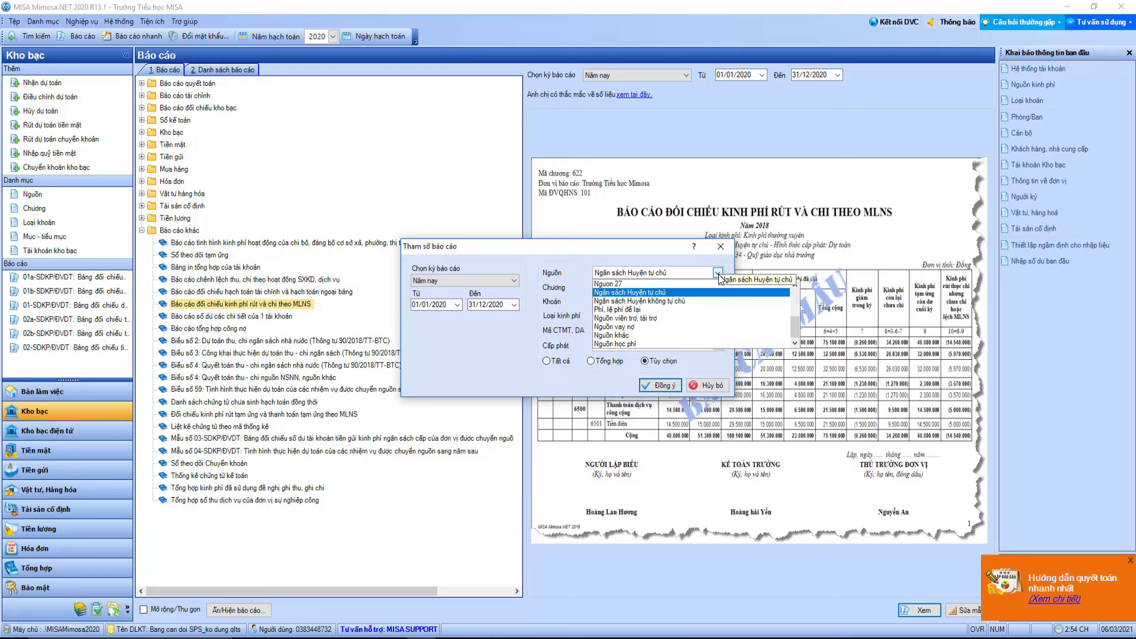
{"action": "left_click", "coordinate": [696, 298]}
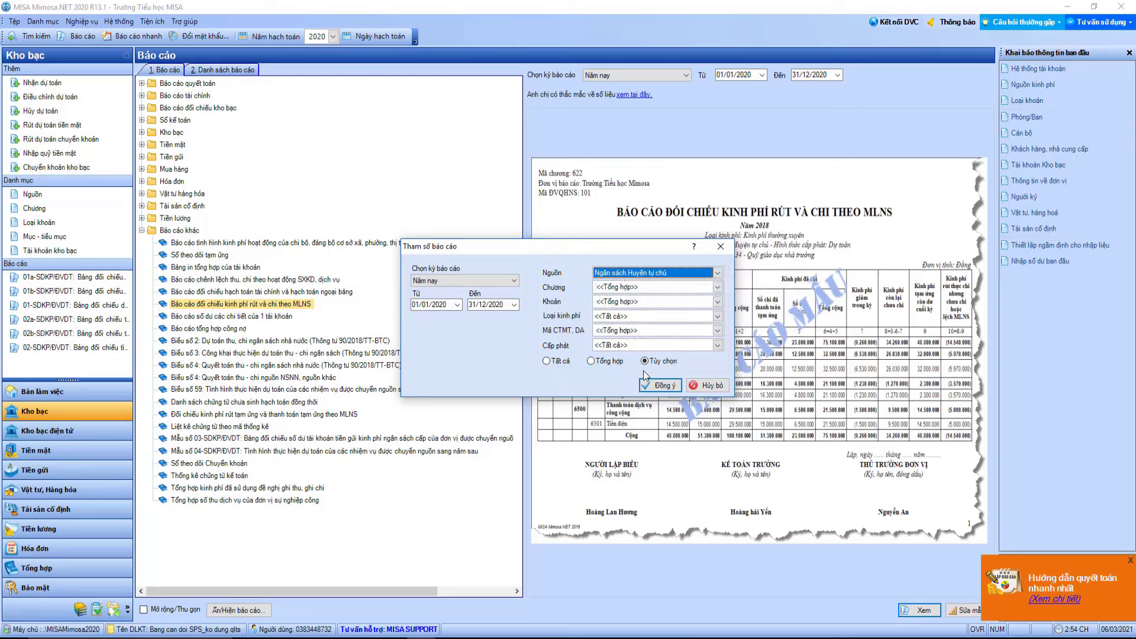
{"action": "left_click", "coordinate": [656, 389]}
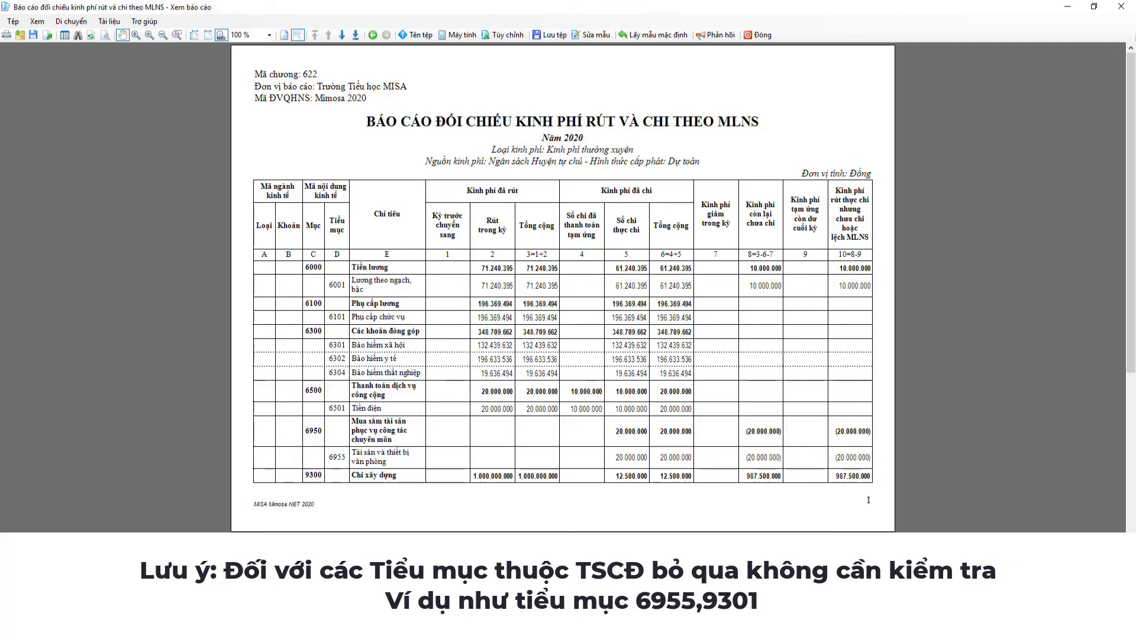
{"action": "scroll", "coordinate": [534, 529], "scroll_direction": "down", "scroll_amount": 3}
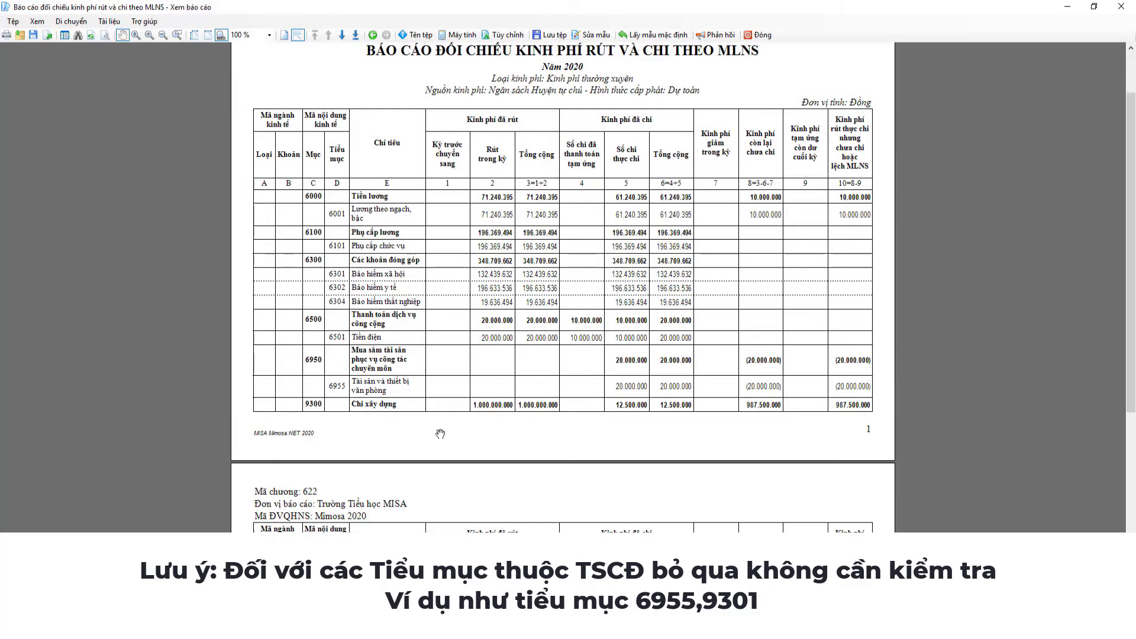
Step: Review the remaining subitems and totals of the Ngân sách Huyện tự chủ reconciliation report, then minimize the report
{"action": "scroll", "coordinate": [439, 433], "scroll_direction": "down", "scroll_amount": 6}
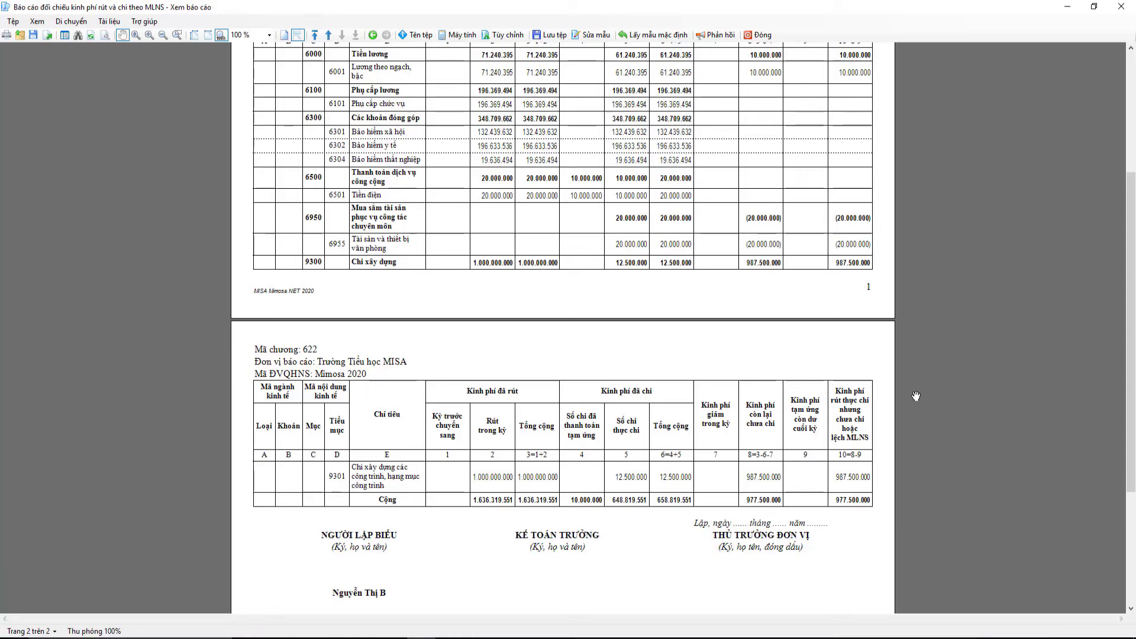
{"action": "scroll", "coordinate": [654, 412], "scroll_direction": "up", "scroll_amount": 1}
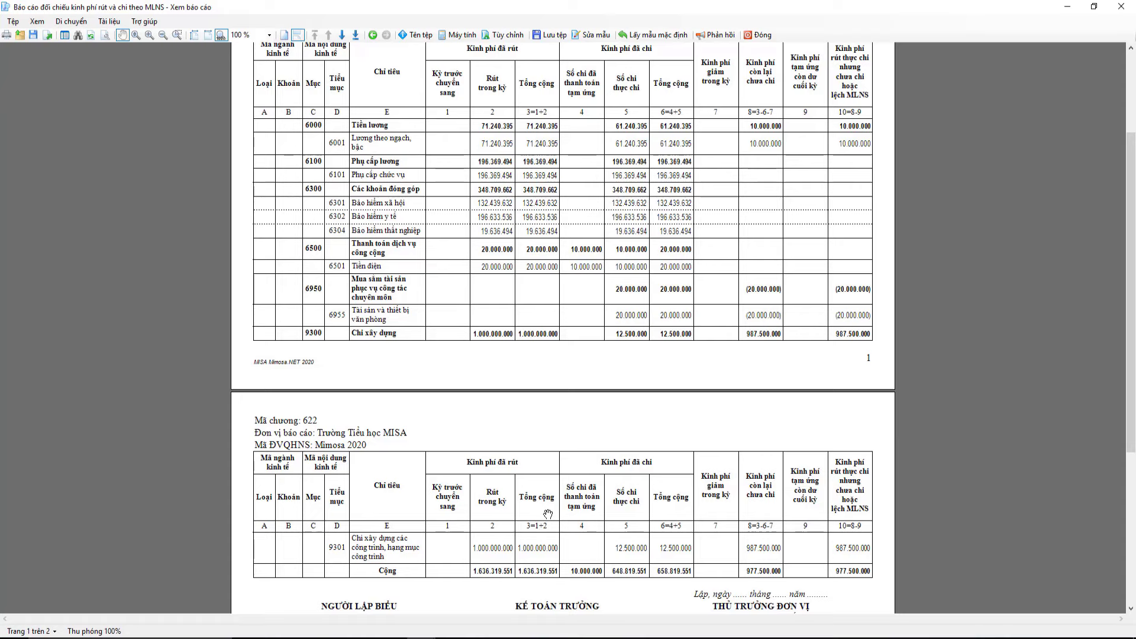
{"action": "scroll", "coordinate": [919, 430], "scroll_direction": "up", "scroll_amount": 3}
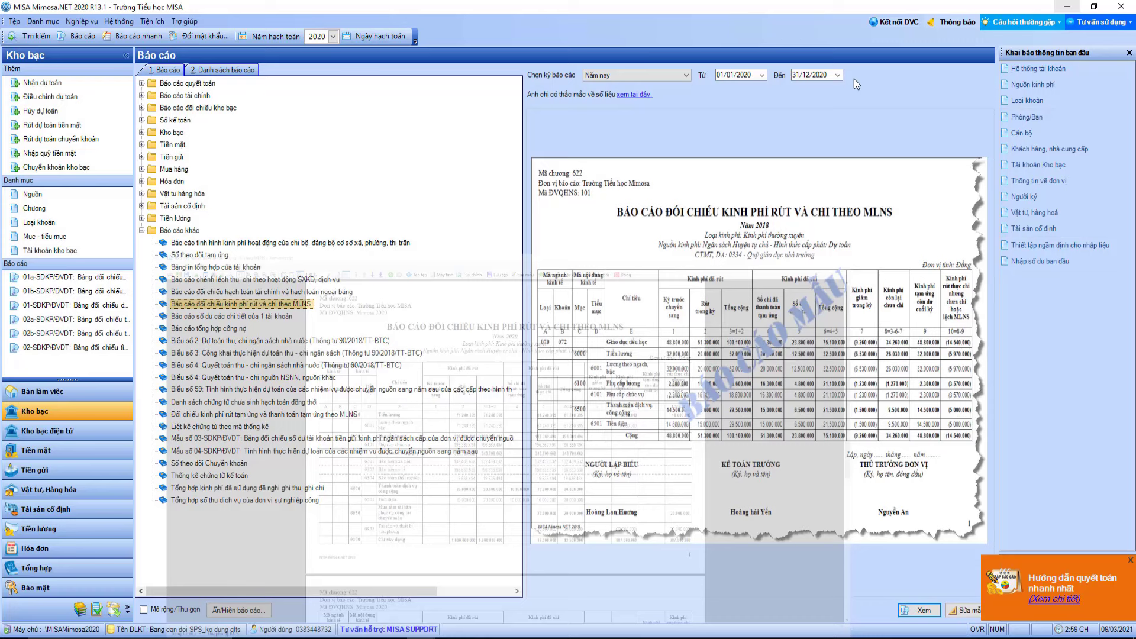
{"action": "left_click", "coordinate": [1067, 7]}
Step: Search for all posted vouchers with posting dates from 01/01/2020 to 31/12/2020 and maximize the search window
{"action": "left_click", "coordinate": [30, 38]}
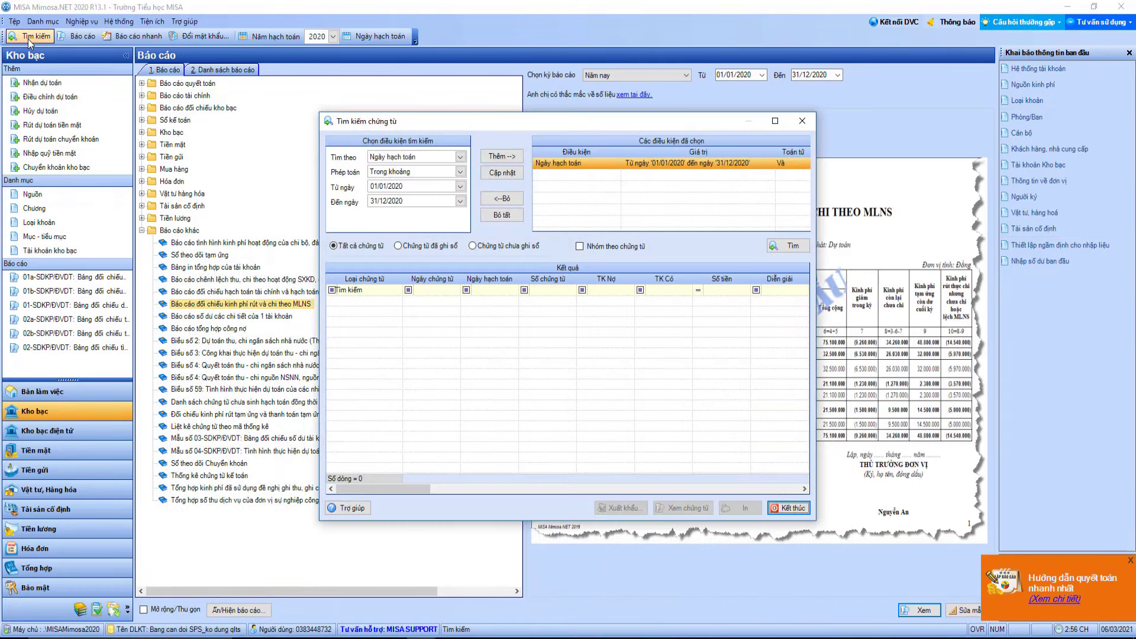
{"action": "left_click", "coordinate": [414, 247]}
{"action": "left_click", "coordinate": [412, 187]}
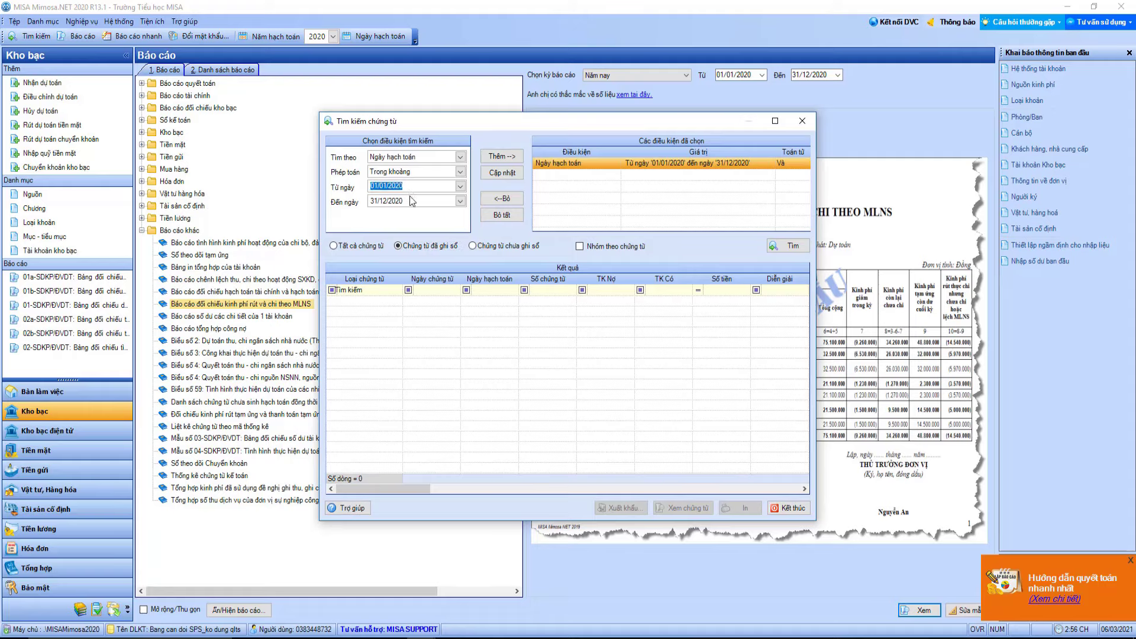
{"action": "left_click", "coordinate": [413, 202]}
{"action": "left_click", "coordinate": [487, 174]}
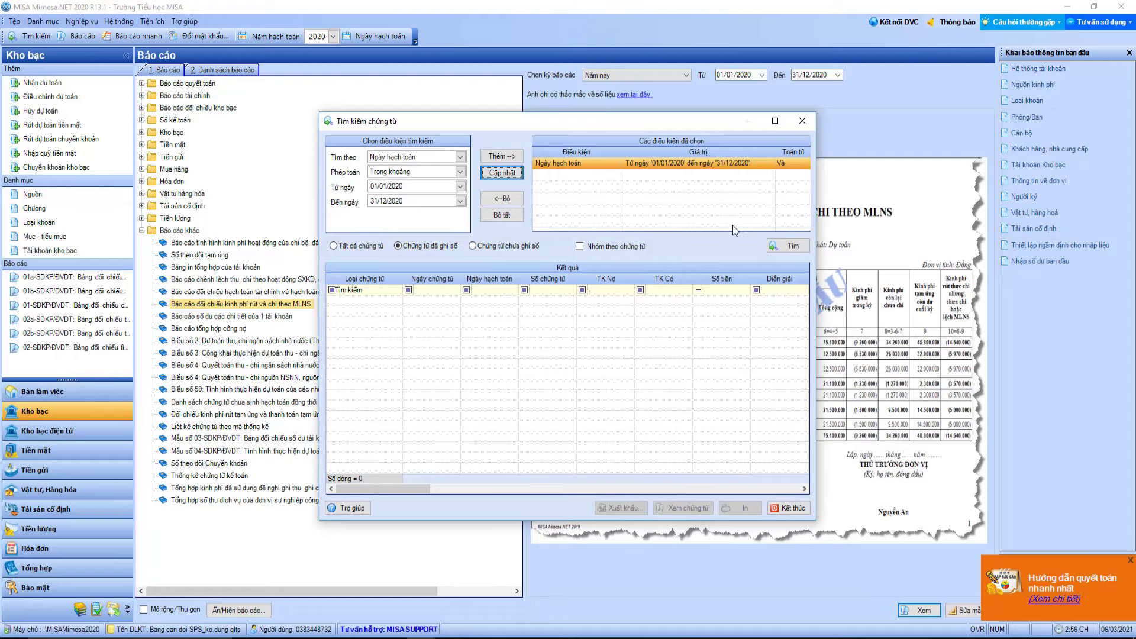
{"action": "left_click", "coordinate": [789, 246]}
{"action": "left_click", "coordinate": [771, 121]}
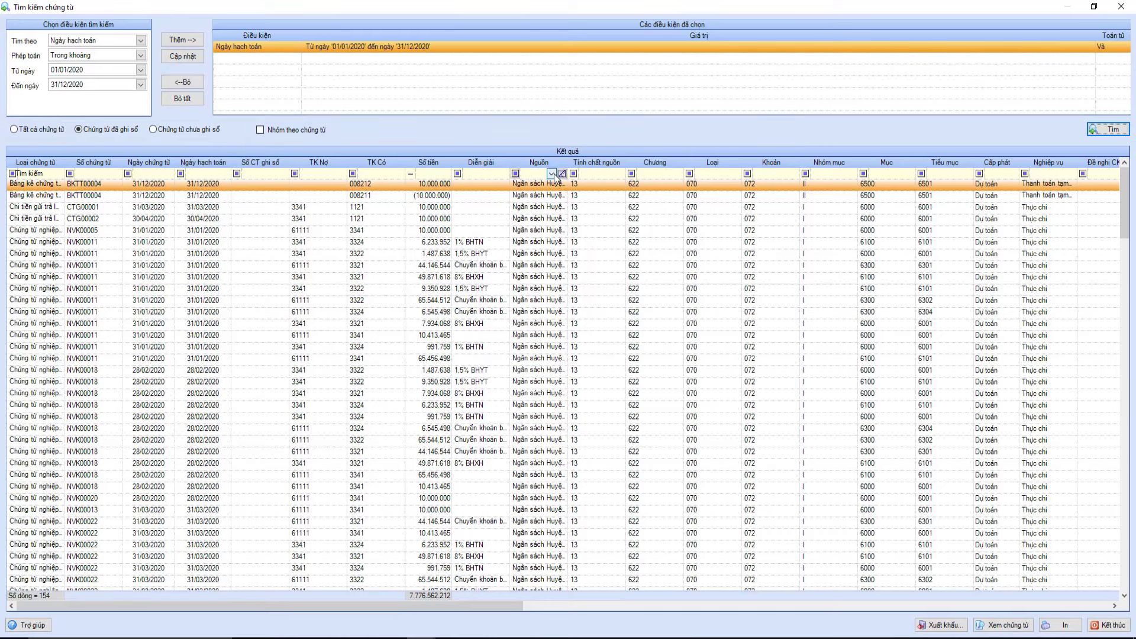
Step: Filter the search results to source Ngân sách Huyện tự chủ, subitem 6001 and credit account 511
{"action": "left_click", "coordinate": [551, 174]}
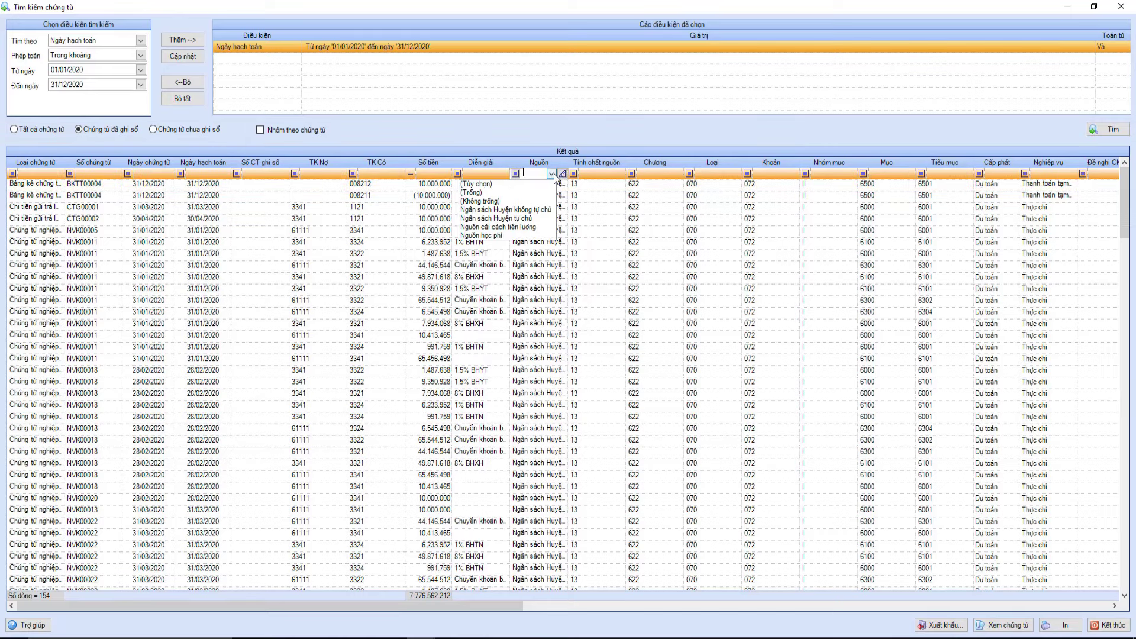
{"action": "left_click", "coordinate": [546, 217]}
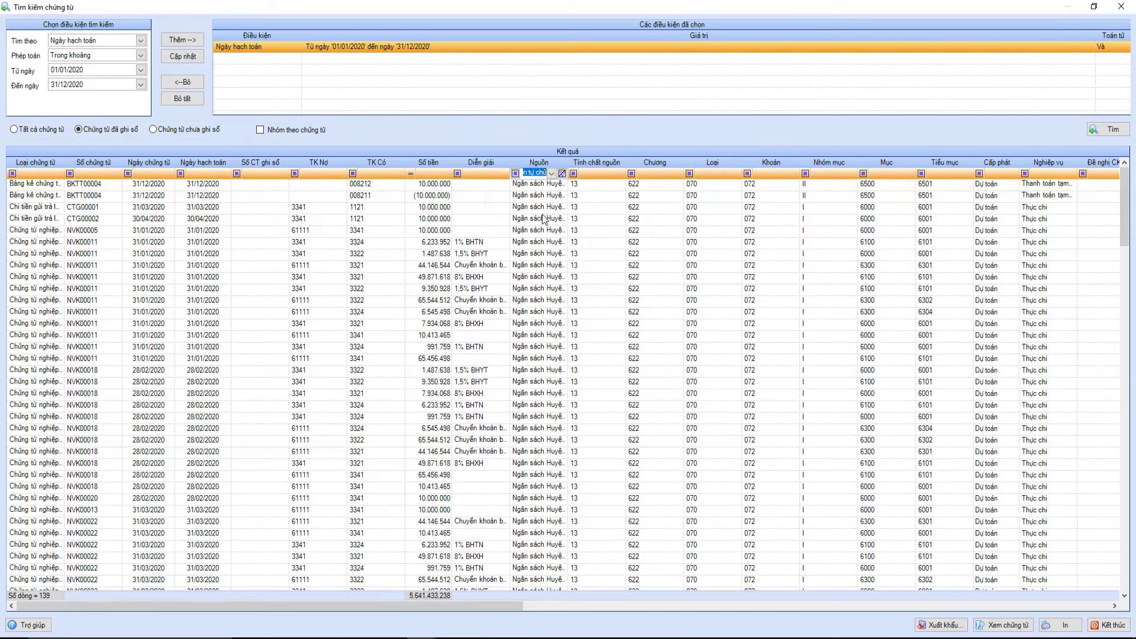
{"action": "left_click", "coordinate": [939, 175]}
{"action": "type", "text": "6001"}
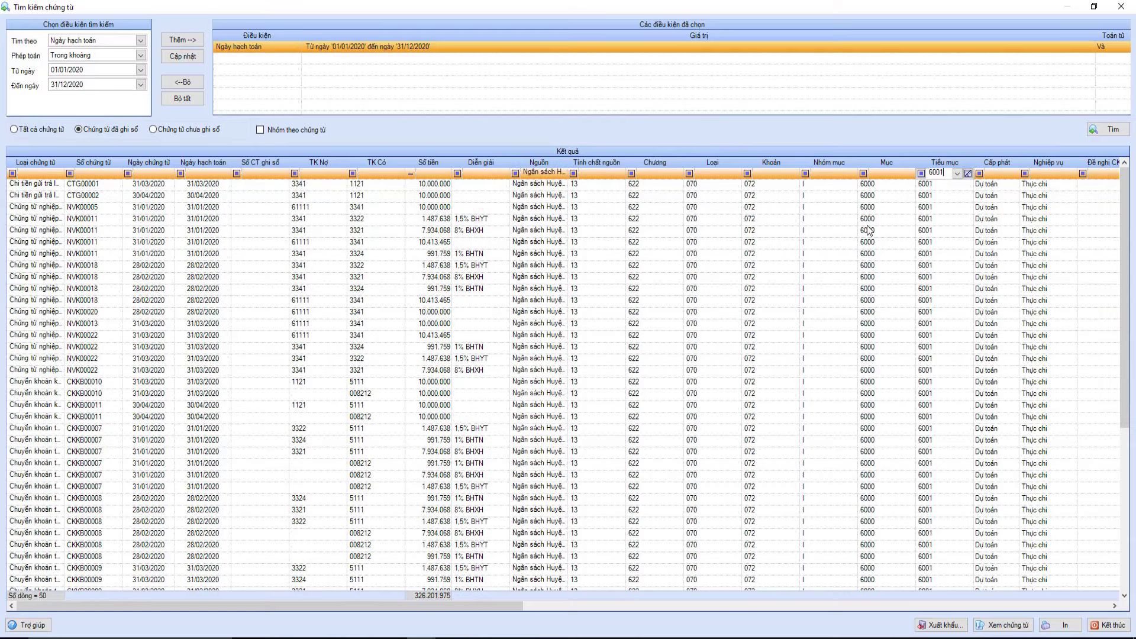
{"action": "left_click", "coordinate": [367, 175]}
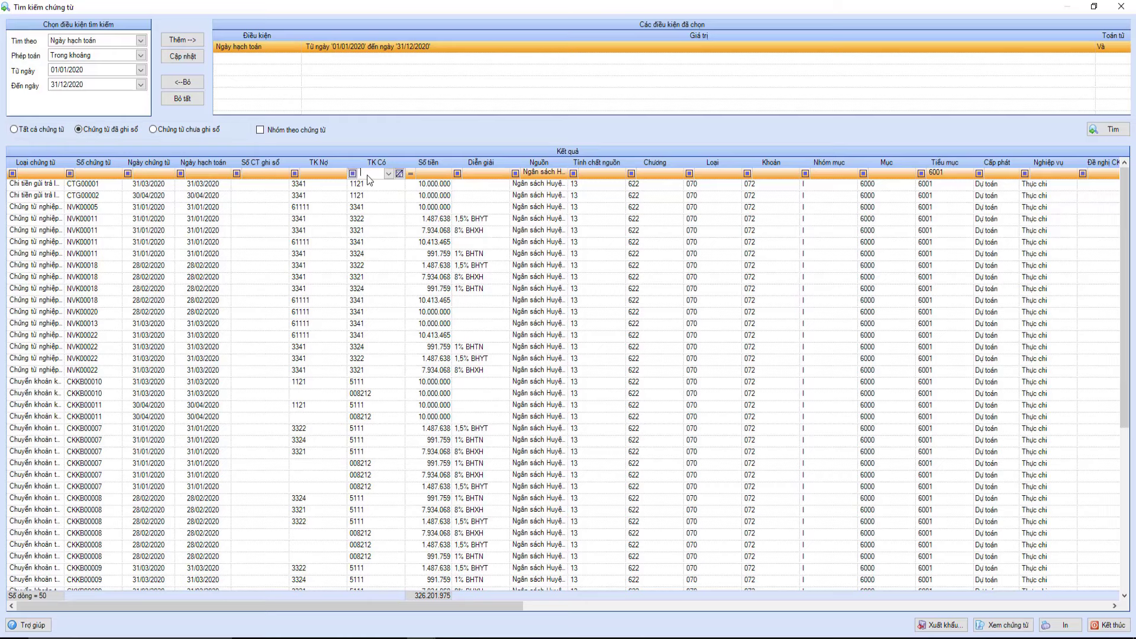
{"action": "type", "text": "5111"}
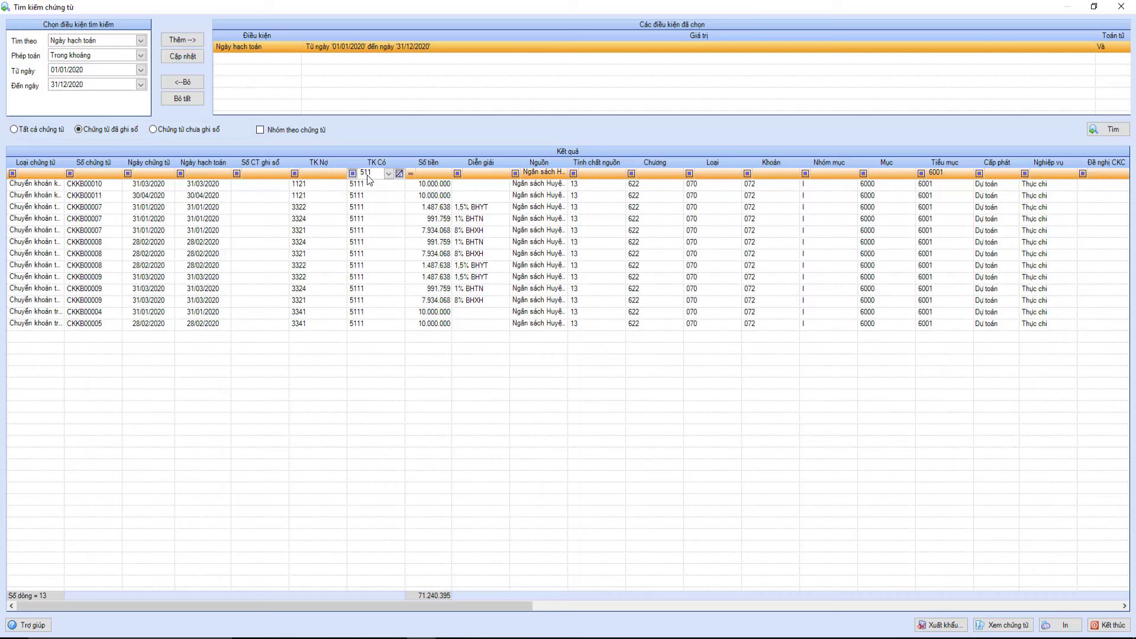
Step: Sort the credit 511 entries by posting date, capture them with Snipping Tool and move the capture clear of the list
{"action": "left_click", "coordinate": [198, 161]}
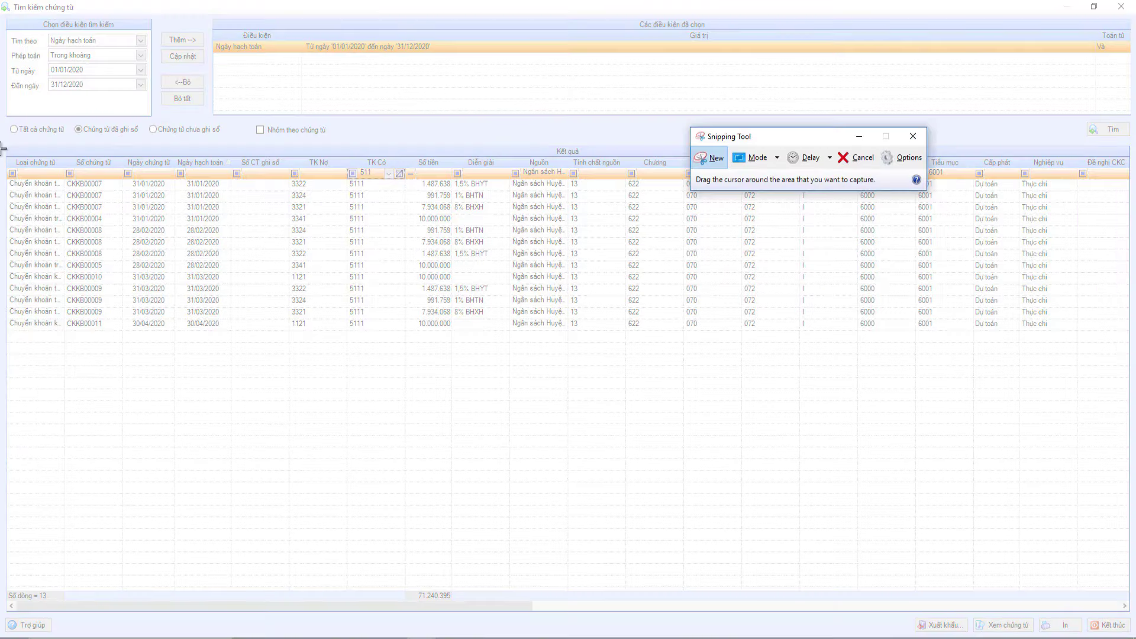
{"action": "left_click_drag", "start_coordinate": [5, 144], "coordinate": [516, 349]}
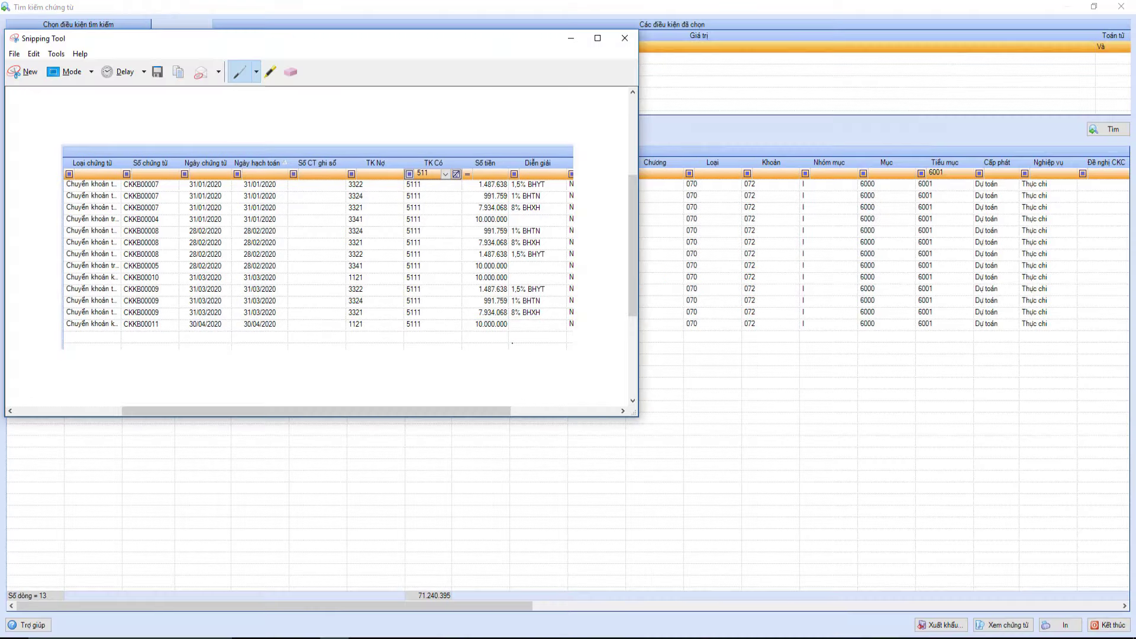
{"action": "left_click_drag", "start_coordinate": [342, 47], "coordinate": [812, 141]}
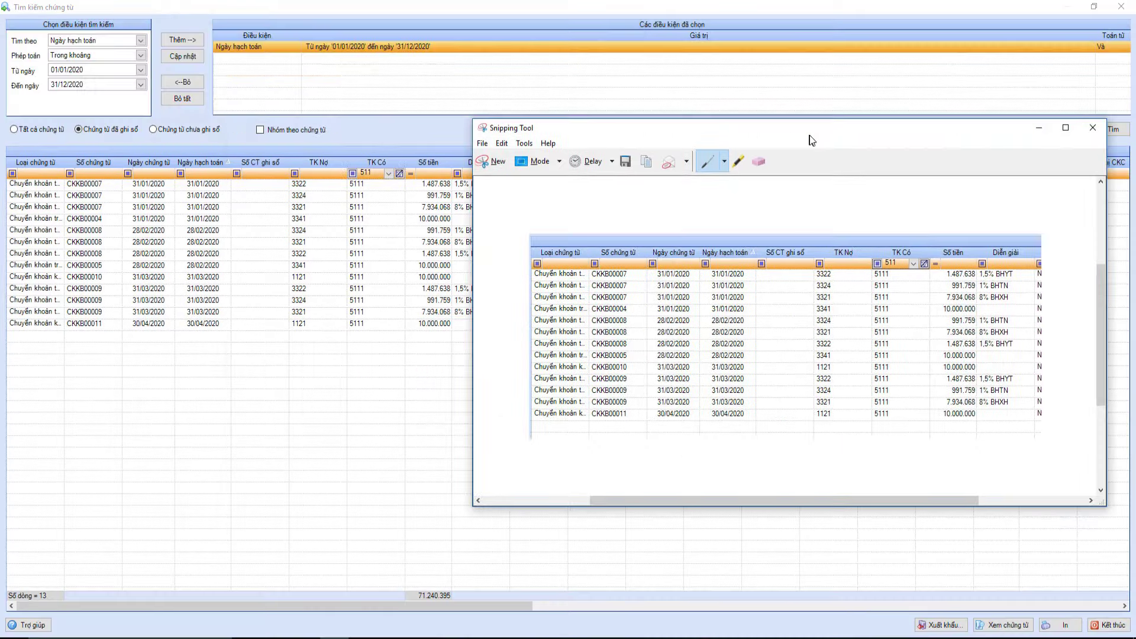
Step: Replace the credit account filter with debit account 611, keeping the source and subitem 6001 filters
{"action": "left_click", "coordinate": [308, 170]}
{"action": "left_click", "coordinate": [399, 174]}
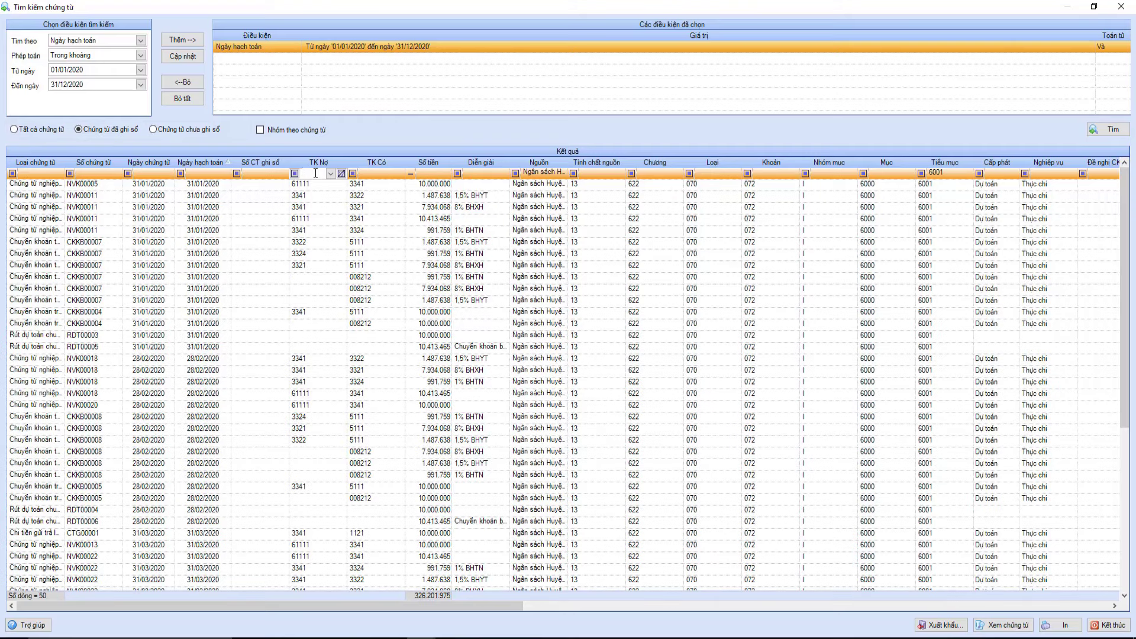
{"action": "type", "text": "611"}
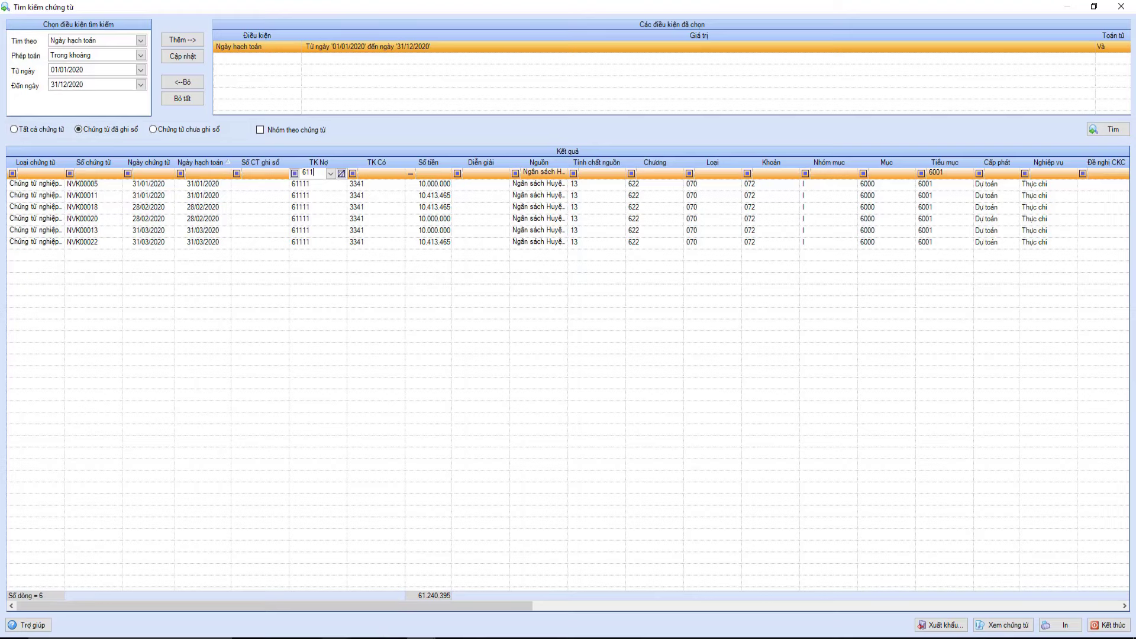
Step: Compare the captured 511 entries with the 611 list, underlining the last January, February and March posting dates and the April amount
{"action": "left_click", "coordinate": [334, 637]}
{"action": "left_click_drag", "start_coordinate": [657, 122], "coordinate": [637, 50]}
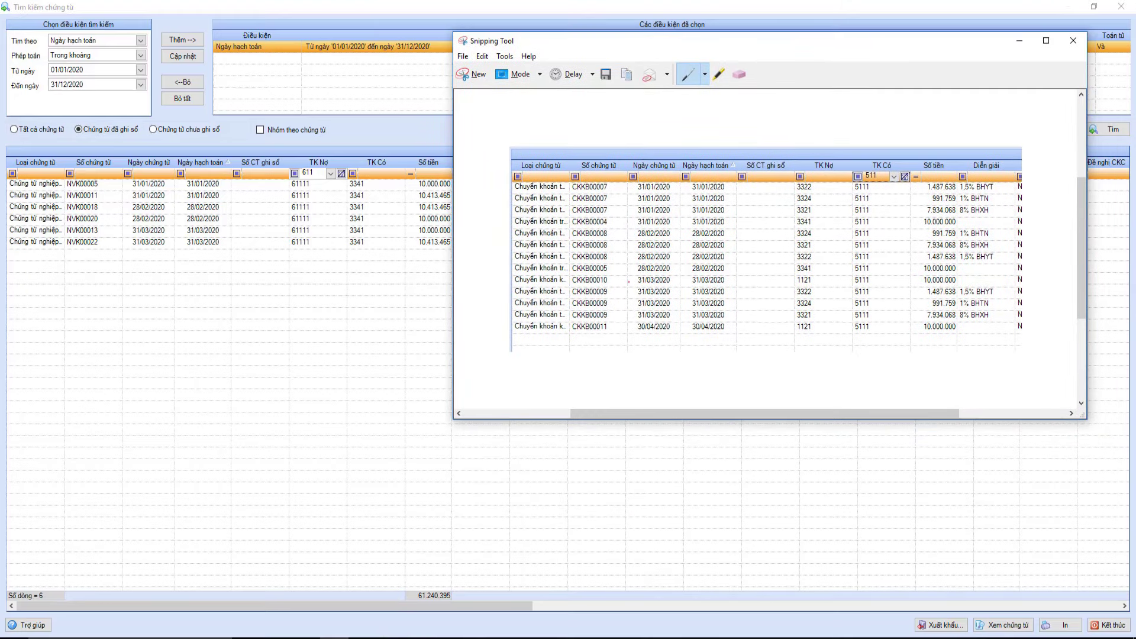
{"action": "mouse_move", "coordinate": [575, 42]}
{"action": "left_mouse_down"}
{"action": "mouse_move", "coordinate": [613, 34]}
{"action": "mouse_move", "coordinate": [591, 28]}
{"action": "left_mouse_up"}
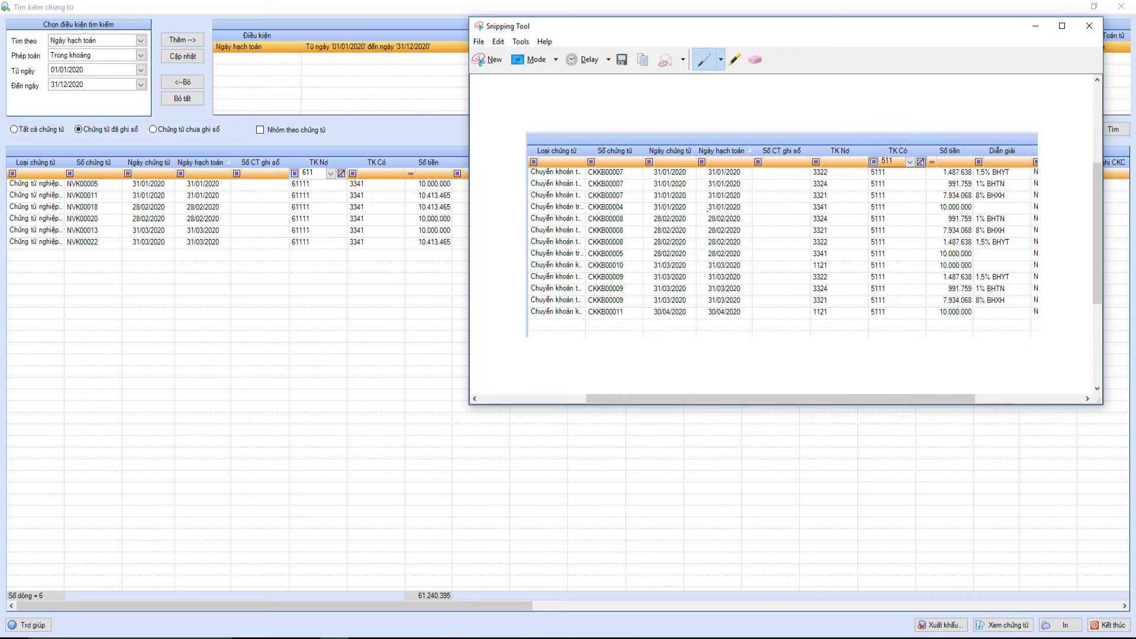
{"action": "left_click_drag", "start_coordinate": [708, 211], "coordinate": [748, 211]}
{"action": "left_click_drag", "start_coordinate": [708, 259], "coordinate": [744, 260]}
{"action": "left_click_drag", "start_coordinate": [708, 307], "coordinate": [752, 307]}
{"action": "left_click_drag", "start_coordinate": [942, 319], "coordinate": [968, 319]}
Step: Update the posting date condition to 01/04/2020 through 30/04/2020 and rerun the voucher search
{"action": "left_click", "coordinate": [121, 62]}
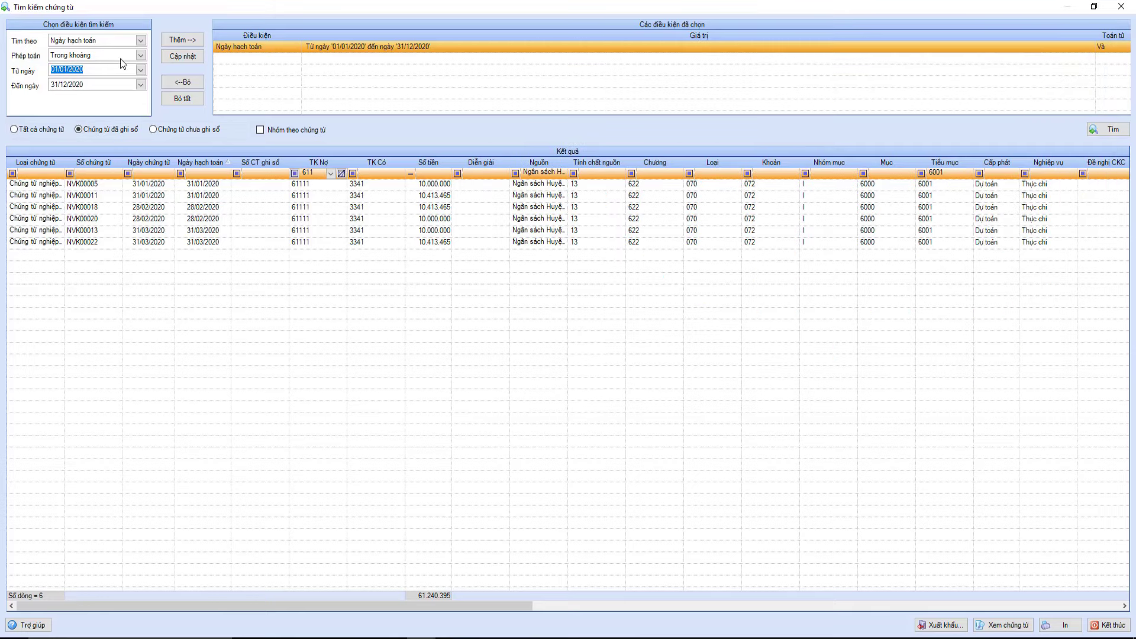
{"action": "type", "text": "01/04/2020"}
{"action": "key", "text": "Tab"}
{"action": "type", "text": "30/04/2020"}
{"action": "left_click", "coordinate": [203, 55]}
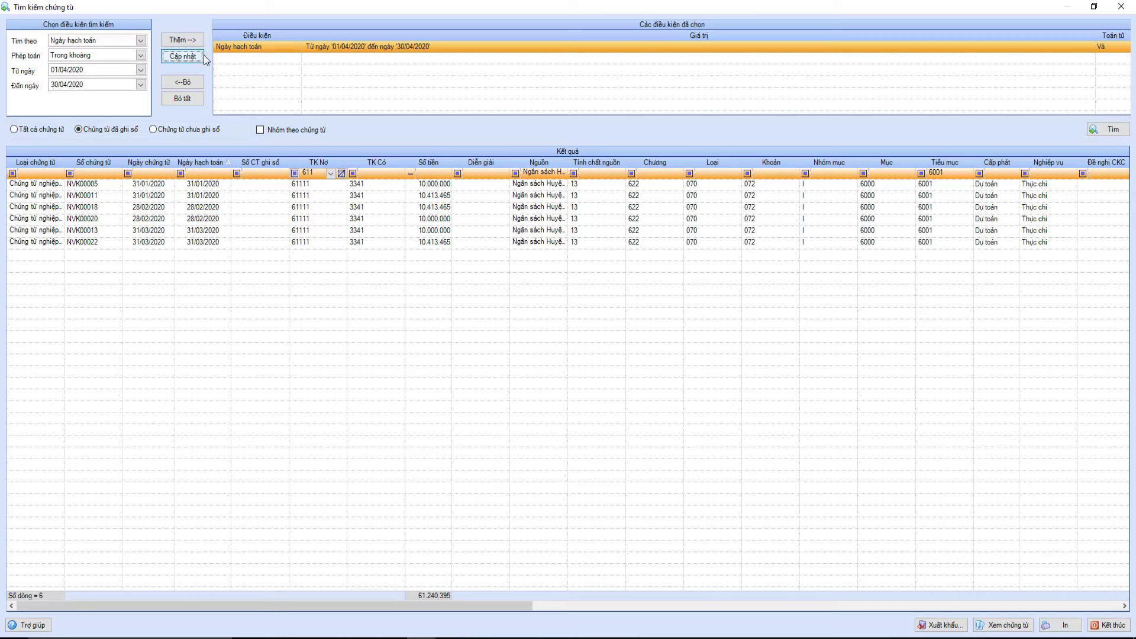
{"action": "left_click", "coordinate": [1095, 130]}
Step: Filter the April vouchers by amount 10000000 and examine the accounts and sources of CKKB00011 and NVK00017
{"action": "left_click", "coordinate": [425, 173]}
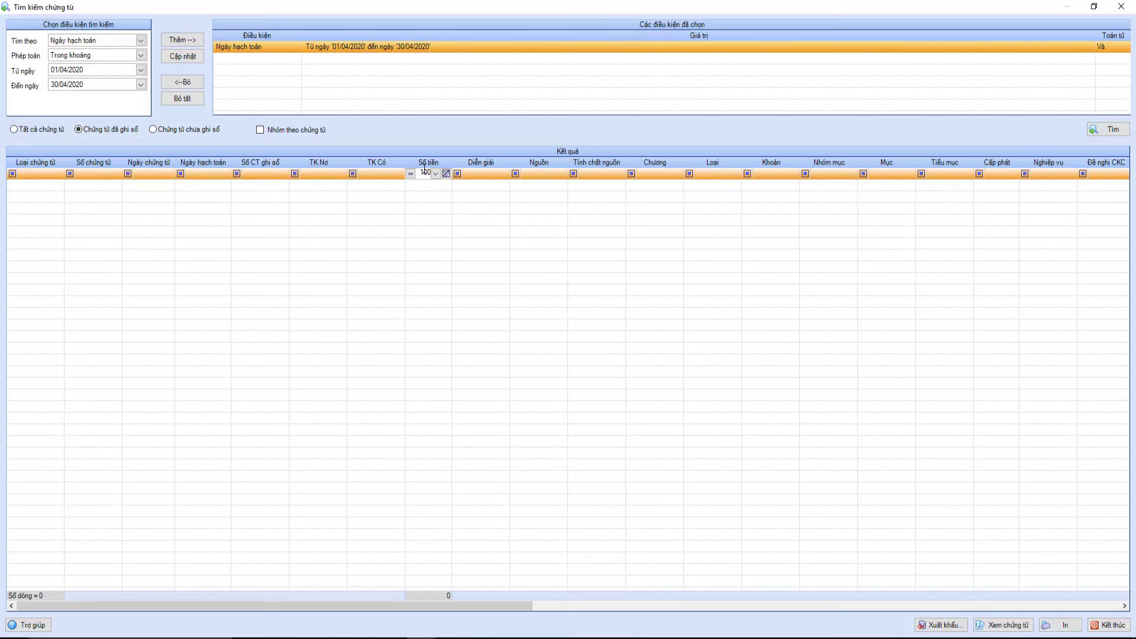
{"action": "key", "text": "BackSpace"}
{"action": "key", "text": "BackSpace"}
{"action": "key", "text": "BackSpace"}
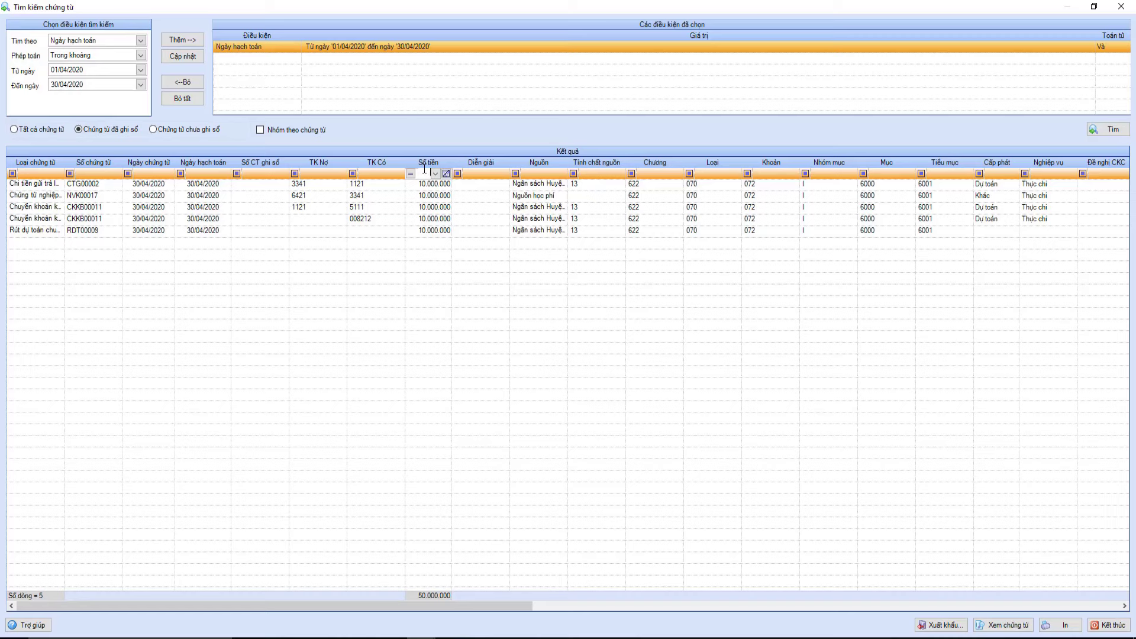
{"action": "type", "text": "100"}
{"action": "left_click", "coordinate": [392, 207]}
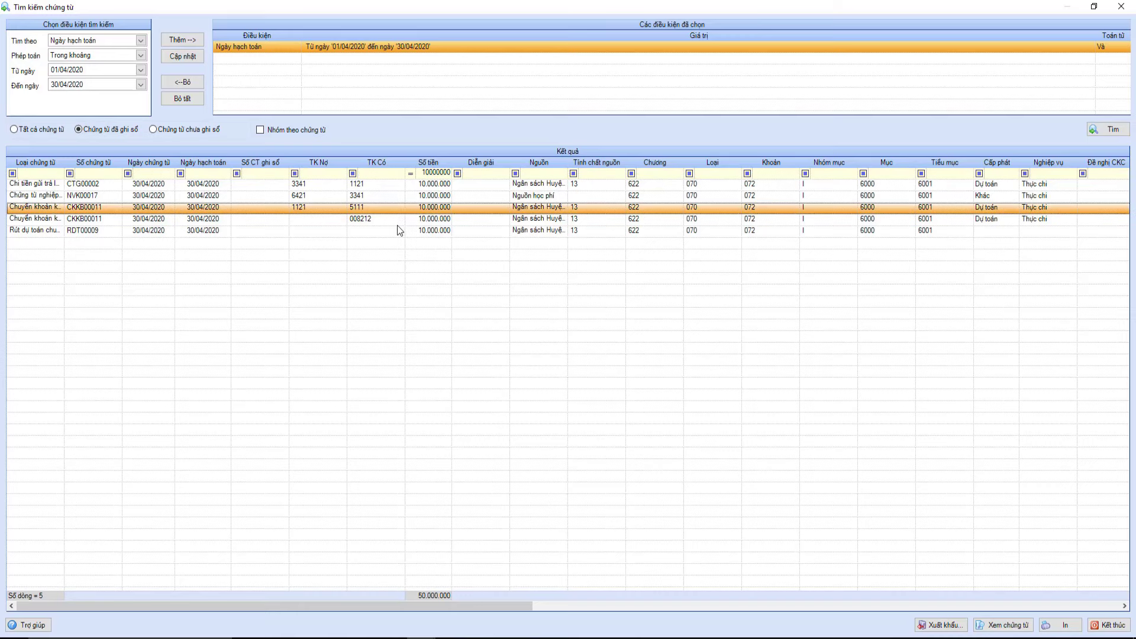
{"action": "left_click", "coordinate": [371, 197]}
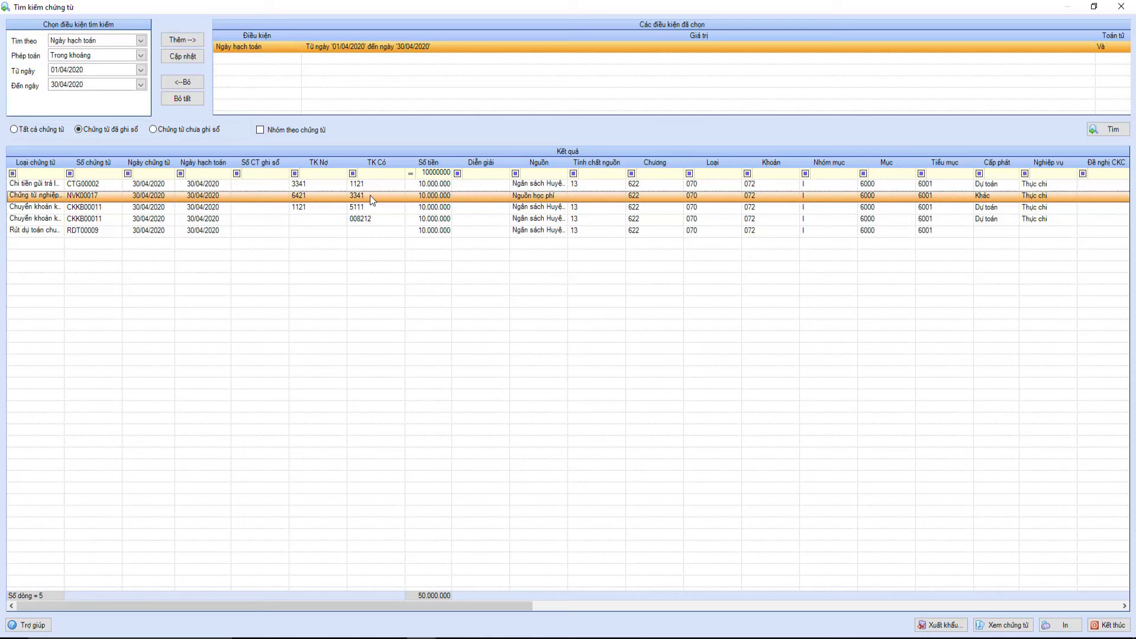
{"action": "left_click", "coordinate": [326, 208]}
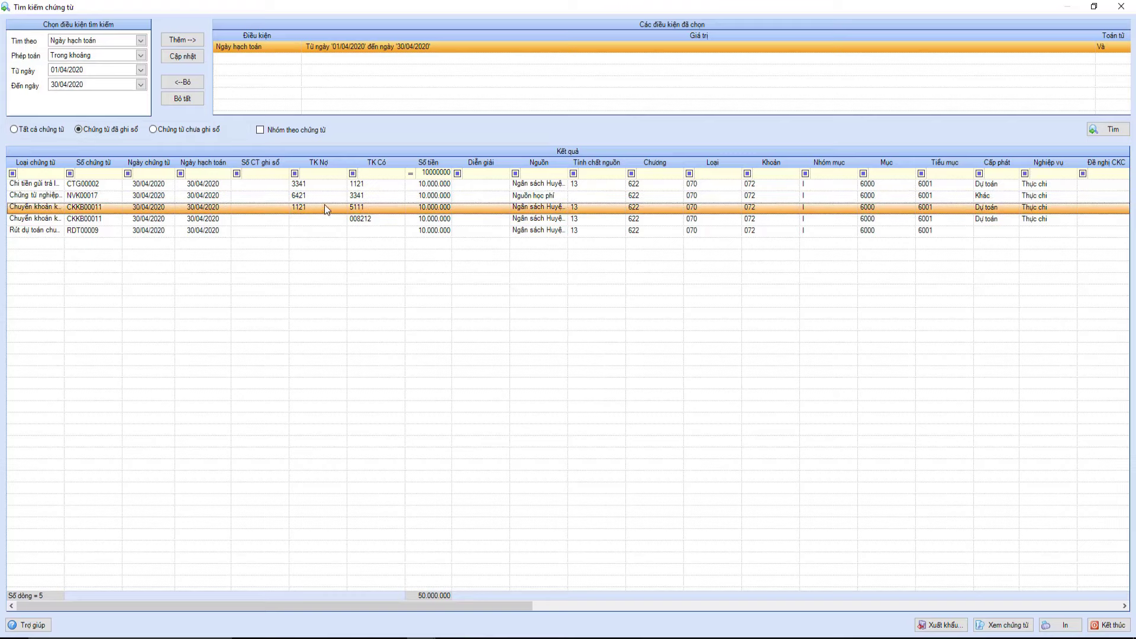
Step: Open voucher NVK00017, unpost it and set its debit account to 61111
{"action": "left_click", "coordinate": [322, 197]}
{"action": "double_click", "coordinate": [321, 198]}
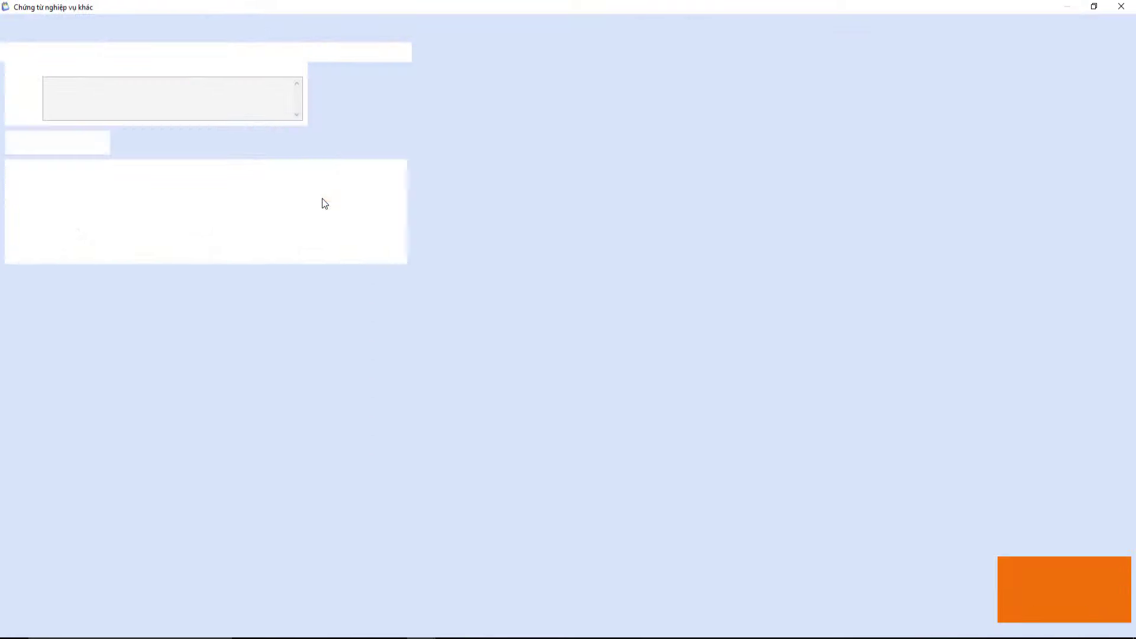
{"action": "left_click", "coordinate": [200, 29]}
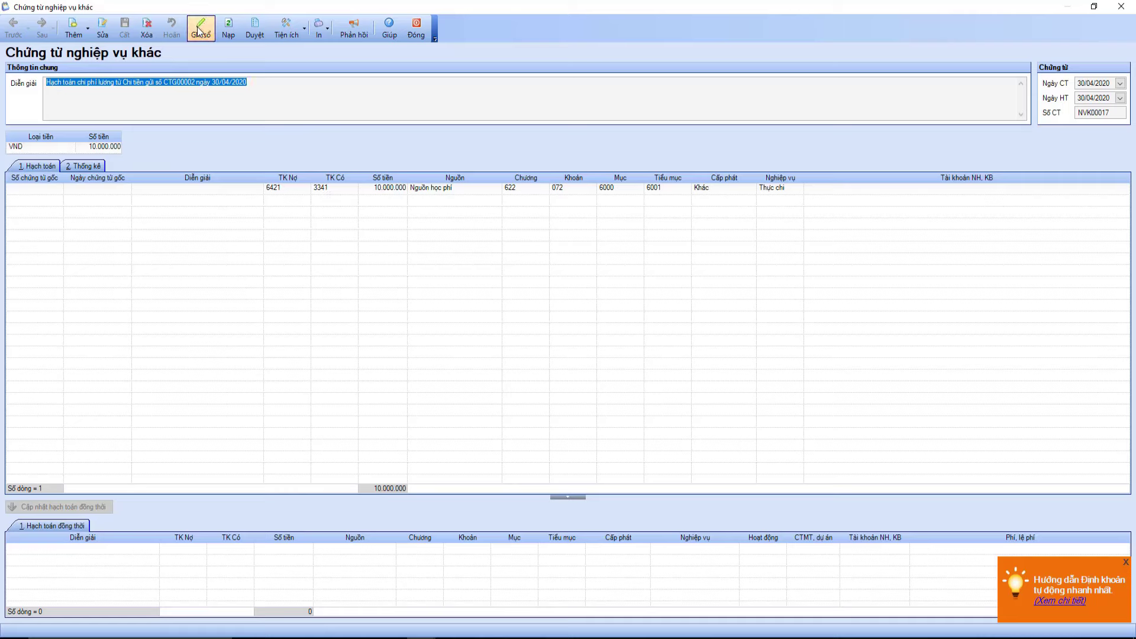
{"action": "left_click", "coordinate": [282, 188]}
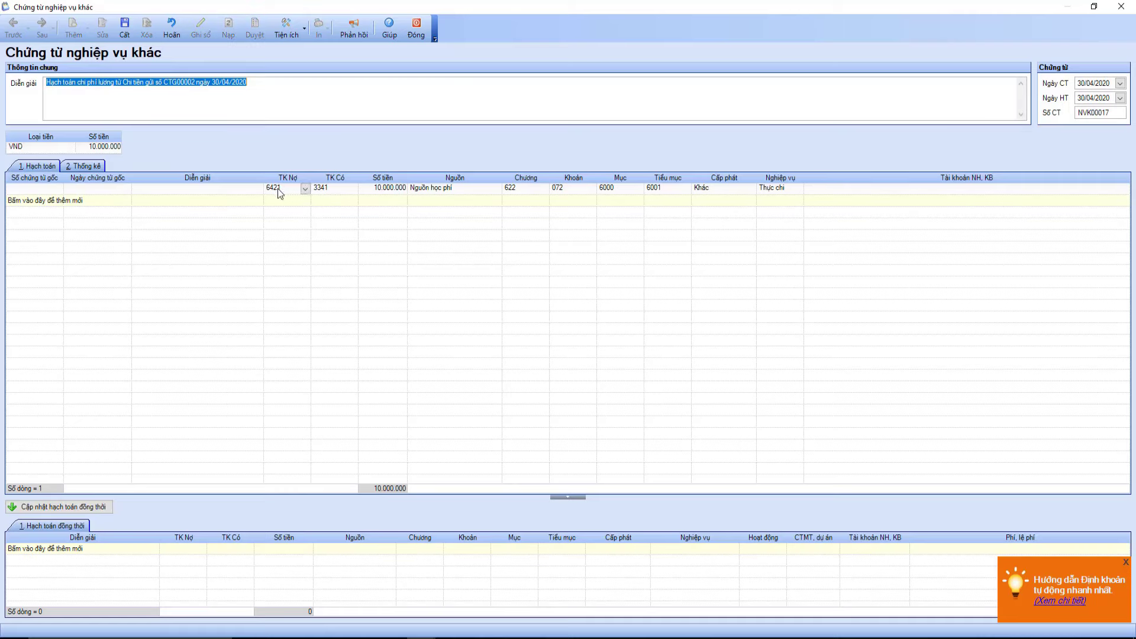
{"action": "type", "text": "6"}
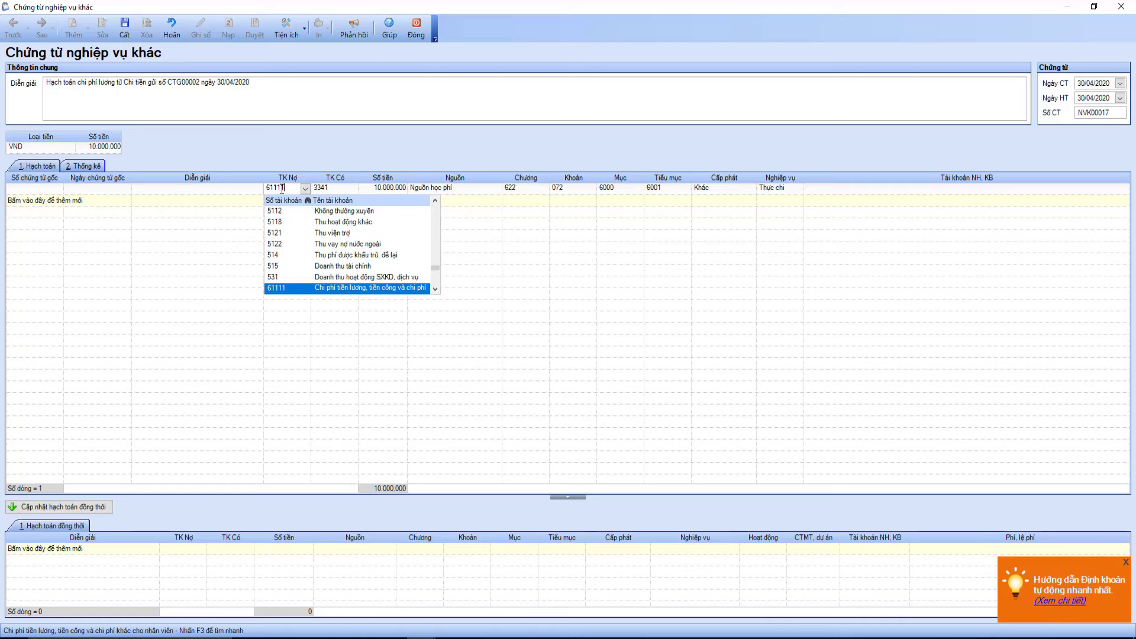
{"action": "key", "text": "Tab"}
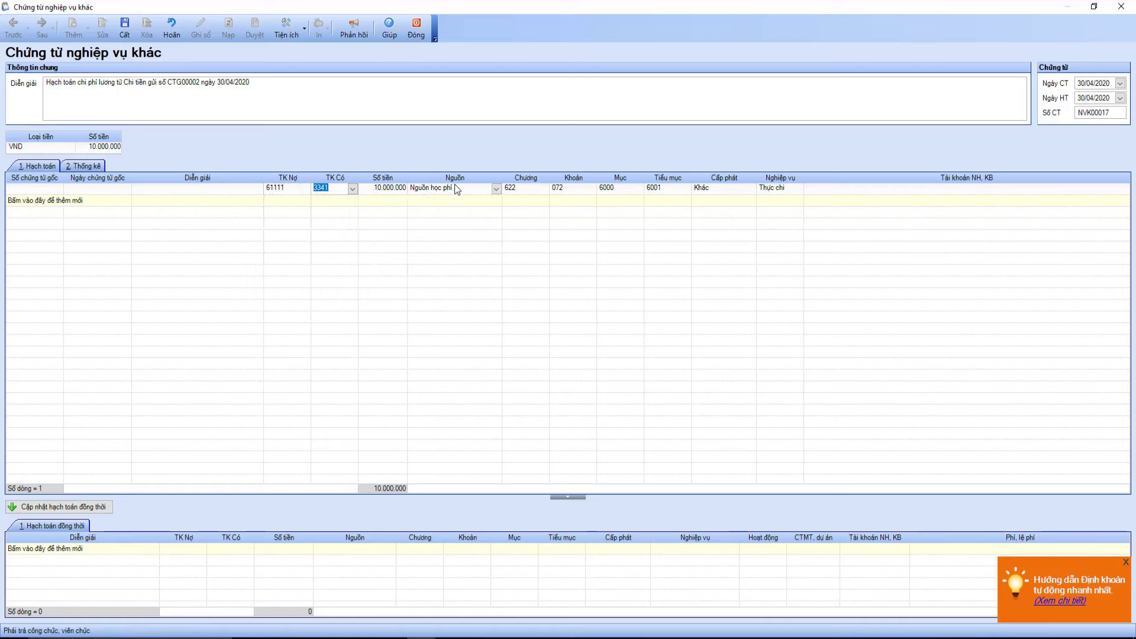
Step: Set voucher NVK00017's funding source to Ngân sách Huyện tự chủ, save the voucher and close it
{"action": "left_click", "coordinate": [497, 188]}
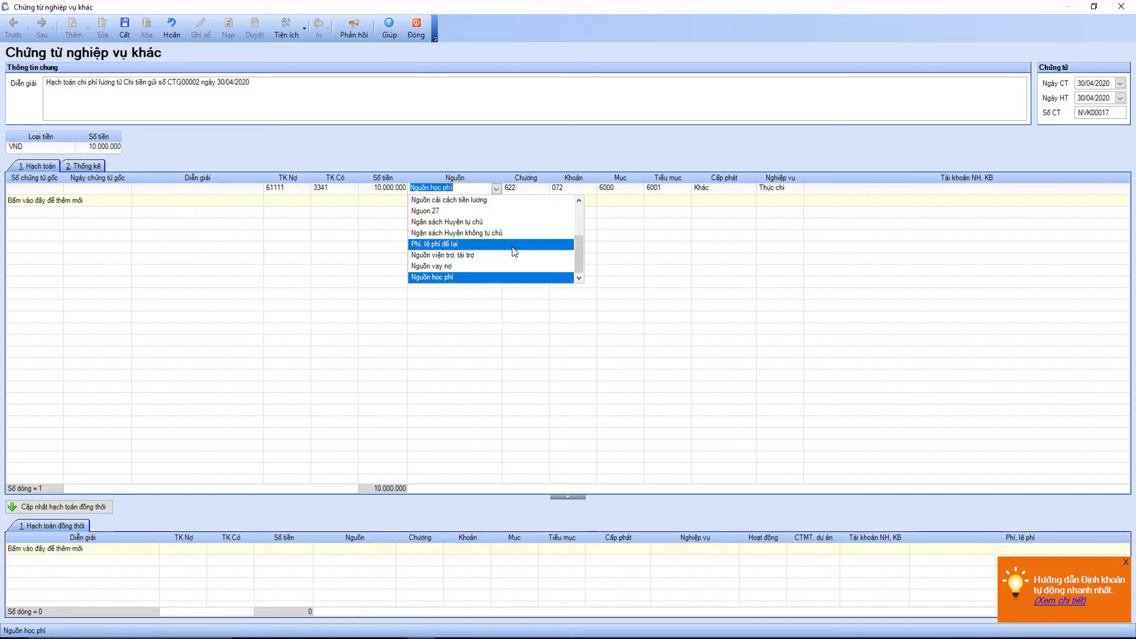
{"action": "left_click", "coordinate": [495, 224]}
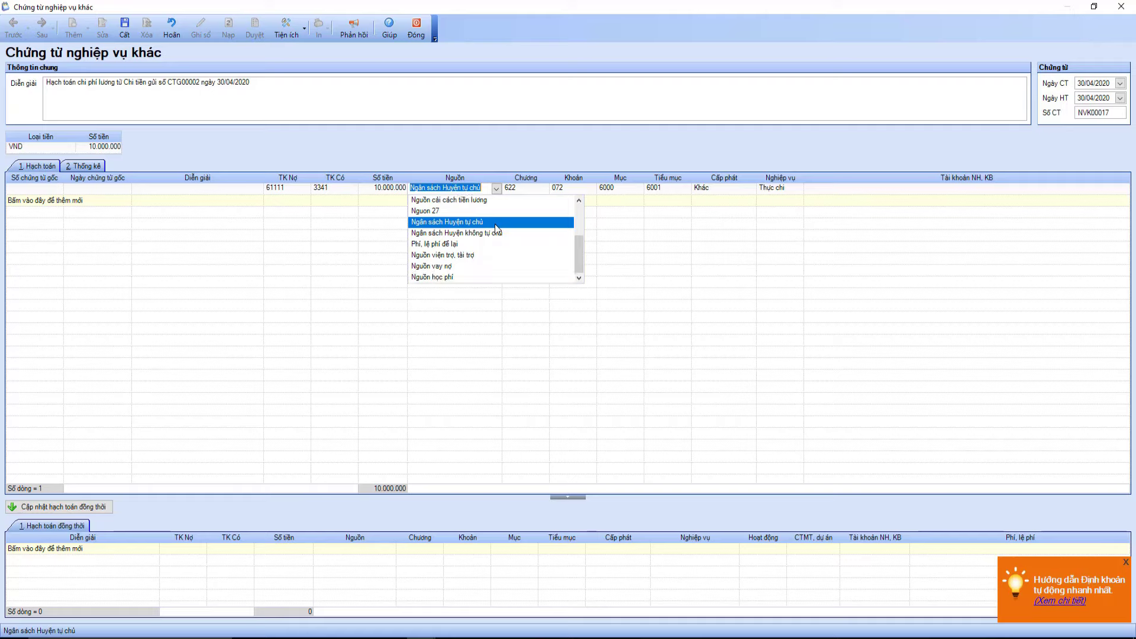
{"action": "left_click", "coordinate": [124, 29]}
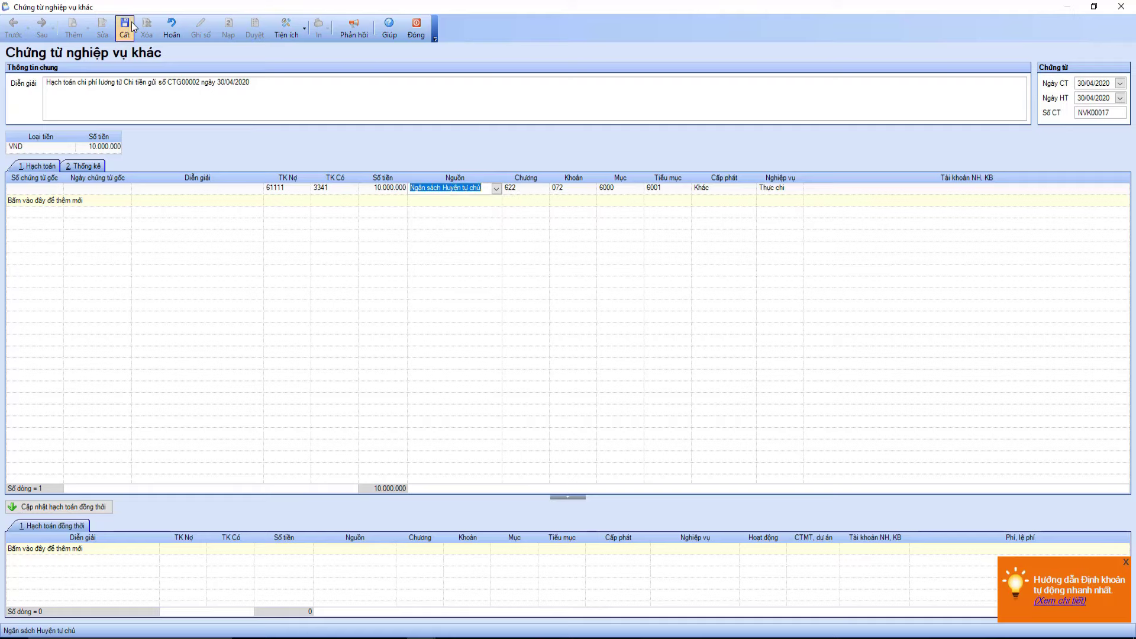
{"action": "left_click", "coordinate": [414, 30]}
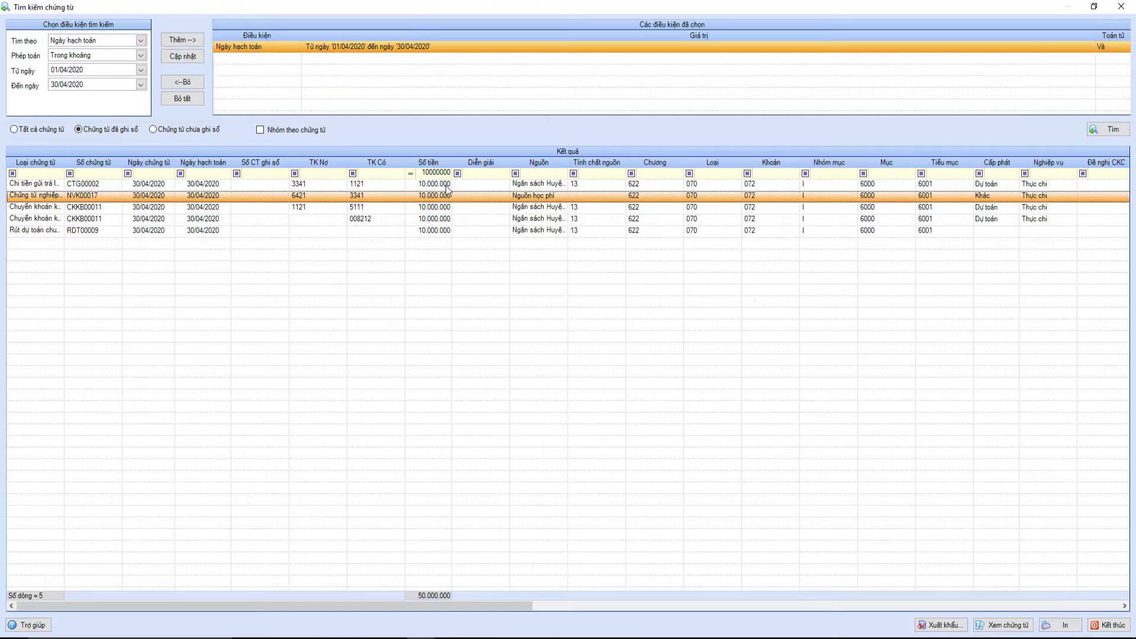
Step: Close the voucher search and the 2020 report comparing withdrawn and spent funds by MLNS
{"action": "left_click", "coordinate": [1121, 7]}
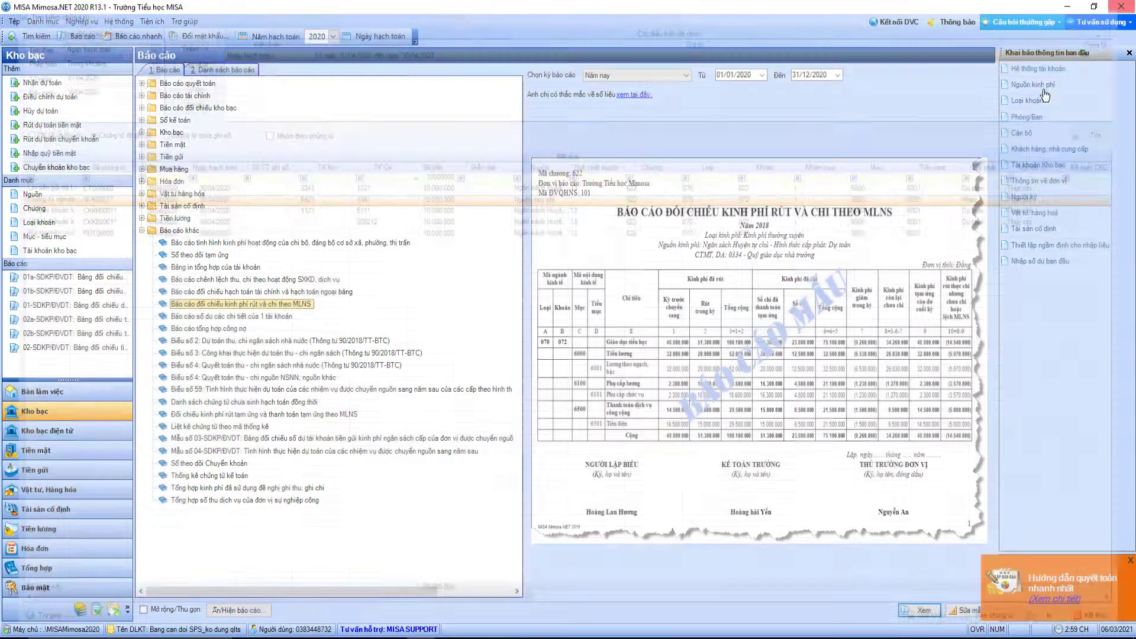
{"action": "mouse_move", "coordinate": [422, 628]}
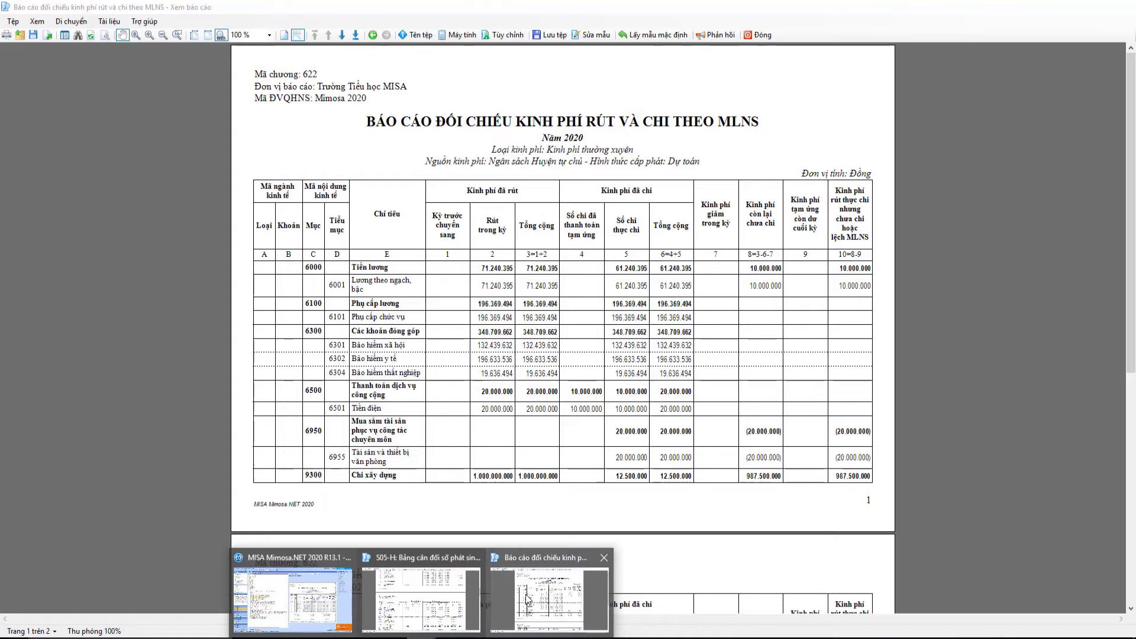
{"action": "left_click", "coordinate": [534, 584]}
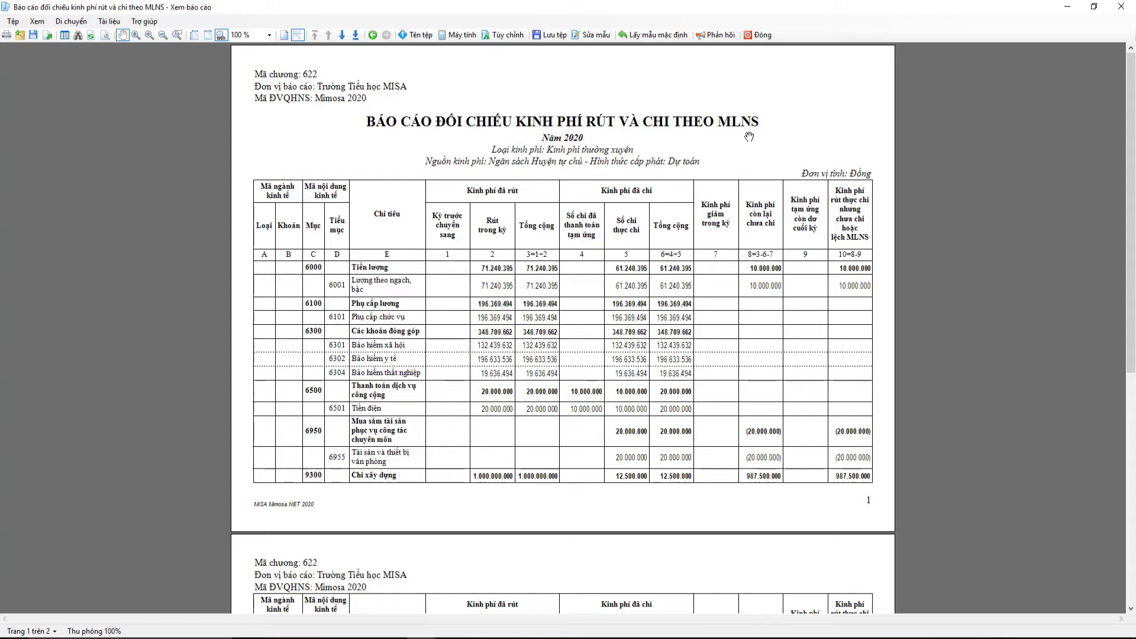
{"action": "left_click", "coordinate": [759, 35]}
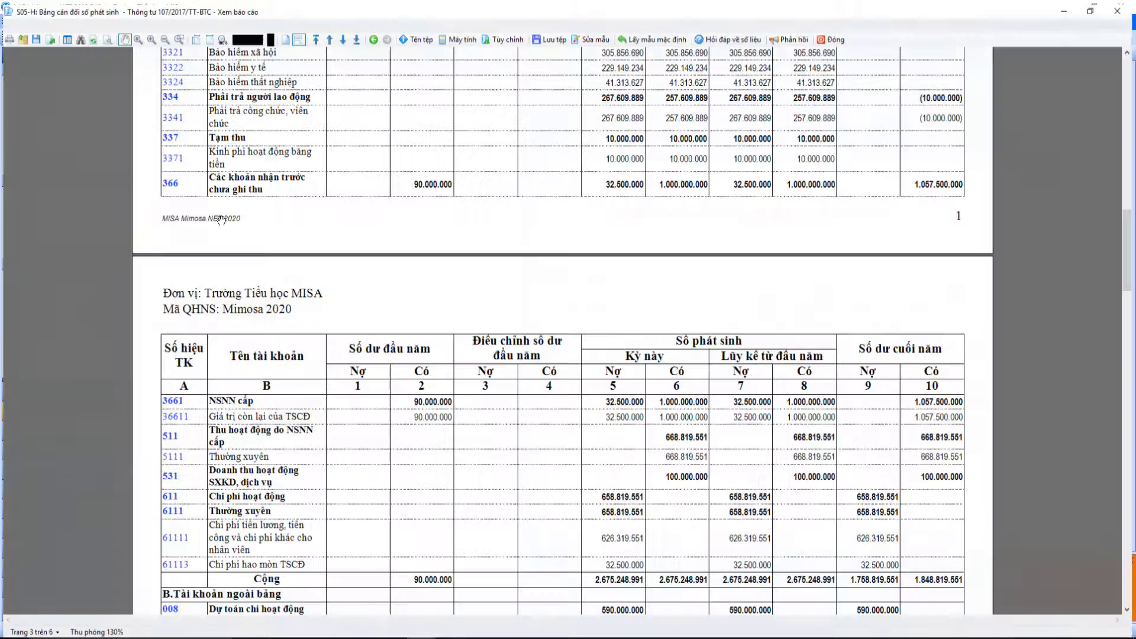
Step: Reload the 2020 S05-H trial balance with the same parameters and compare accounts 511, 611 and 008212 for the source with corrected vouchers
{"action": "left_click", "coordinate": [438, 607]}
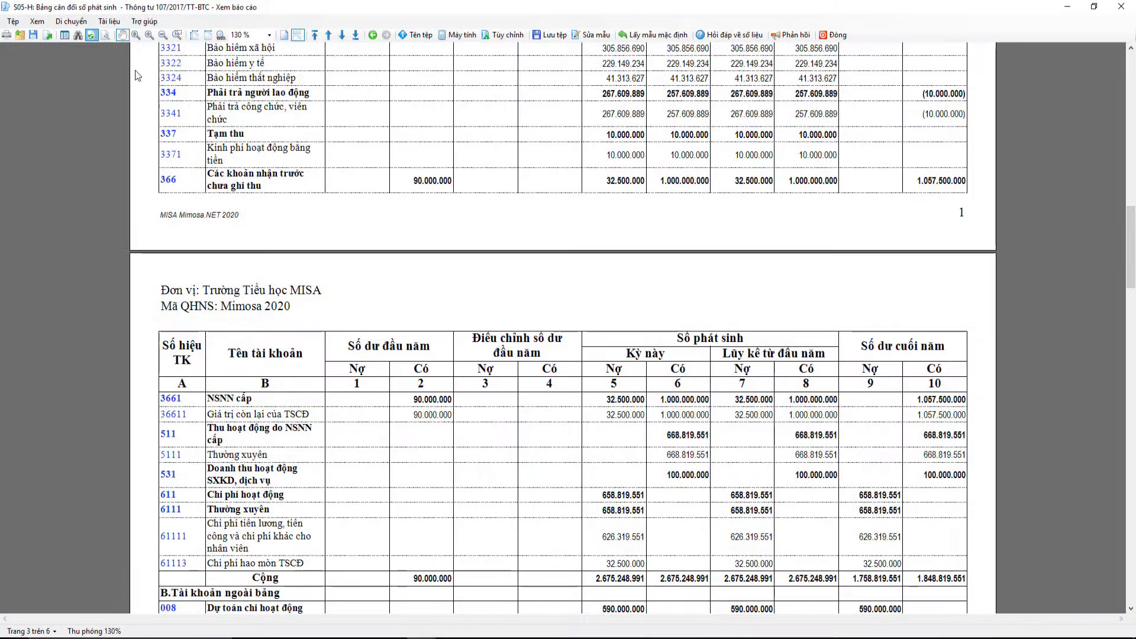
{"action": "left_click", "coordinate": [644, 402]}
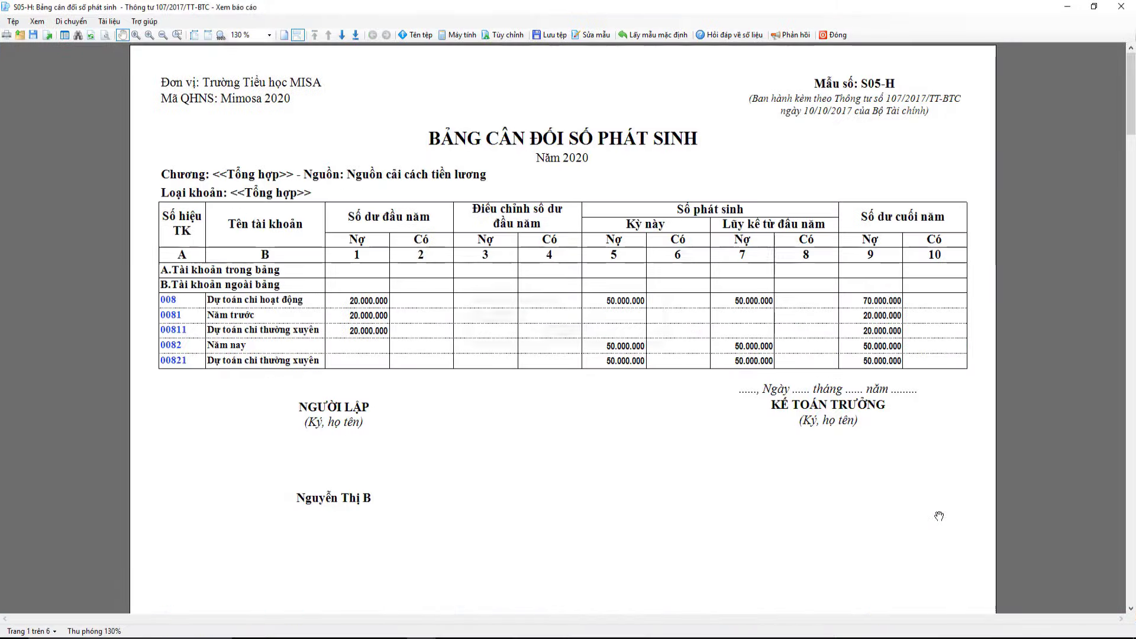
{"action": "scroll", "coordinate": [939, 515], "scroll_direction": "down", "scroll_amount": 15}
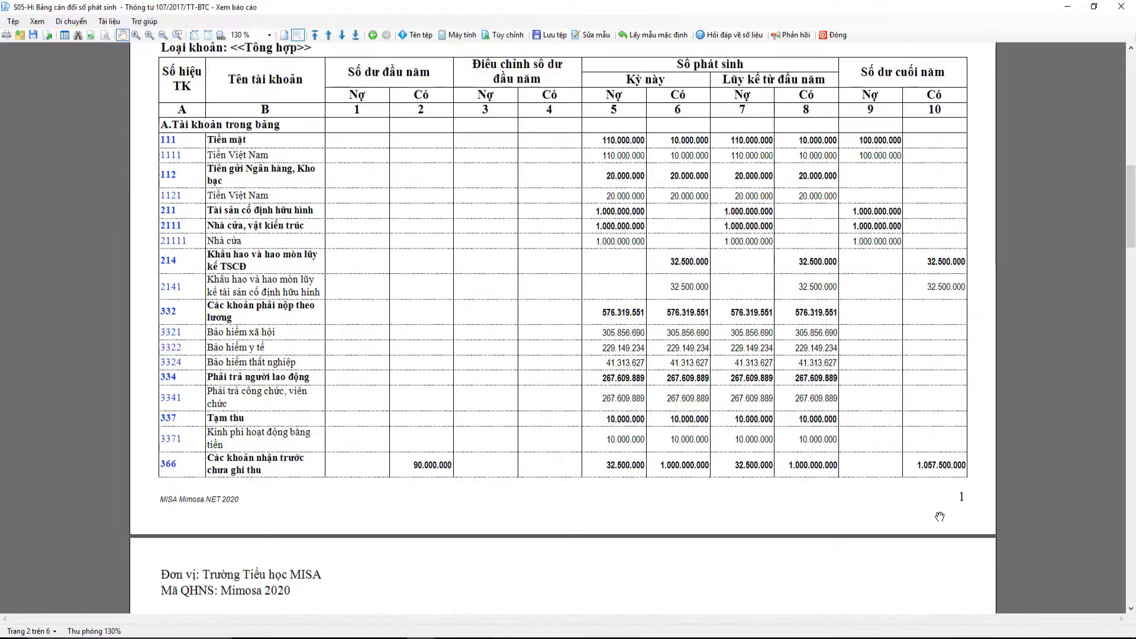
{"action": "scroll", "coordinate": [939, 516], "scroll_direction": "down", "scroll_amount": 10}
{"action": "key", "text": "ctrl+minus"}
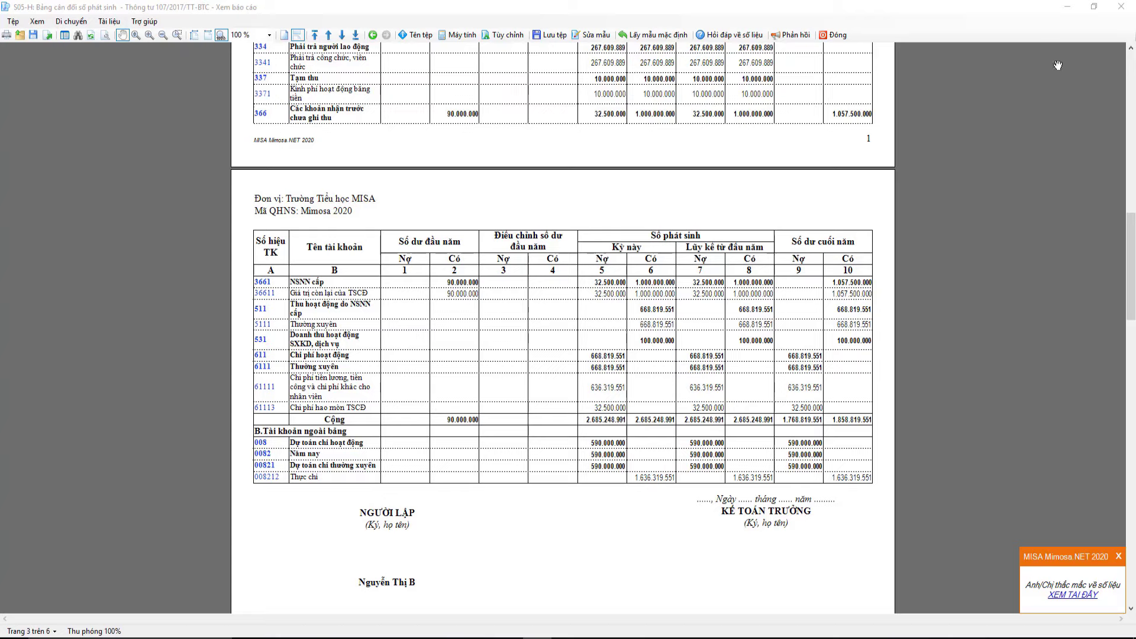
Step: Return to the report list and select Báo cáo đối chiếu kinh phí rút và chi theo MLNS under Báo cáo khác
{"action": "left_click", "coordinate": [1067, 7]}
{"action": "scroll", "coordinate": [417, 476], "scroll_direction": "down", "scroll_amount": 2}
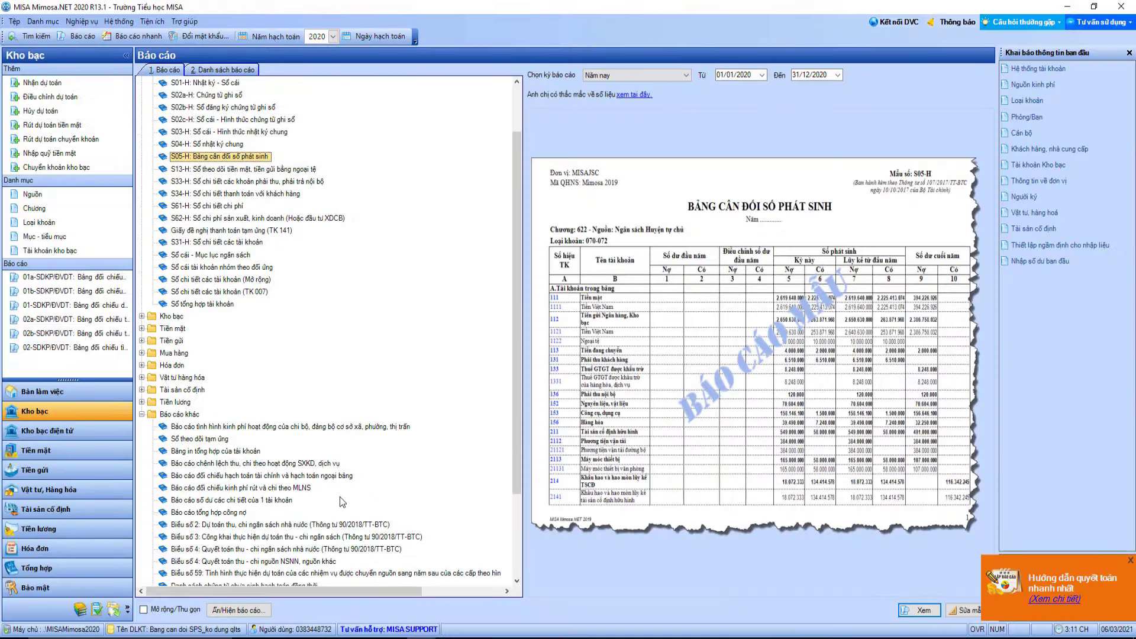
{"action": "left_click", "coordinate": [288, 490]}
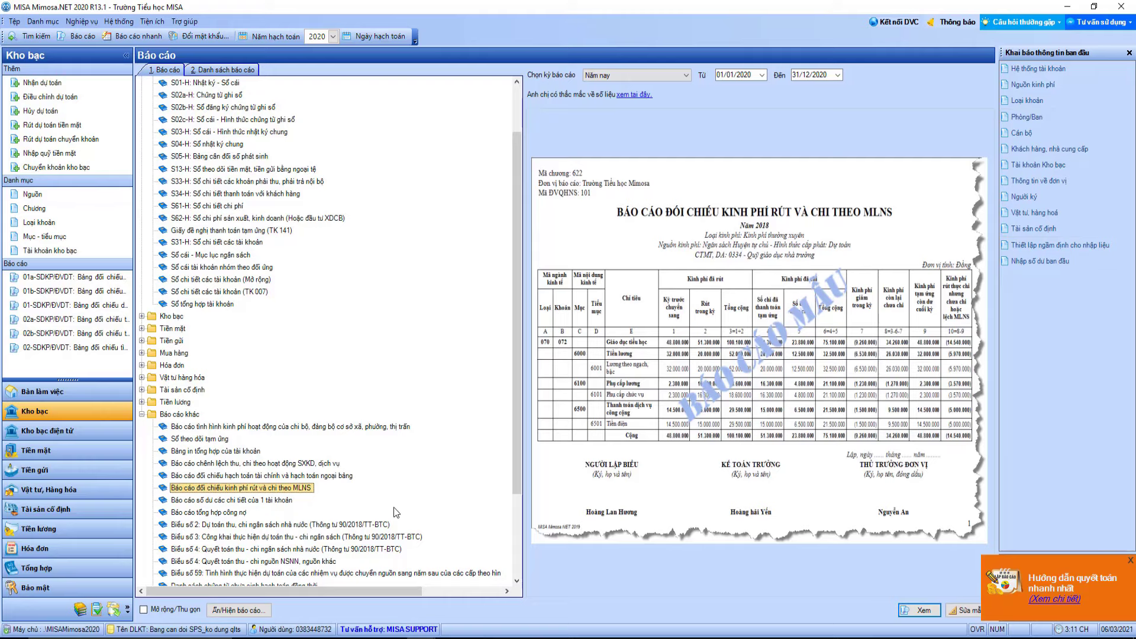
Step: Switch to the MISA help article in the browser, expand Nguyên nhân 4 and read its solution for spending from other sources
{"action": "key", "text": "alt+Tab"}
{"action": "left_click", "coordinate": [474, 413]}
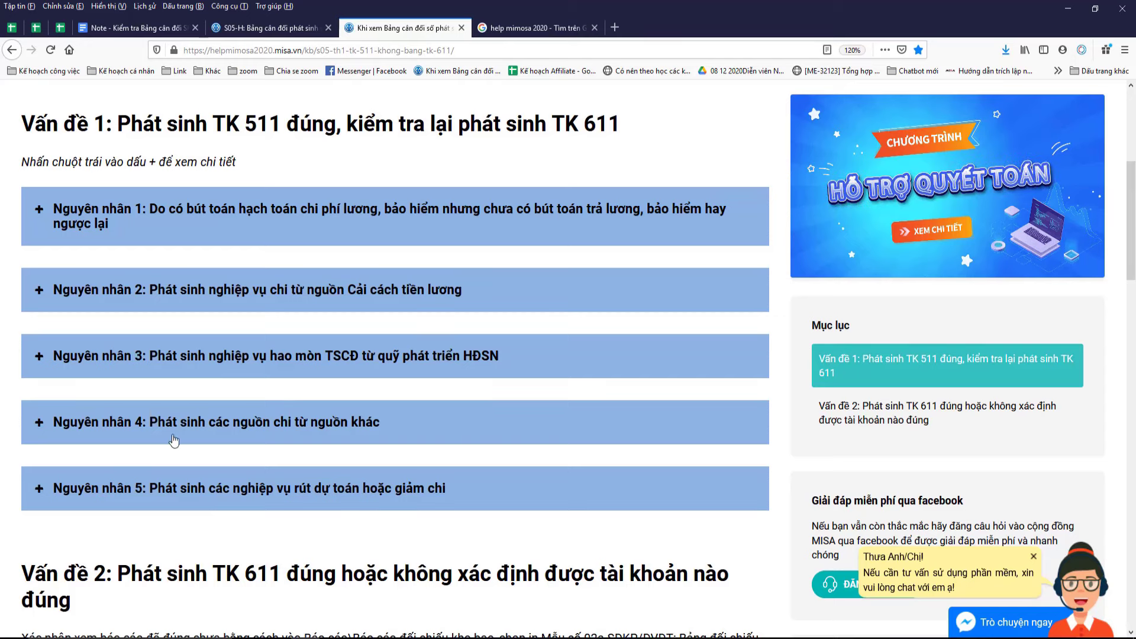
{"action": "left_click", "coordinate": [39, 423]}
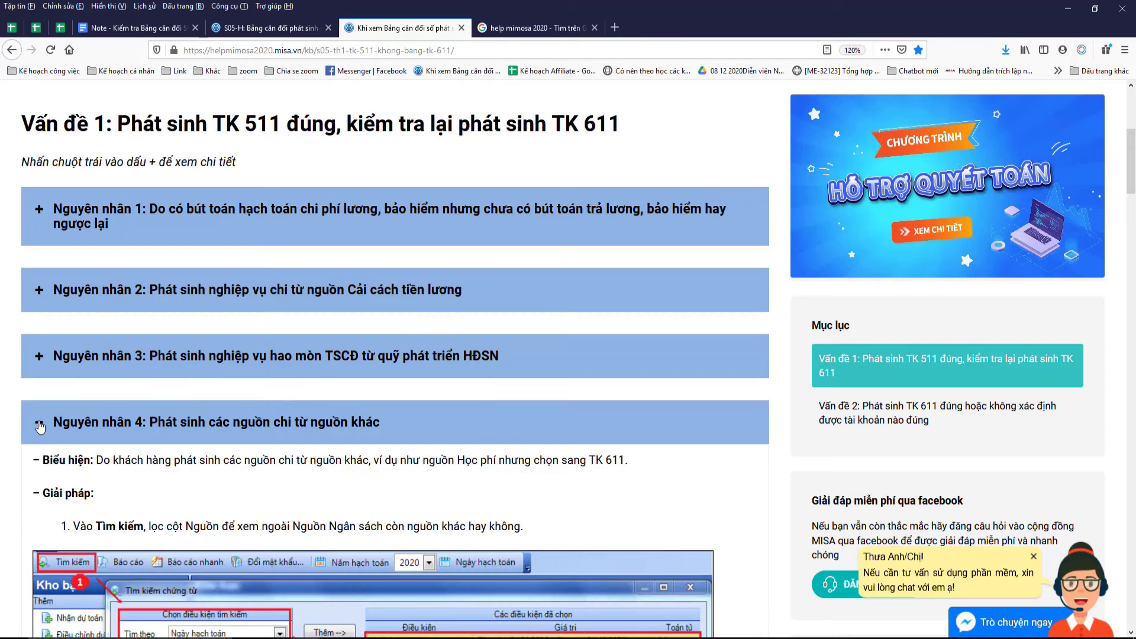
{"action": "scroll", "coordinate": [452, 445], "scroll_direction": "down", "scroll_amount": 5}
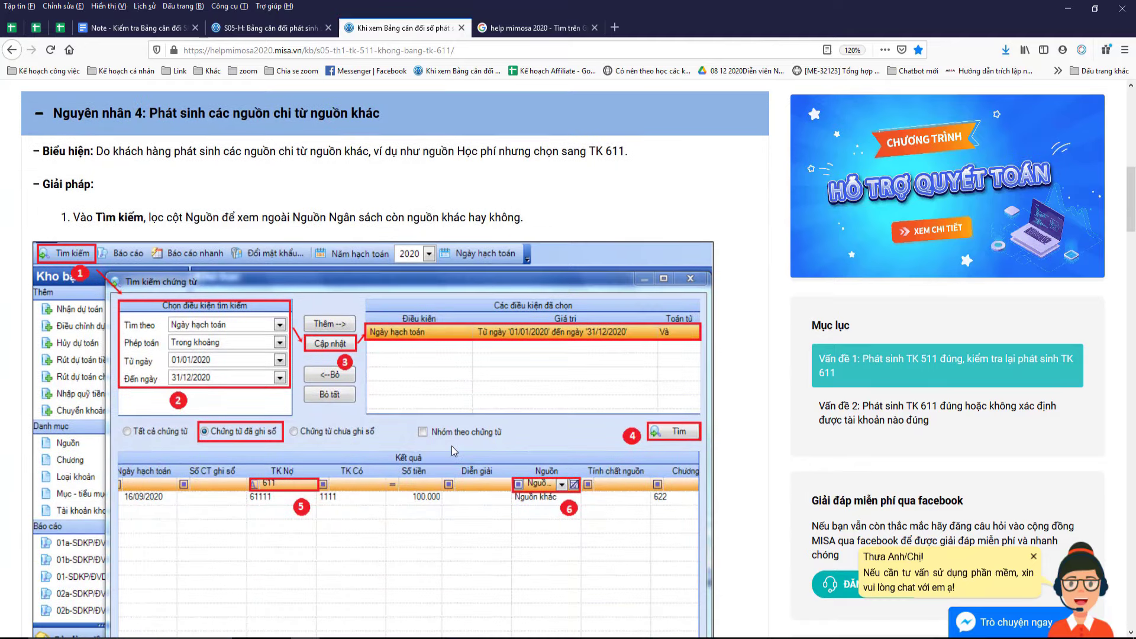
{"action": "scroll", "coordinate": [452, 446], "scroll_direction": "down", "scroll_amount": 5}
{"action": "scroll", "coordinate": [452, 450], "scroll_direction": "down", "scroll_amount": 3}
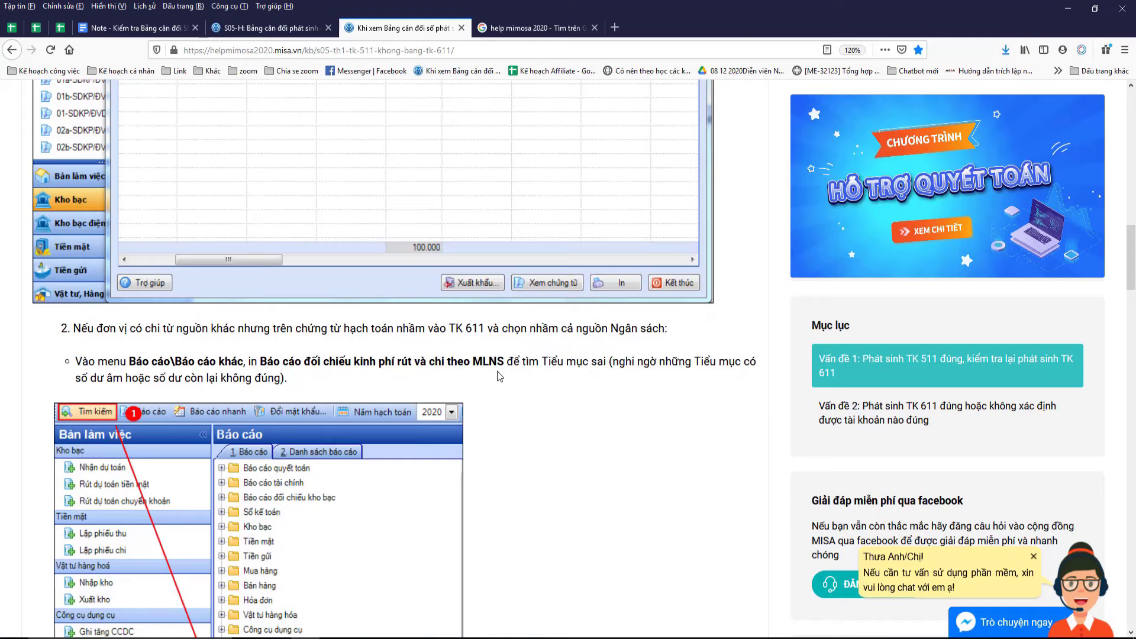
{"action": "scroll", "coordinate": [379, 355], "scroll_direction": "up", "scroll_amount": 10}
Step: Review the notes on valid differences between 511 and 611, and expand Nguyên nhân 2 in the help article
{"action": "left_click", "coordinate": [146, 35]}
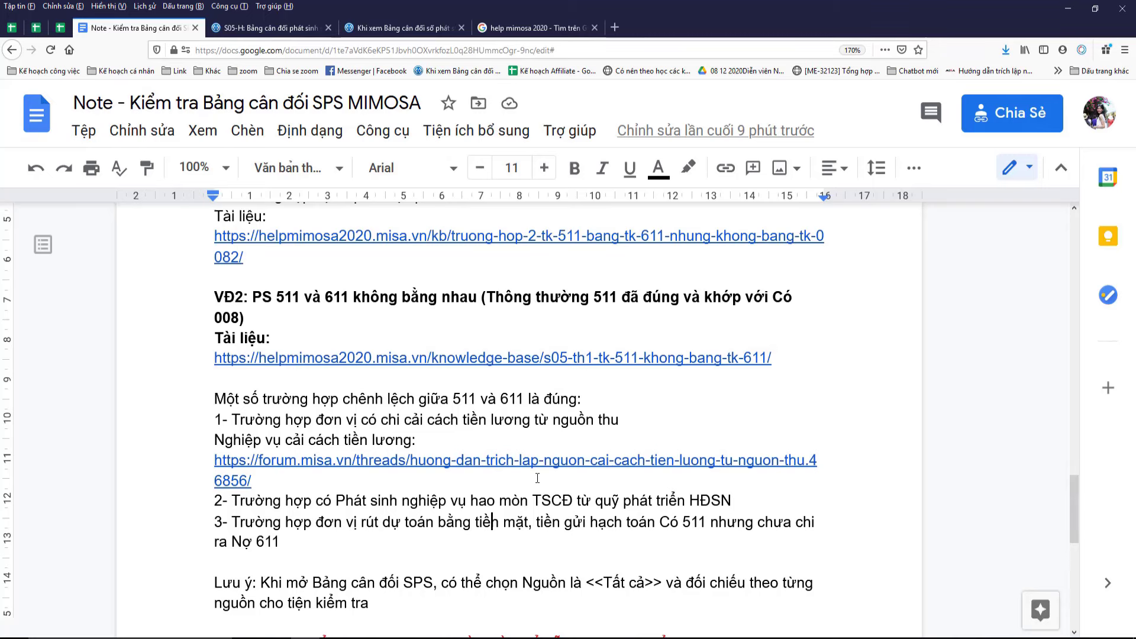
{"action": "scroll", "coordinate": [460, 329], "scroll_direction": "down", "scroll_amount": 2}
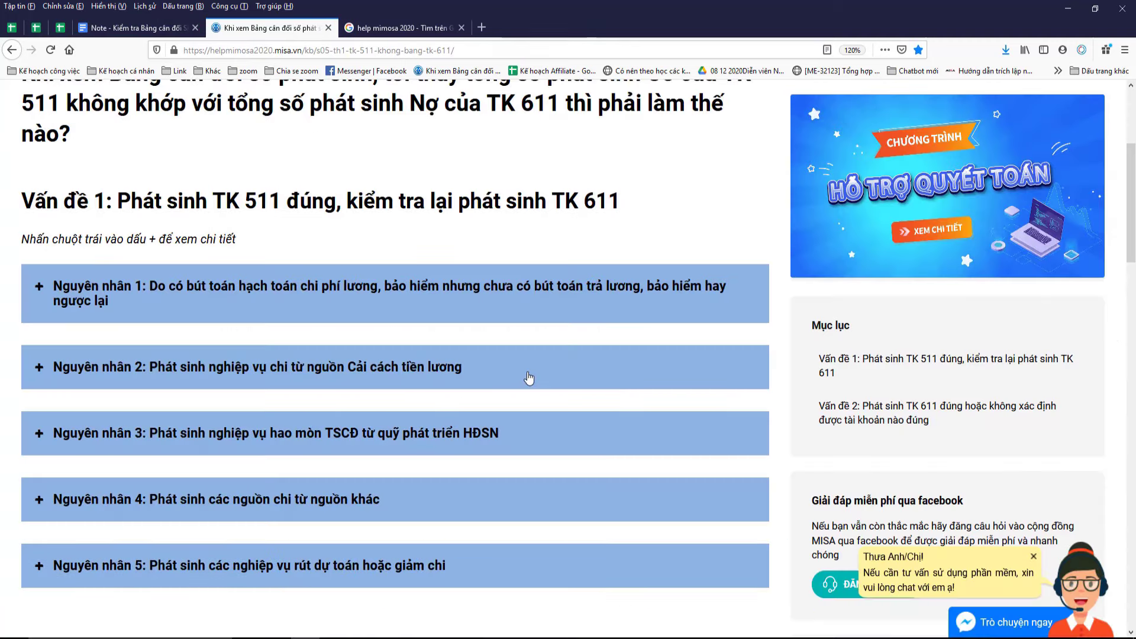
{"action": "scroll", "coordinate": [526, 378], "scroll_direction": "down", "scroll_amount": 2}
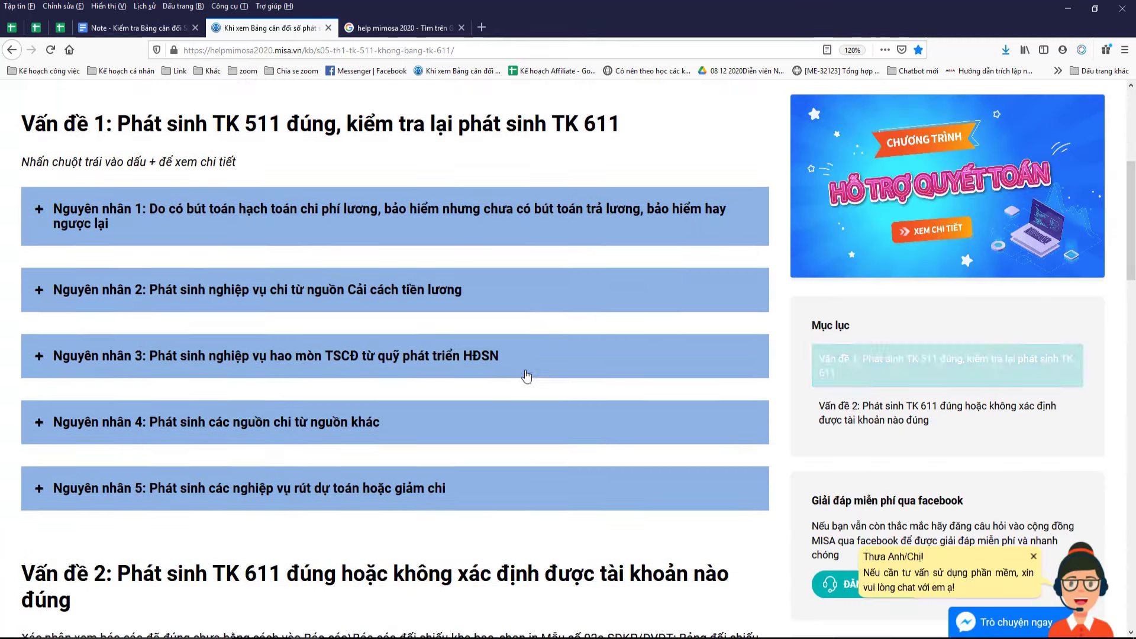
{"action": "left_click", "coordinate": [47, 294]}
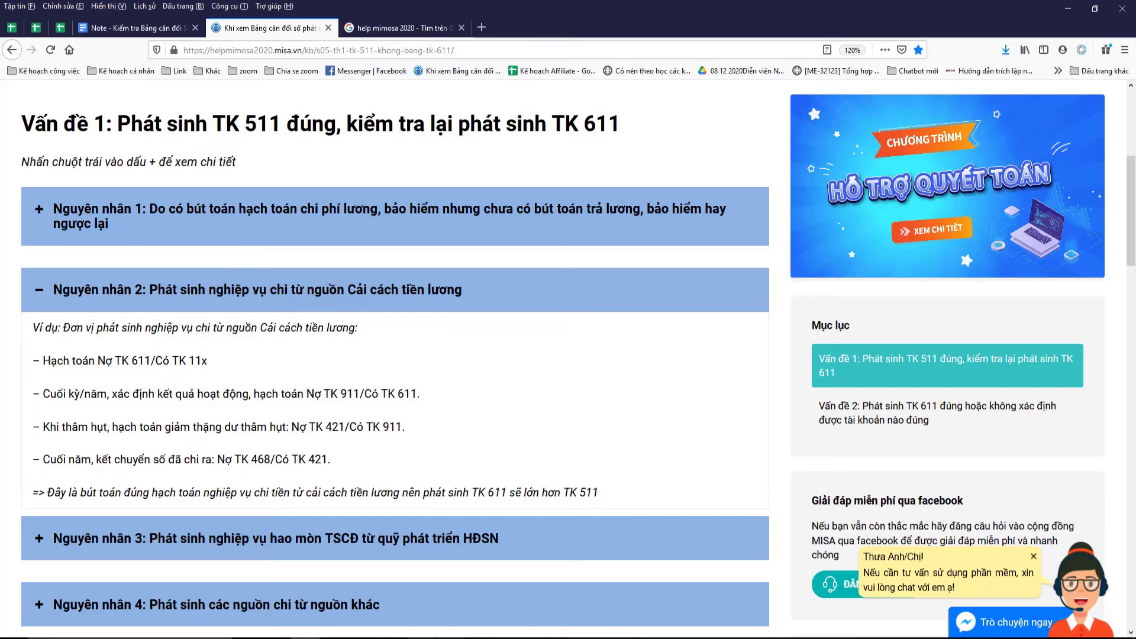
Step: Switch to the CCTL data in MISA Mimosa, generate the 2020 S05-H for all sources and examine account 611 under Nguồn cải cách tiền lương
{"action": "mouse_move", "coordinate": [453, 633]}
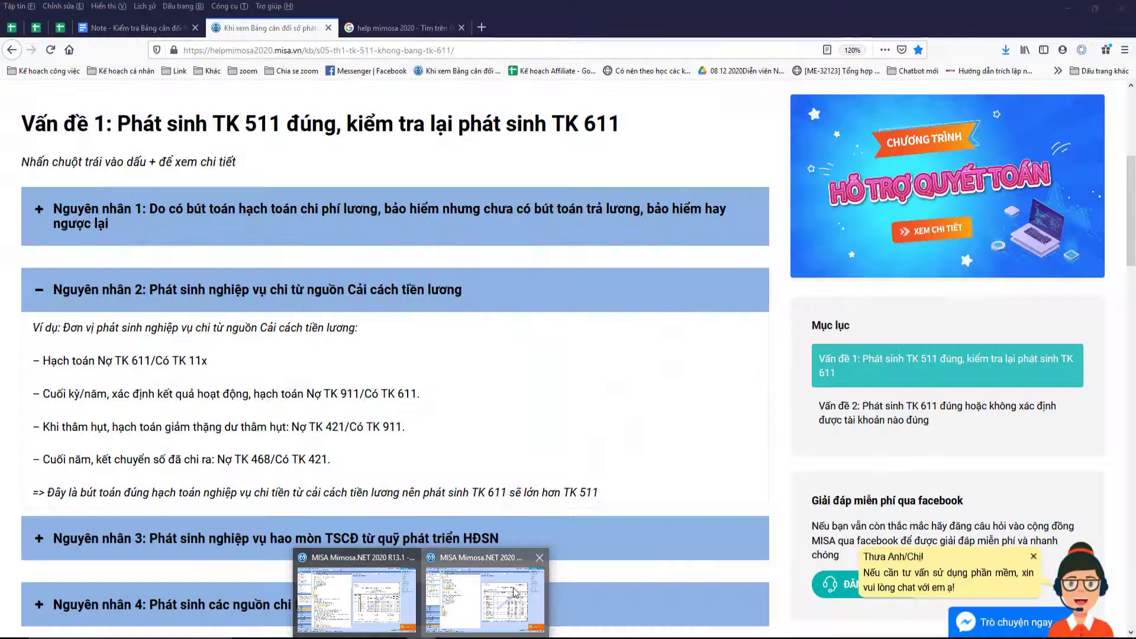
{"action": "left_click", "coordinate": [514, 592]}
{"action": "double_click", "coordinate": [255, 220]}
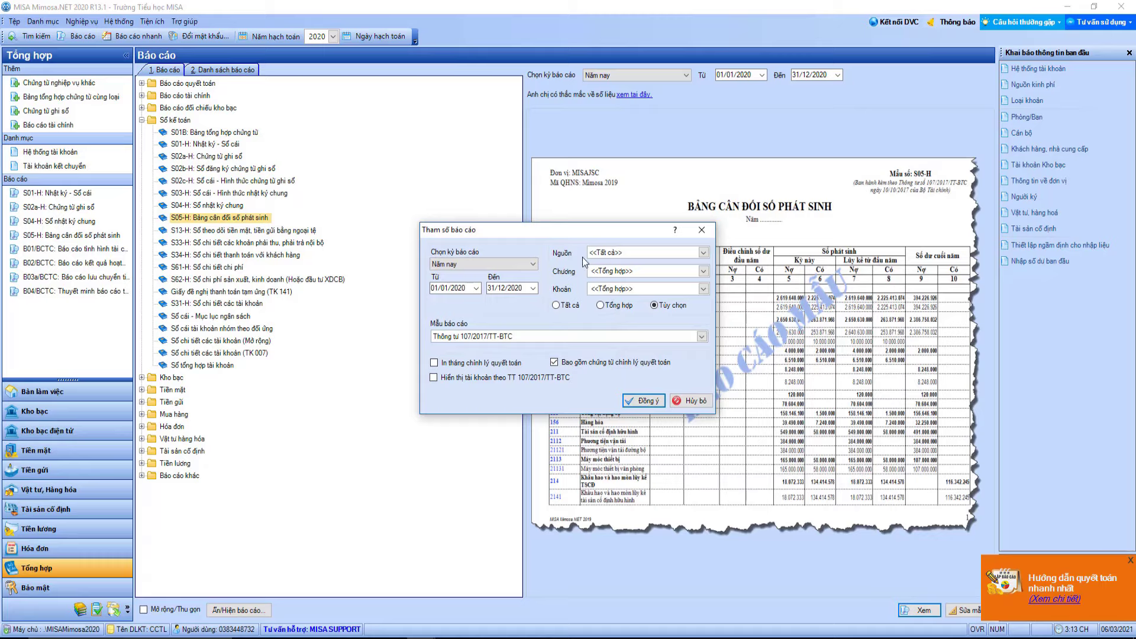
{"action": "left_click", "coordinate": [649, 401]}
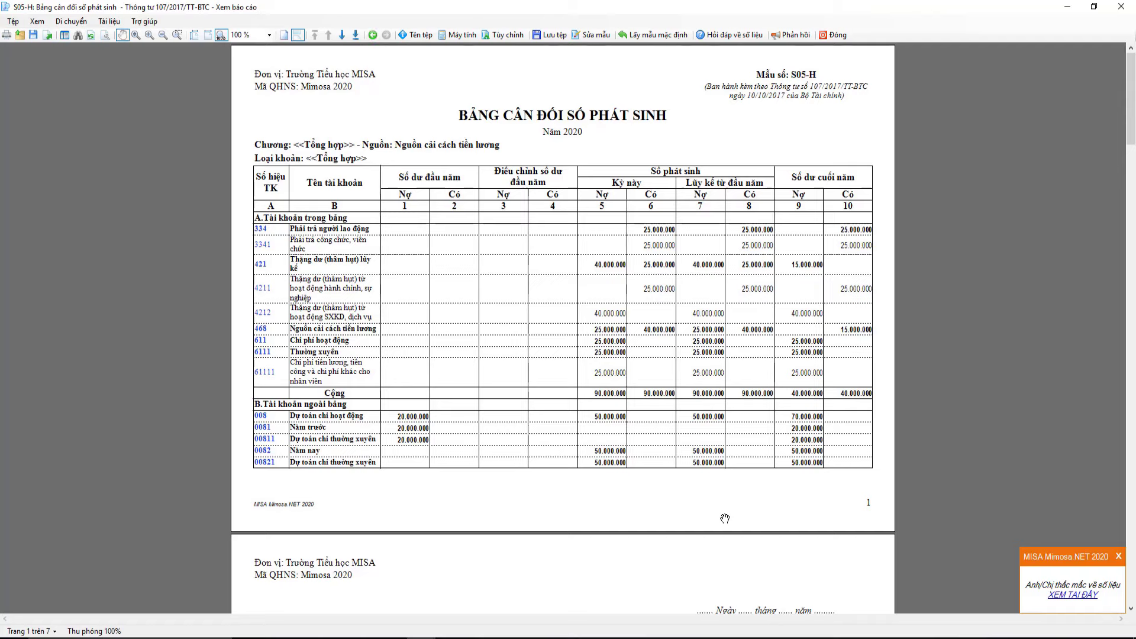
{"action": "scroll", "coordinate": [723, 517], "scroll_direction": "up", "scroll_amount": 3}
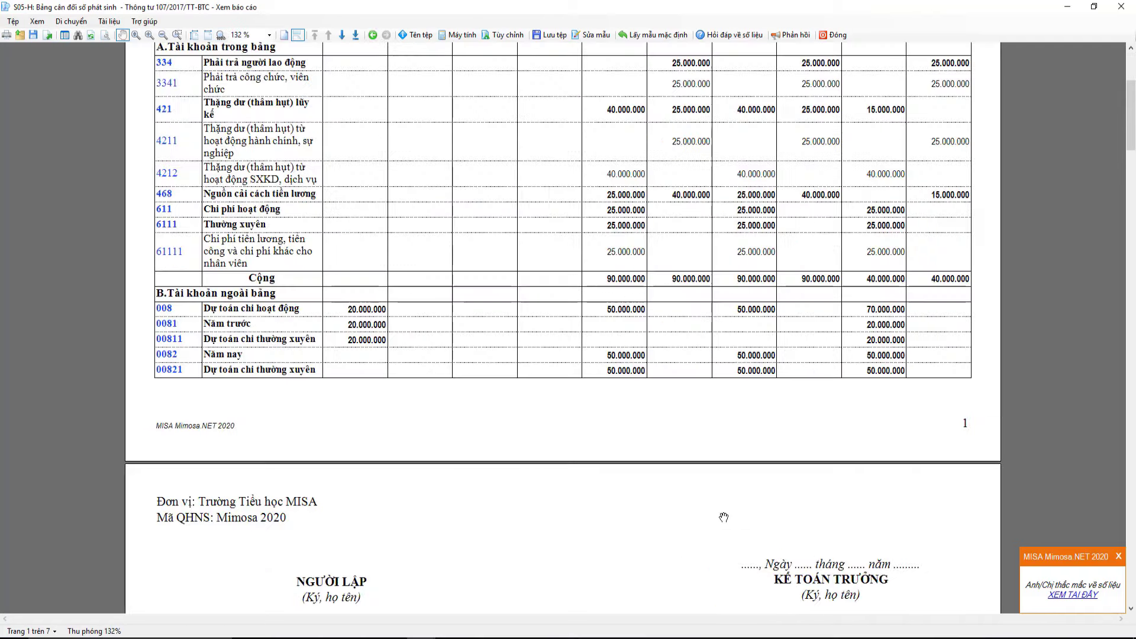
{"action": "scroll", "coordinate": [724, 517], "scroll_direction": "up", "scroll_amount": 3}
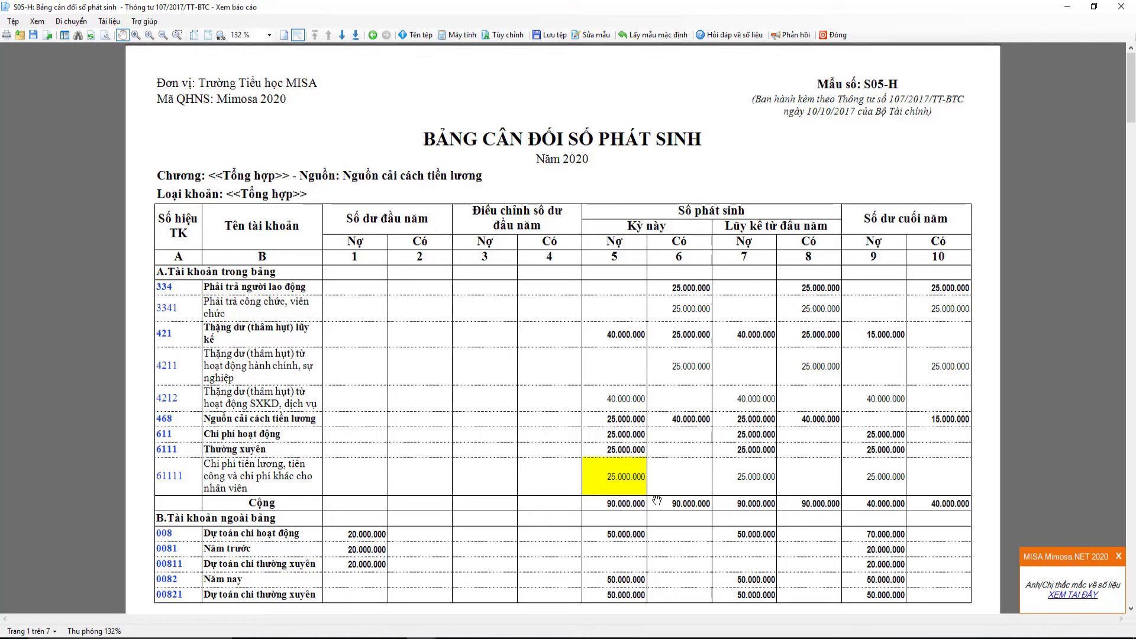
Step: Regenerate the 2020 S05-H trial balance with the source set to <<Tổng hợp>> and examine accounts 421, 511 and 611
{"action": "left_click", "coordinate": [91, 35]}
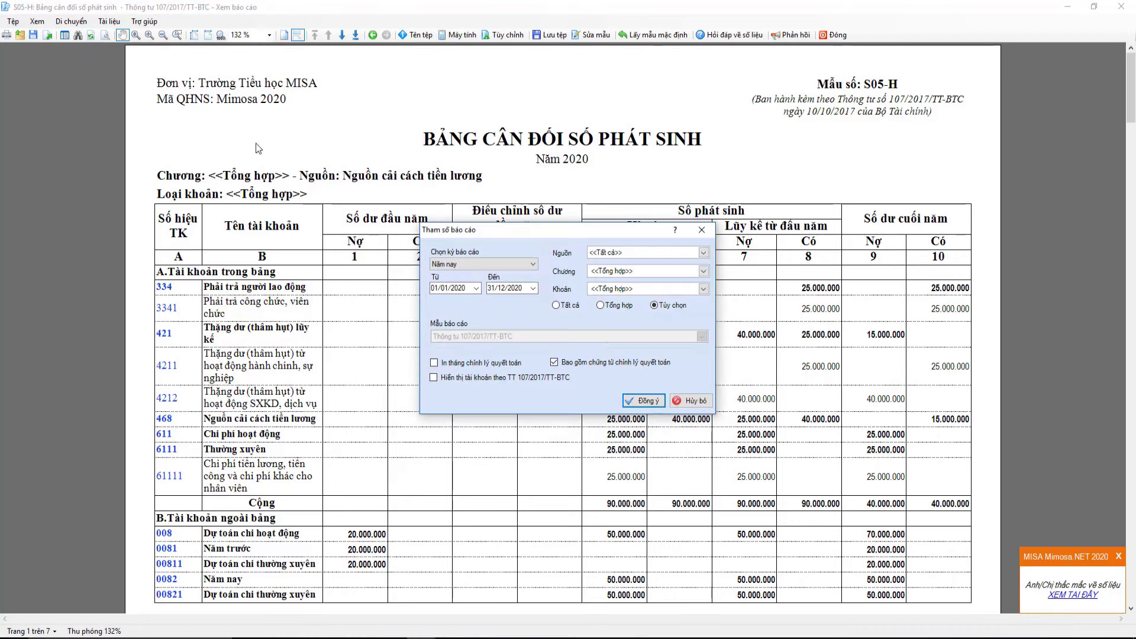
{"action": "left_click", "coordinate": [600, 306]}
{"action": "left_click", "coordinate": [643, 401]}
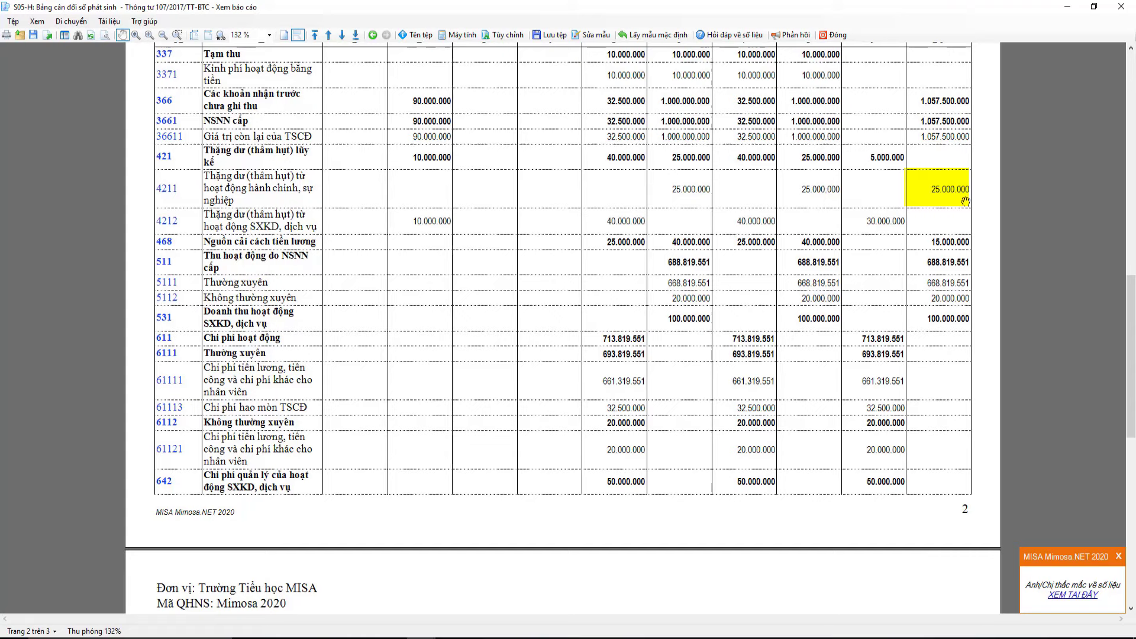
Step: Create the Xác định kết quả hoạt động voucher dated 31/12/2020 with its generated entries, save it and close it
{"action": "left_click", "coordinate": [1067, 6]}
{"action": "left_click", "coordinate": [37, 568]}
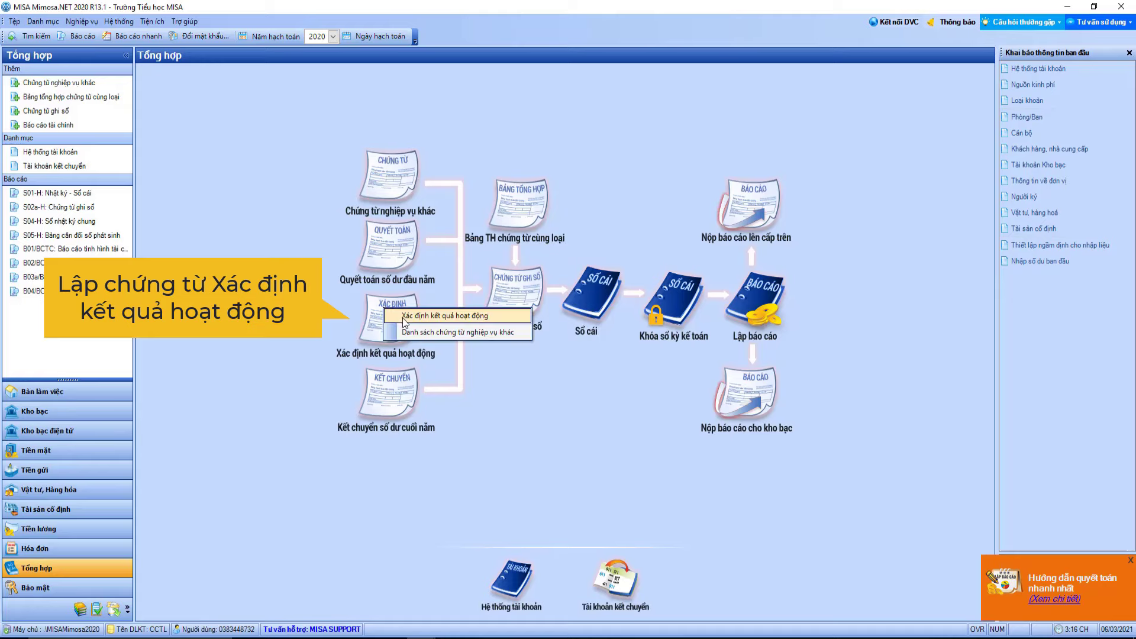
{"action": "left_click", "coordinate": [406, 322]}
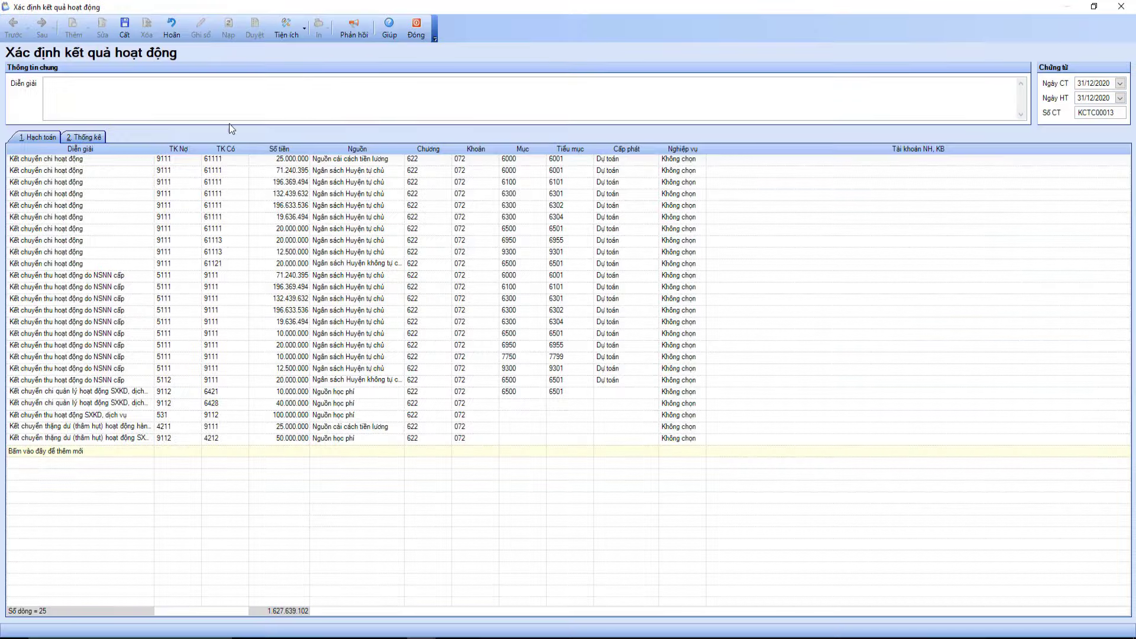
{"action": "left_click", "coordinate": [130, 27]}
{"action": "left_click", "coordinate": [416, 27]}
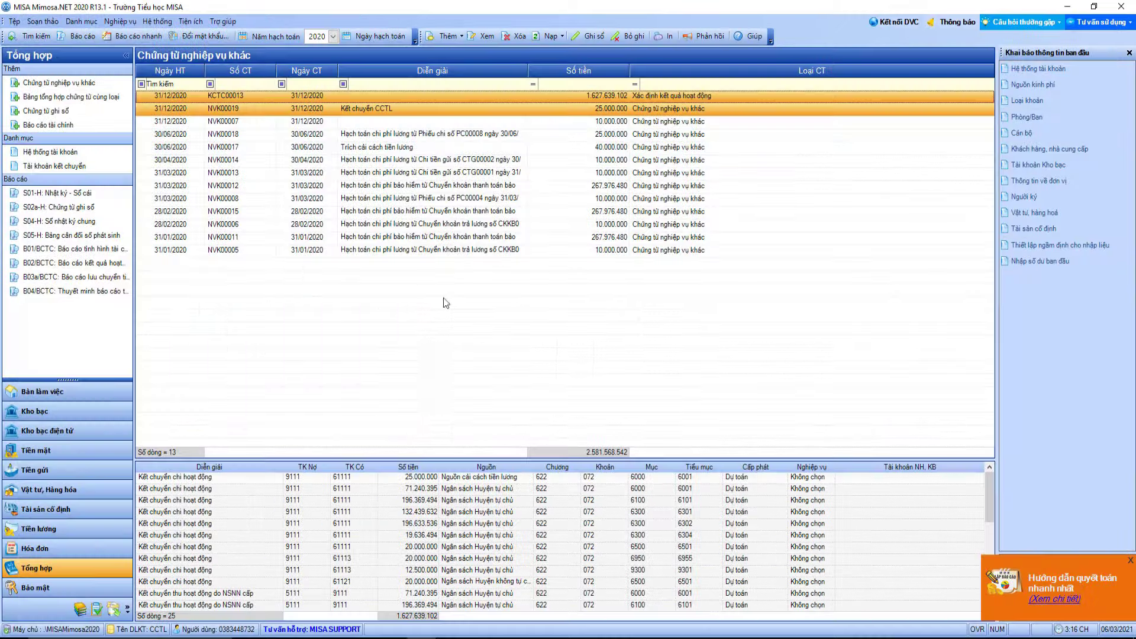
Step: Reload the S05-H trial balance for the combined source and examine the closing balances of accounts 511, 611 and 911
{"action": "left_click", "coordinate": [523, 594]}
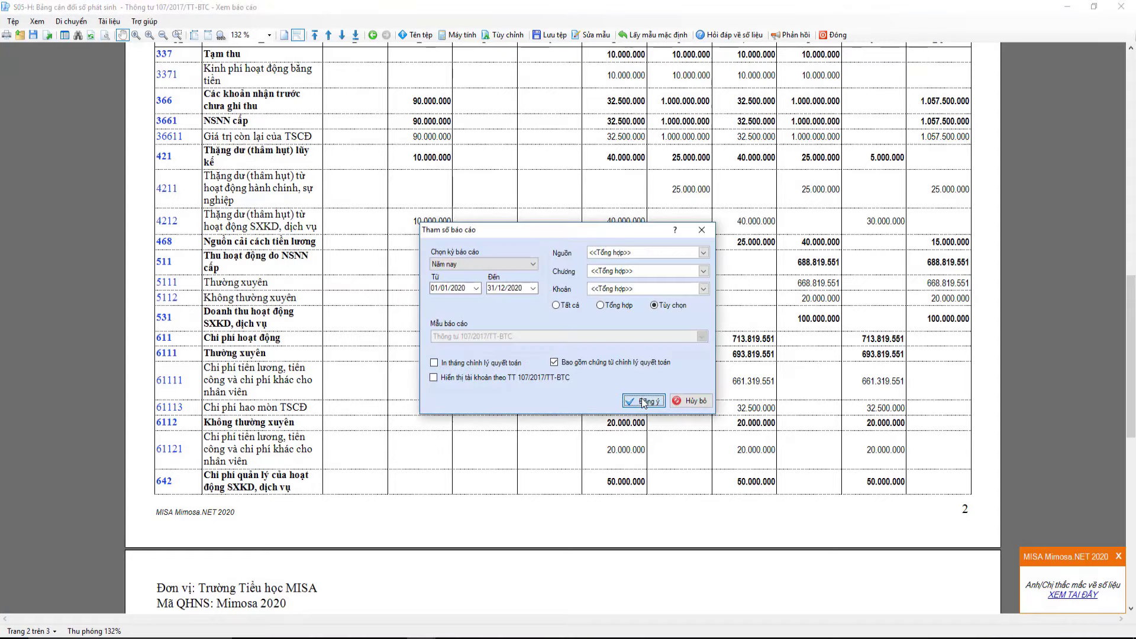
{"action": "left_click", "coordinate": [642, 400]}
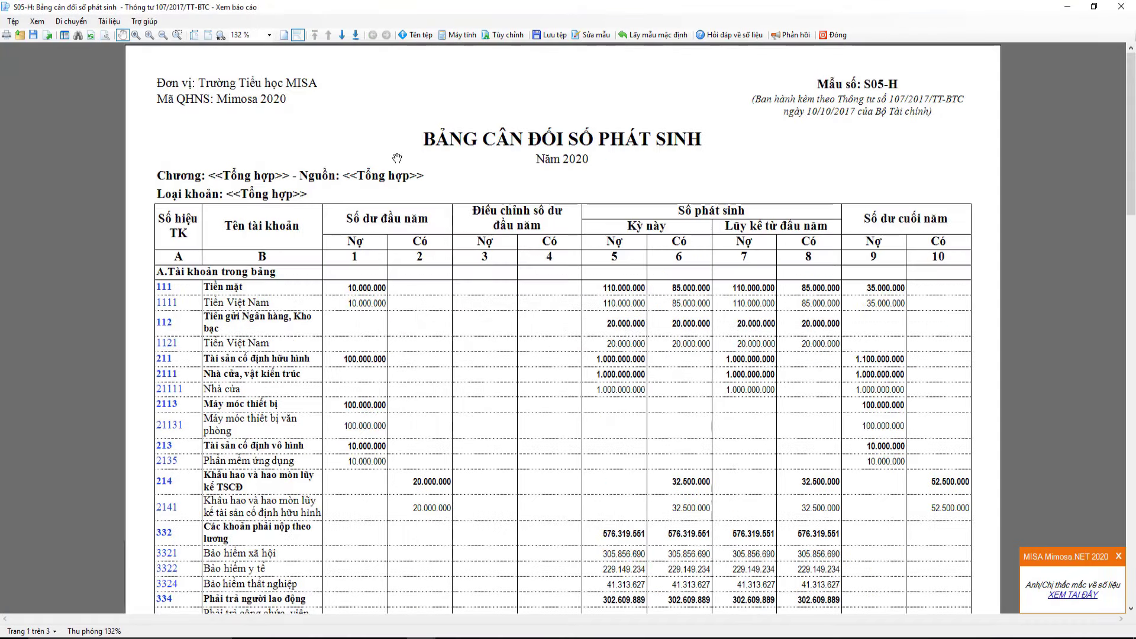
{"action": "left_click", "coordinate": [355, 35]}
{"action": "scroll", "coordinate": [627, 366], "scroll_direction": "up", "scroll_amount": 3}
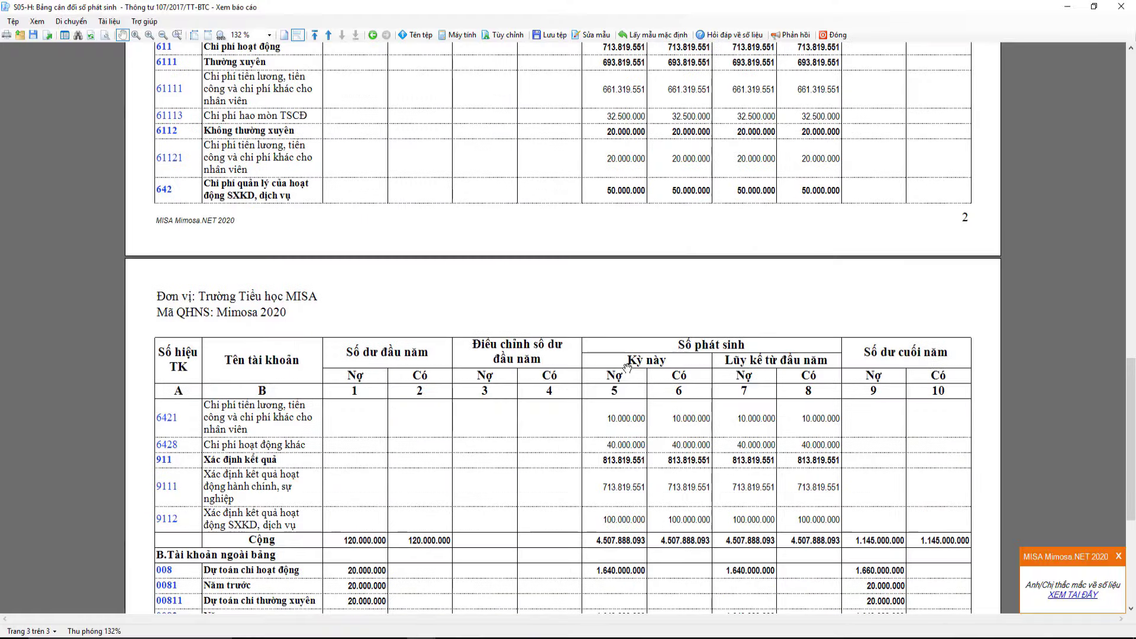
{"action": "scroll", "coordinate": [991, 502], "scroll_direction": "up", "scroll_amount": 1}
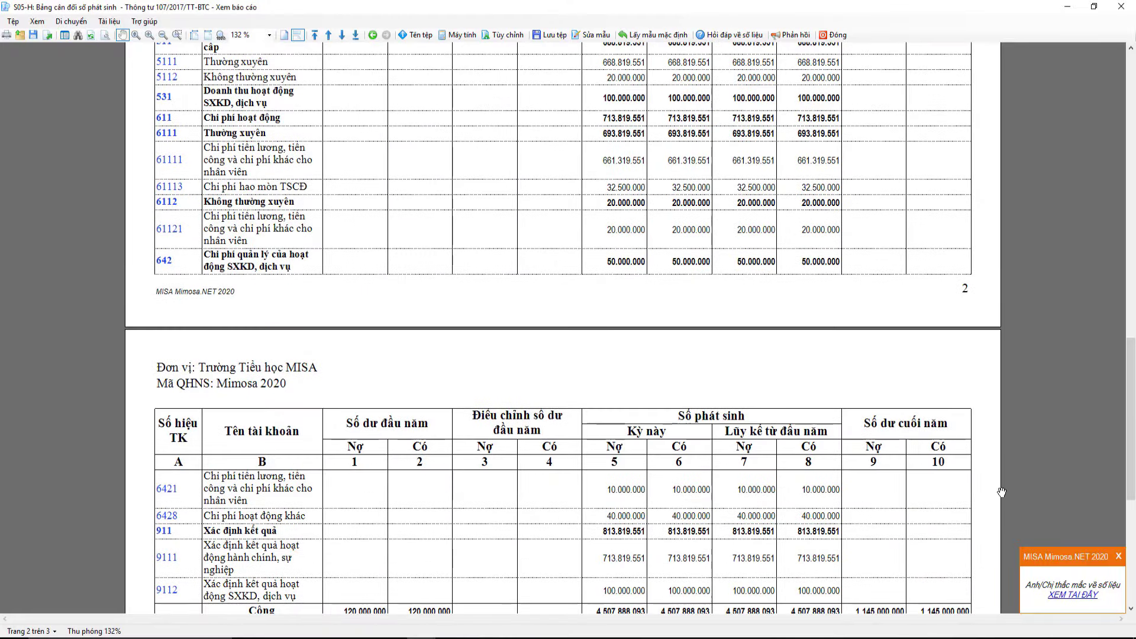
{"action": "scroll", "coordinate": [1001, 492], "scroll_direction": "up", "scroll_amount": 3}
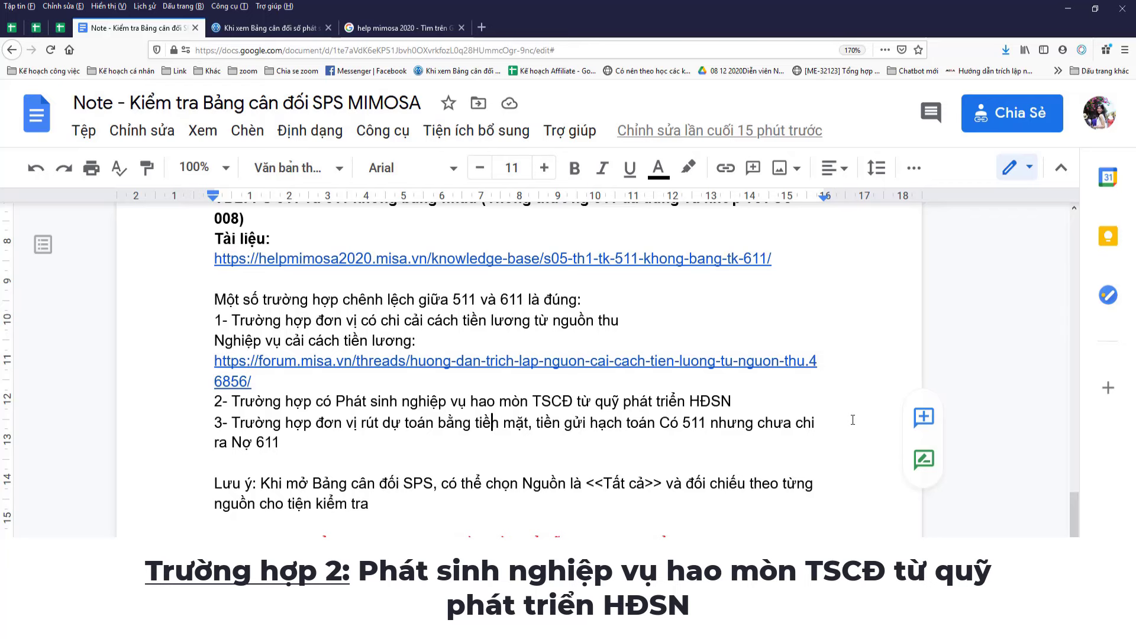
Step: Switch to the MISA help article, collapse Nguyên nhân 2 and expand Nguyên nhân 3 on fixed-asset depreciation from quỹ phát triển HĐSN
{"action": "left_click", "coordinate": [282, 29]}
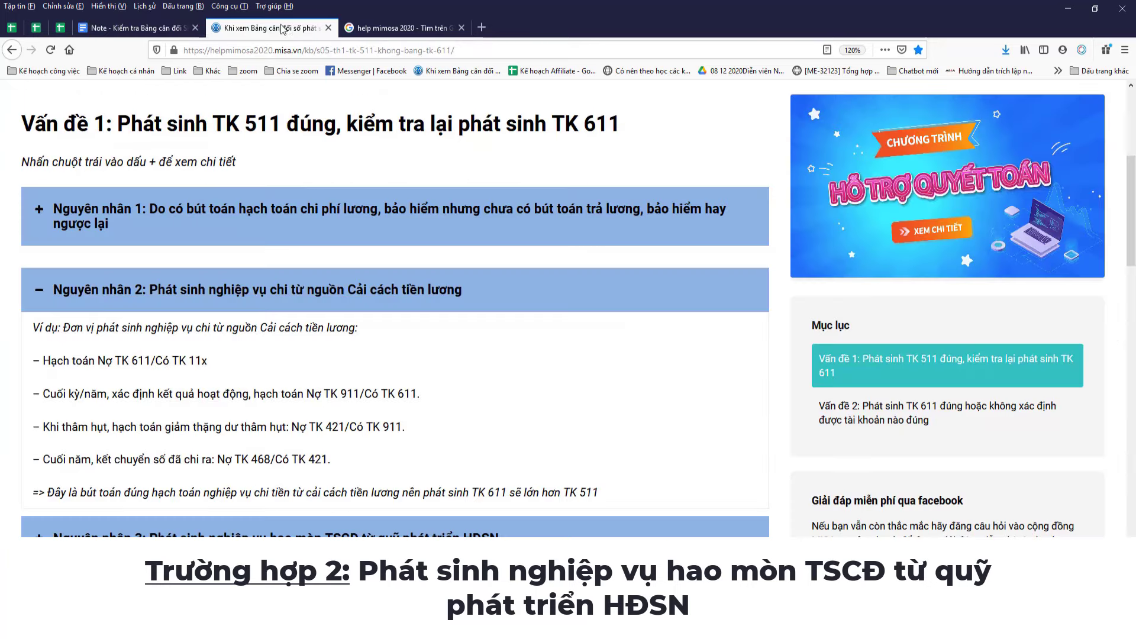
{"action": "left_click", "coordinate": [41, 299]}
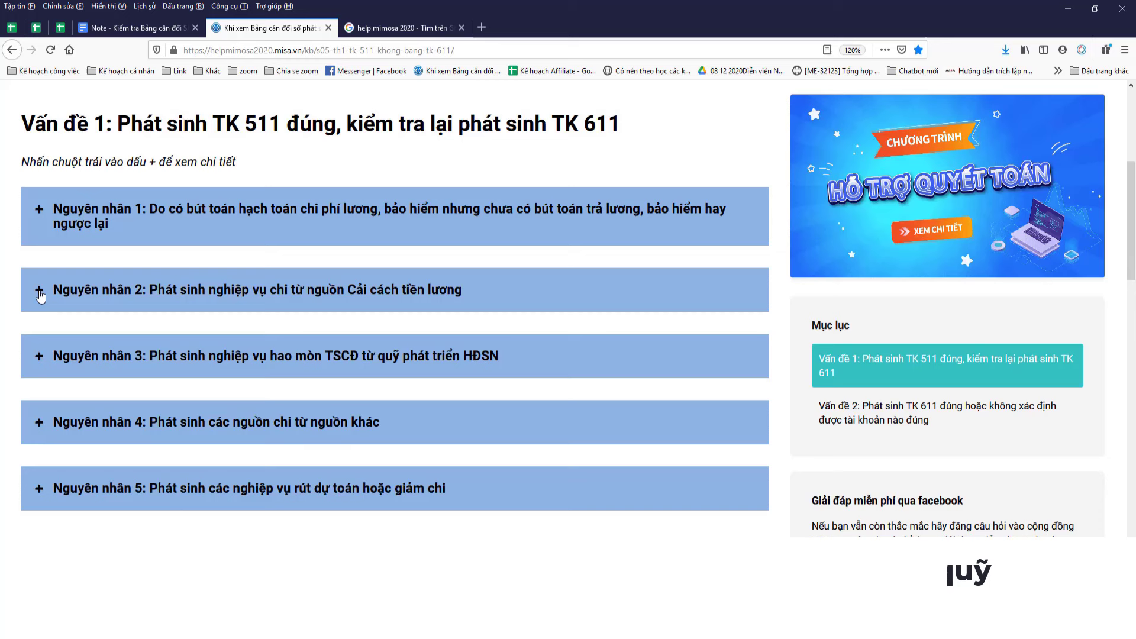
{"action": "left_click", "coordinate": [39, 358]}
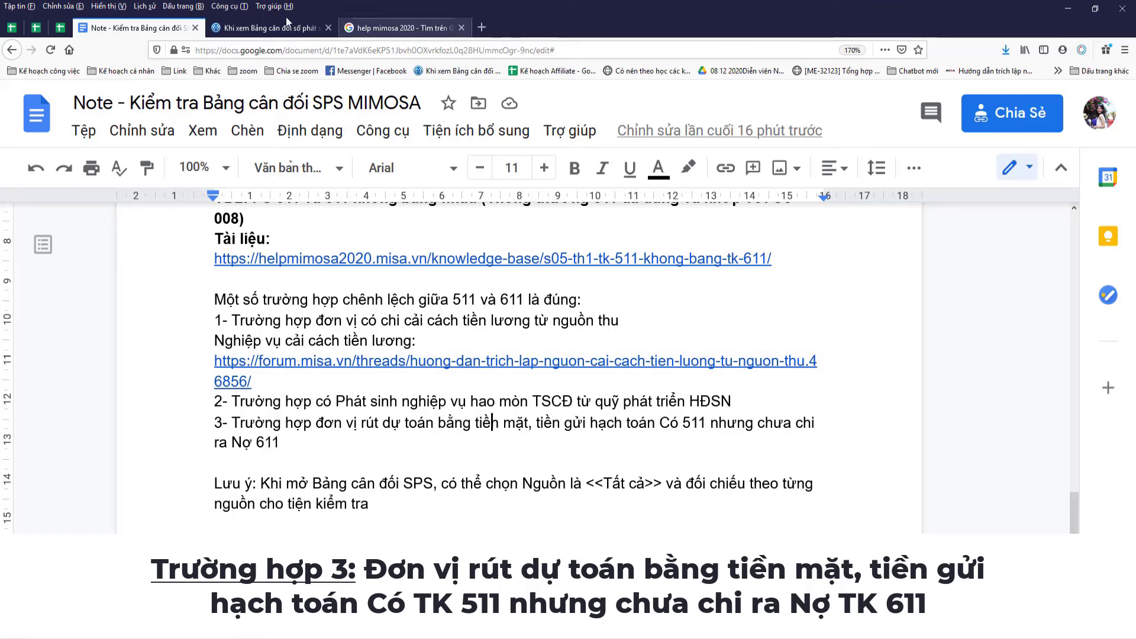
Step: Expand Nguyên nhân 5 in the help article and read its two Biểu hiện cases with their solutions
{"action": "left_click", "coordinate": [269, 28]}
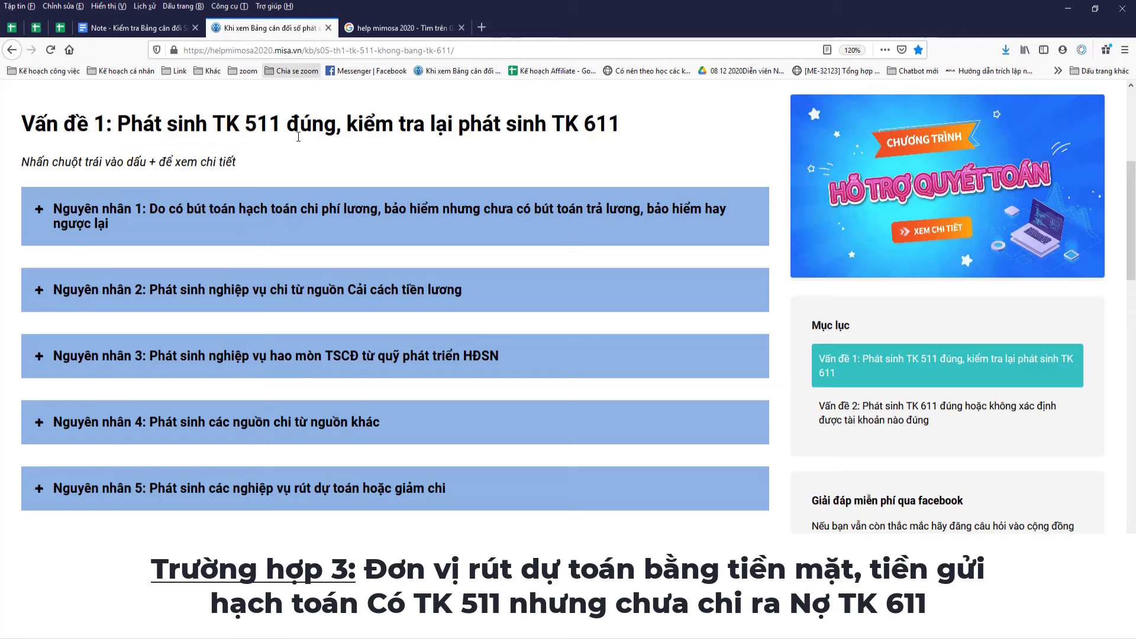
{"action": "left_click", "coordinate": [38, 488]}
{"action": "scroll", "coordinate": [722, 494], "scroll_direction": "down", "scroll_amount": 3}
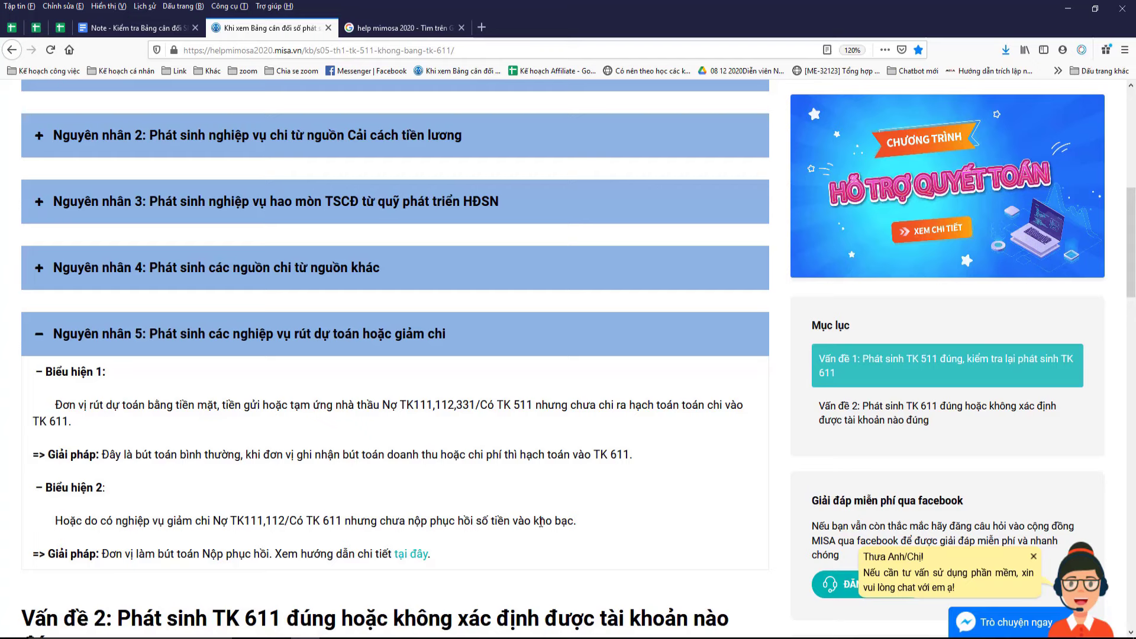
{"action": "scroll", "coordinate": [521, 519], "scroll_direction": "down", "scroll_amount": 2}
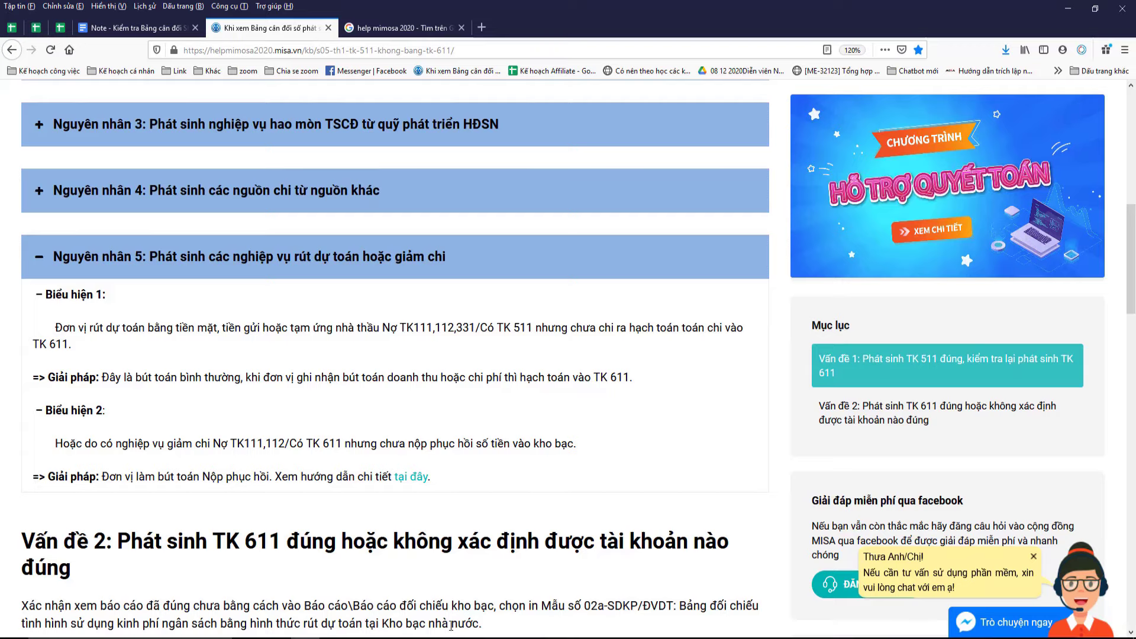
Step: Switch to MISA Mimosa, open receipt voucher PT00004 dated 31/12/2020, post it to the ledger and close it
{"action": "key", "text": "alt+Tab"}
{"action": "double_click", "coordinate": [351, 100]}
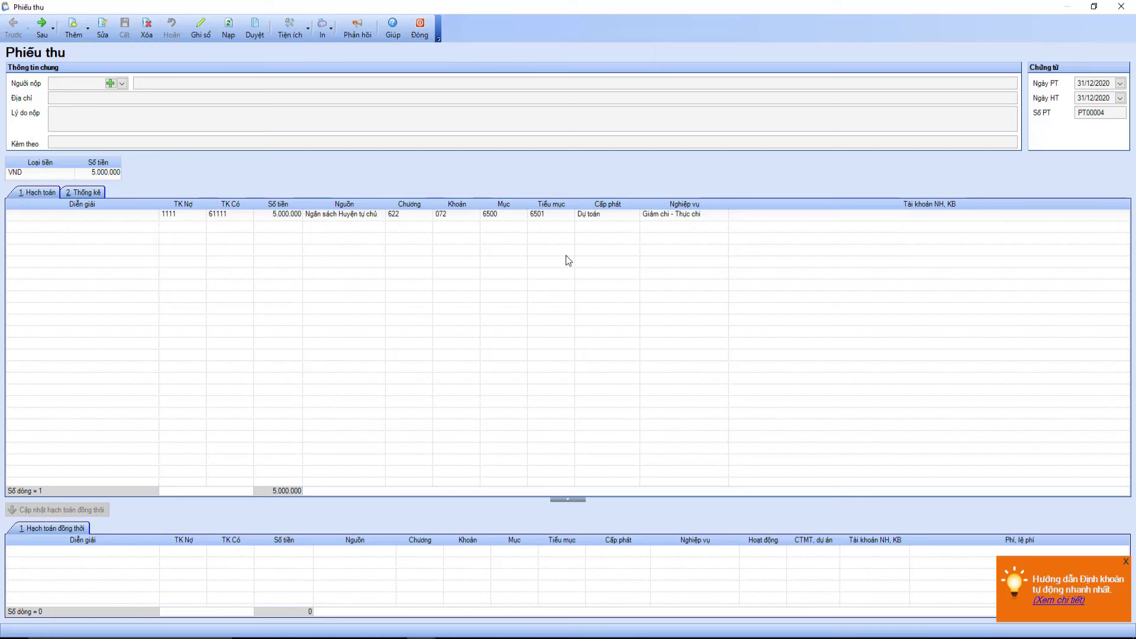
{"action": "left_click", "coordinate": [202, 29]}
{"action": "key", "text": "Escape"}
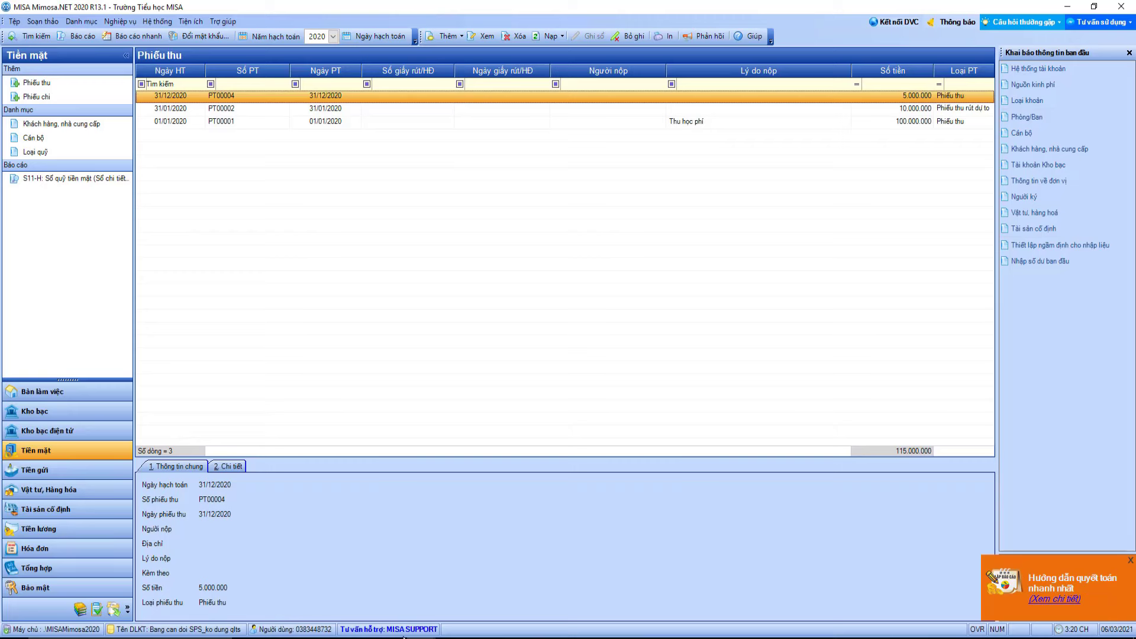
Step: Show the cash payment voucher list and open PC00008, Phiếu chi nộp tiền vào NH, KB, to examine its entries
{"action": "left_click", "coordinate": [100, 452]}
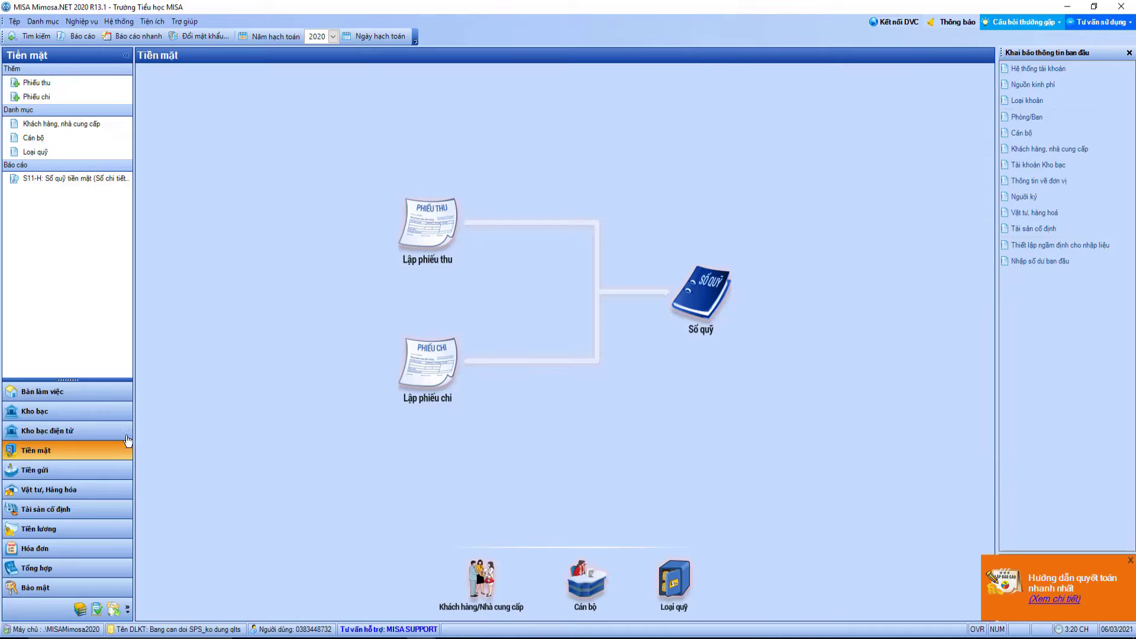
{"action": "left_click", "coordinate": [447, 345]}
{"action": "left_click", "coordinate": [458, 392]}
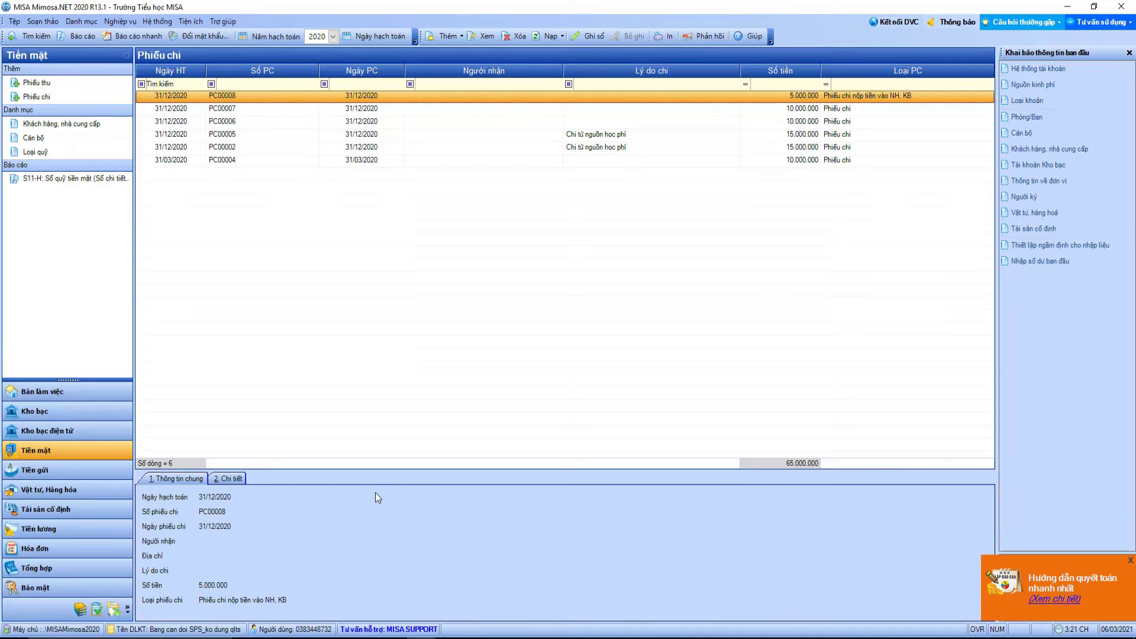
{"action": "double_click", "coordinate": [378, 96]}
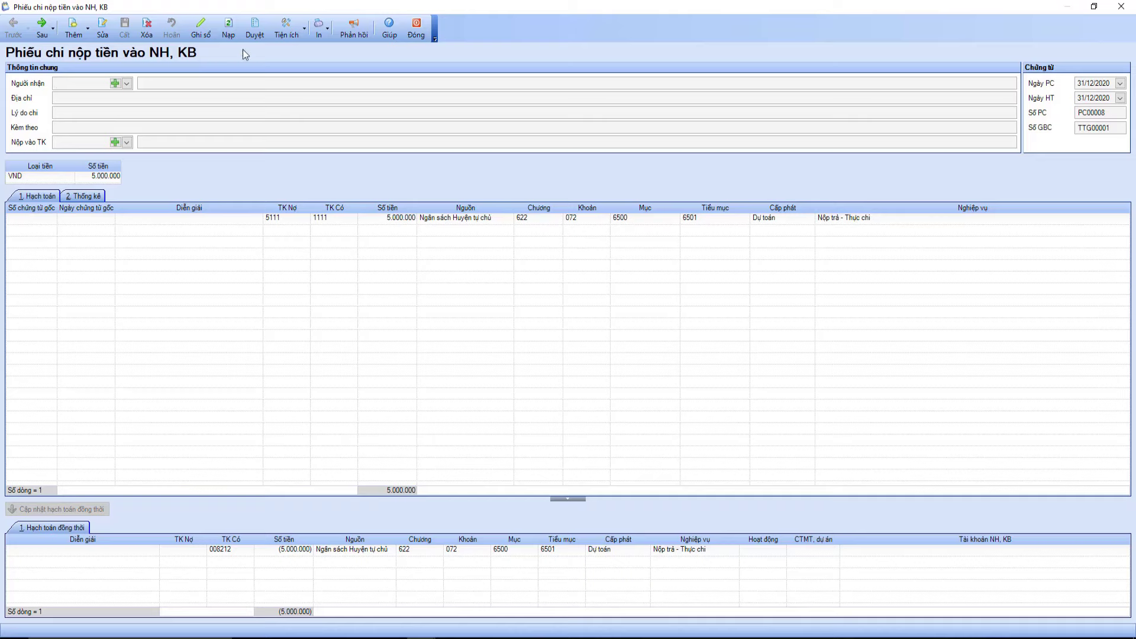
Step: Switch to the Google Docs note and review the listed cases where accounts 511 and 611 may validly differ
{"action": "key", "text": "alt+Tab"}
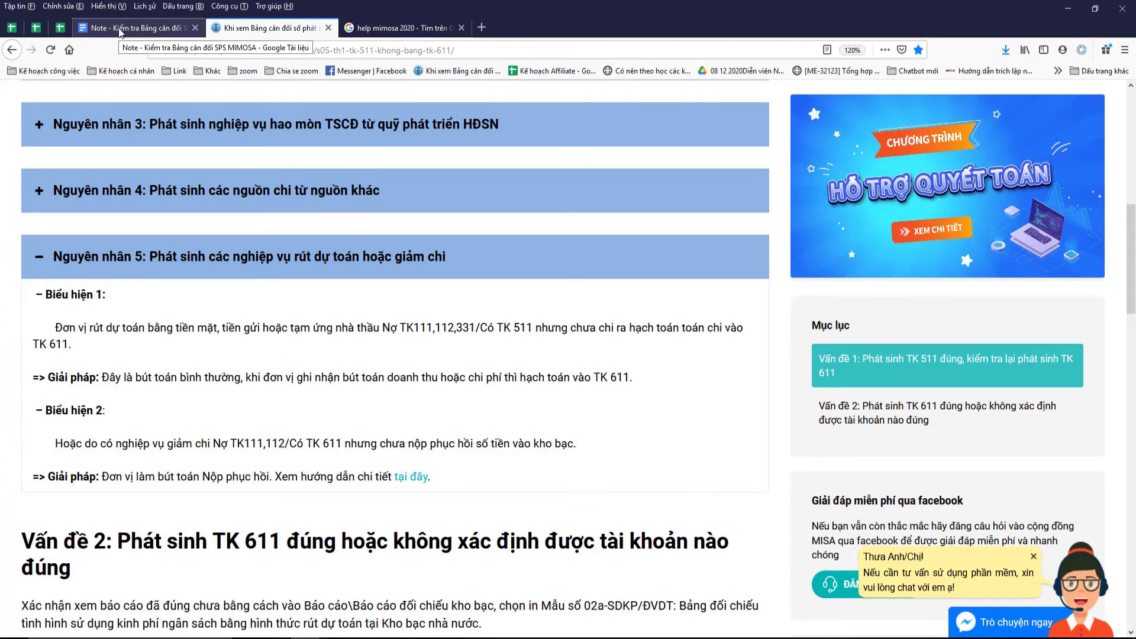
{"action": "left_click", "coordinate": [120, 31]}
{"action": "scroll", "coordinate": [715, 451], "scroll_direction": "up", "scroll_amount": 2}
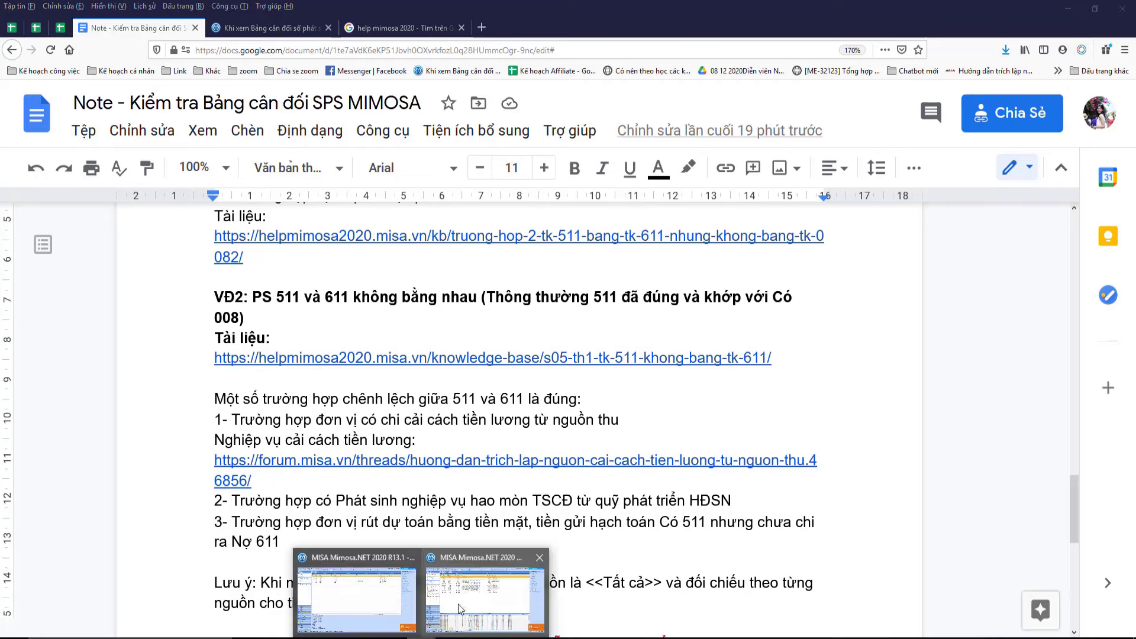
Step: Return to MISA Mimosa, generate the 2020 S05-H for source <<Tất cả>>, examine accounts 511 and 611 under Ngân sách Huyện tự chủ, and close it
{"action": "left_click", "coordinate": [423, 585]}
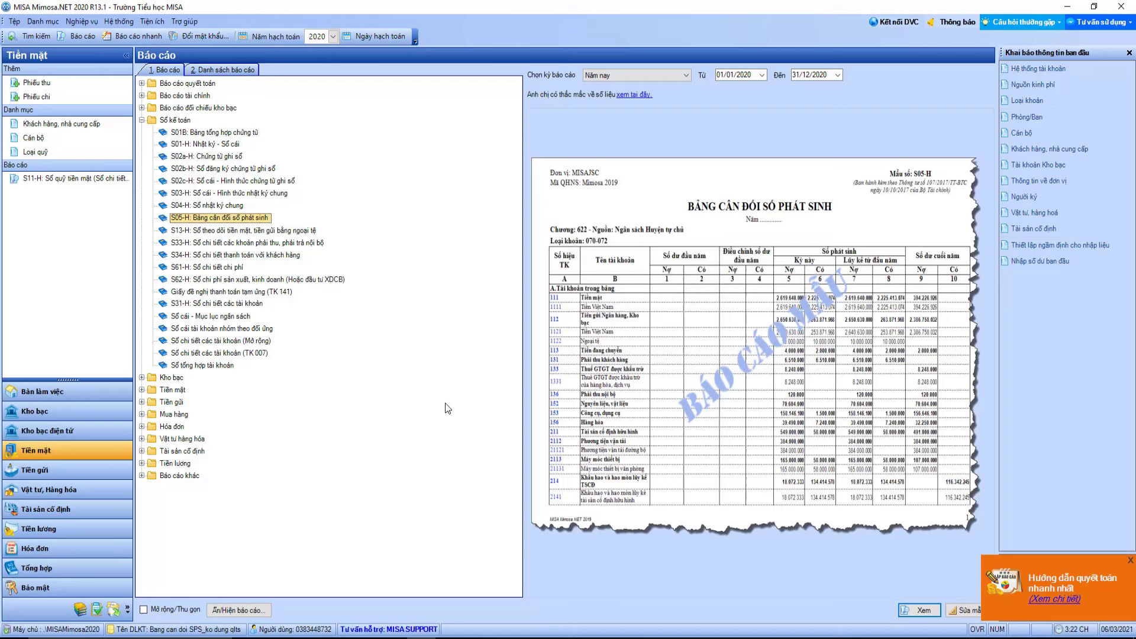
{"action": "double_click", "coordinate": [254, 222]}
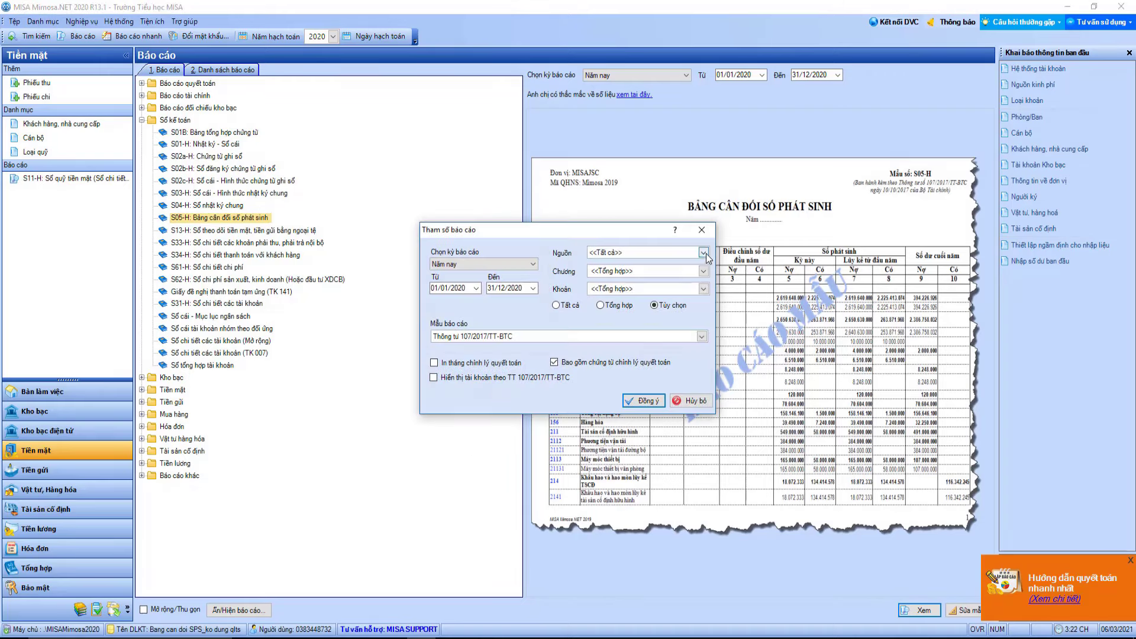
{"action": "left_click", "coordinate": [702, 253]}
{"action": "left_click", "coordinate": [702, 252]}
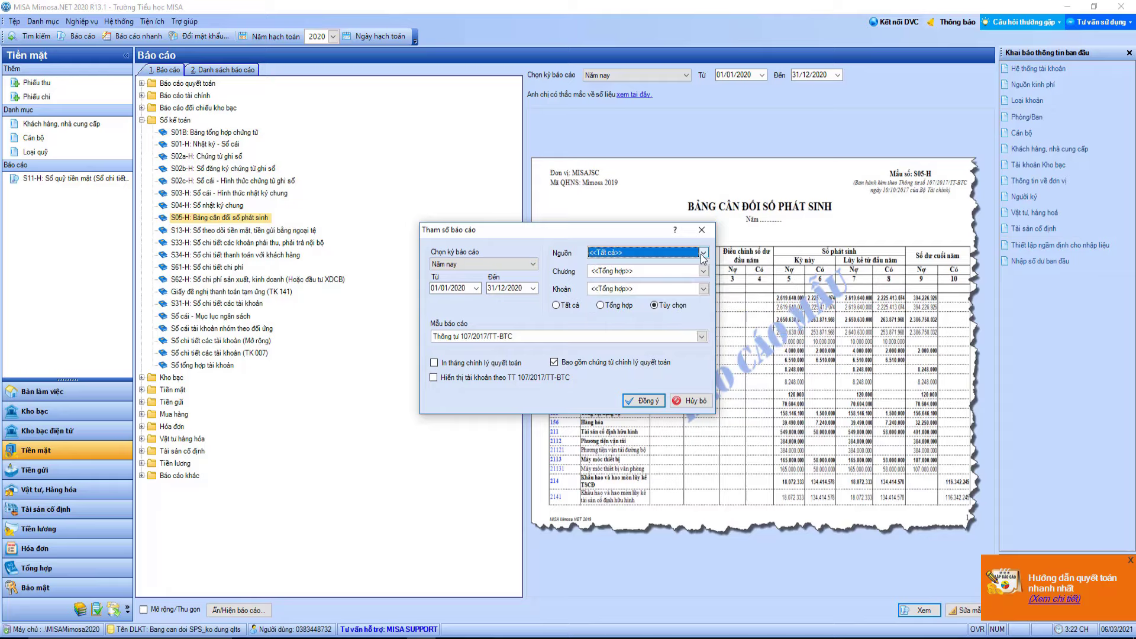
{"action": "left_click", "coordinate": [645, 401]}
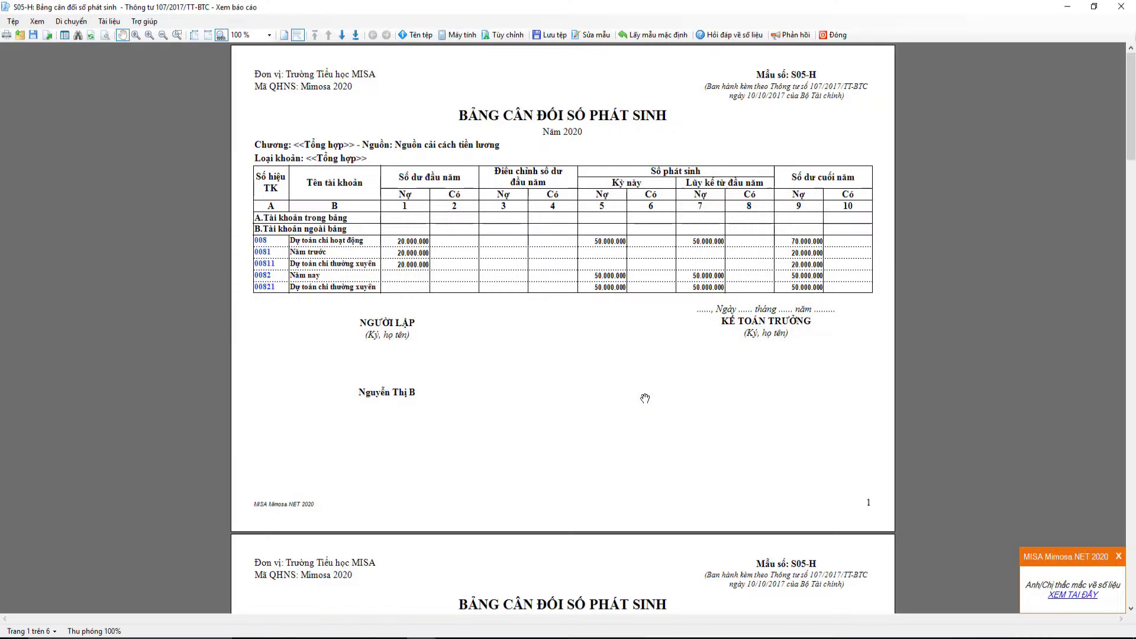
{"action": "scroll", "coordinate": [645, 399], "scroll_direction": "down", "scroll_amount": 8}
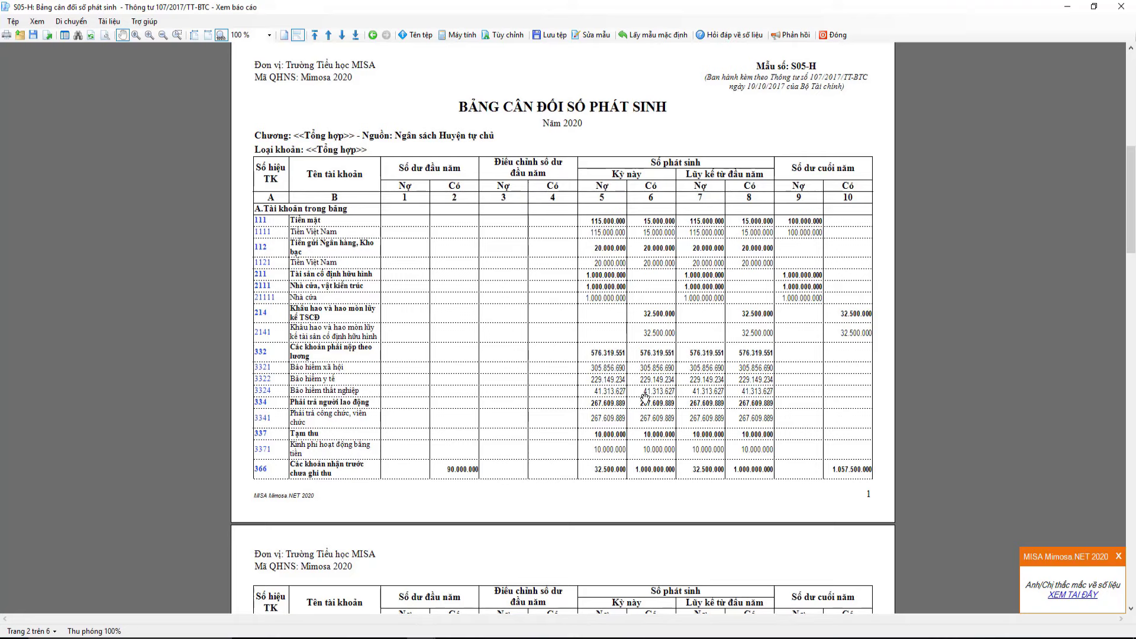
{"action": "scroll", "coordinate": [645, 398], "scroll_direction": "down", "scroll_amount": 3}
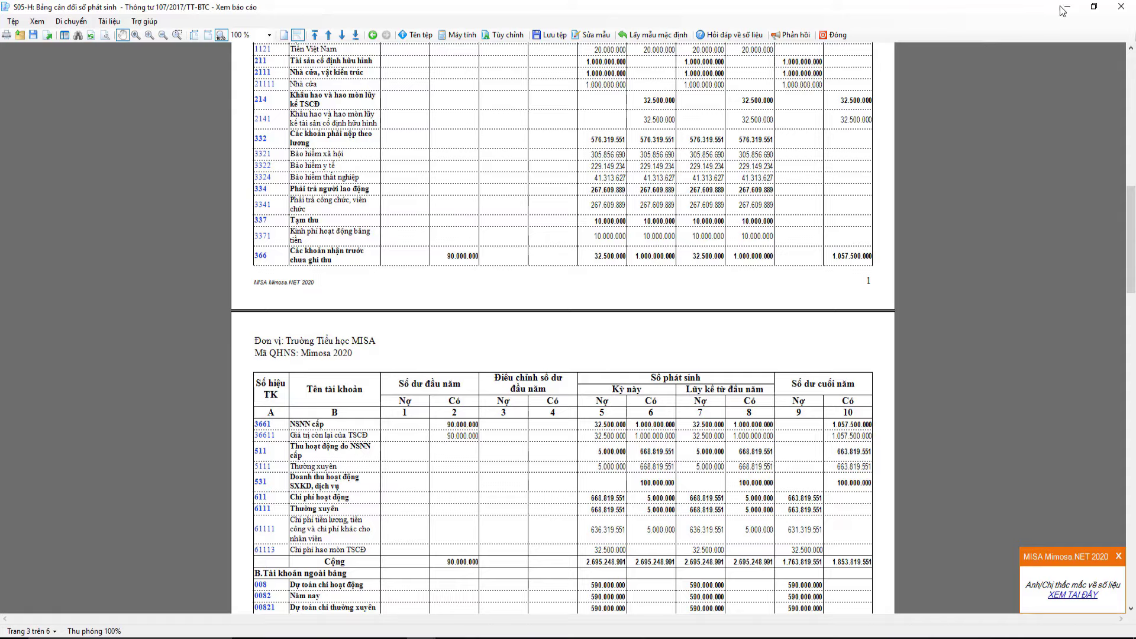
{"action": "left_click", "coordinate": [1121, 6]}
Step: Generate the 2020 Báo cáo đối chiếu kinh phí rút và chi theo MLNS for Ngân sách Huyện tự chủ, examine its withdrawn and spent amounts, and close it
{"action": "double_click", "coordinate": [193, 473]}
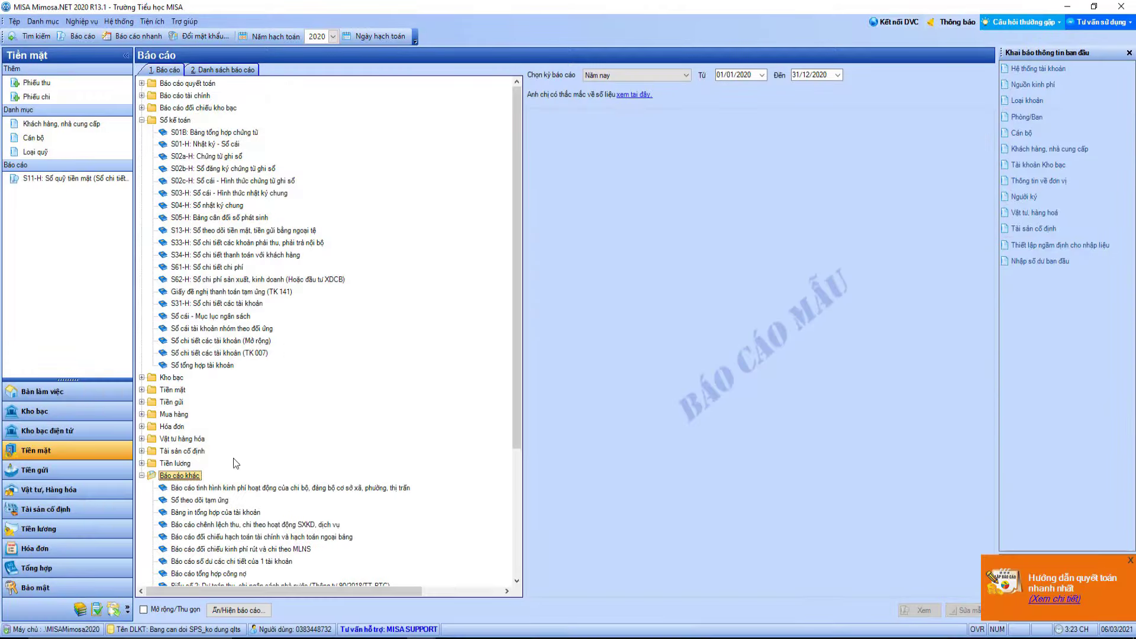
{"action": "scroll", "coordinate": [395, 349], "scroll_direction": "down", "scroll_amount": 3}
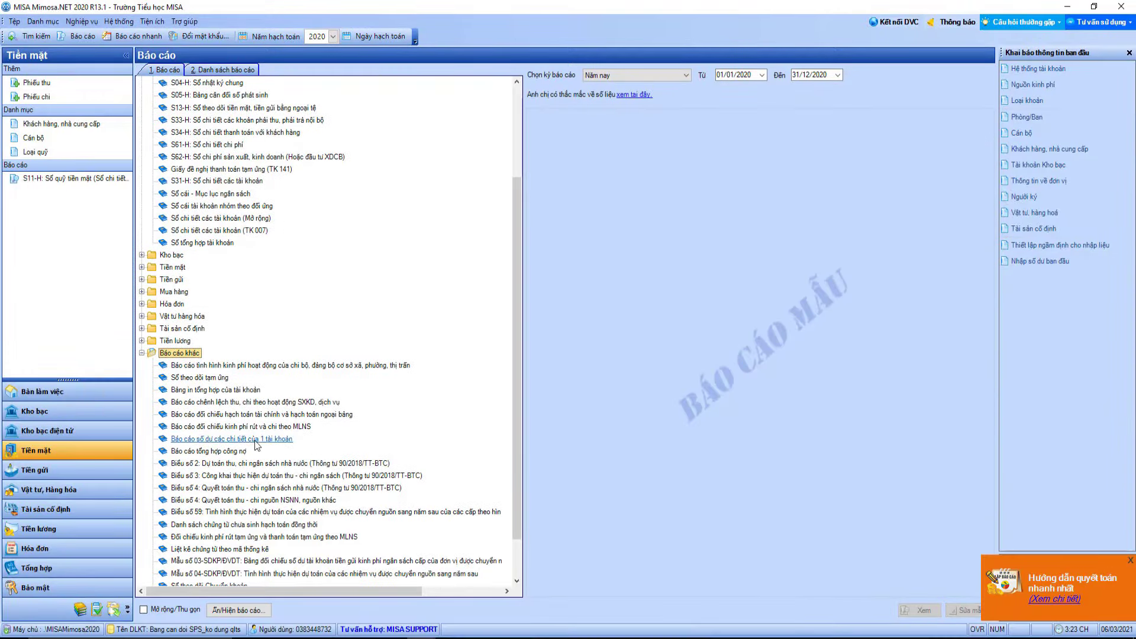
{"action": "left_click", "coordinate": [226, 426]}
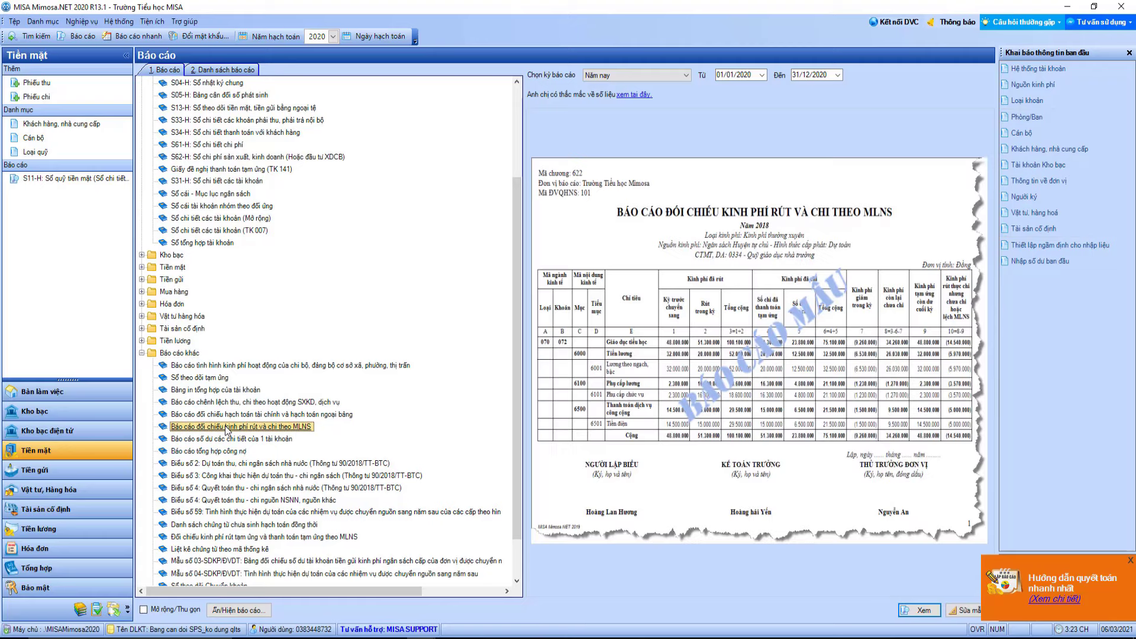
{"action": "double_click", "coordinate": [226, 427]}
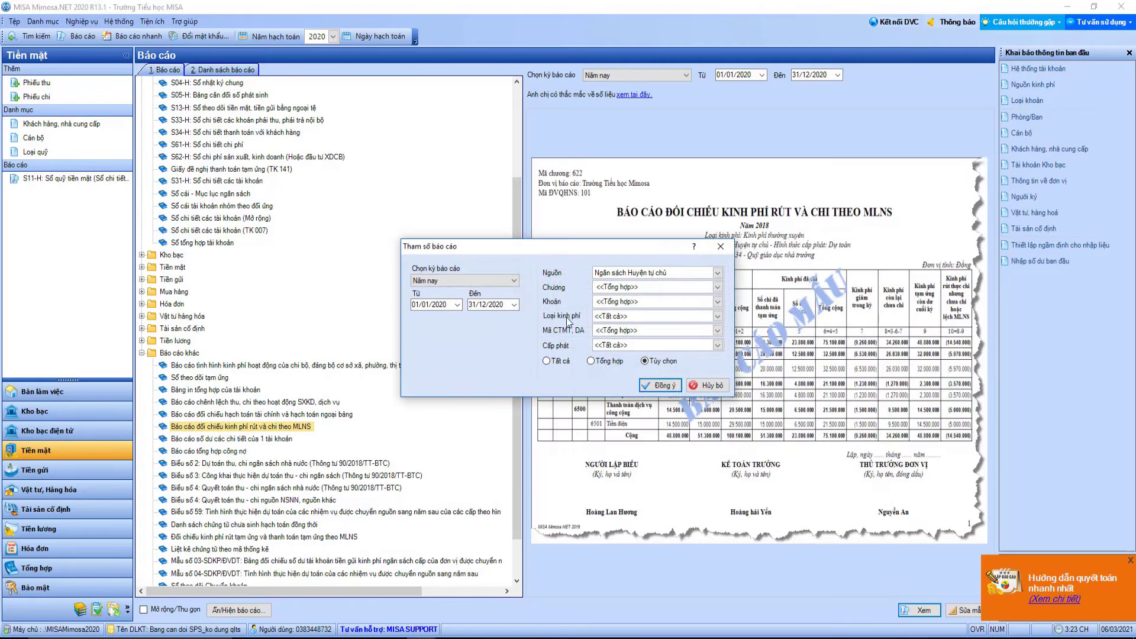
{"action": "left_click", "coordinate": [660, 385]}
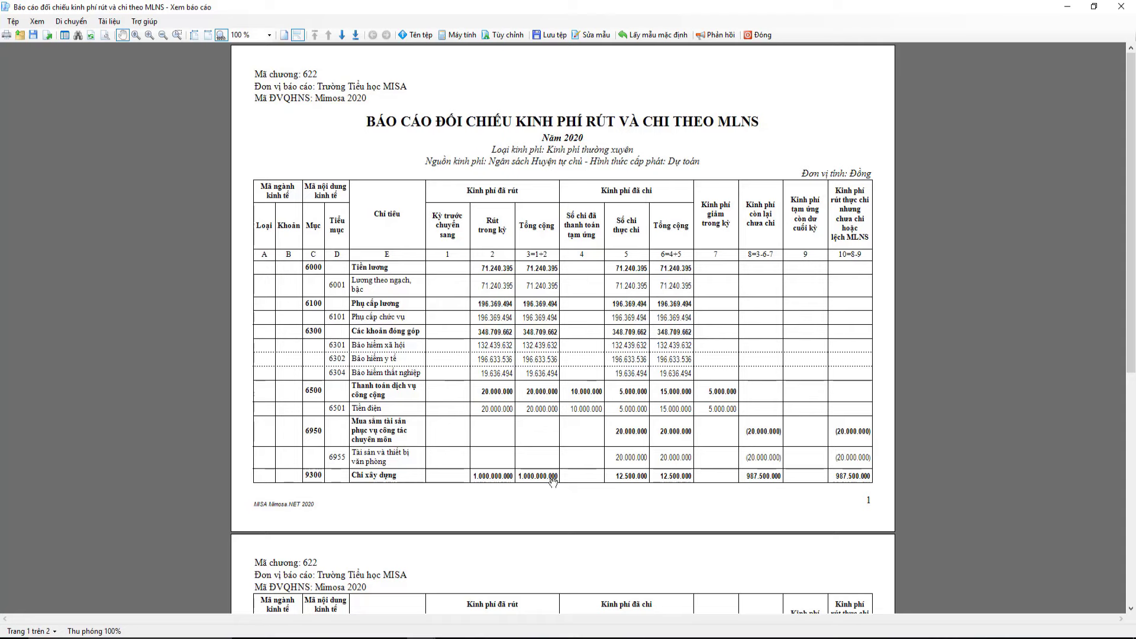
{"action": "scroll", "coordinate": [554, 483], "scroll_direction": "down", "scroll_amount": 1}
{"action": "scroll", "coordinate": [553, 483], "scroll_direction": "down", "scroll_amount": 1}
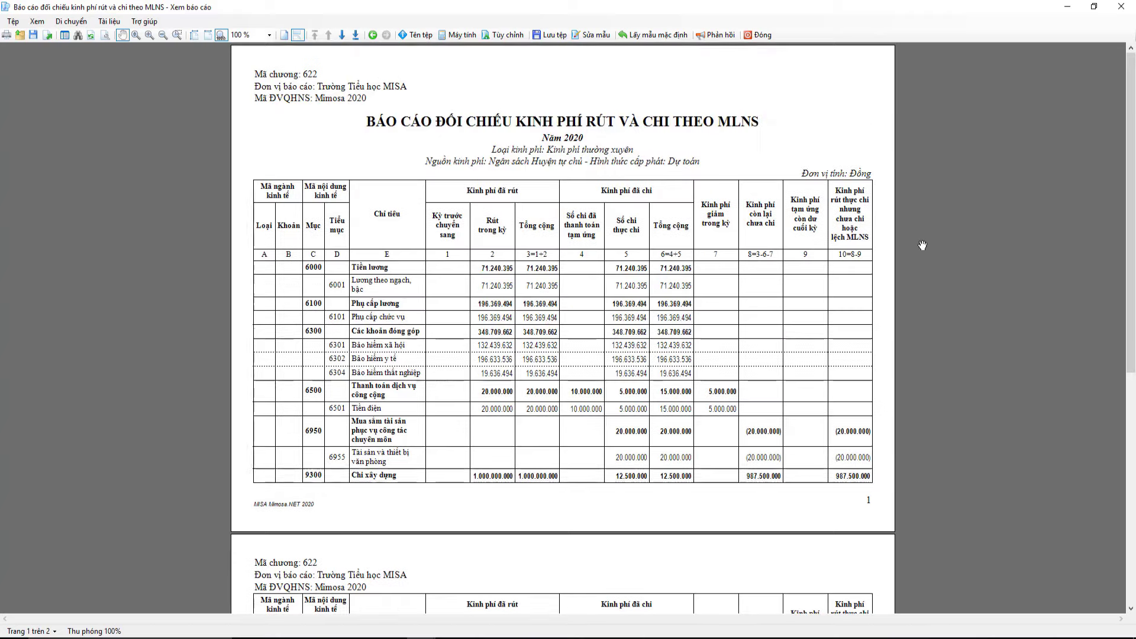
{"action": "scroll", "coordinate": [890, 253], "scroll_direction": "up", "scroll_amount": 2}
{"action": "left_click", "coordinate": [1121, 6]}
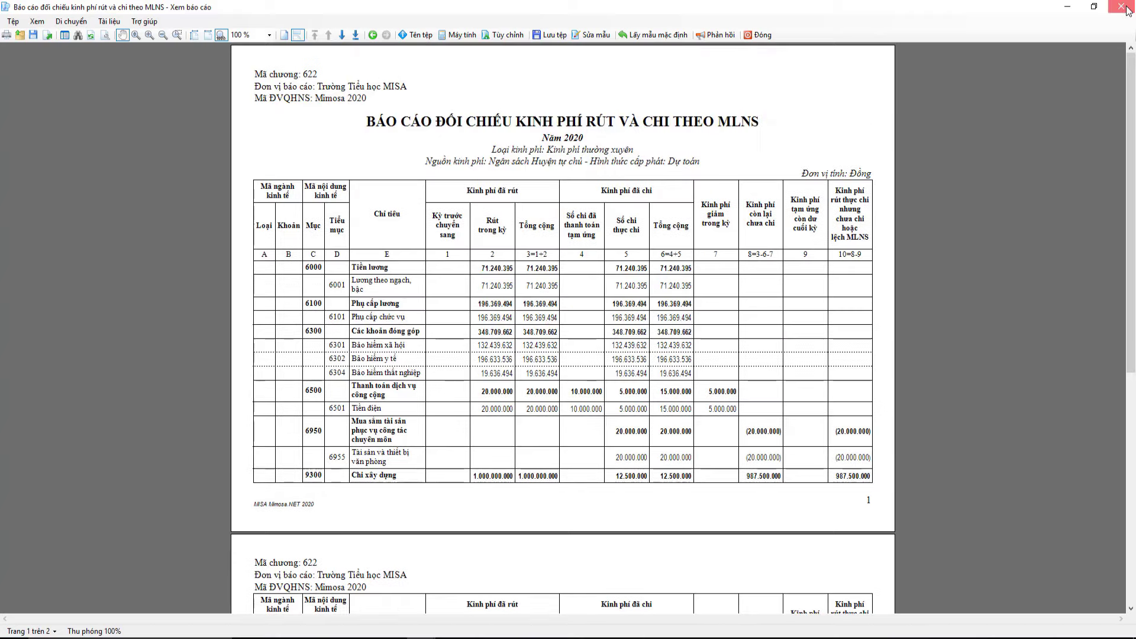
Step: Search for posted vouchers from 01/01/2020 to 31/12/2020 in an enlarged search window and filter the results by source Ngân sách Huyện tự chủ
{"action": "left_click", "coordinate": [35, 37]}
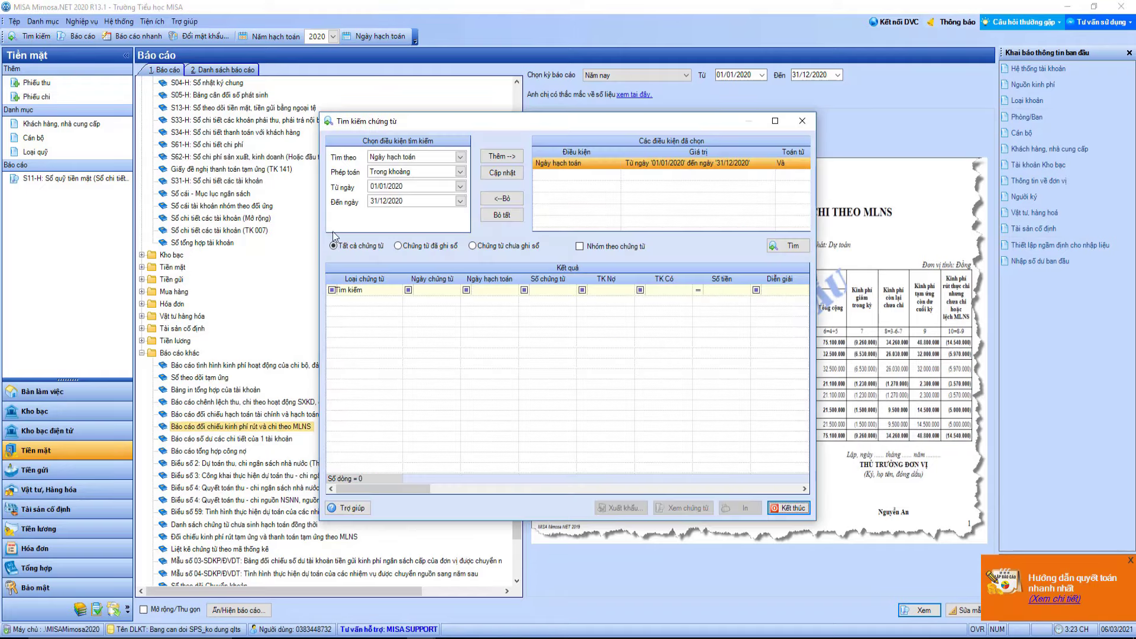
{"action": "left_click", "coordinate": [414, 248]}
{"action": "left_click", "coordinate": [788, 246]}
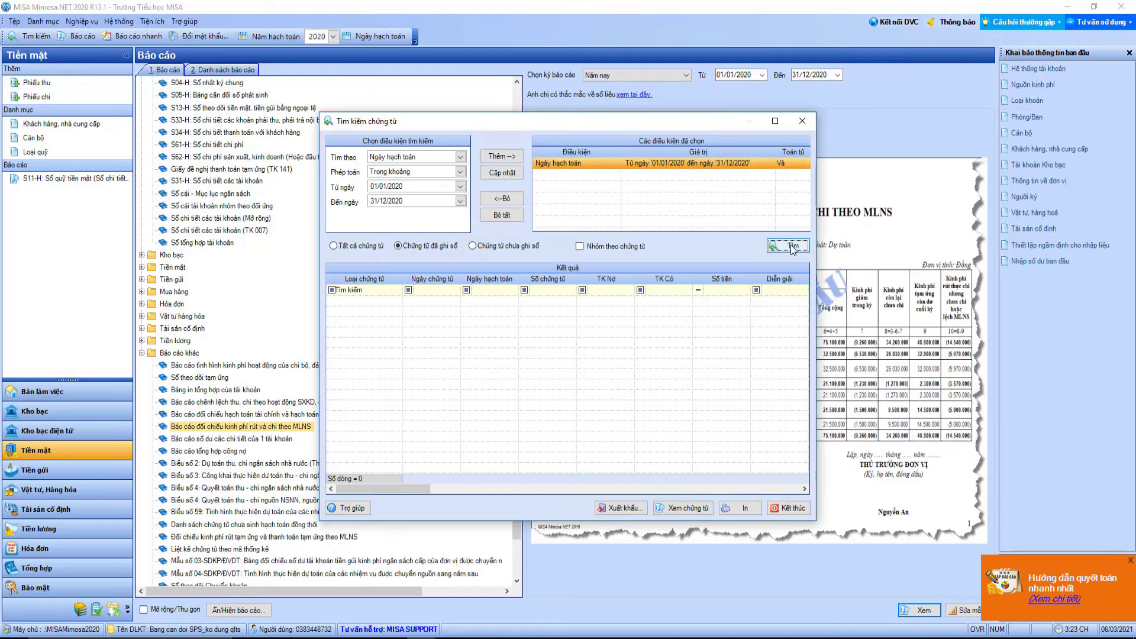
{"action": "left_click", "coordinate": [775, 120]}
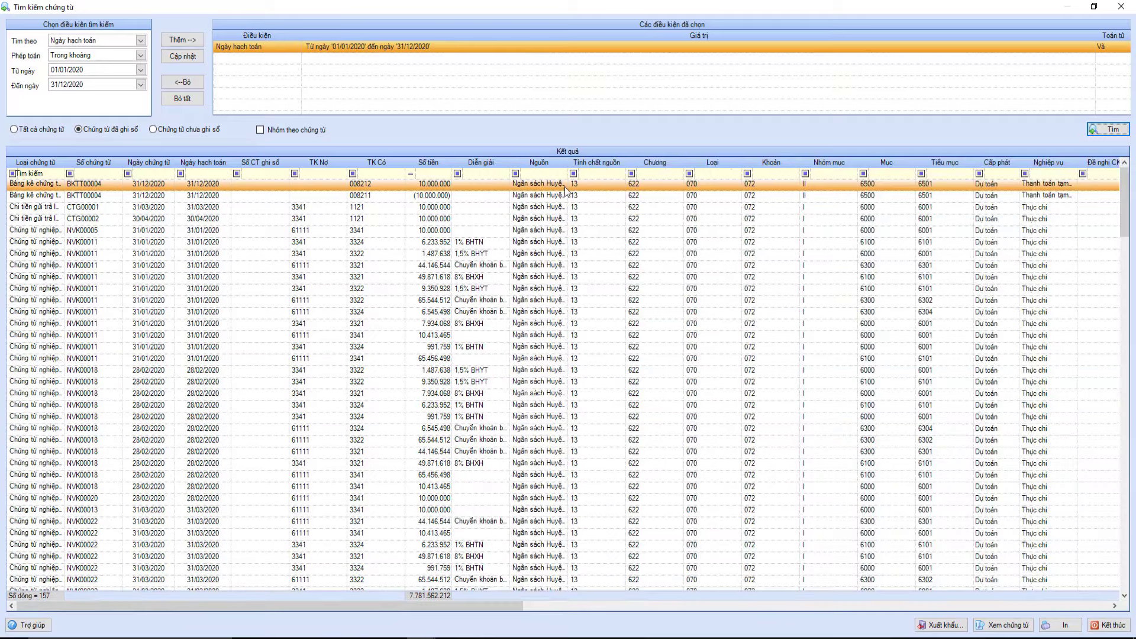
{"action": "left_click", "coordinate": [553, 174]}
{"action": "left_click", "coordinate": [503, 216]}
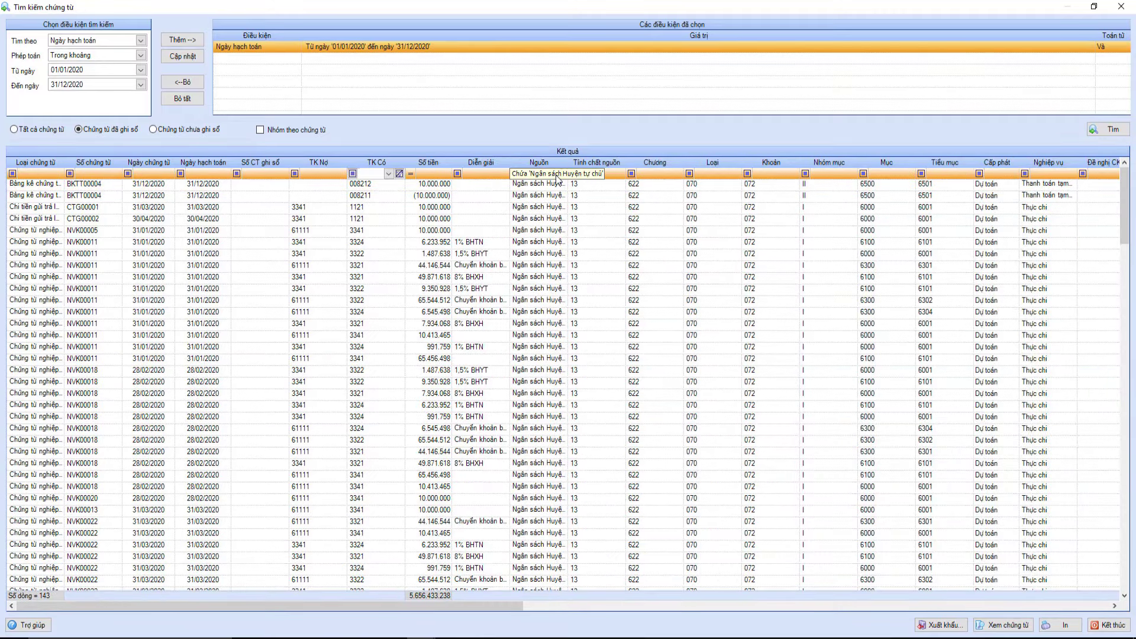
Step: Filter the voucher results by Tiểu mục 6001 and credit account 008 to examine the total amount
{"action": "left_click", "coordinate": [936, 173]}
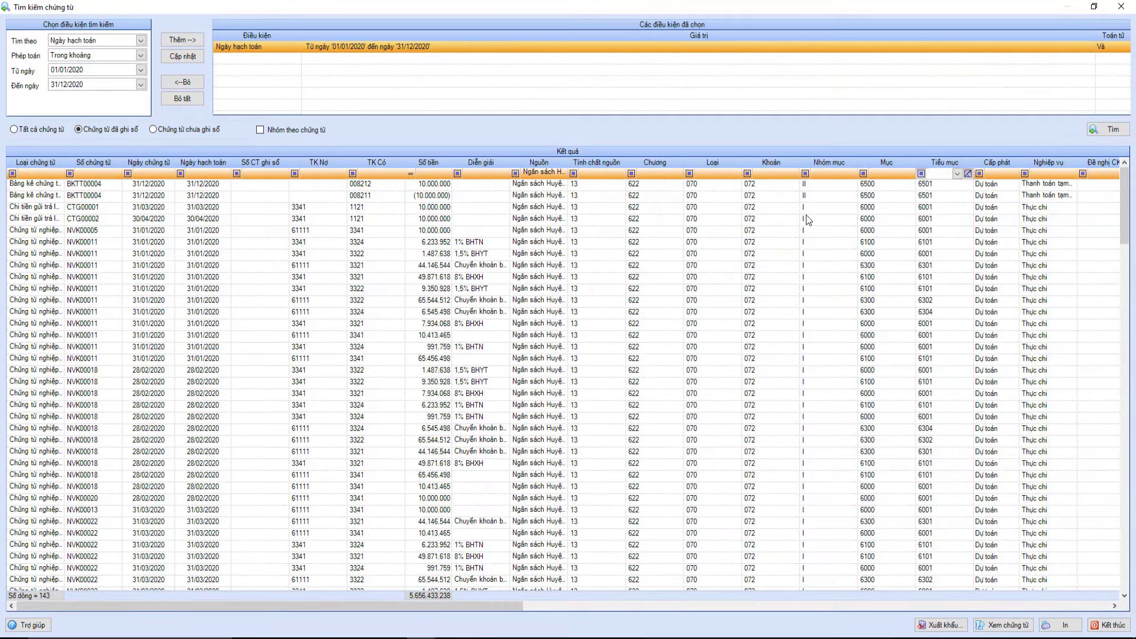
{"action": "type", "text": "6001"}
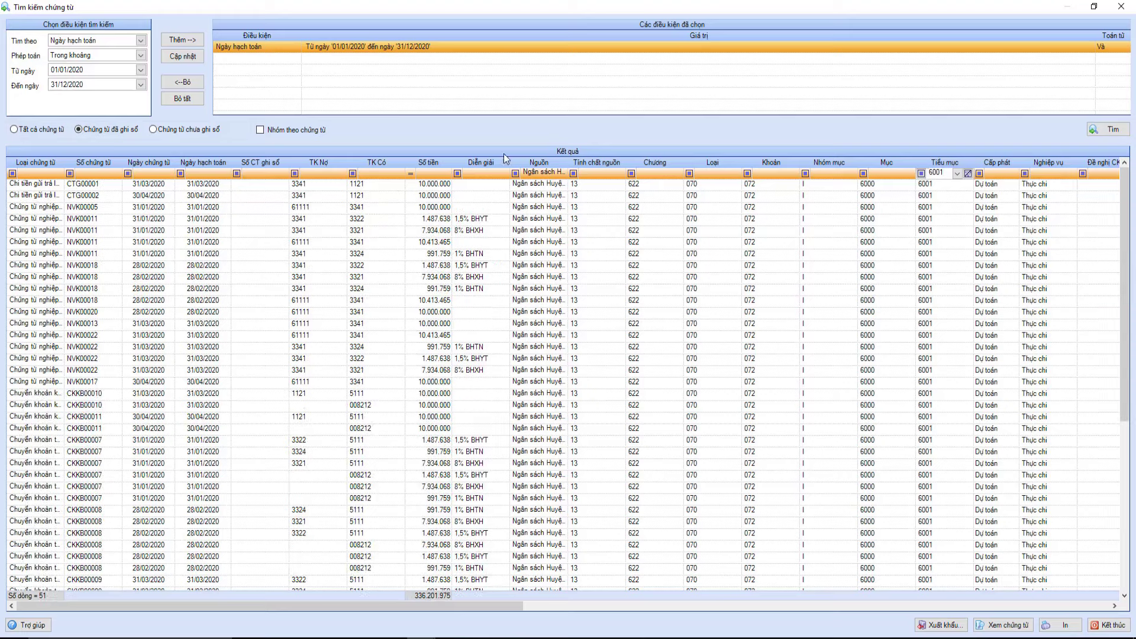
{"action": "left_click", "coordinate": [368, 173]}
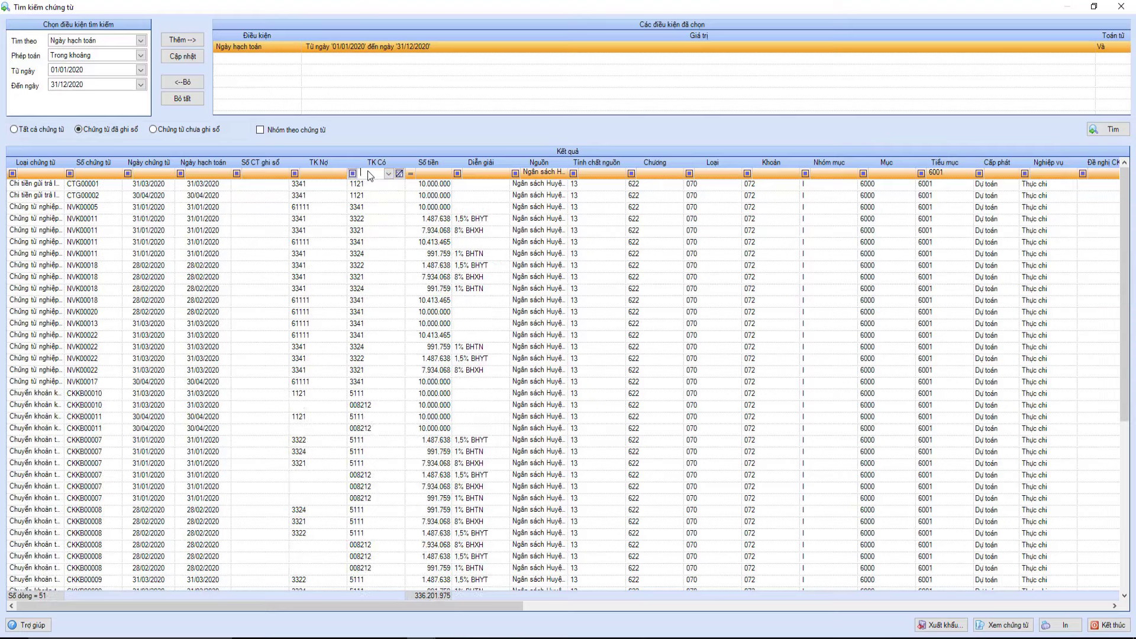
{"action": "type", "text": "008"}
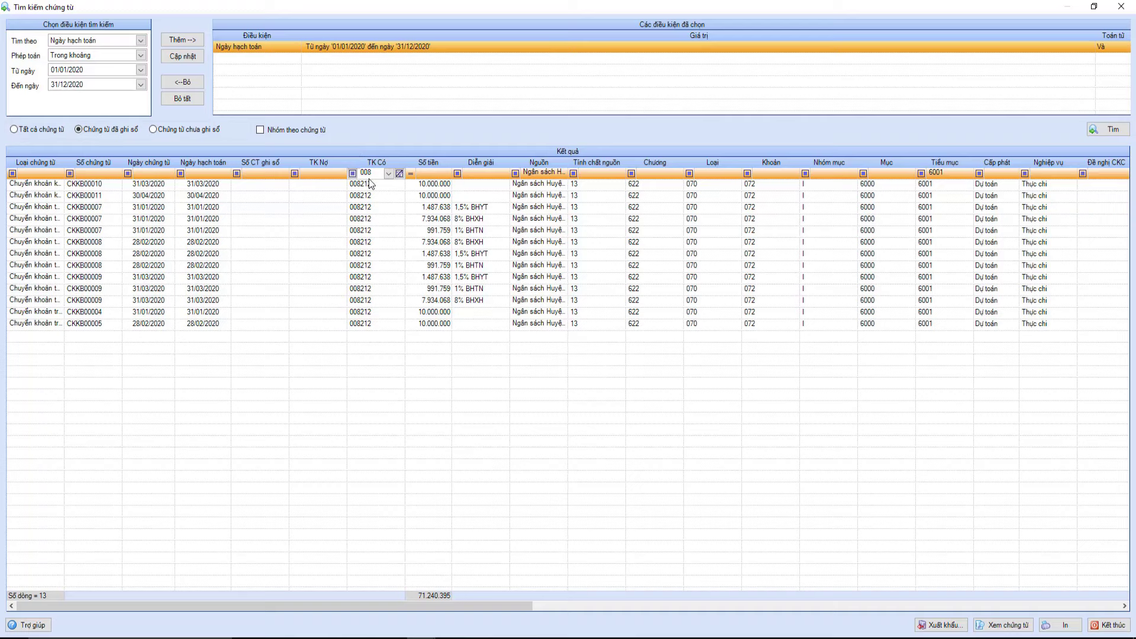
Step: Change the credit account filter to 51 and compare the resulting total
{"action": "key", "text": "BackSpace"}
{"action": "key", "text": "BackSpace"}
{"action": "key", "text": "BackSpace"}
{"action": "type", "text": "51"}
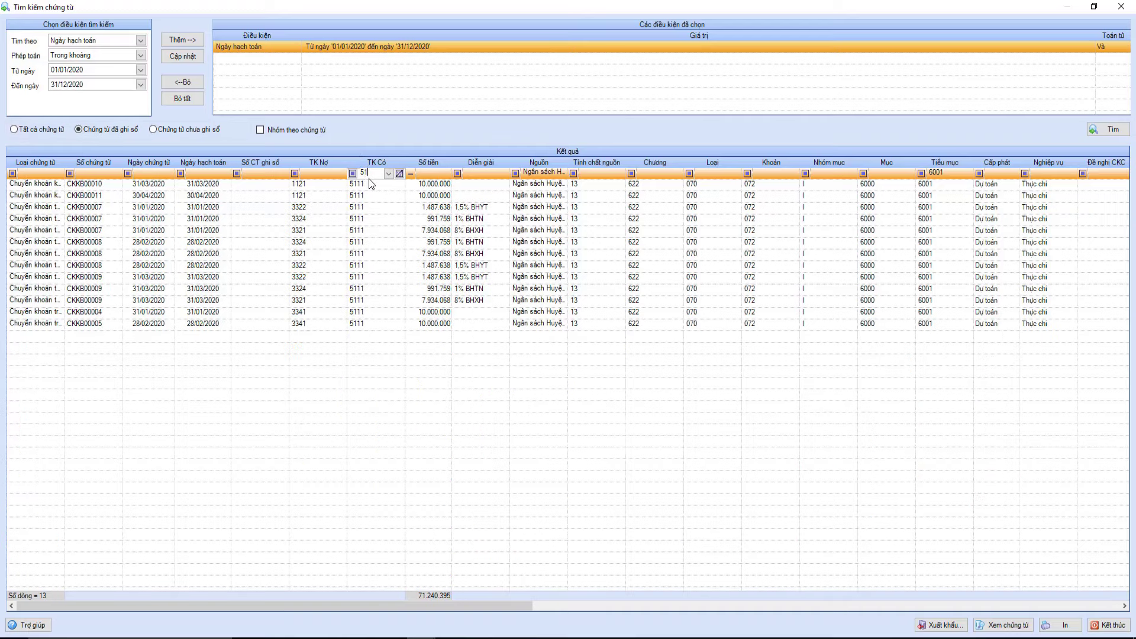
Step: Clear the credit account filter and filter the vouchers by debit account 611 instead
{"action": "key", "text": "BackSpace"}
{"action": "key", "text": "BackSpace"}
{"action": "key", "text": "BackSpace"}
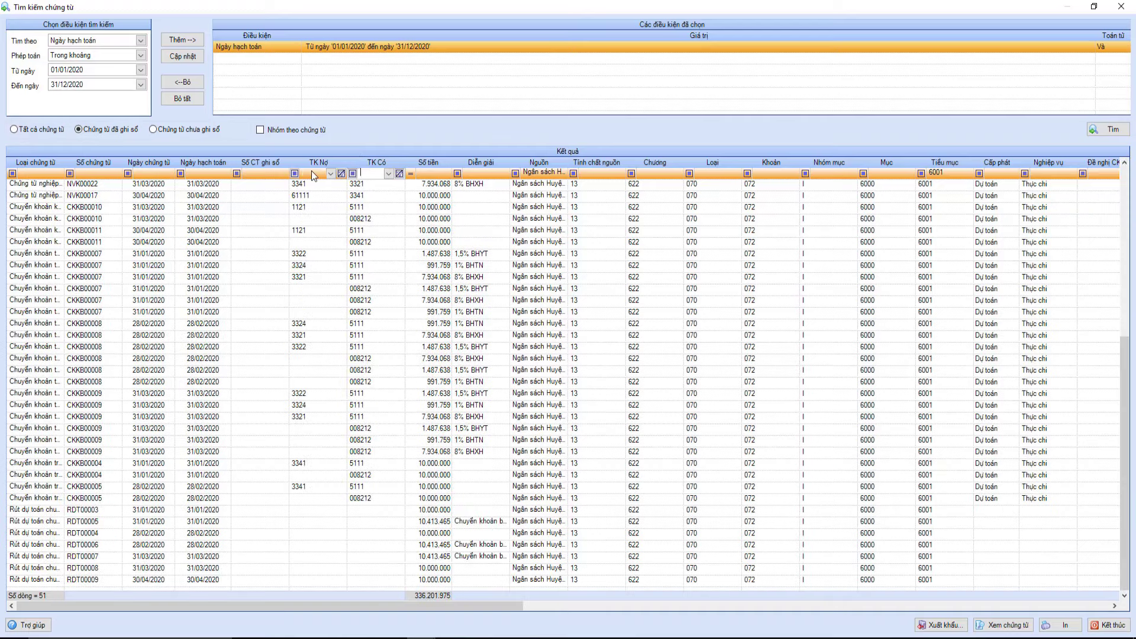
{"action": "left_click", "coordinate": [312, 171]}
{"action": "type", "text": "611"}
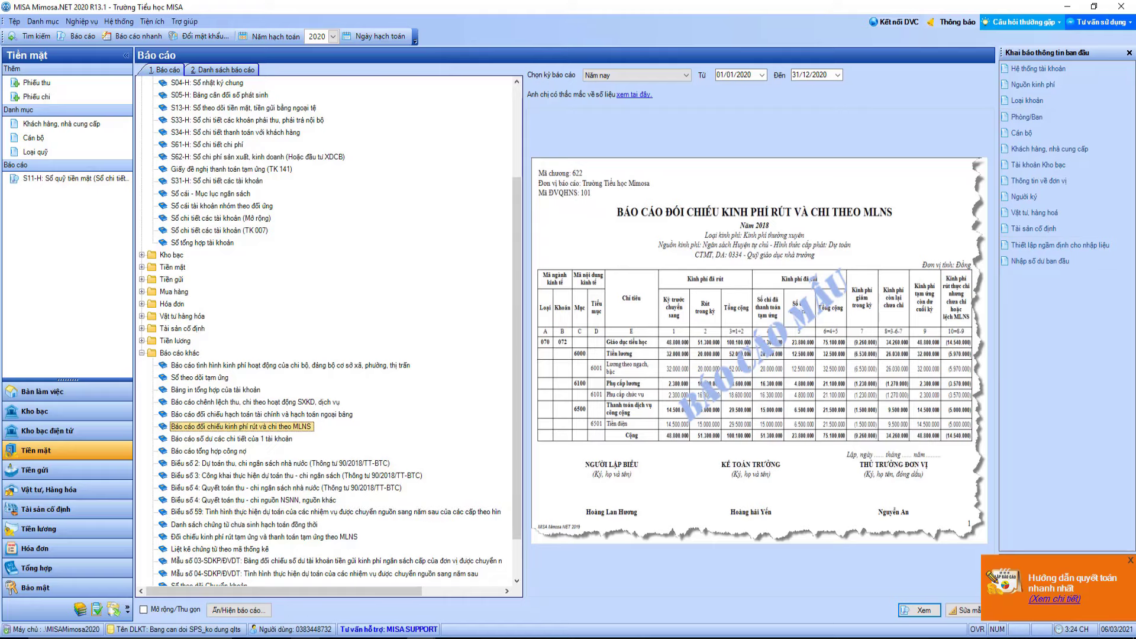
Step: Switch back to the Google Docs note and read the red tip about the software's voucher and ledger checking utility
{"action": "key", "text": "alt+Tab"}
{"action": "scroll", "coordinate": [760, 419], "scroll_direction": "down", "scroll_amount": 2}
{"action": "scroll", "coordinate": [759, 419], "scroll_direction": "down", "scroll_amount": 2}
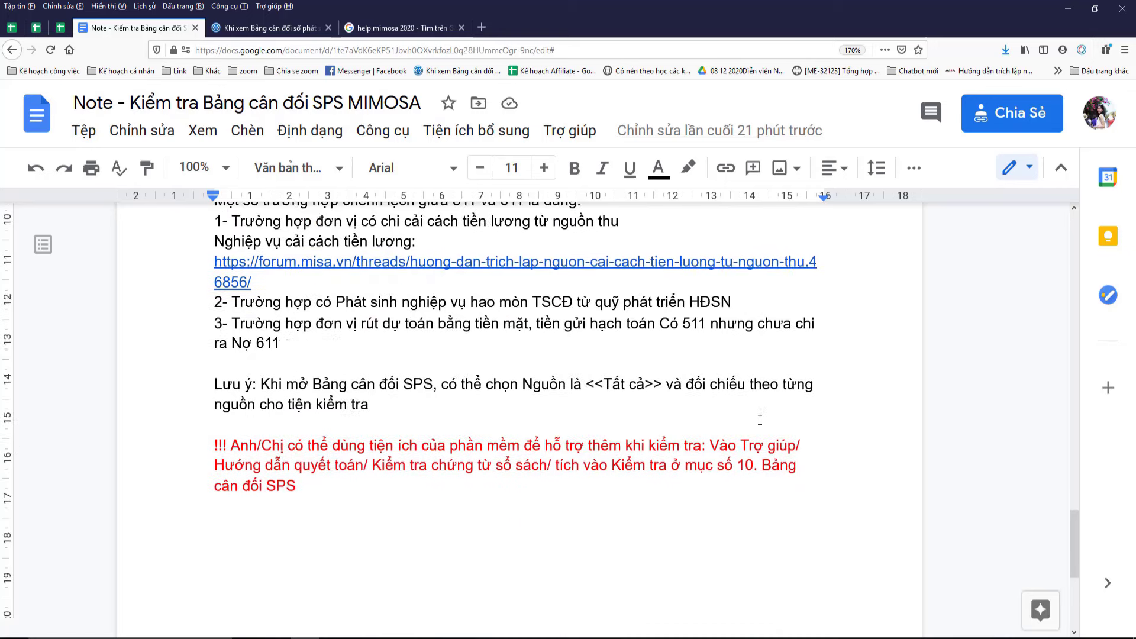